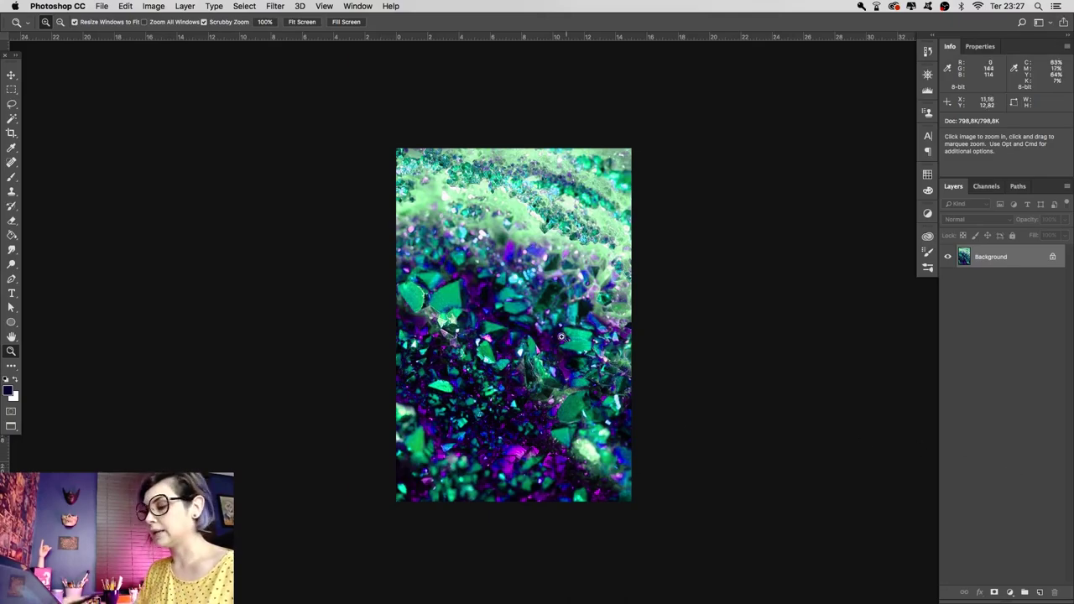
Unlock the crystal photo's Background layer into Layer 0
{"action": "left_click_drag", "start_coordinate": [566, 328], "coordinate": [612, 399]}
{"action": "scroll", "coordinate": [663, 402], "scroll_direction": "down", "scroll_amount": 2}
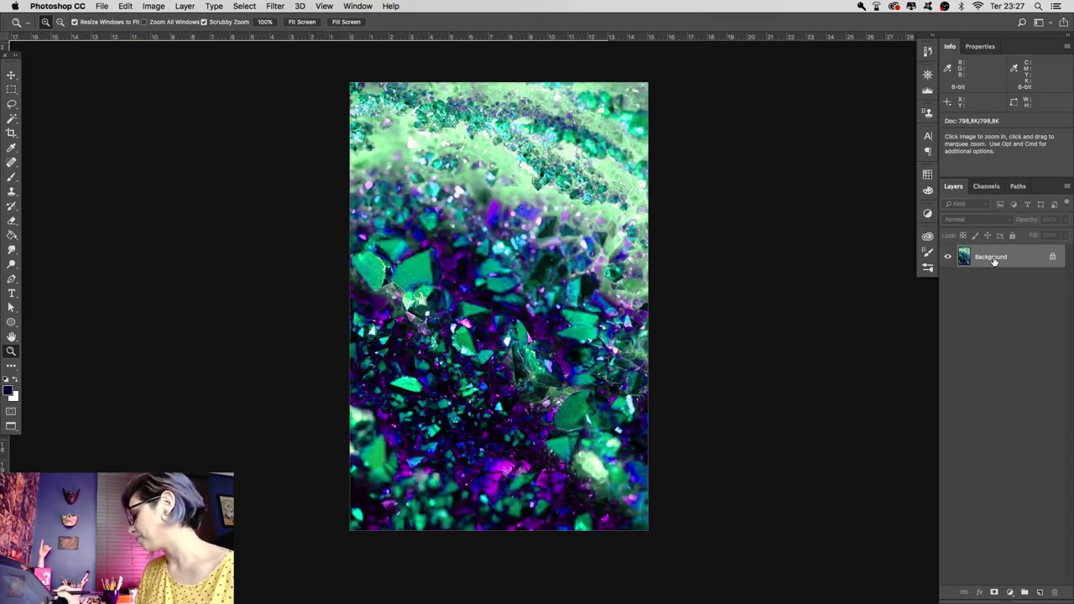
{"action": "double_click", "coordinate": [994, 257]}
{"action": "key", "text": "Return"}
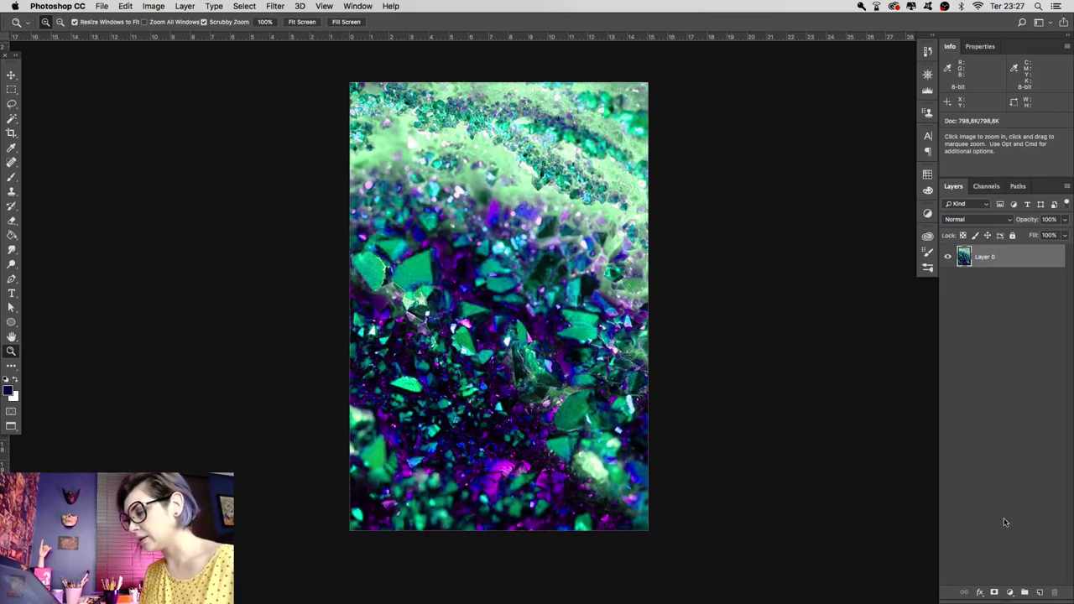
Add a dark navy Solid Color fill layer and place it beneath Layer 0
{"action": "left_click", "coordinate": [673, 379], "text": "alt"}
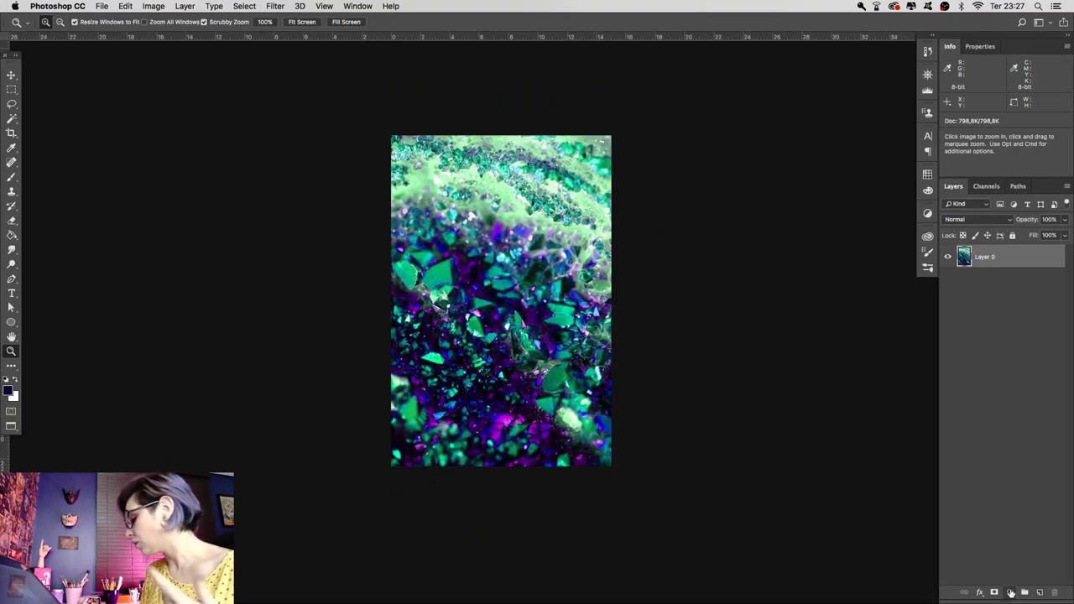
{"action": "left_click", "coordinate": [1011, 594]}
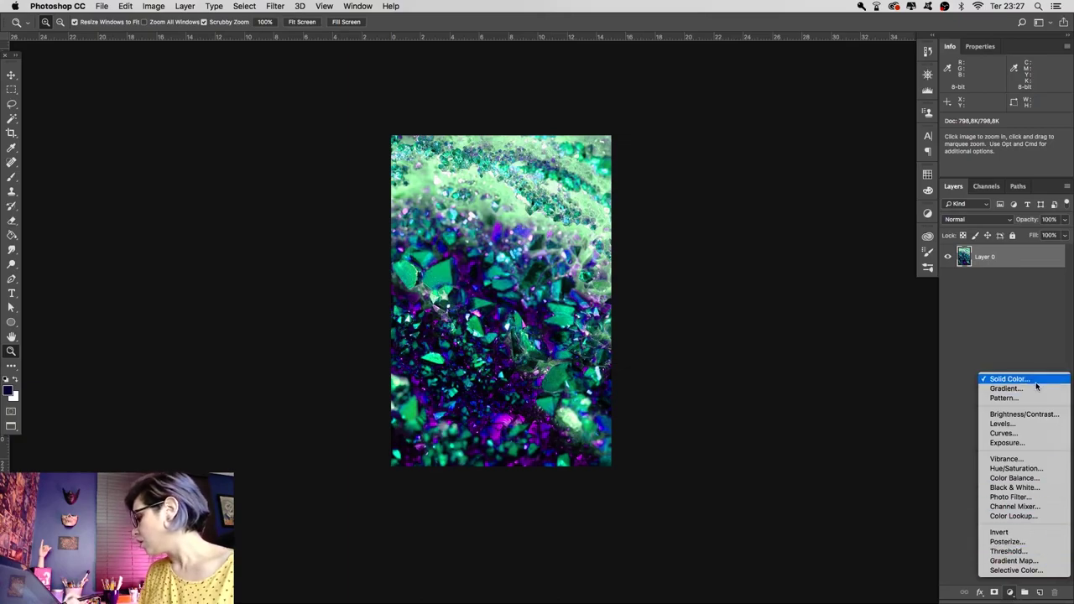
{"action": "left_click", "coordinate": [1006, 383]}
{"action": "left_click", "coordinate": [1016, 159]}
{"action": "left_click_drag", "start_coordinate": [1016, 257], "coordinate": [1014, 304]}
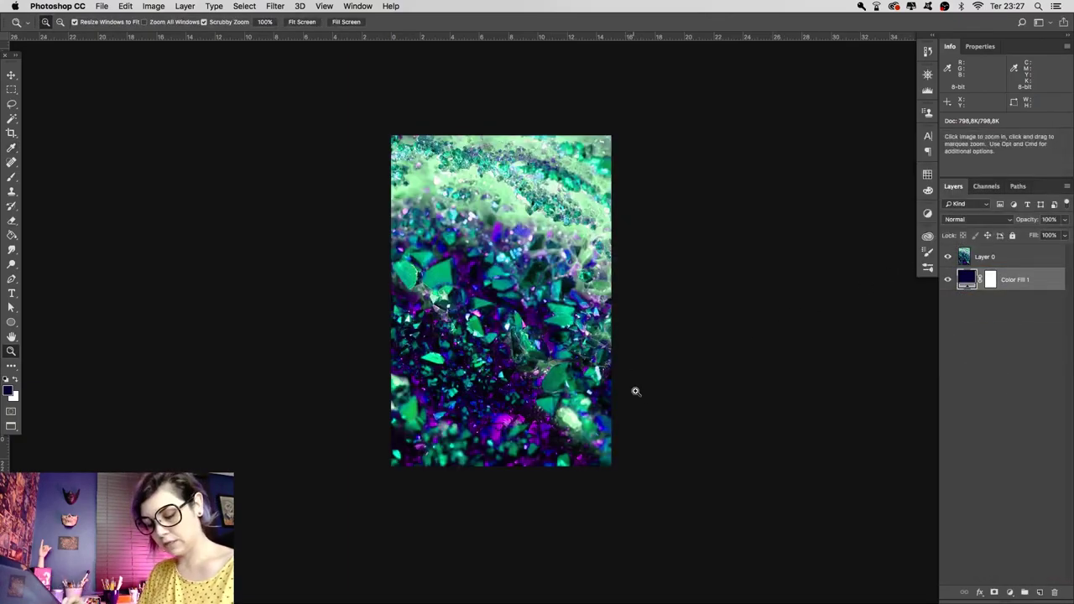
{"action": "left_click", "coordinate": [631, 390], "text": "alt"}
Crop outward to enlarge the canvas evenly around the crystal image
{"action": "key", "text": "c"}
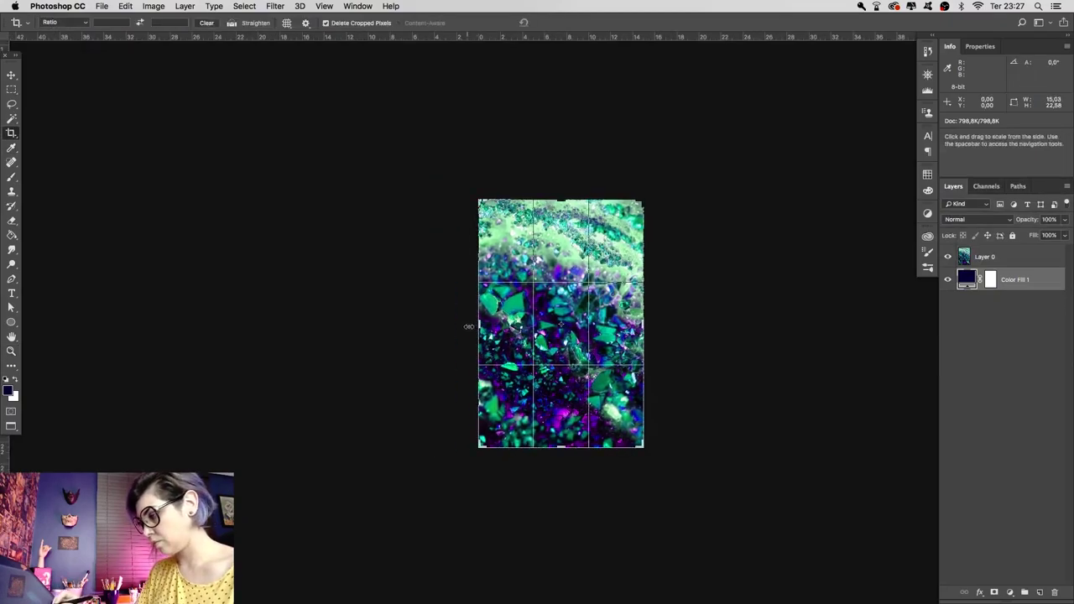
{"action": "left_click_drag", "start_coordinate": [476, 324], "coordinate": [432, 323]}
{"action": "left_click_drag", "start_coordinate": [560, 198], "coordinate": [560, 144]}
{"action": "left_click_drag", "start_coordinate": [704, 320], "coordinate": [766, 324]}
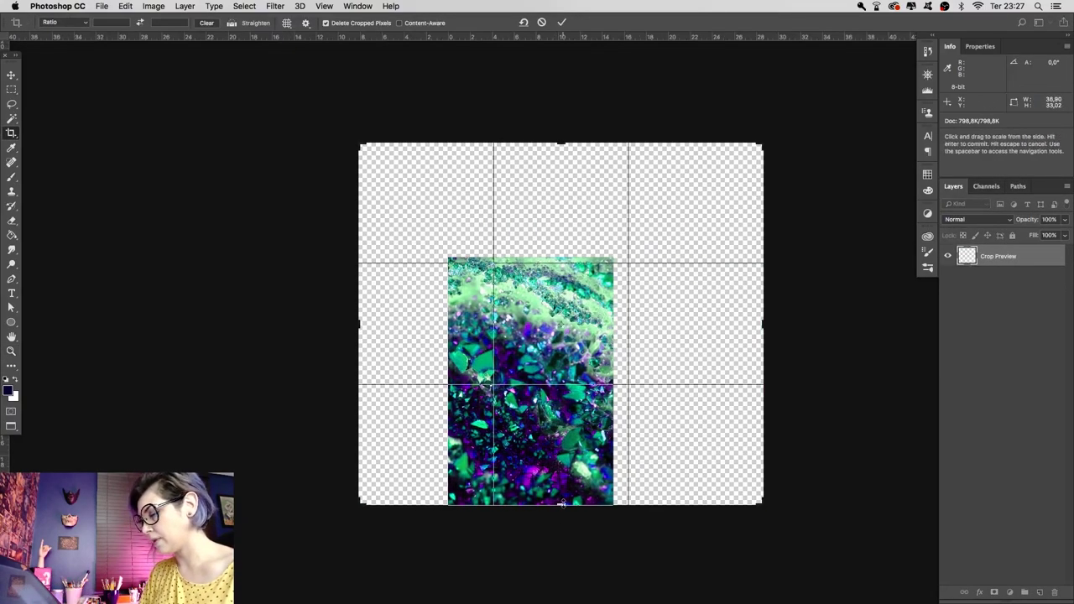
{"action": "left_click_drag", "start_coordinate": [561, 144], "coordinate": [561, 89]}
{"action": "left_click_drag", "start_coordinate": [359, 378], "coordinate": [343, 378]}
{"action": "key", "text": "Return"}
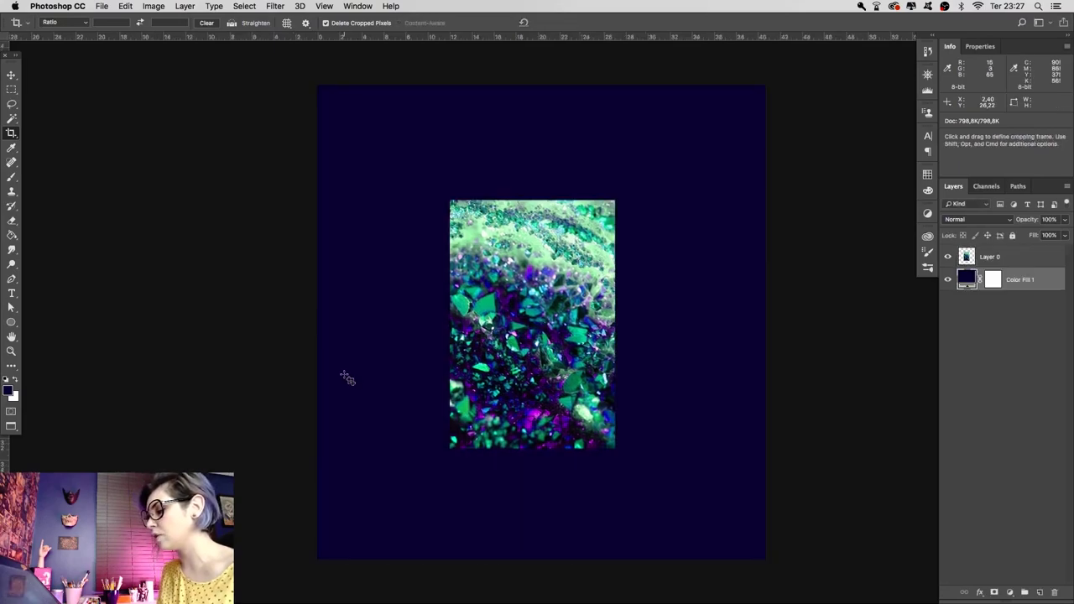
Extend the canvas further toward the lower right and move the crystal image down
{"action": "key", "text": "z"}
{"action": "left_click", "coordinate": [571, 346]}
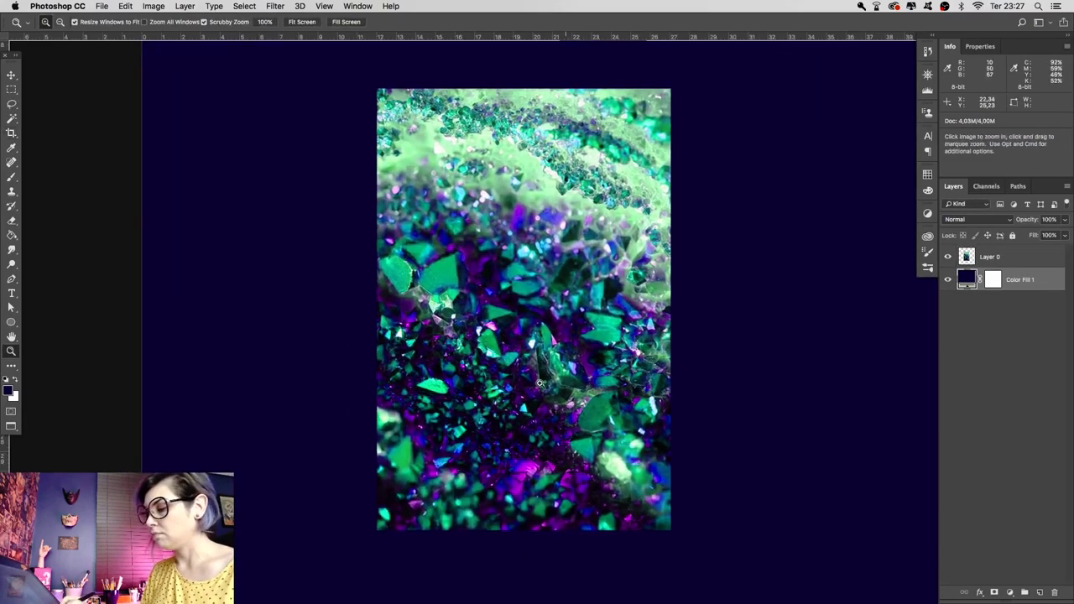
{"action": "left_click", "coordinate": [649, 417], "text": "alt"}
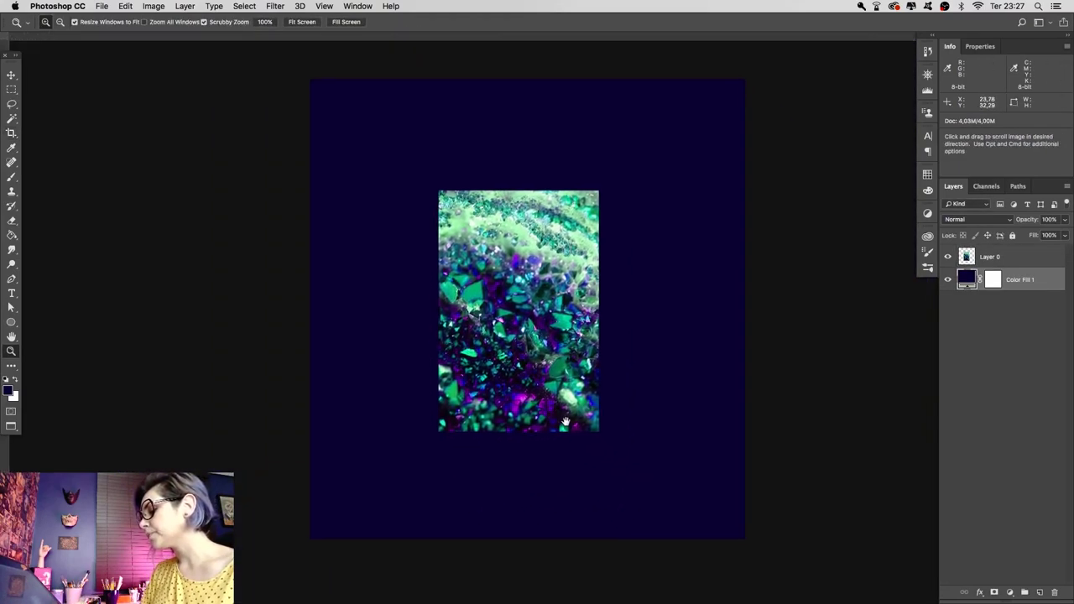
{"action": "left_click", "coordinate": [491, 398], "text": "alt"}
{"action": "key", "text": "c"}
{"action": "left_click_drag", "start_coordinate": [643, 460], "coordinate": [787, 546]}
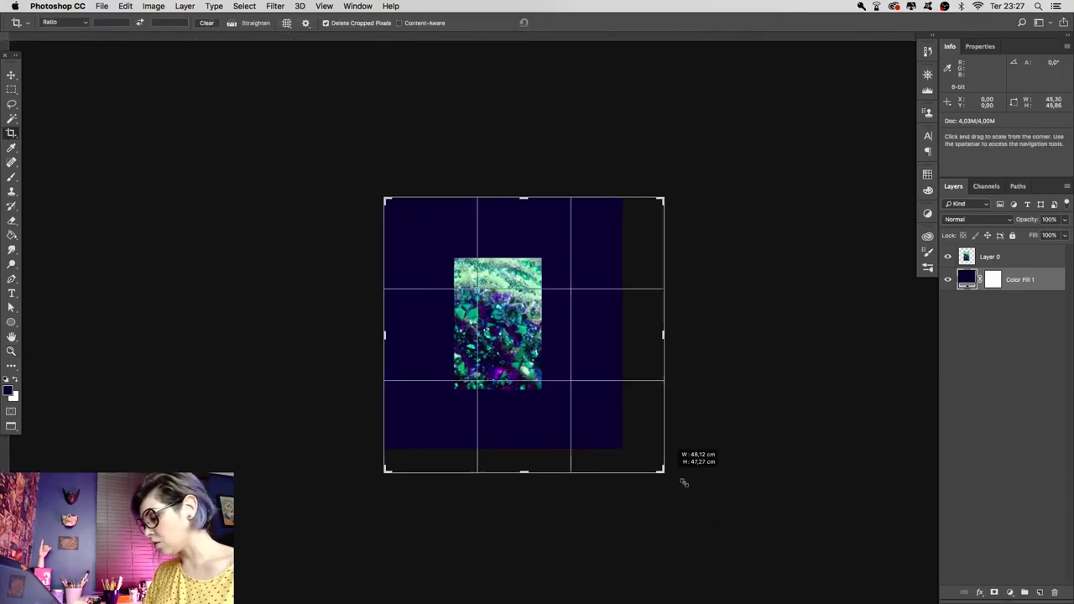
{"action": "key", "text": "Return"}
{"action": "key", "text": "v"}
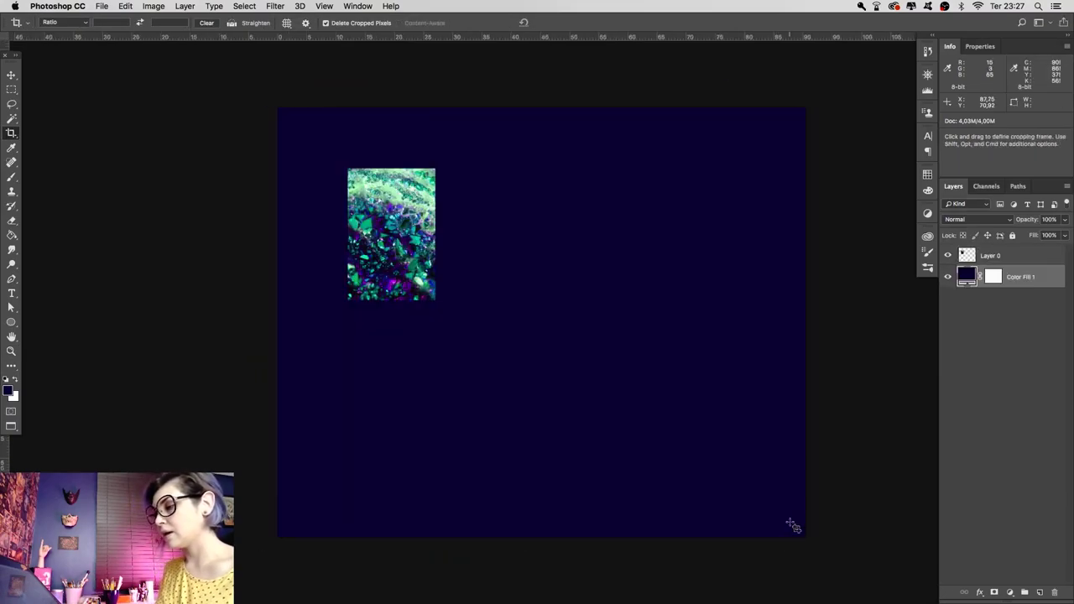
{"action": "left_click_drag", "start_coordinate": [429, 293], "coordinate": [464, 449]}
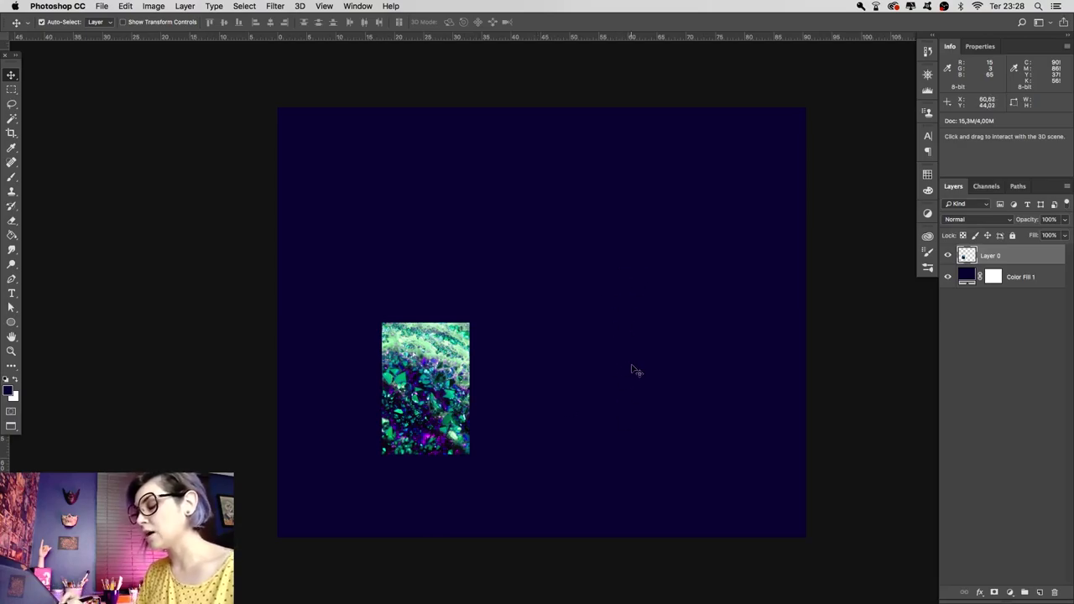
Nudge Layer 0 slightly down and left, zooming in to check its position
{"action": "mouse_move", "coordinate": [452, 434]}
{"action": "left_mouse_down"}
{"action": "mouse_move", "coordinate": [459, 449]}
{"action": "mouse_move", "coordinate": [451, 423]}
{"action": "left_mouse_up"}
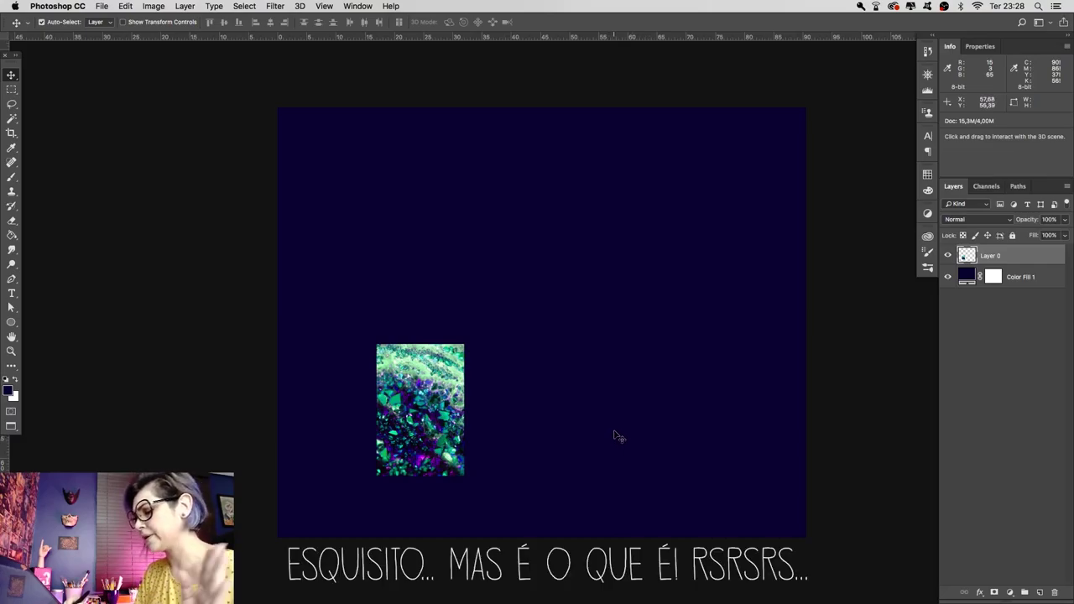
{"action": "key", "text": "z"}
{"action": "left_click", "coordinate": [470, 448]}
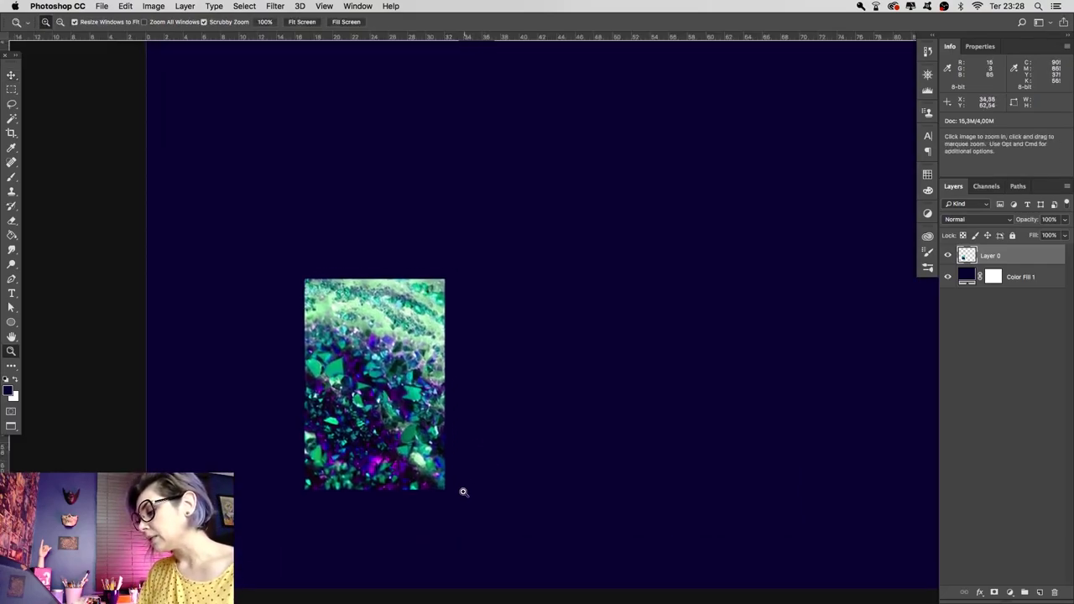
{"action": "left_click_drag", "start_coordinate": [463, 492], "coordinate": [451, 500]}
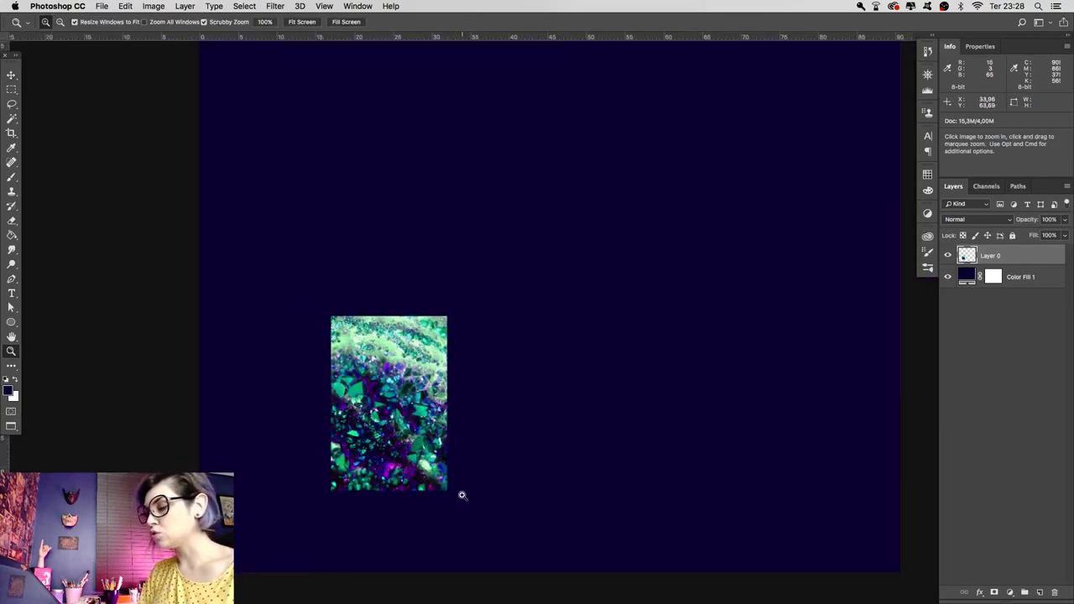
{"action": "left_click_drag", "start_coordinate": [461, 504], "coordinate": [445, 500]}
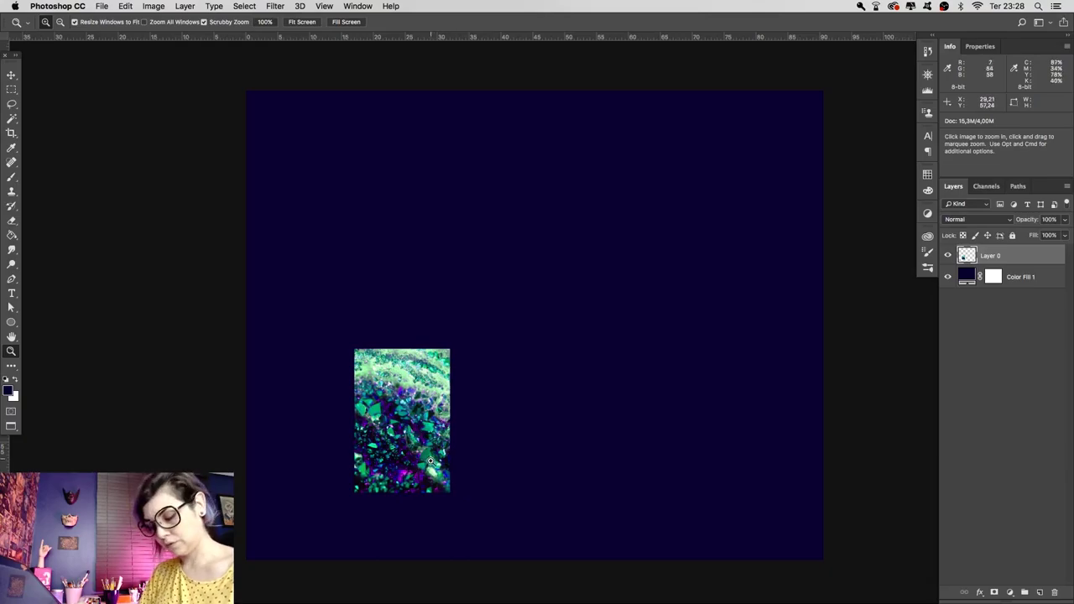
{"action": "key", "text": "v"}
{"action": "left_click_drag", "start_coordinate": [430, 470], "coordinate": [417, 481]}
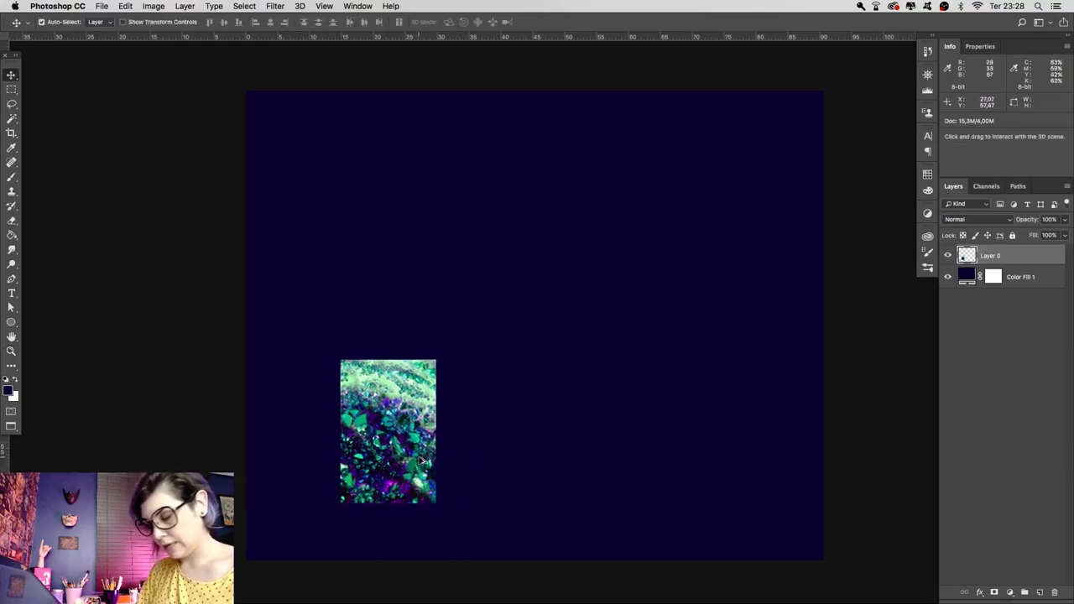
{"action": "key", "text": "z"}
{"action": "mouse_move", "coordinate": [416, 479]}
{"action": "left_mouse_down"}
{"action": "mouse_move", "coordinate": [506, 394]}
{"action": "mouse_move", "coordinate": [466, 426]}
{"action": "mouse_move", "coordinate": [390, 452]}
{"action": "left_mouse_up"}
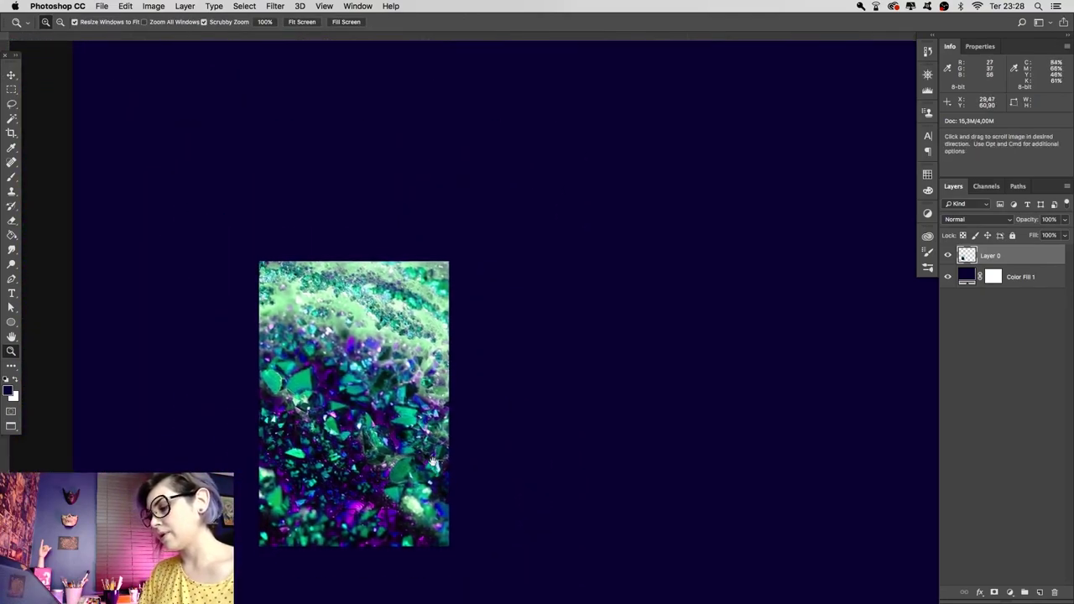
Duplicate the crystal image up and right, rotated about -52°
{"action": "key", "text": "v"}
{"action": "left_click_drag", "start_coordinate": [403, 404], "coordinate": [556, 344]}
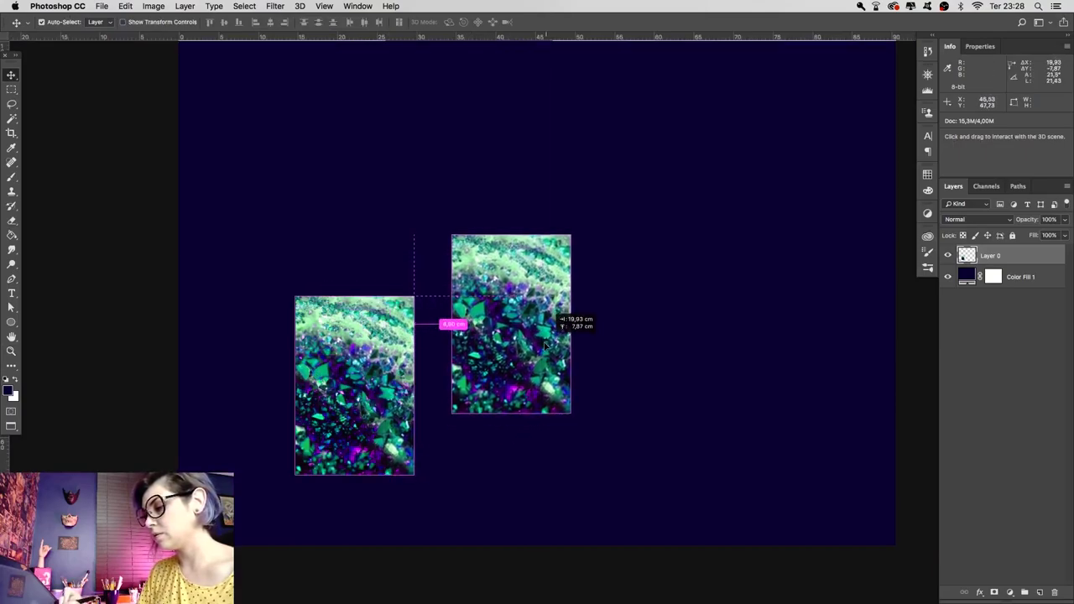
{"action": "key", "text": "super+t"}
{"action": "mouse_move", "coordinate": [641, 350]}
{"action": "left_mouse_down"}
{"action": "mouse_move", "coordinate": [574, 366]}
{"action": "mouse_move", "coordinate": [515, 326]}
{"action": "left_mouse_up"}
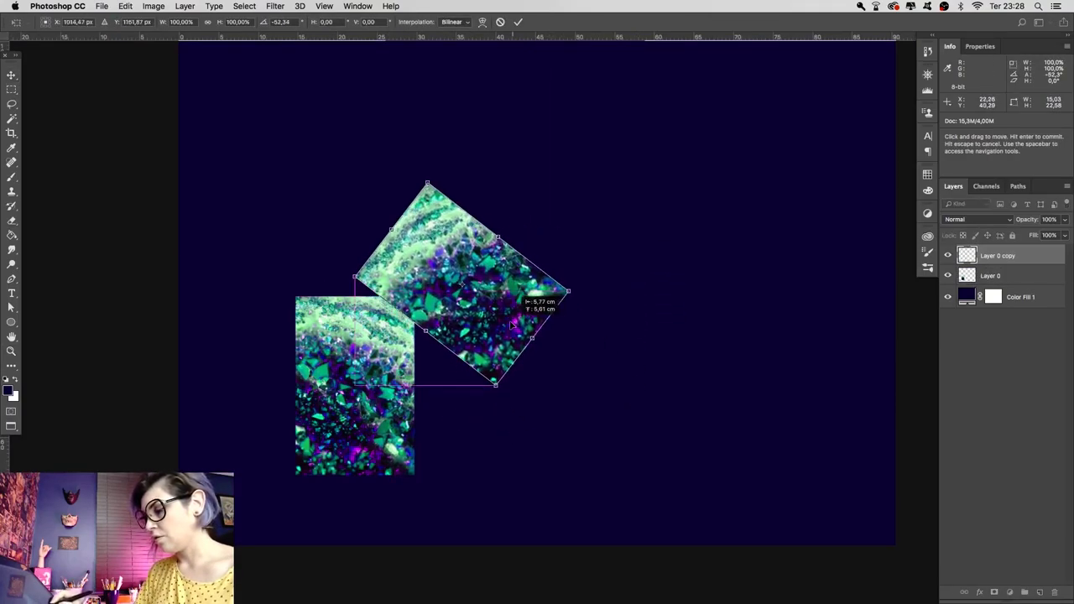
{"action": "key", "text": "Return"}
Duplicate the rotated copy to the upper right and rotate it further
{"action": "left_click_drag", "start_coordinate": [467, 287], "coordinate": [649, 358]}
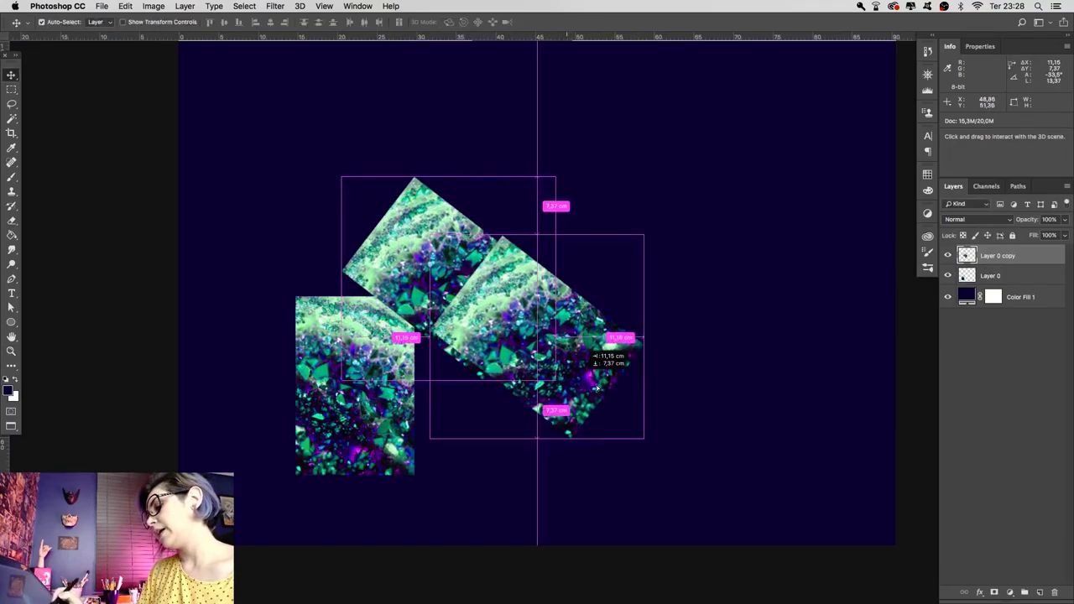
{"action": "key", "text": "super+t"}
{"action": "mouse_move", "coordinate": [799, 336]}
{"action": "left_mouse_down"}
{"action": "mouse_move", "coordinate": [626, 530]}
{"action": "mouse_move", "coordinate": [634, 370]}
{"action": "left_mouse_up"}
{"action": "mouse_move", "coordinate": [705, 384]}
{"action": "left_mouse_down"}
{"action": "mouse_move", "coordinate": [684, 217]}
{"action": "mouse_move", "coordinate": [689, 334]}
{"action": "left_mouse_up"}
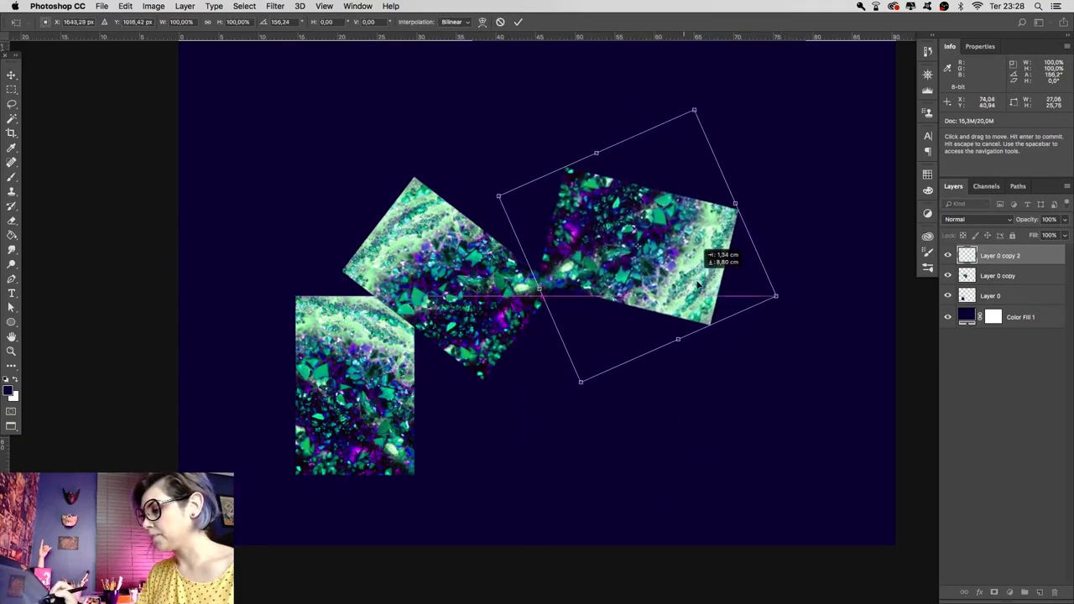
{"action": "key", "text": "Return"}
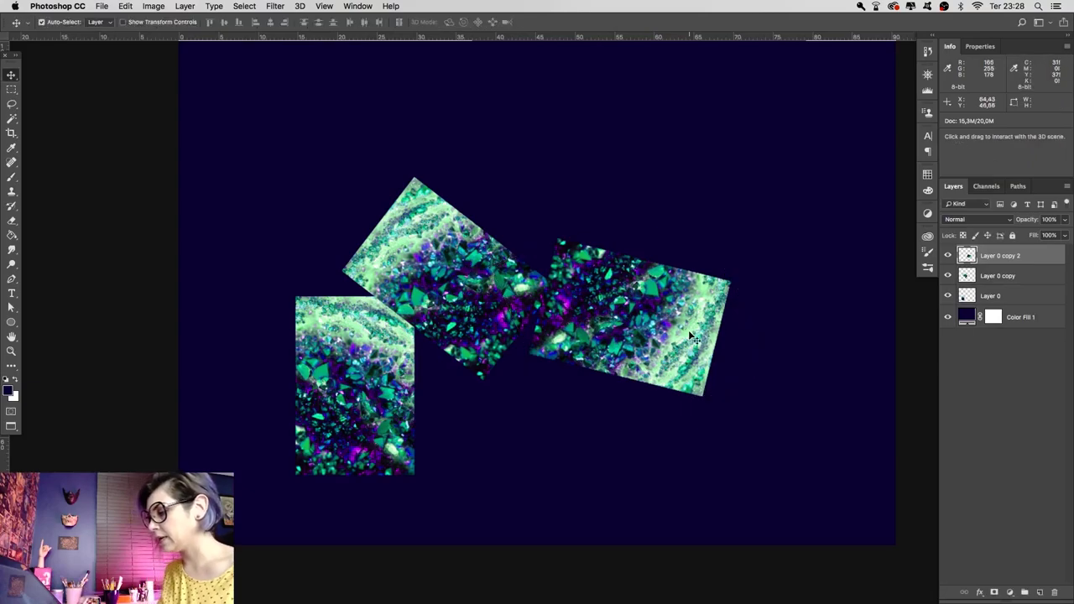
Add a bottom-centre copy rotated about 63° and adjust its position
{"action": "left_click_drag", "start_coordinate": [489, 292], "coordinate": [617, 459]}
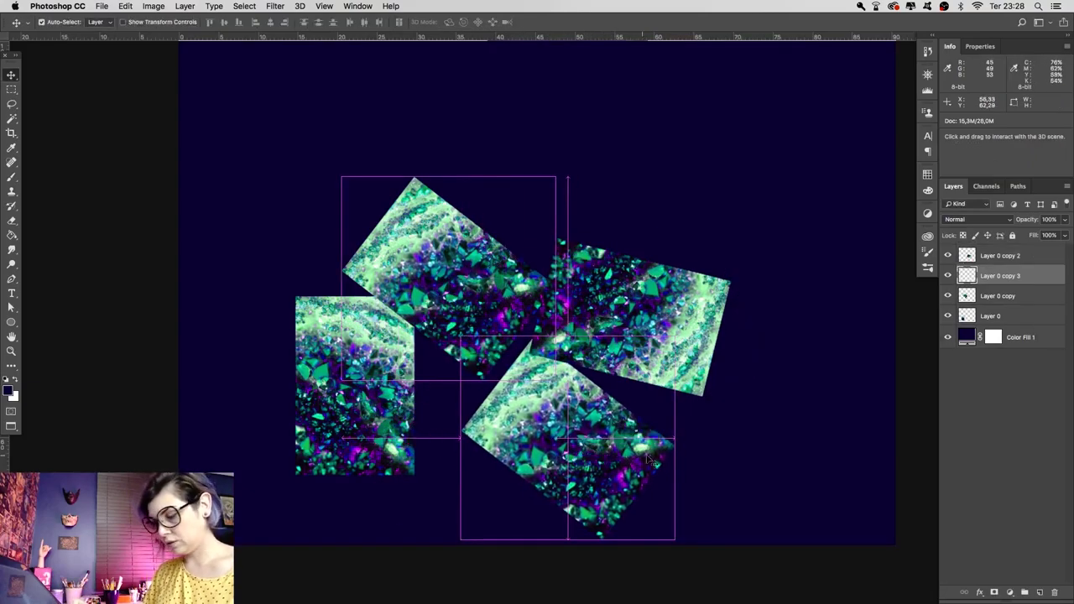
{"action": "key", "text": "ctrl+t"}
{"action": "left_click_drag", "start_coordinate": [693, 550], "coordinate": [626, 516]}
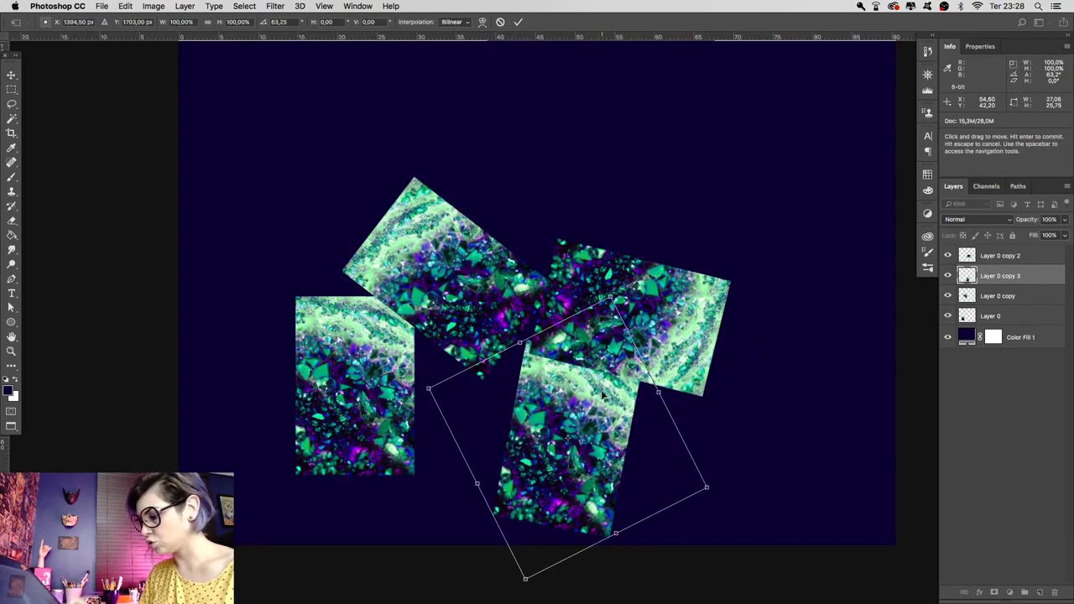
{"action": "left_click_drag", "start_coordinate": [594, 473], "coordinate": [550, 453]}
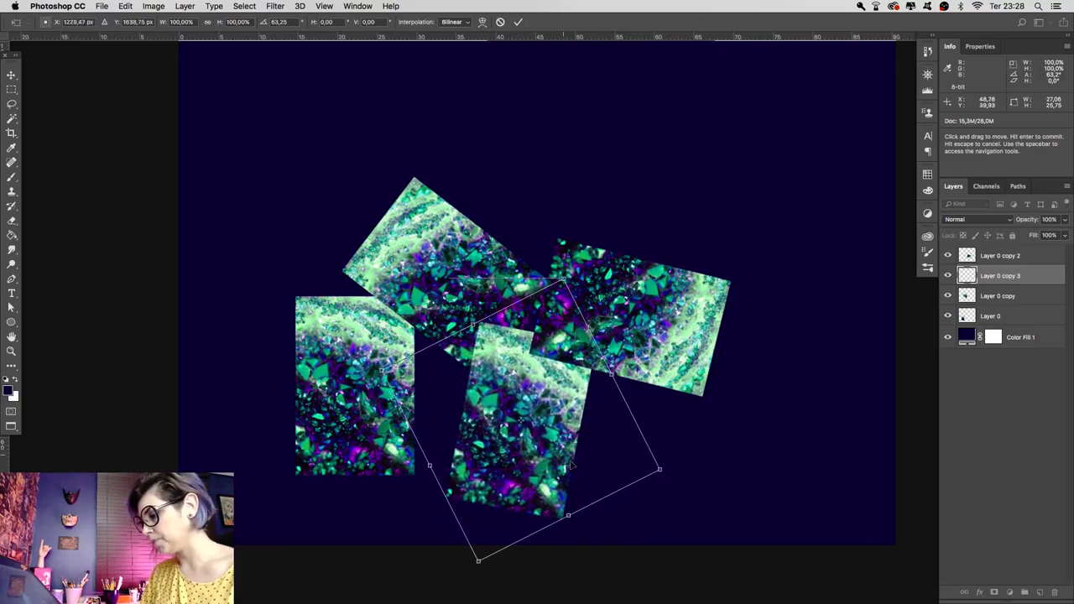
{"action": "key", "text": "Return"}
{"action": "key", "text": "ctrl+t"}
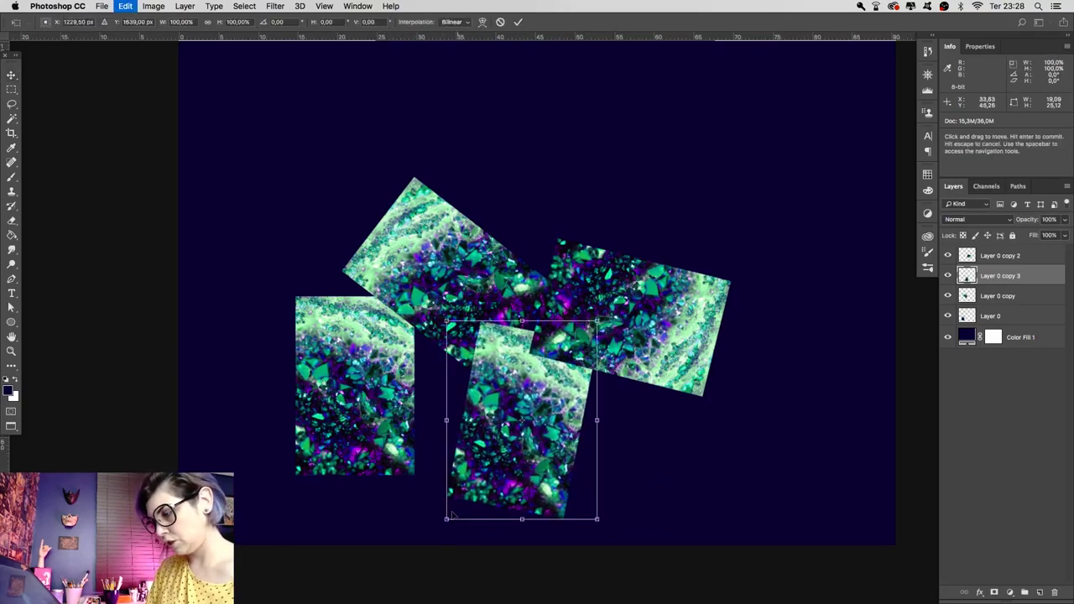
{"action": "left_click_drag", "start_coordinate": [453, 505], "coordinate": [435, 497]}
{"action": "left_click_drag", "start_coordinate": [502, 412], "coordinate": [521, 420]}
{"action": "key", "text": "Return"}
Rotate the original Layer 0 image about 24° and shift it down-right
{"action": "left_click", "coordinate": [394, 458], "text": "ctrl"}
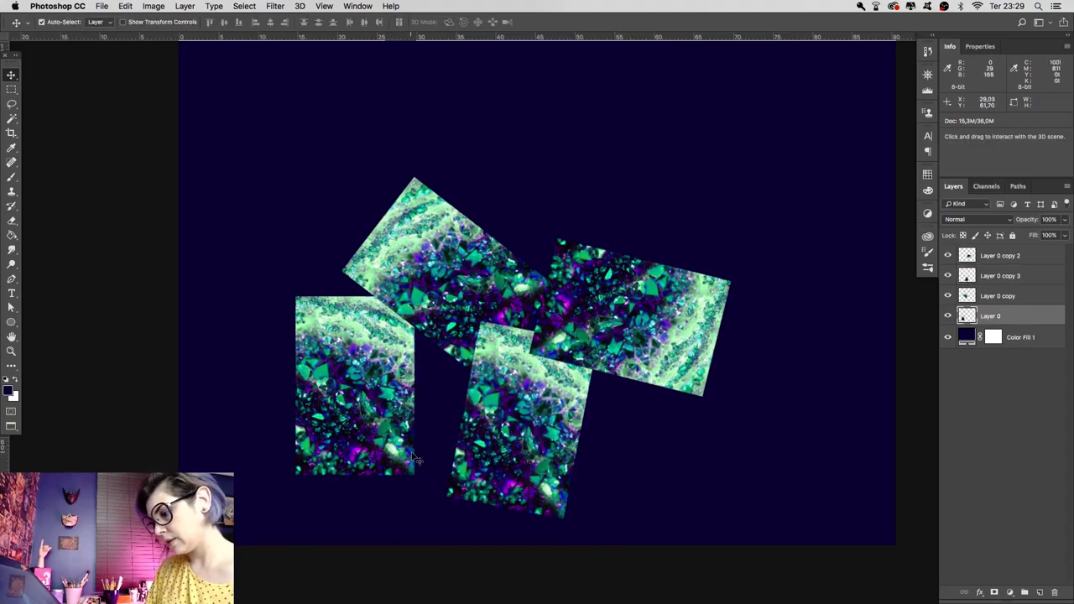
{"action": "key", "text": "ctrl+t"}
{"action": "left_click_drag", "start_coordinate": [430, 499], "coordinate": [378, 521]}
{"action": "left_click_drag", "start_coordinate": [378, 424], "coordinate": [416, 459]}
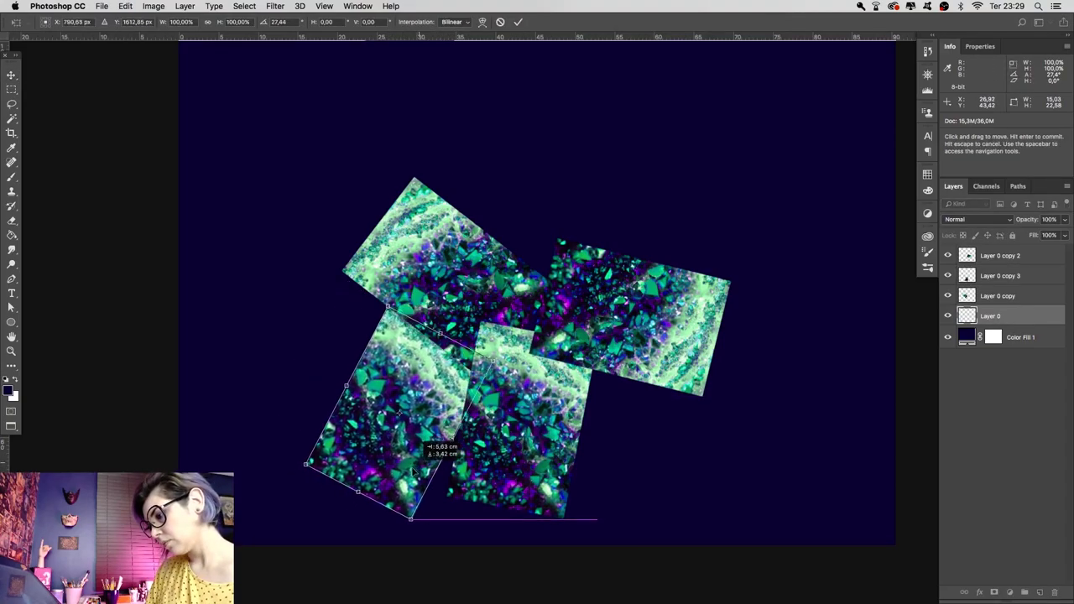
{"action": "key", "text": "Return"}
Duplicate the bottom-left piece to the top, rotate it upright, and view the whole collage
{"action": "left_click_drag", "start_coordinate": [417, 457], "coordinate": [611, 204], "text": "alt"}
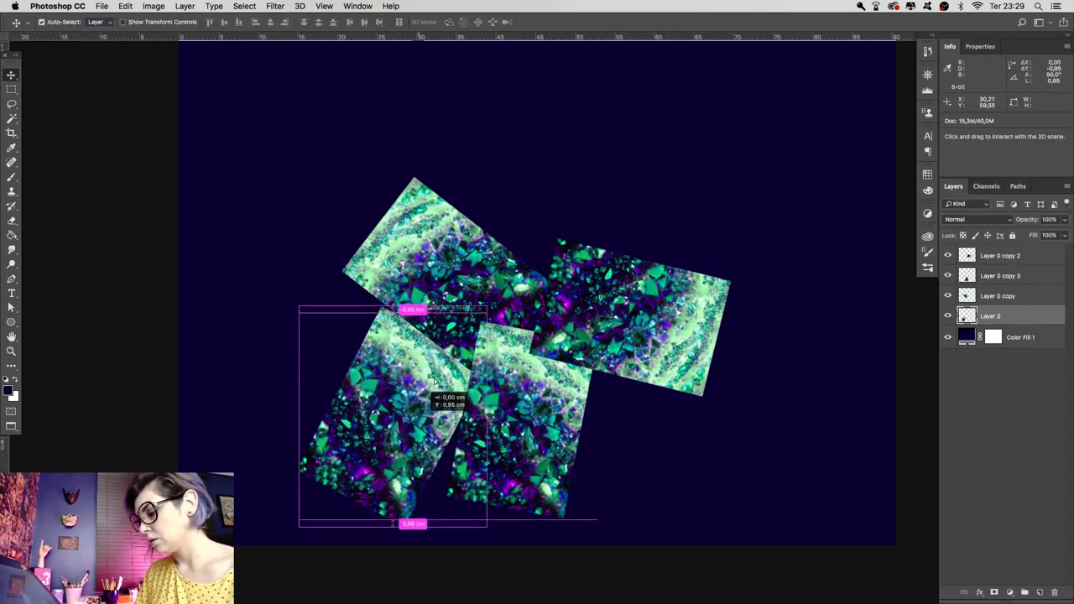
{"action": "key", "text": "ctrl+t"}
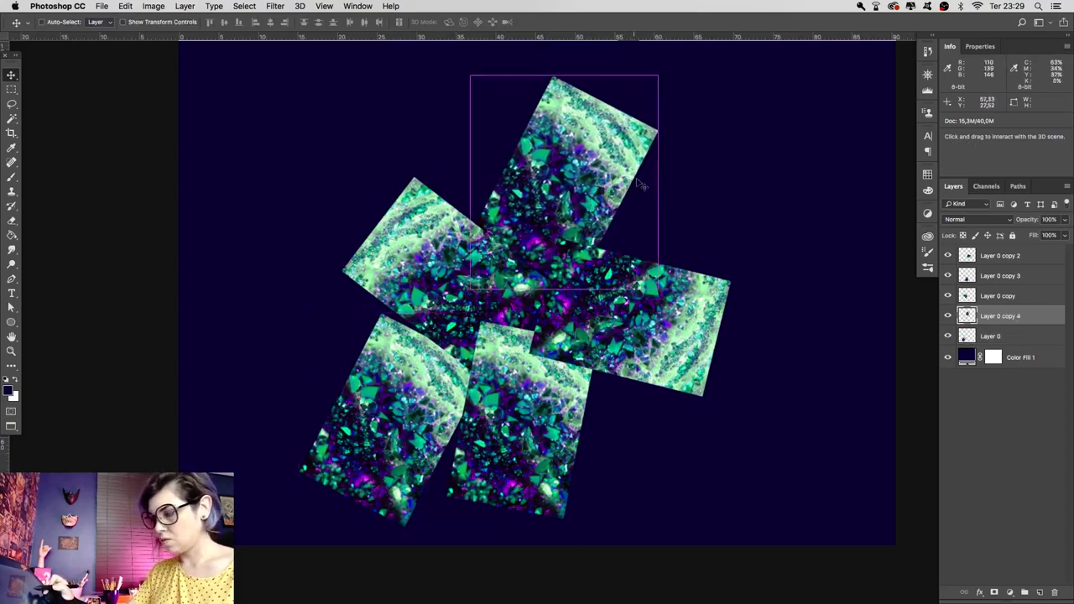
{"action": "mouse_move", "coordinate": [736, 137]}
{"action": "left_mouse_down"}
{"action": "mouse_move", "coordinate": [411, 370]}
{"action": "mouse_move", "coordinate": [395, 252]}
{"action": "left_mouse_up"}
{"action": "key", "text": "Return"}
{"action": "key", "text": "z"}
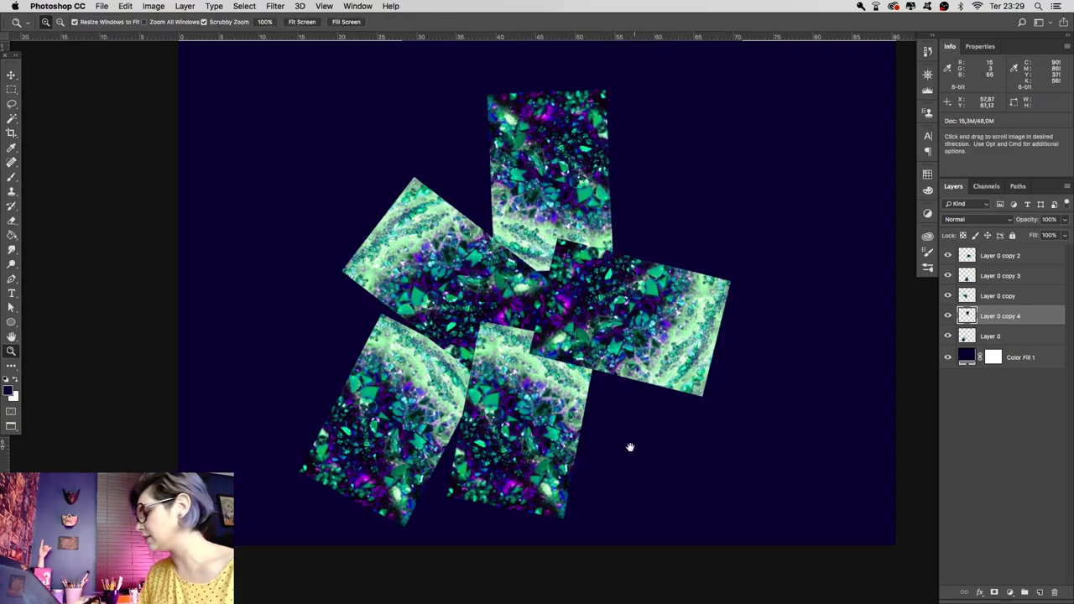
{"action": "scroll", "coordinate": [630, 446], "scroll_direction": "right", "scroll_amount": 3}
{"action": "left_click_drag", "start_coordinate": [546, 439], "coordinate": [532, 437]}
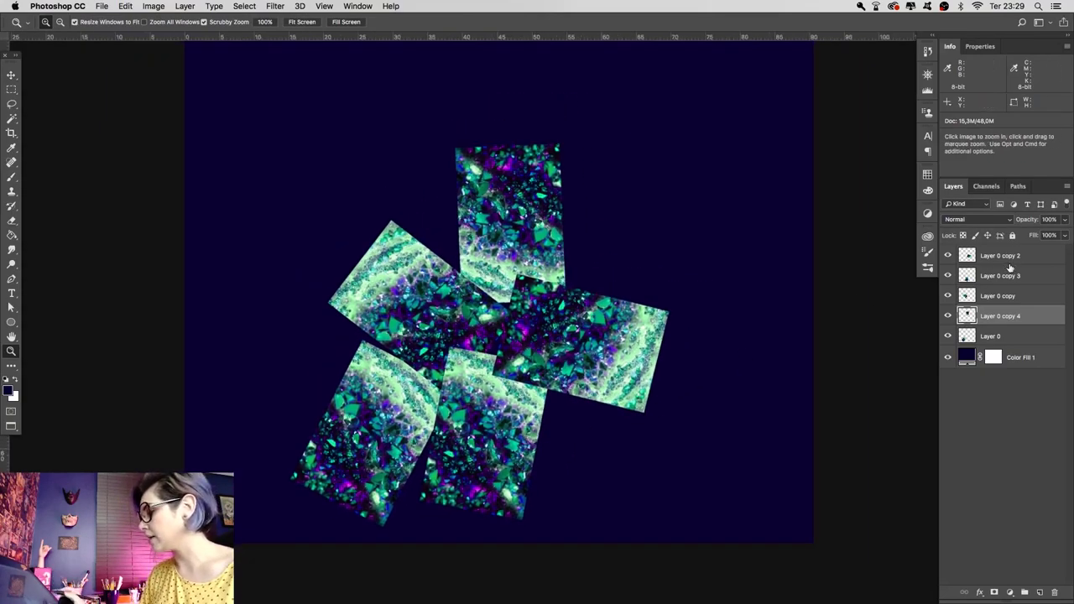
Select all five crystal layers and merge them into one
{"action": "left_click", "coordinate": [1009, 257]}
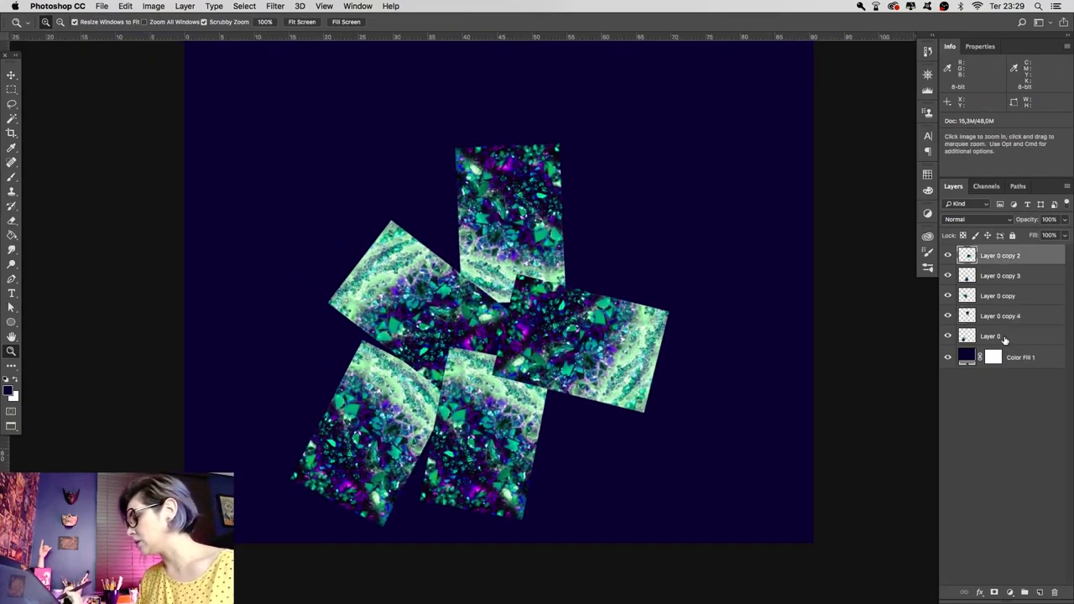
{"action": "left_click", "coordinate": [1017, 339], "text": "shift"}
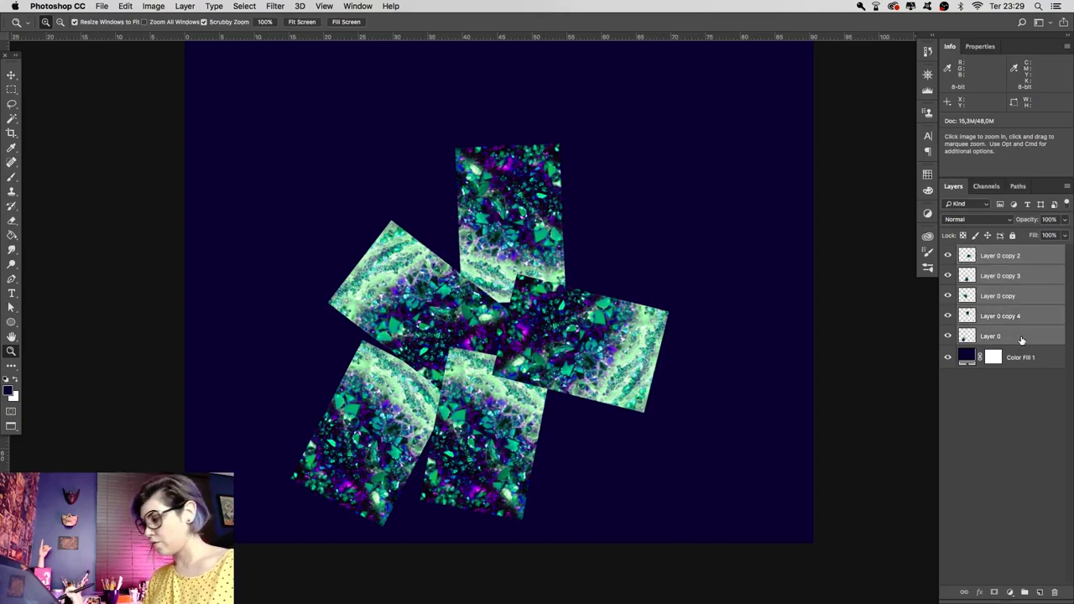
{"action": "key", "text": "super+e"}
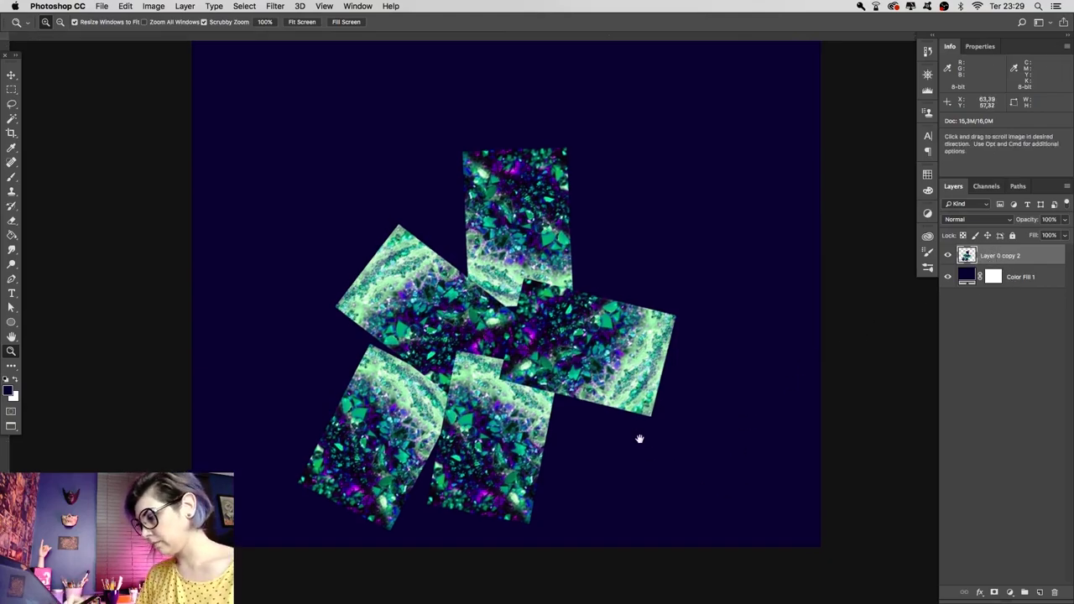
Nudge the merged collage up and left, then zoom toward the central seams
{"action": "scroll", "coordinate": [640, 439], "scroll_direction": "up", "scroll_amount": 3}
{"action": "key", "text": "v"}
{"action": "left_click_drag", "start_coordinate": [638, 441], "coordinate": [600, 366]}
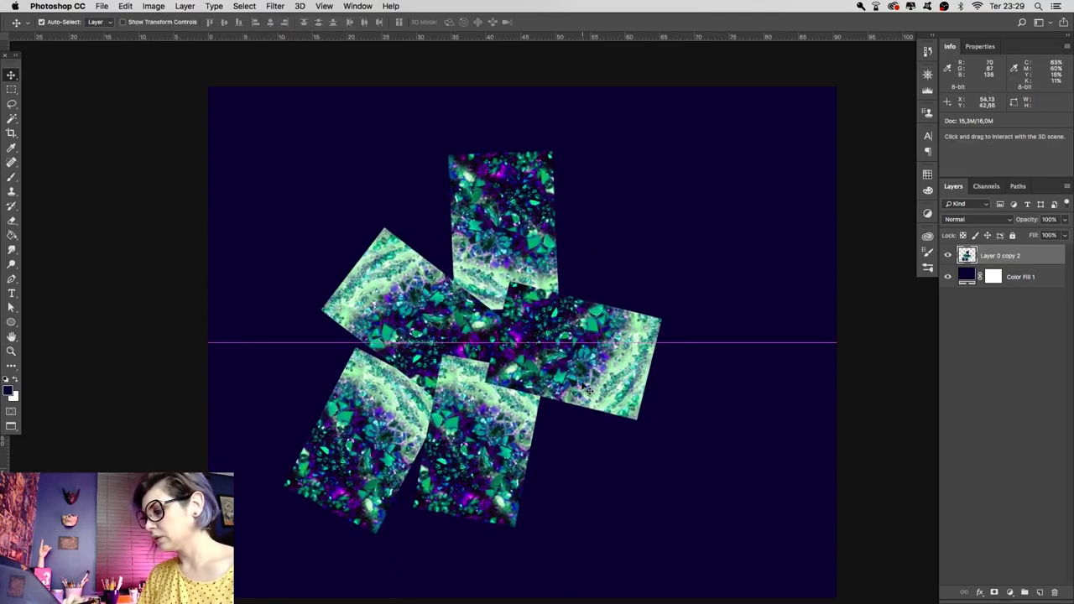
{"action": "key", "text": "z"}
{"action": "left_click", "coordinate": [599, 365]}
{"action": "left_click_drag", "start_coordinate": [599, 365], "coordinate": [620, 451]}
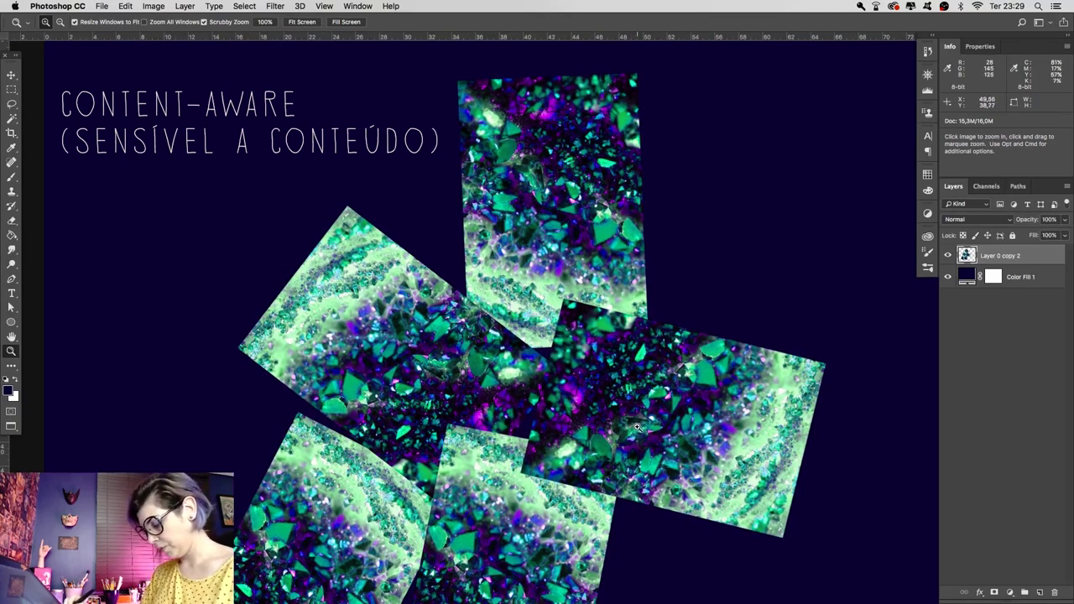
Open Edit > Fill and cancel it without filling
{"action": "key", "text": "l"}
{"action": "left_click", "coordinate": [102, 6]}
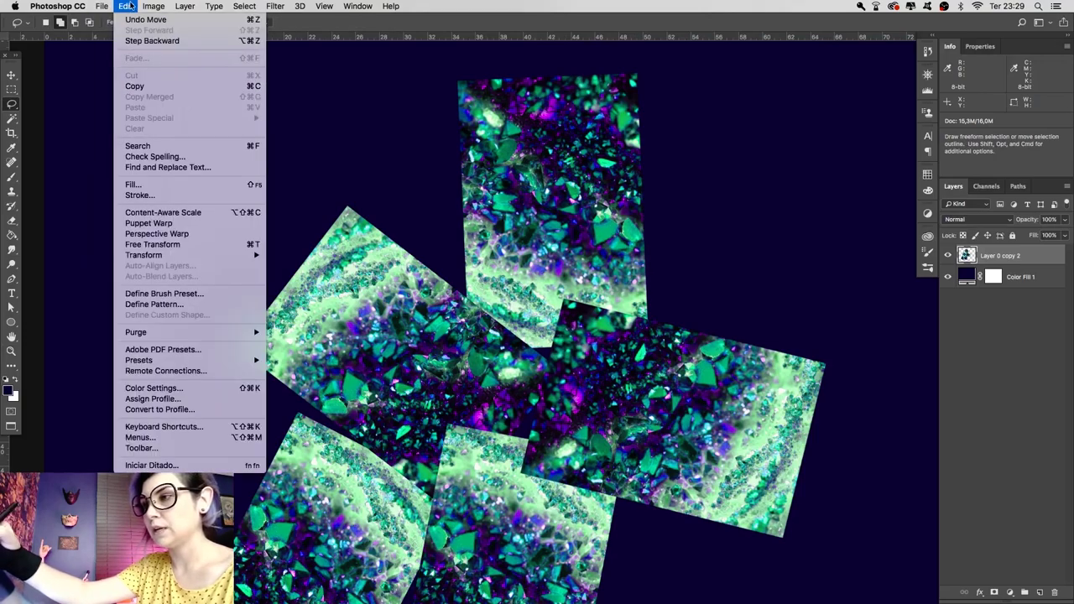
{"action": "left_click", "coordinate": [193, 186]}
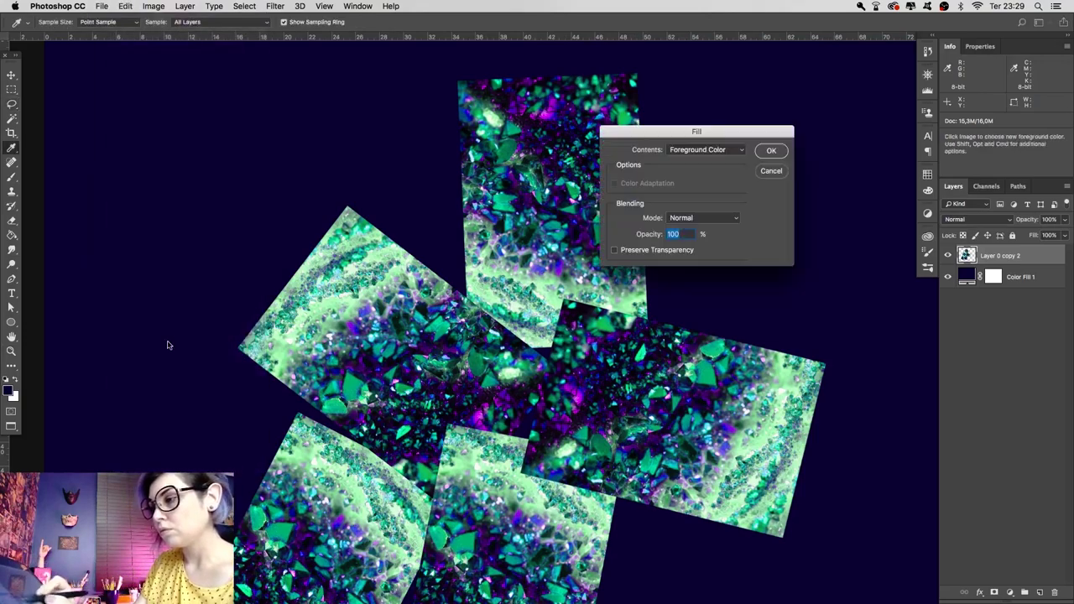
{"action": "left_click", "coordinate": [771, 171]}
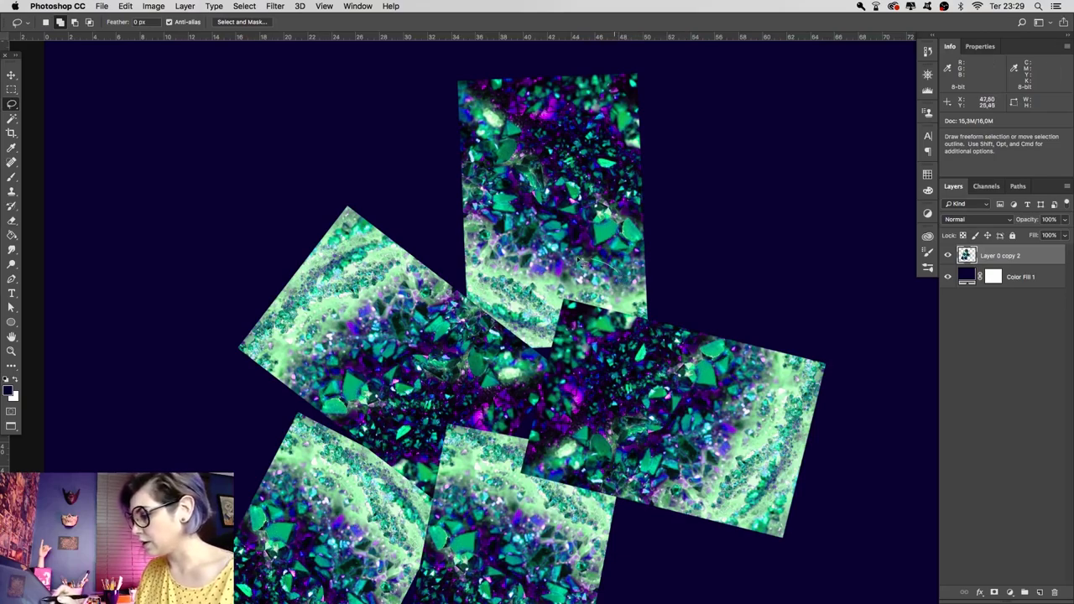
Lasso around the central seams and bring up Feather Selection at 7 pixels
{"action": "left_click_drag", "start_coordinate": [495, 323], "coordinate": [443, 362]}
{"action": "left_click_drag", "start_coordinate": [588, 388], "coordinate": [590, 388]}
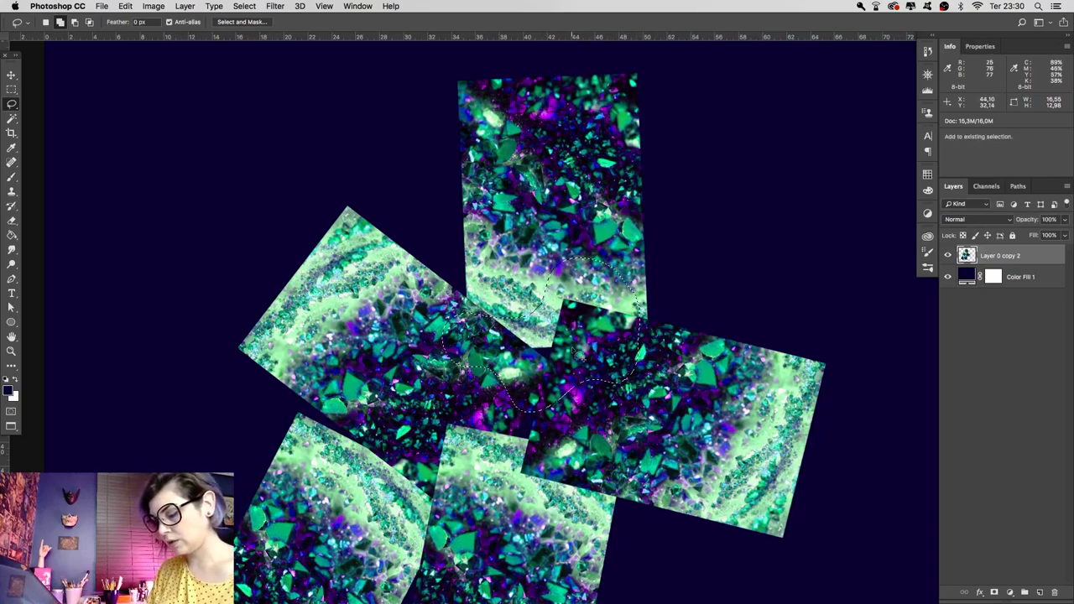
{"action": "key", "text": "shift+F6"}
{"action": "key", "text": "Return"}
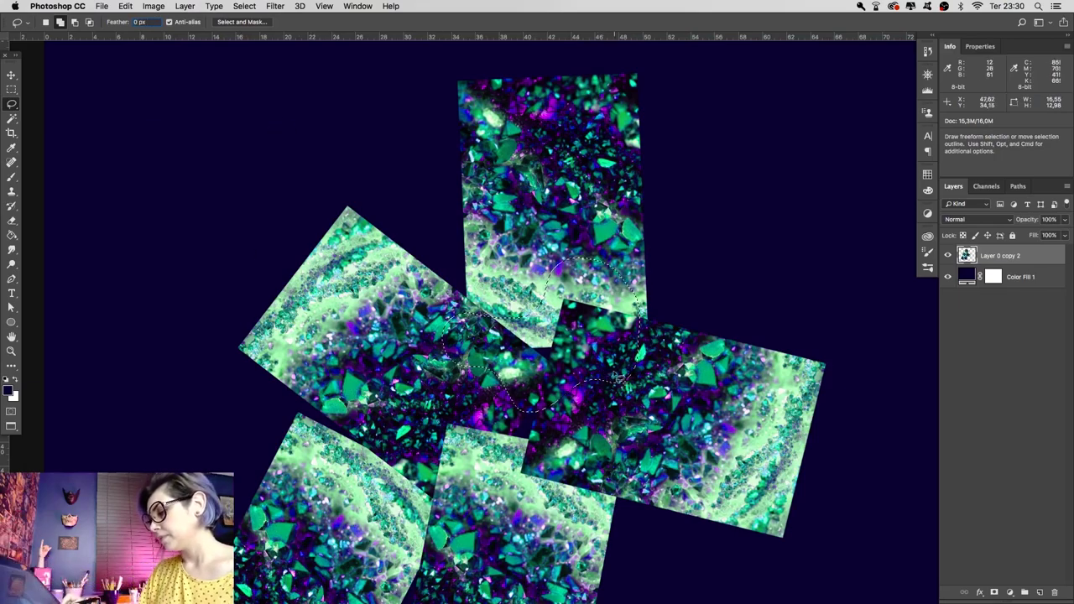
{"action": "key", "text": "shift+F6"}
{"action": "left_click_drag", "start_coordinate": [554, 264], "coordinate": [735, 210]}
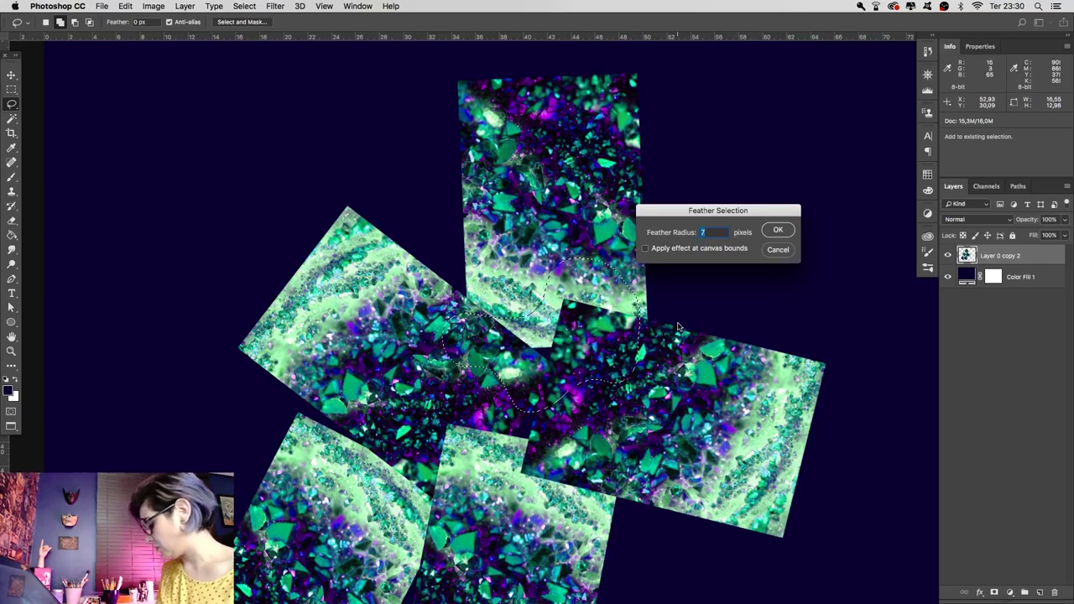
Feather the seam selection by 8 px and zoom in on it
{"action": "left_click", "coordinate": [778, 230]}
{"action": "key", "text": "z"}
{"action": "mouse_move", "coordinate": [602, 280]}
{"action": "left_mouse_down"}
{"action": "mouse_move", "coordinate": [610, 275]}
{"action": "mouse_move", "coordinate": [637, 407]}
{"action": "mouse_move", "coordinate": [581, 520]}
{"action": "left_mouse_up"}
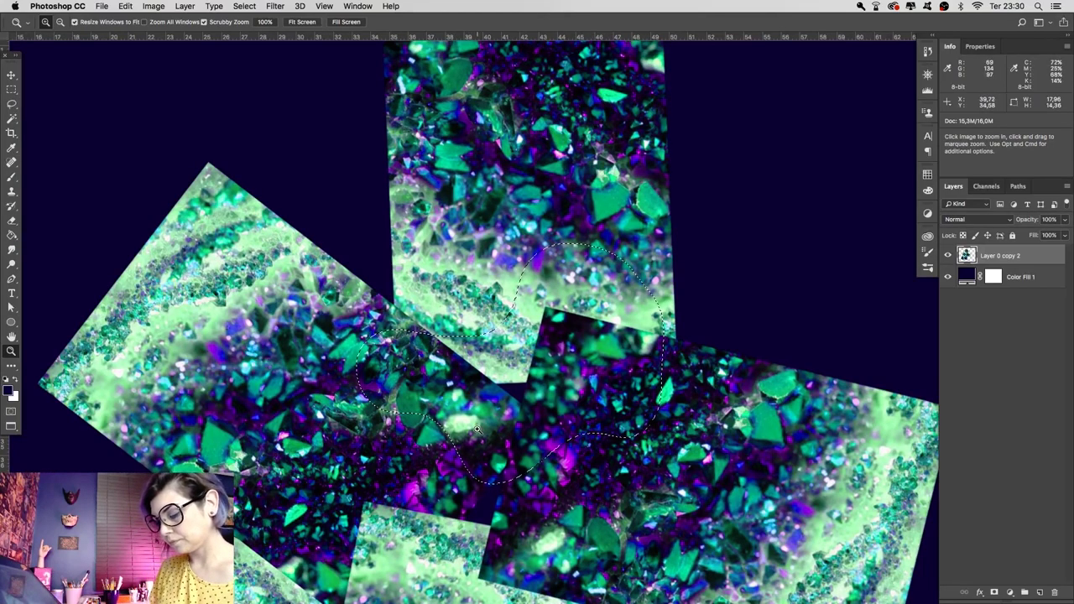
Fill the seams with Content-Aware and Color Adaptation, then zoom in to inspect
{"action": "key", "text": "shift+BackSpace"}
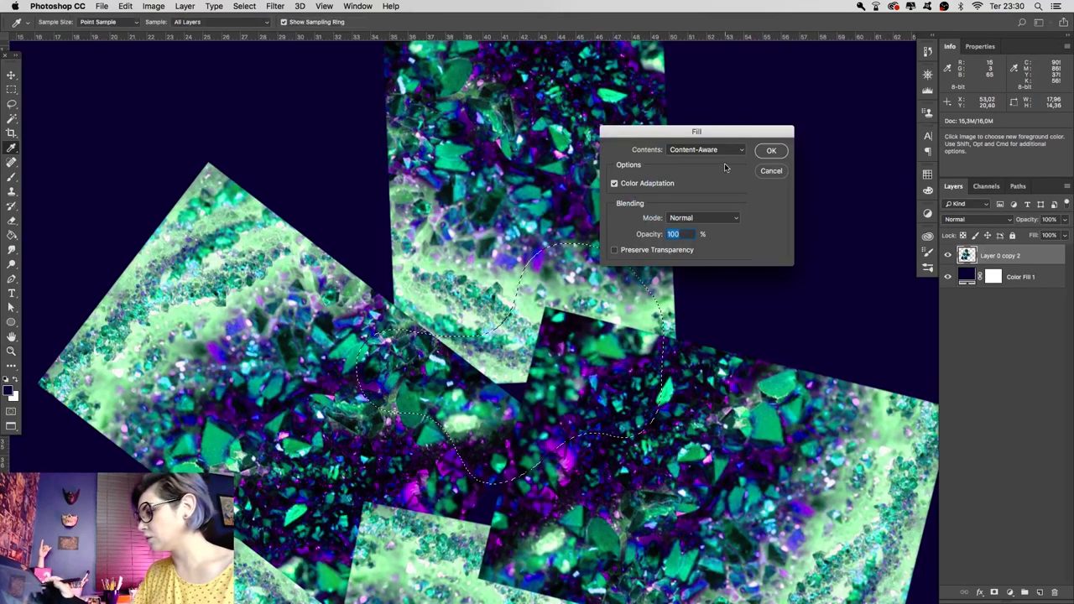
{"action": "left_click", "coordinate": [742, 149]}
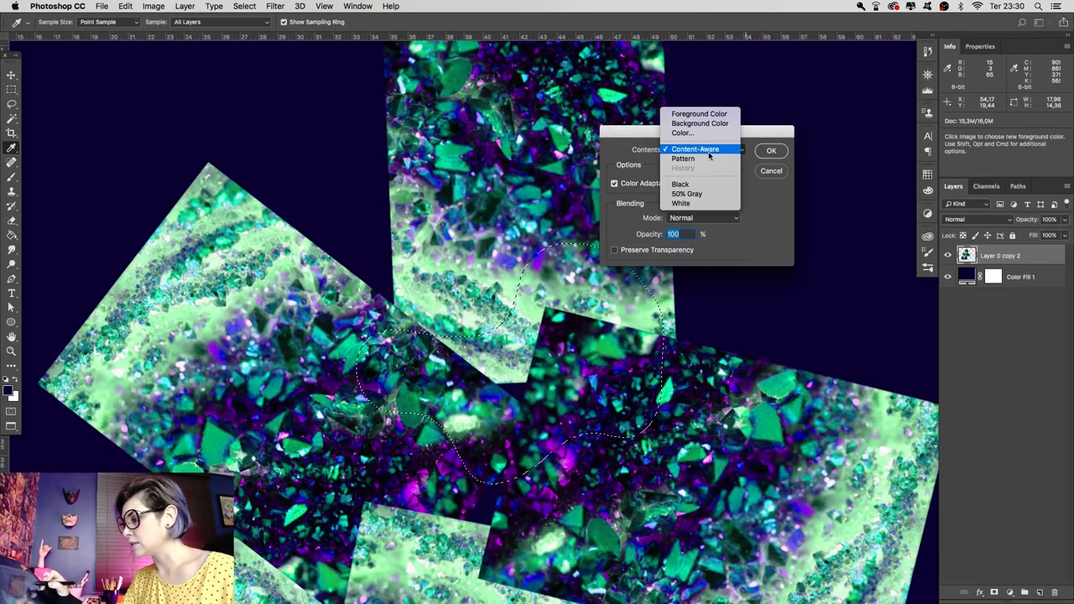
{"action": "left_click", "coordinate": [771, 136]}
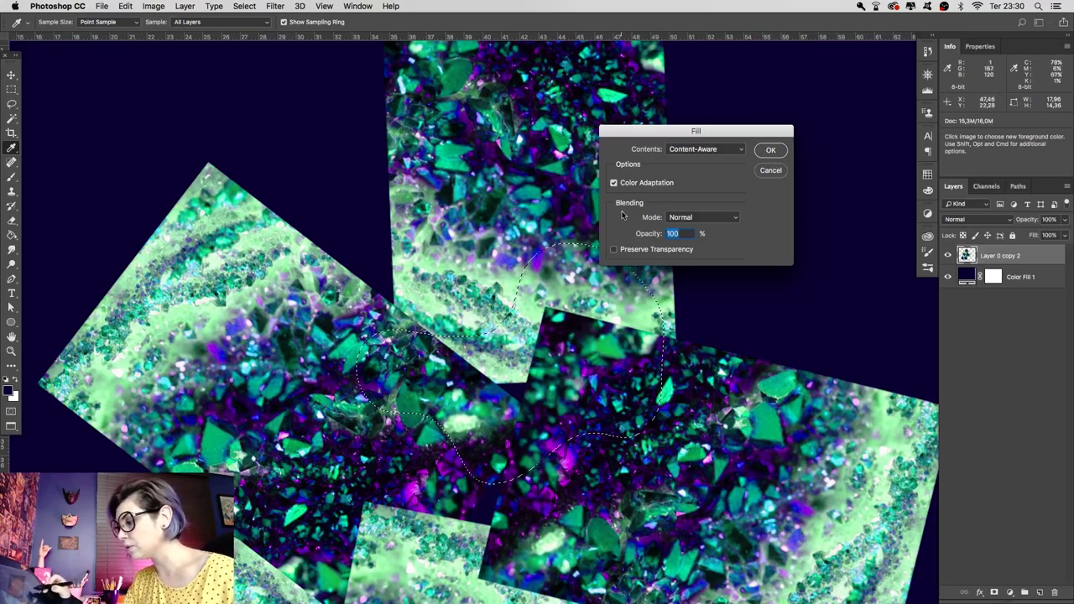
{"action": "left_click", "coordinate": [773, 151]}
{"action": "key", "text": "z"}
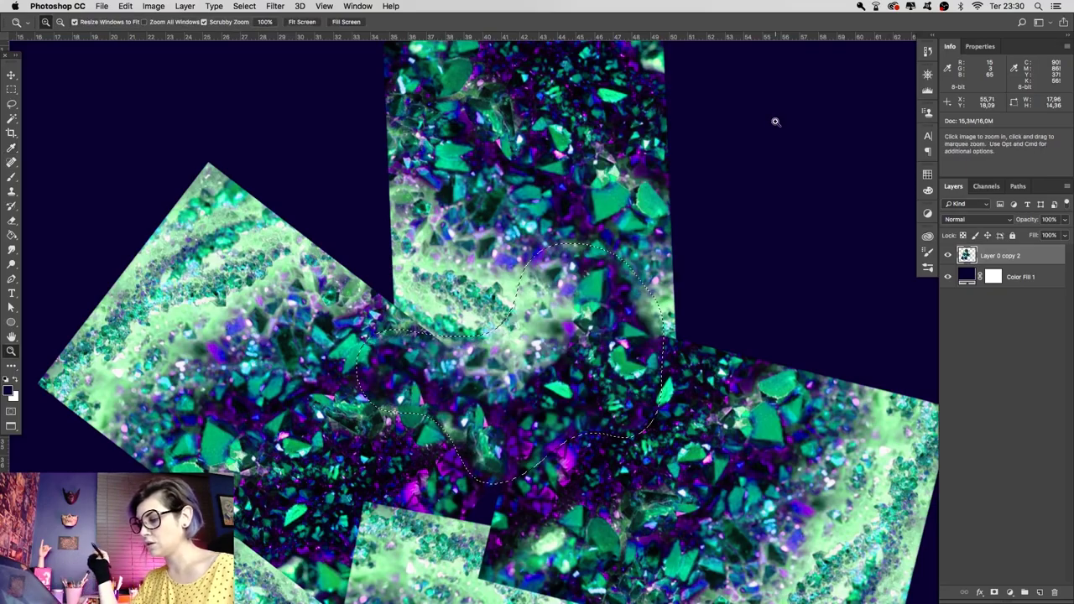
{"action": "left_click", "coordinate": [656, 342]}
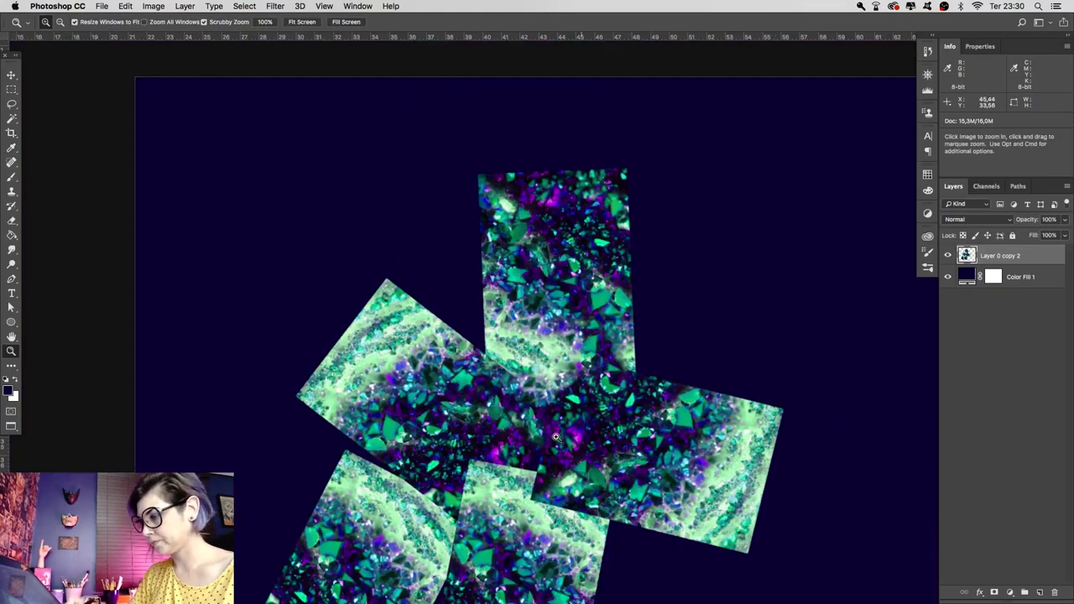
Lasso around the seam below the centre and feather it by 8 px
{"action": "left_click_drag", "start_coordinate": [632, 375], "coordinate": [587, 374]}
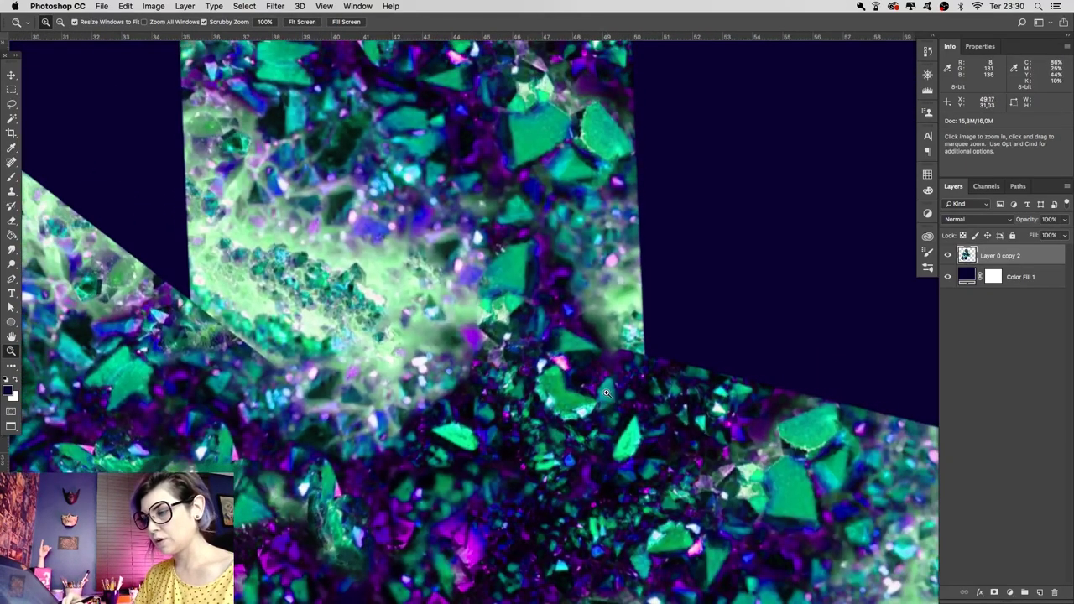
{"action": "mouse_move", "coordinate": [571, 413]}
{"action": "left_mouse_down"}
{"action": "mouse_move", "coordinate": [690, 403]}
{"action": "mouse_move", "coordinate": [591, 411]}
{"action": "left_mouse_up"}
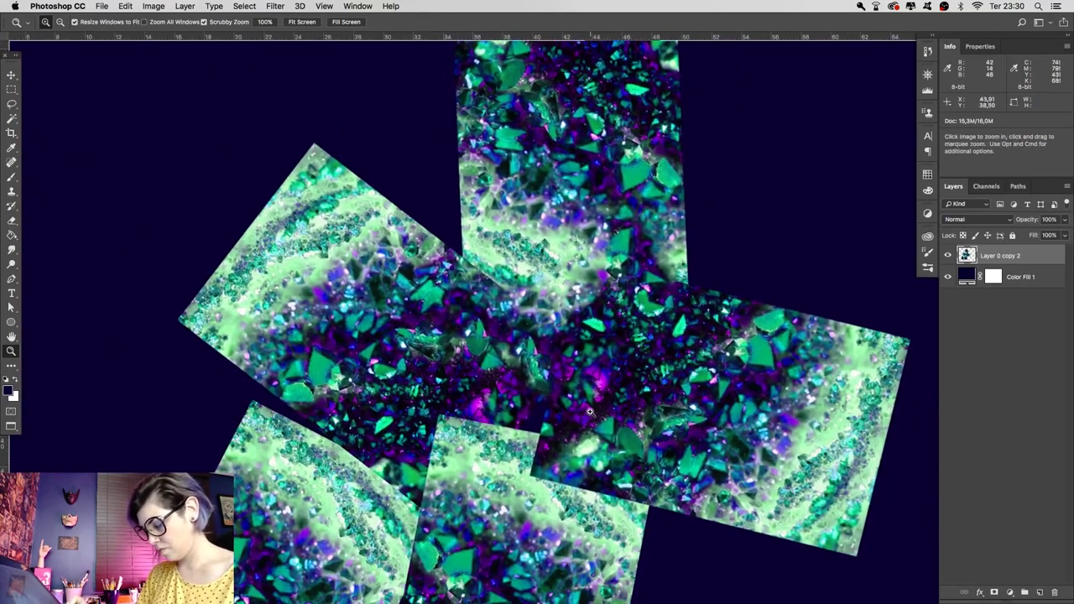
{"action": "key", "text": "l"}
{"action": "left_click_drag", "start_coordinate": [580, 334], "coordinate": [474, 485]}
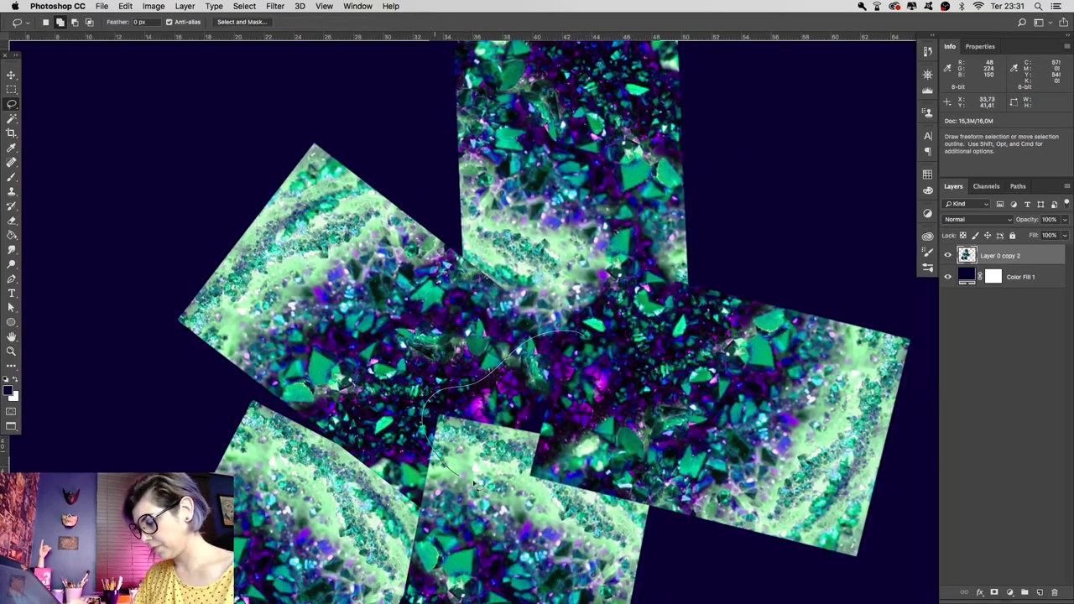
{"action": "left_click_drag", "start_coordinate": [628, 424], "coordinate": [590, 350]}
{"action": "key", "text": "shift+F6"}
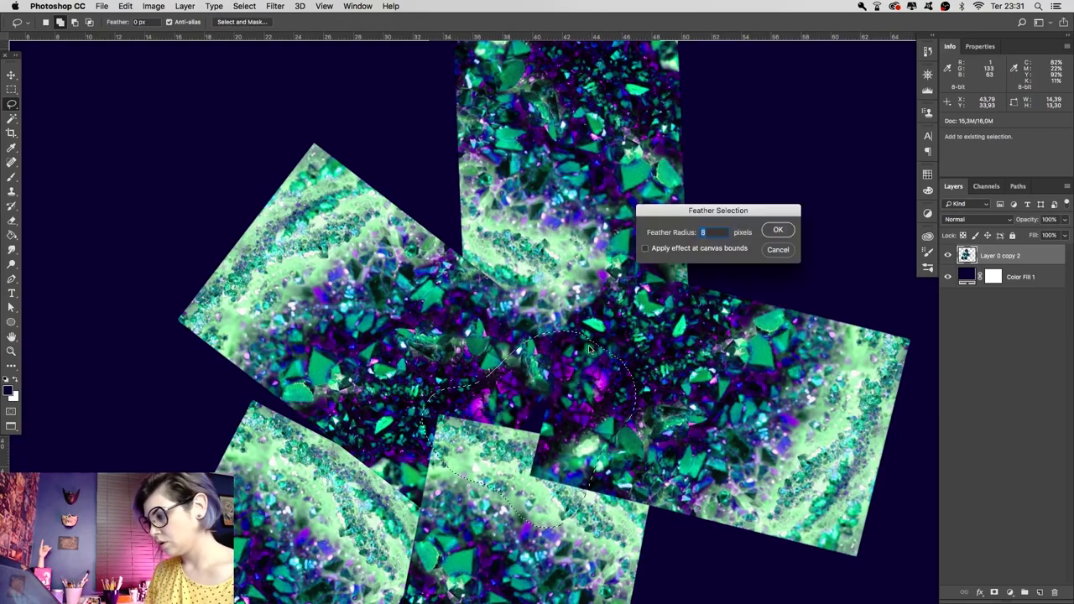
{"action": "left_click", "coordinate": [778, 229]}
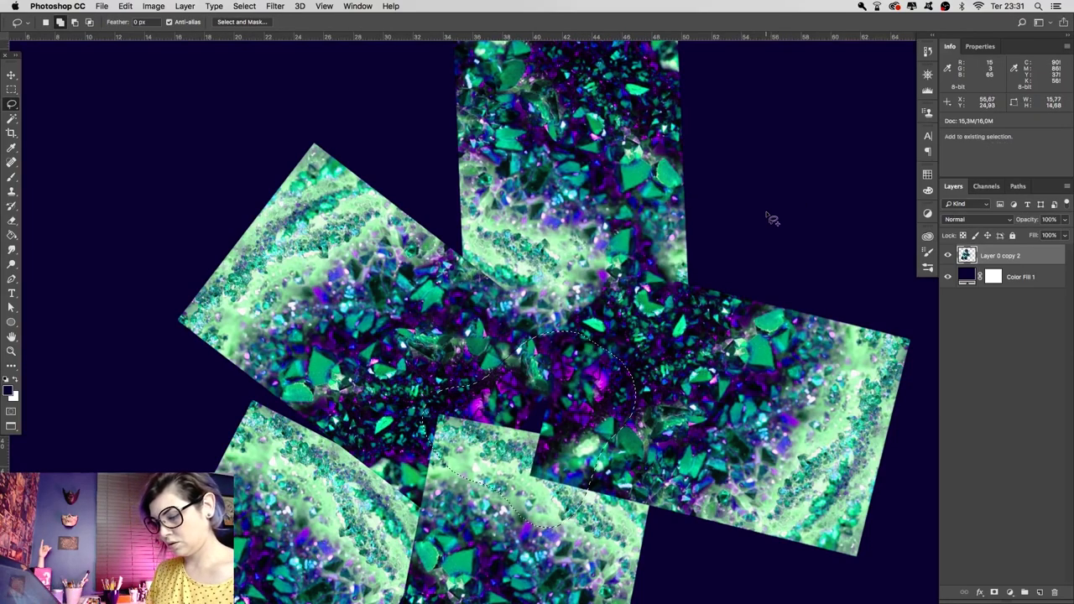
Content-aware fill the lower seam, inspect it, and deselect
{"action": "key", "text": "shift+F5"}
{"action": "left_click", "coordinate": [771, 149]}
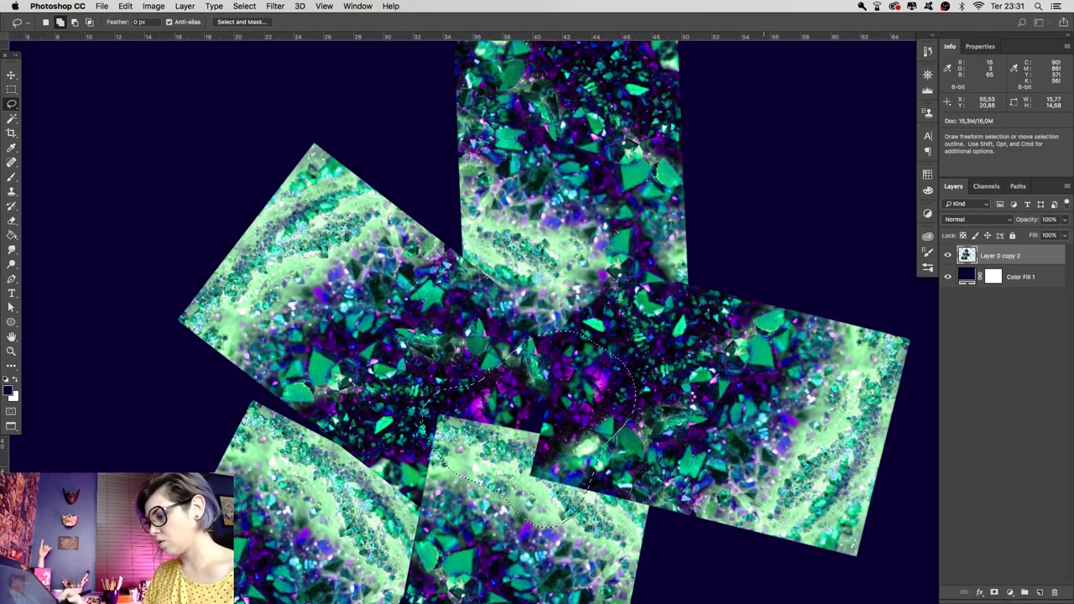
{"action": "key", "text": "z"}
{"action": "left_click", "coordinate": [650, 445]}
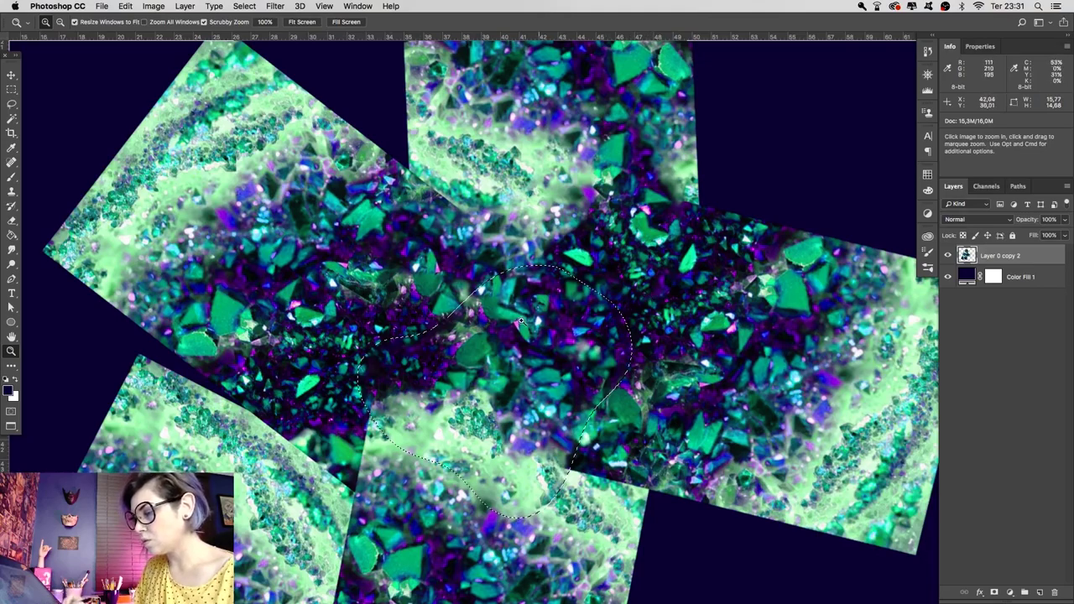
{"action": "key", "text": "ctrl+d"}
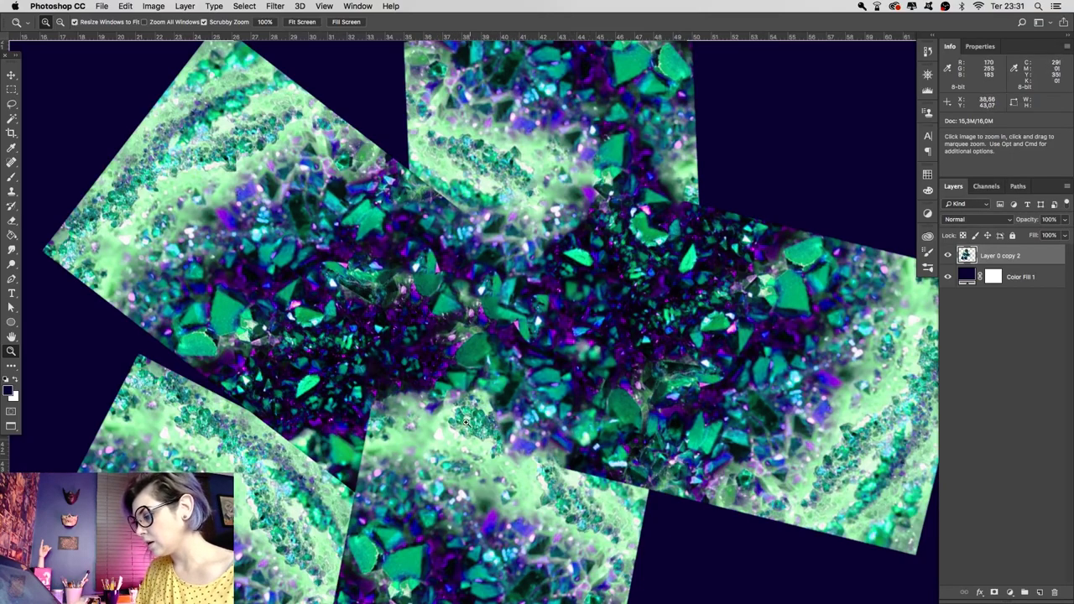
{"action": "scroll", "coordinate": [594, 412], "scroll_direction": "down", "scroll_amount": 2}
{"action": "scroll", "coordinate": [571, 414], "scroll_direction": "up", "scroll_amount": 4}
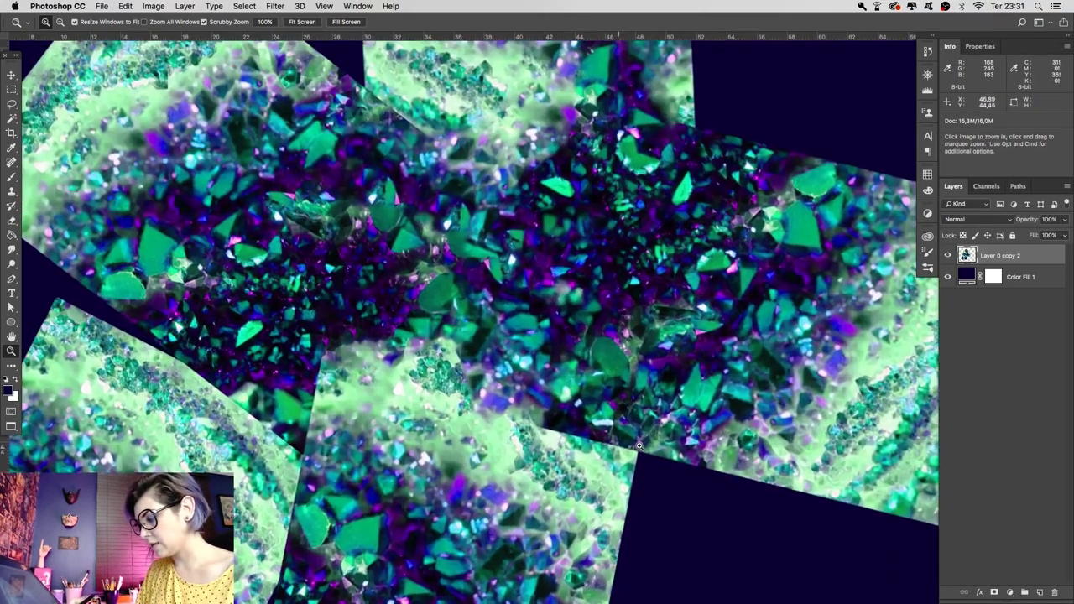
Lasso another seam below the centre, feather it, and content-aware fill it
{"action": "key", "text": "l"}
{"action": "left_click_drag", "start_coordinate": [482, 371], "coordinate": [642, 450]}
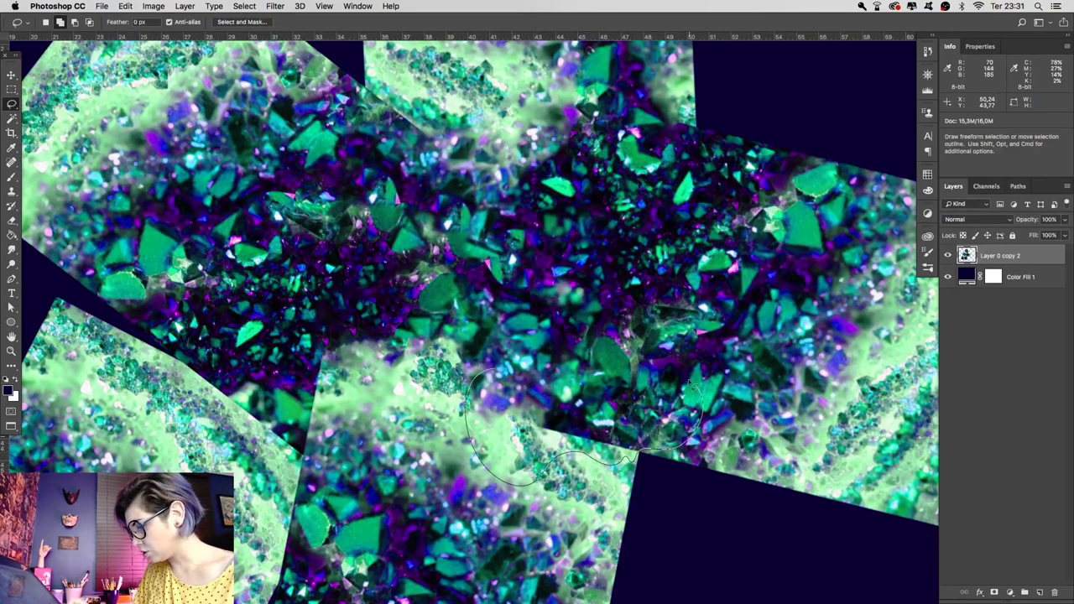
{"action": "left_click_drag", "start_coordinate": [568, 324], "coordinate": [631, 382]}
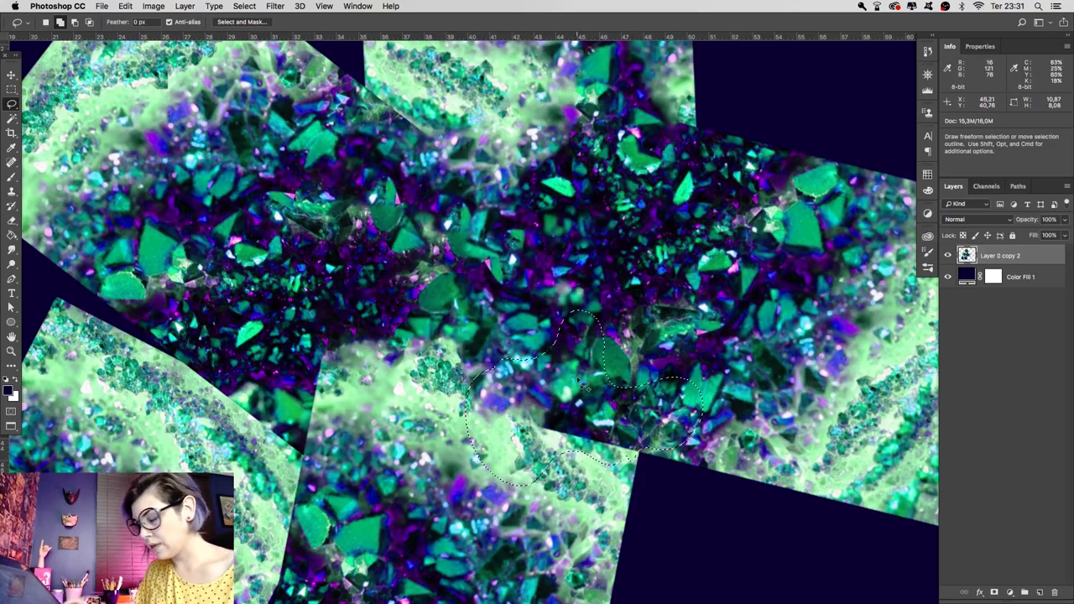
{"action": "key", "text": "shift+BackSpace"}
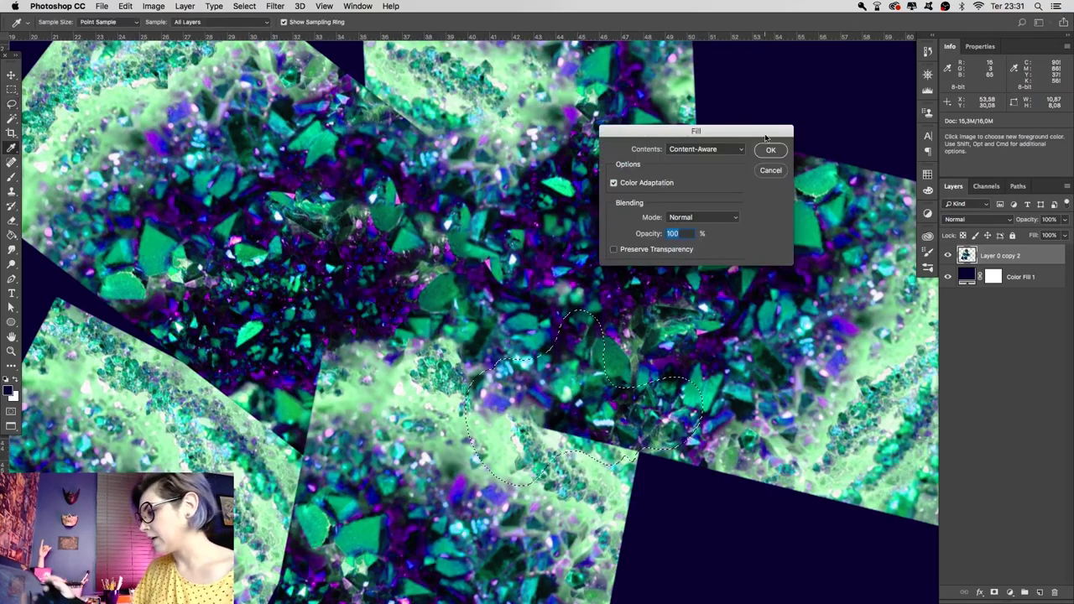
{"action": "left_click", "coordinate": [767, 171]}
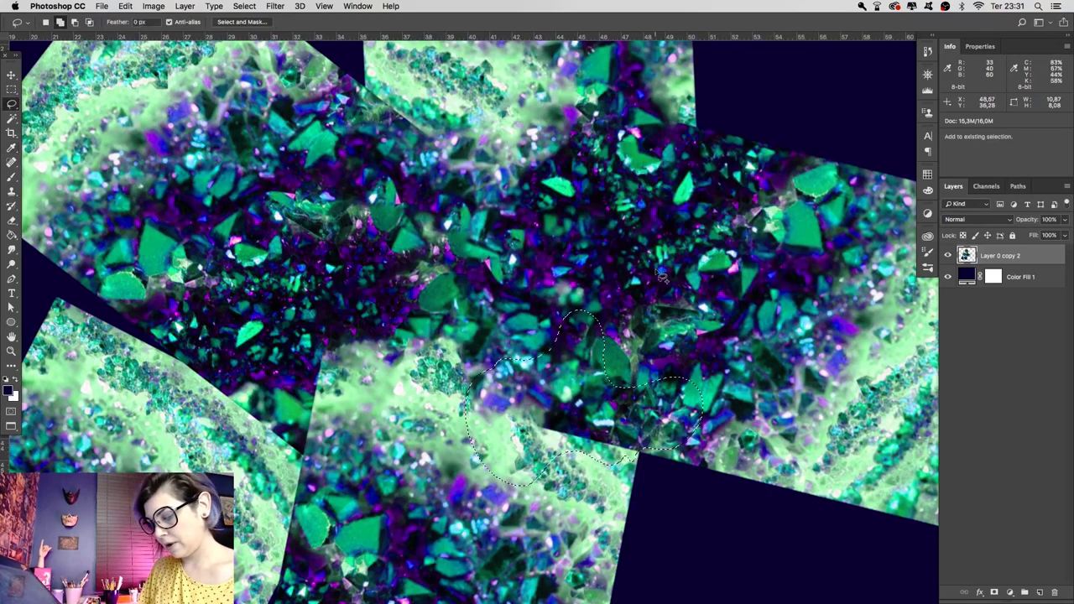
{"action": "key", "text": "shift+F6"}
{"action": "left_click", "coordinate": [776, 230]}
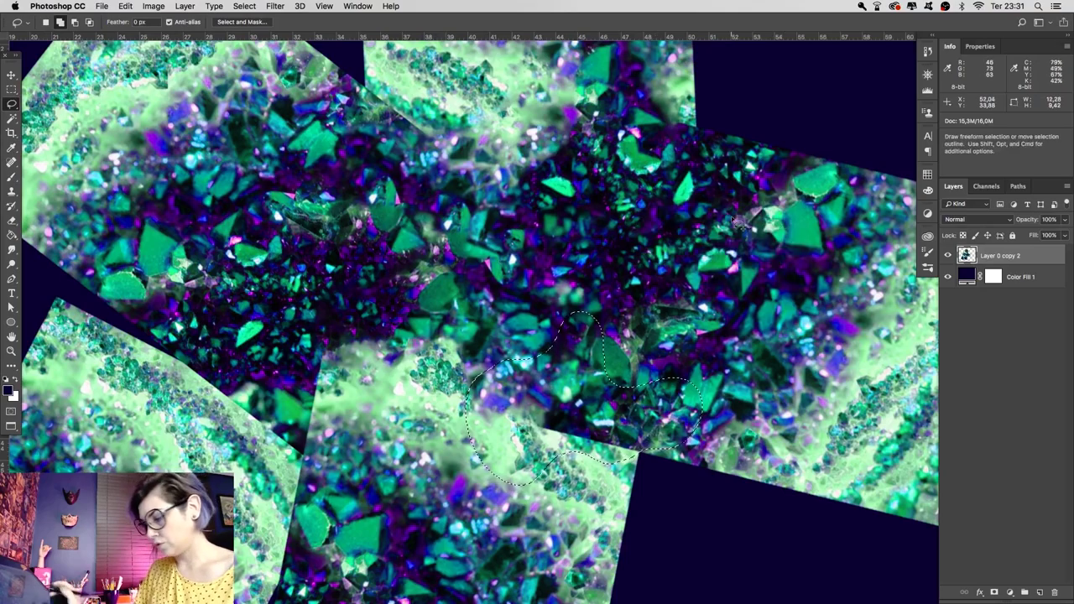
{"action": "key", "text": "shift+BackSpace"}
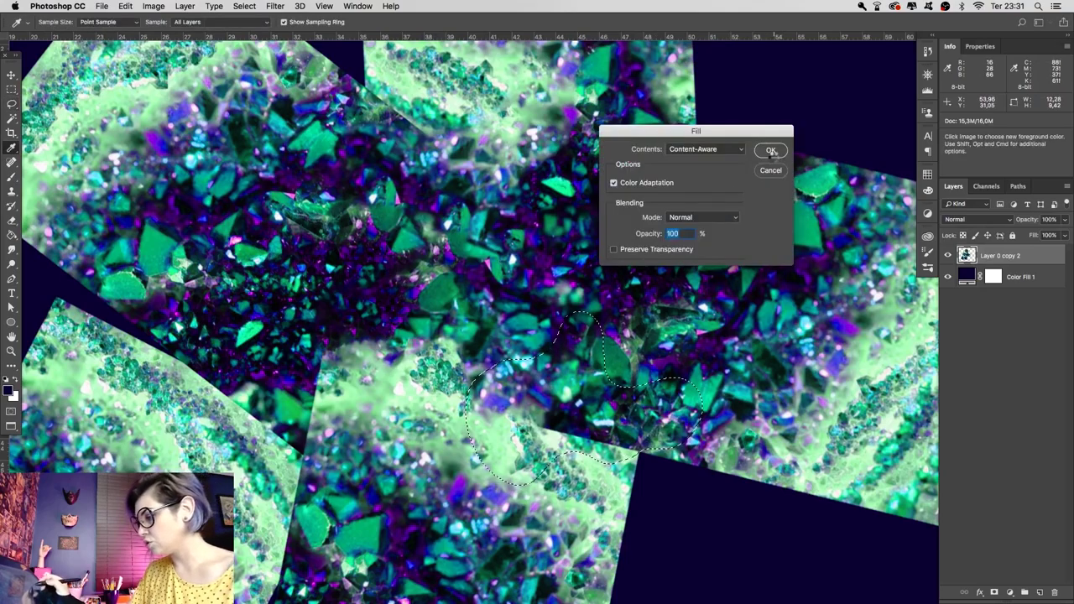
{"action": "left_click", "coordinate": [771, 151]}
{"action": "key", "text": "super+d"}
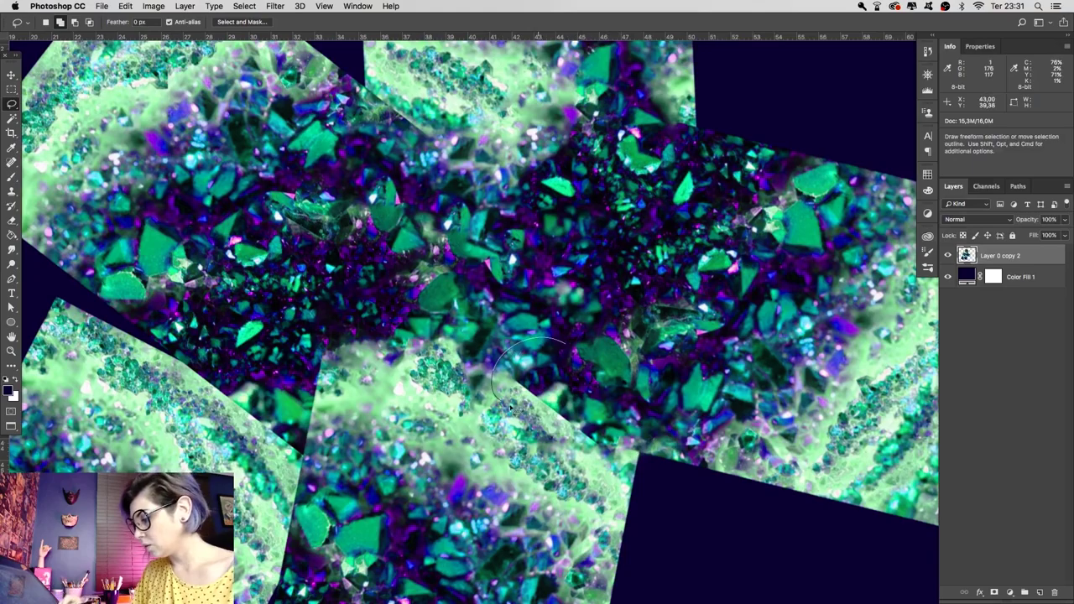
Content-aware fill a further selection, deselect, and zoom out
{"action": "key", "text": "shift+BackSpace"}
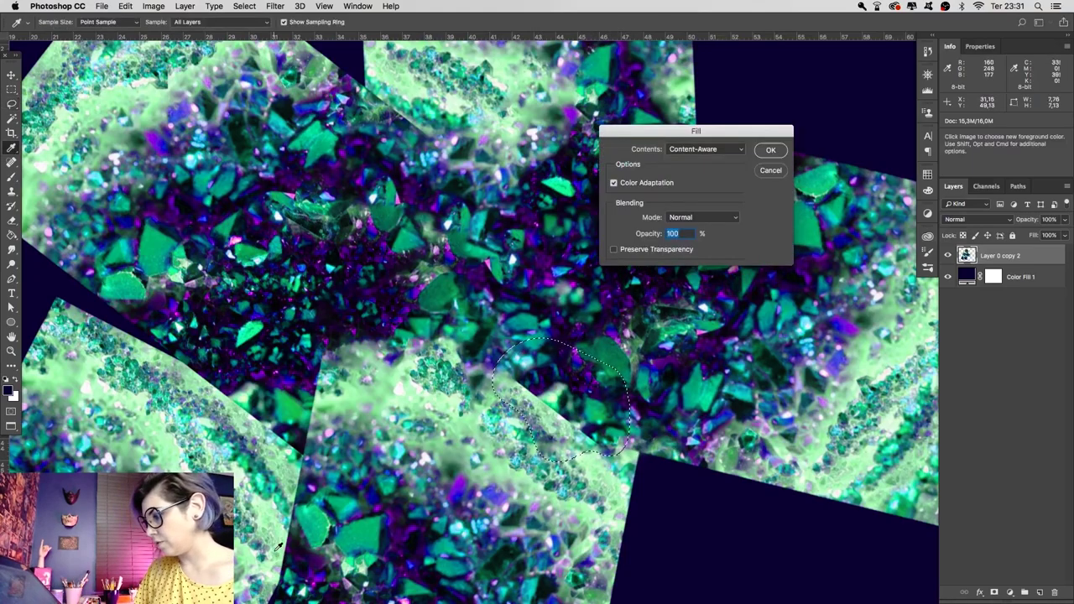
{"action": "left_click", "coordinate": [772, 150]}
{"action": "key", "text": "super+d"}
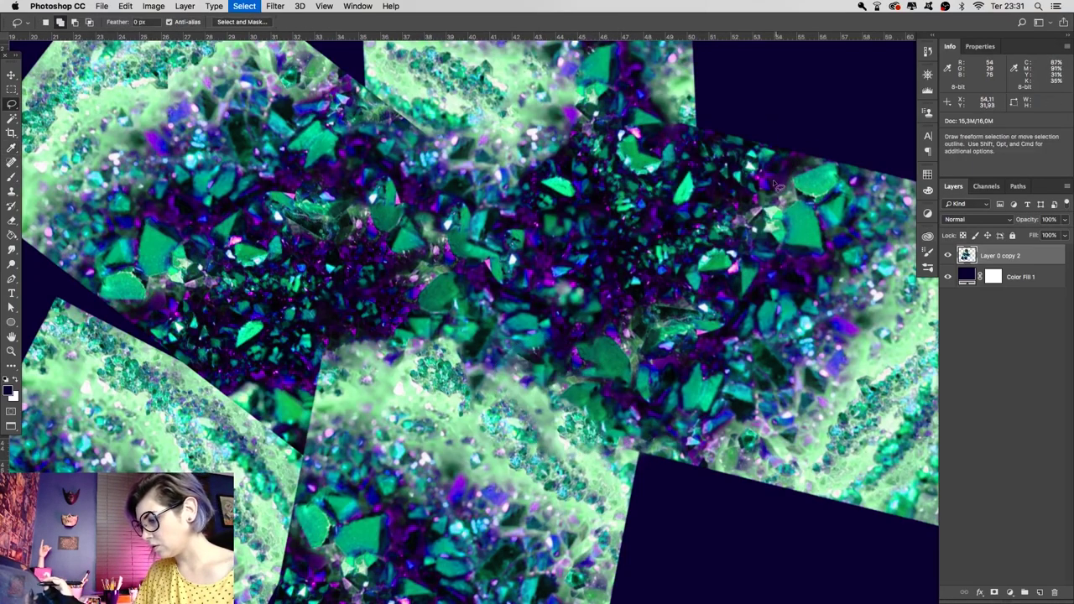
{"action": "key", "text": "z"}
{"action": "mouse_move", "coordinate": [689, 424]}
{"action": "left_mouse_down"}
{"action": "mouse_move", "coordinate": [612, 424]}
{"action": "mouse_move", "coordinate": [714, 424]}
{"action": "left_mouse_up"}
Content-aware fill the seam on the lower-left pieces and zoom out to the whole collage
{"action": "key", "text": "l"}
{"action": "left_click_drag", "start_coordinate": [500, 239], "coordinate": [524, 248]}
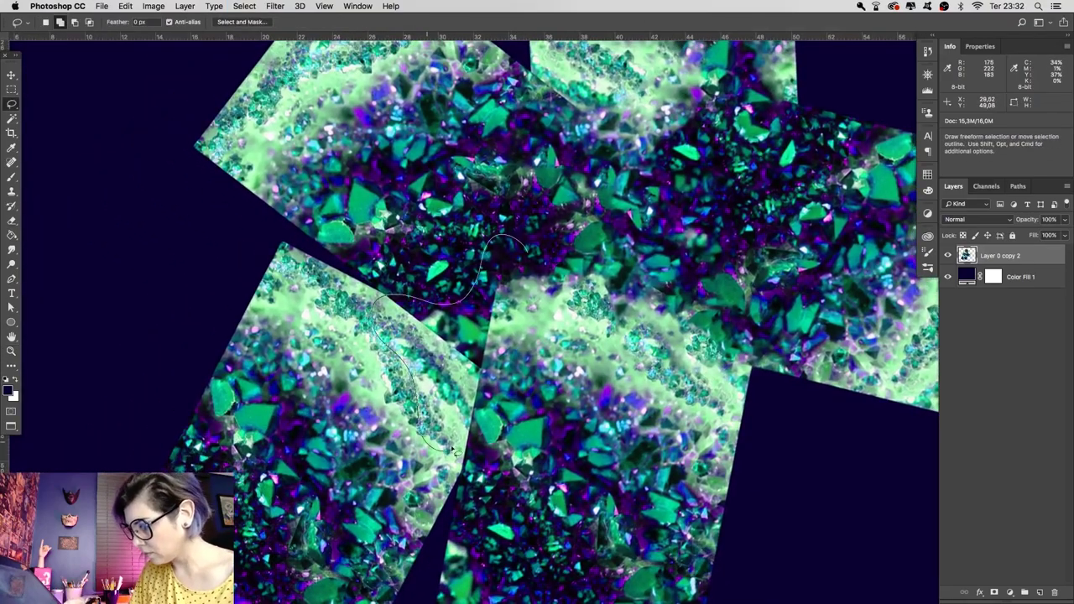
{"action": "key", "text": "shift+BackSpace"}
{"action": "left_click", "coordinate": [770, 151]}
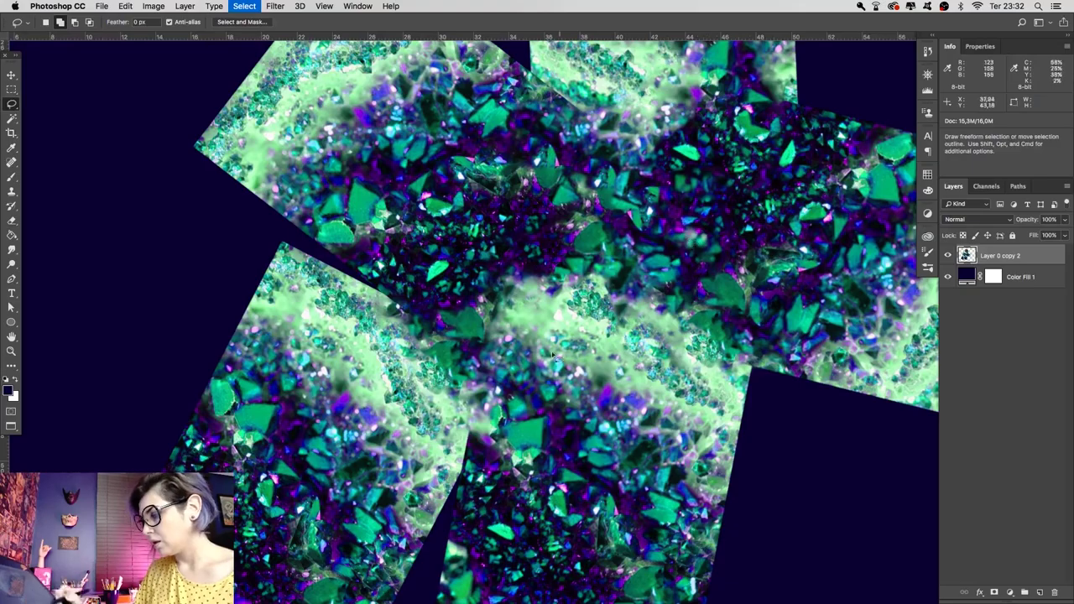
{"action": "key", "text": "z"}
{"action": "left_click_drag", "start_coordinate": [470, 476], "coordinate": [412, 476]}
Duplicate the collage down-right, enlarge the canvas, and merge both into Layer 0 copy 3
{"action": "key", "text": "v"}
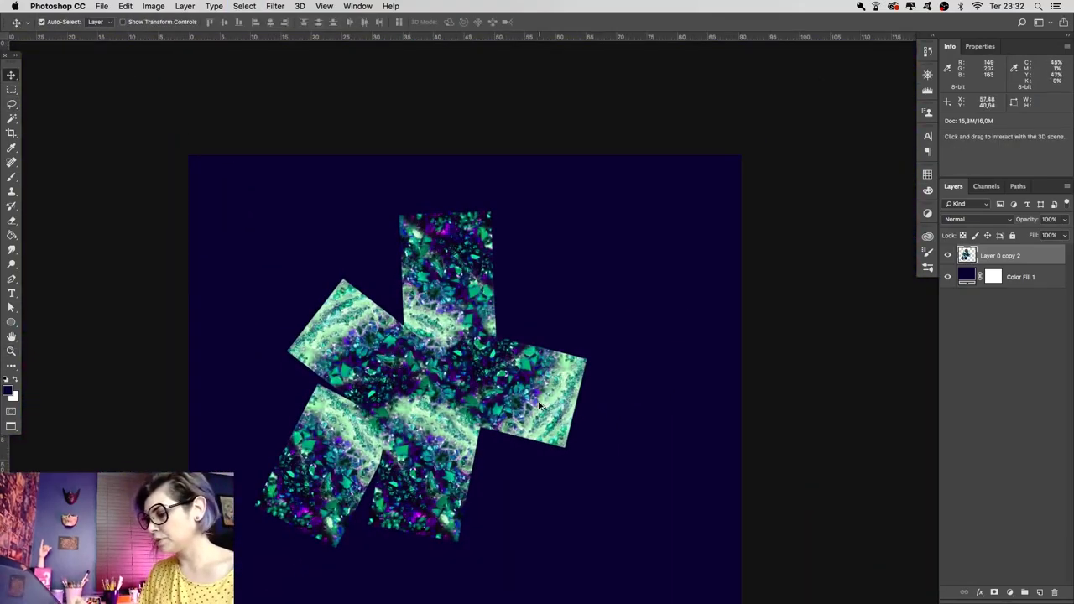
{"action": "mouse_move", "coordinate": [538, 416]}
{"action": "left_mouse_down"}
{"action": "mouse_move", "coordinate": [684, 547]}
{"action": "mouse_move", "coordinate": [681, 523]}
{"action": "left_mouse_up"}
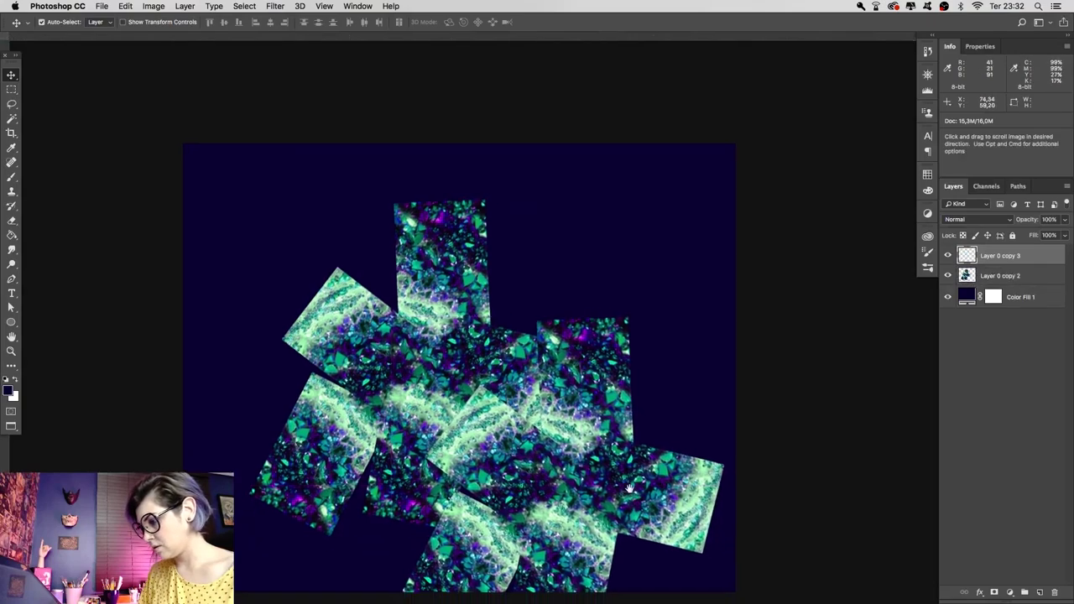
{"action": "key", "text": "c"}
{"action": "left_click", "coordinate": [999, 285], "text": "shift"}
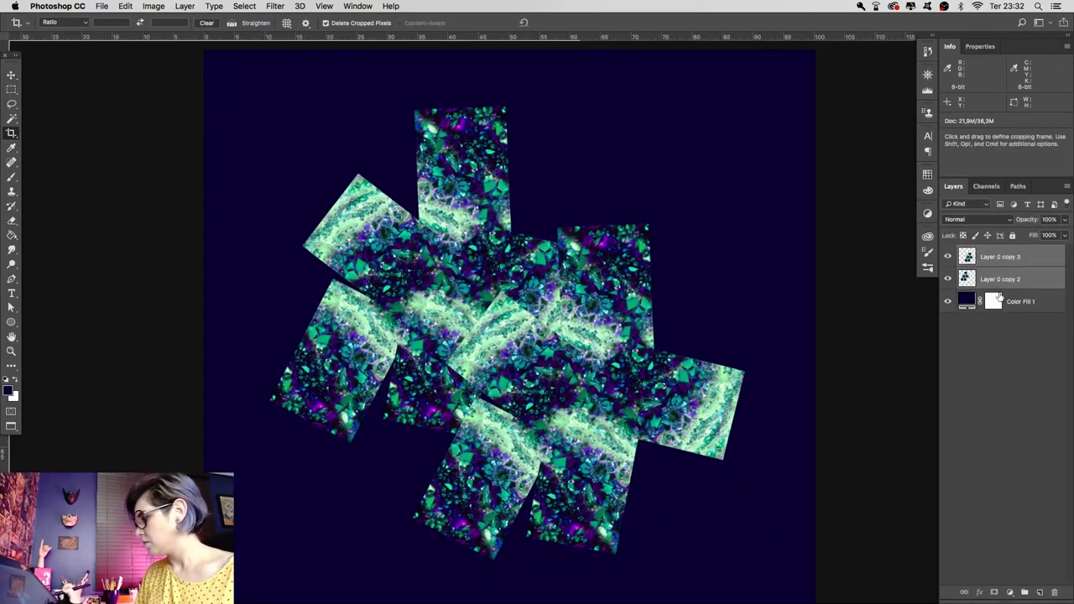
{"action": "key", "text": "super+e"}
{"action": "key", "text": "l"}
{"action": "key", "text": "super+plus"}
{"action": "key", "text": "super+plus"}
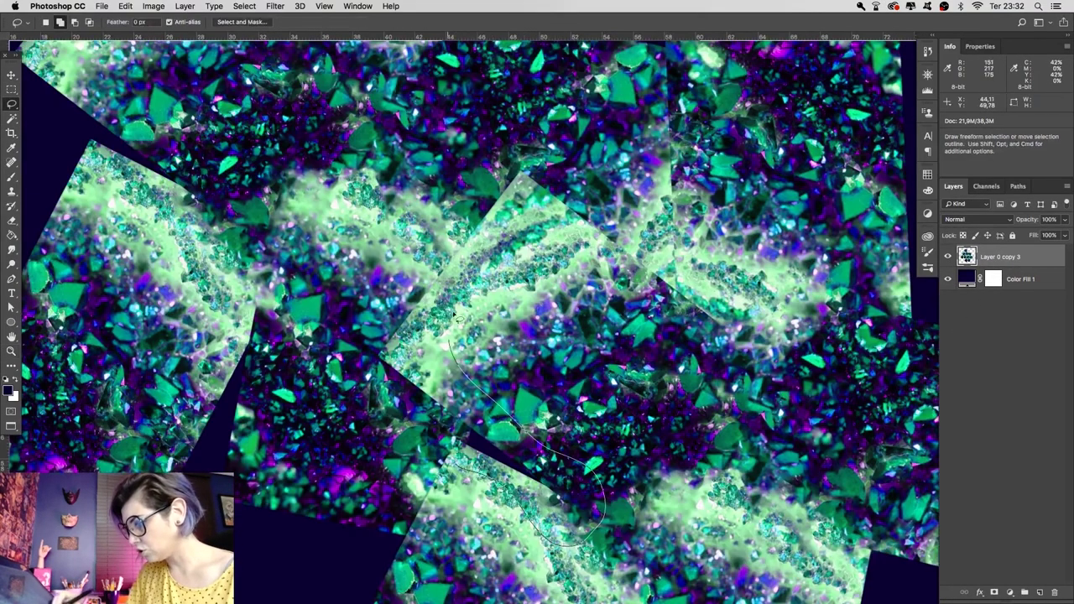
Lasso the overlapping seam, feather it 8 px, content-aware fill it, and deselect
{"action": "left_click_drag", "start_coordinate": [550, 541], "coordinate": [503, 531]}
{"action": "key", "text": "shift+F6"}
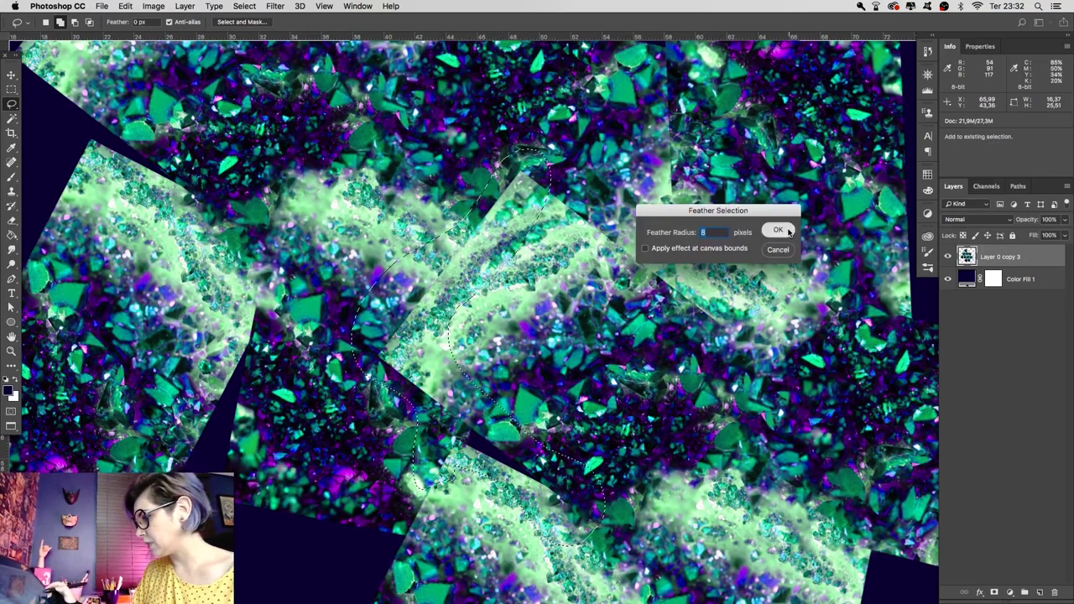
{"action": "key", "text": "Return"}
{"action": "key", "text": "i"}
{"action": "key", "text": "shift+BackSpace"}
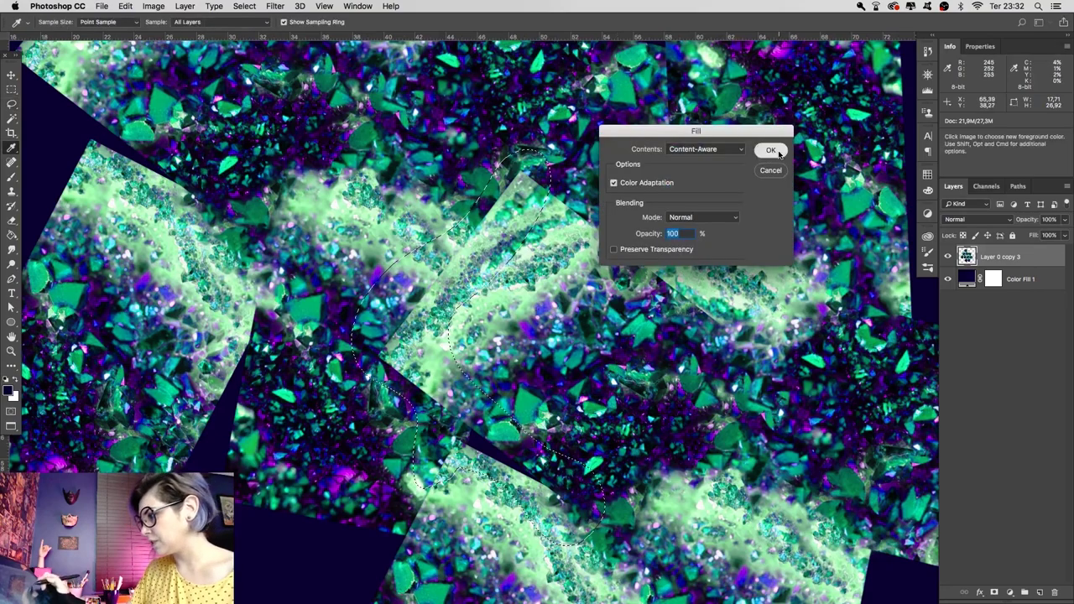
{"action": "key", "text": "Return"}
{"action": "key", "text": "l"}
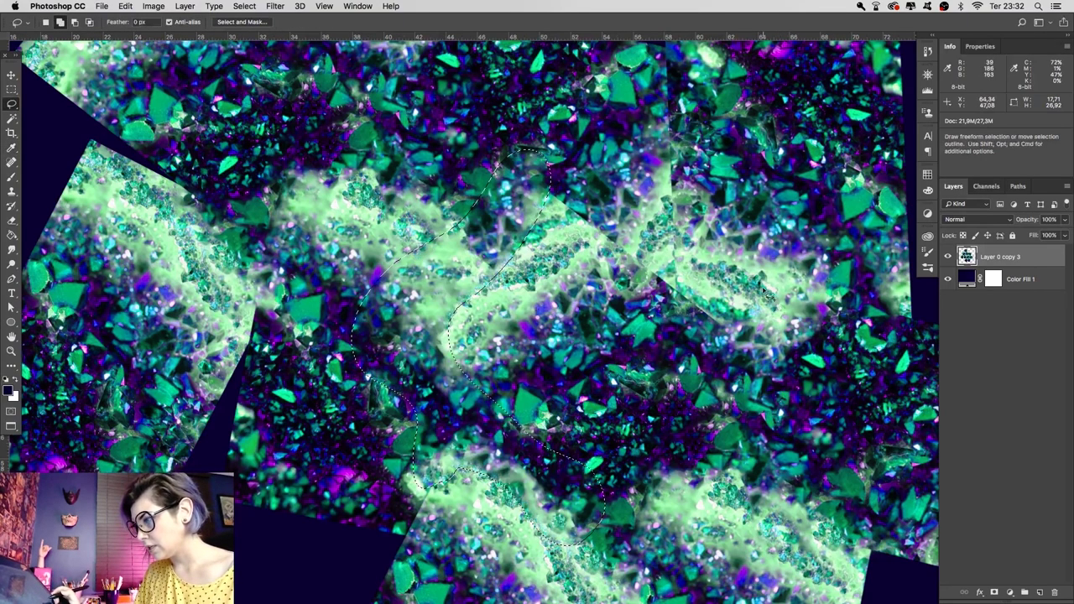
{"action": "key", "text": "ctrl+d"}
Feather the next seam 8 px, content-aware fill it, and zoom in to inspect
{"action": "mouse_move", "coordinate": [766, 337]}
{"action": "left_mouse_down"}
{"action": "mouse_move", "coordinate": [719, 384]}
{"action": "mouse_move", "coordinate": [681, 393]}
{"action": "left_mouse_up"}
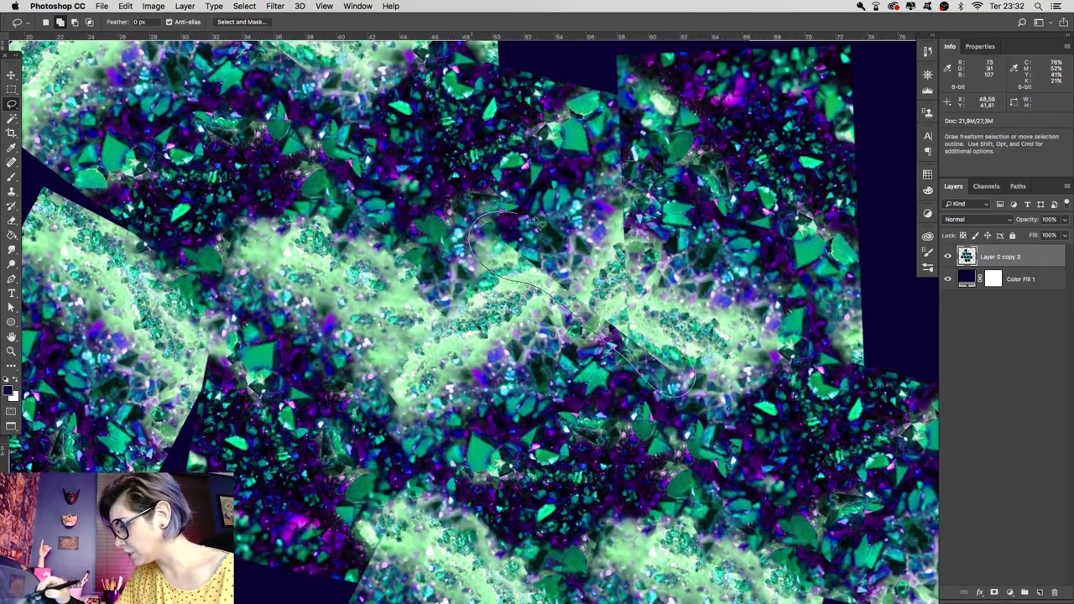
{"action": "key", "text": "shift+F6"}
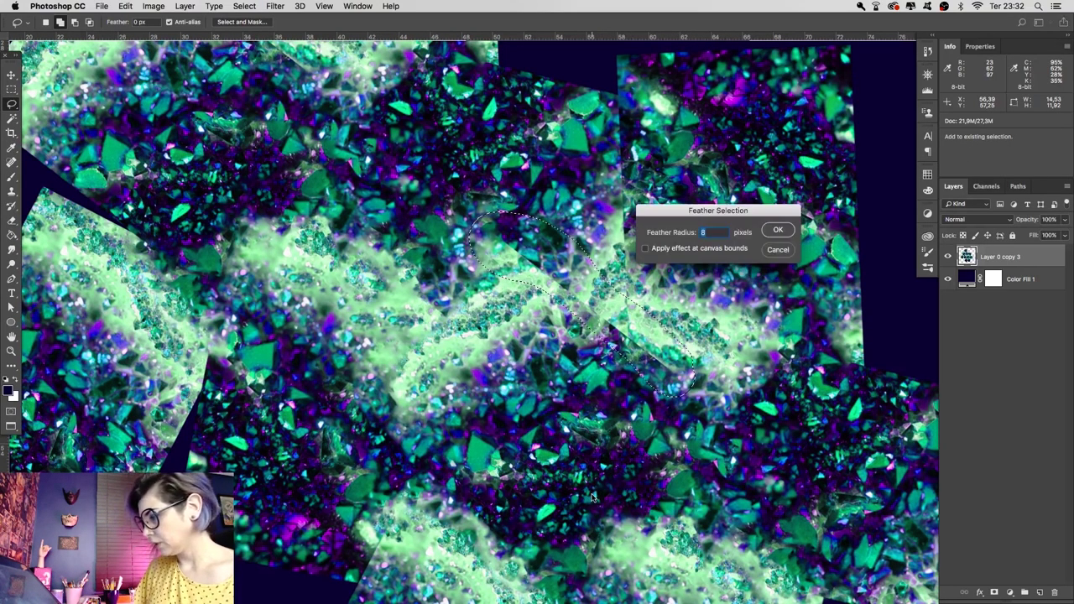
{"action": "left_click", "coordinate": [778, 231]}
{"action": "key", "text": "shift+F5"}
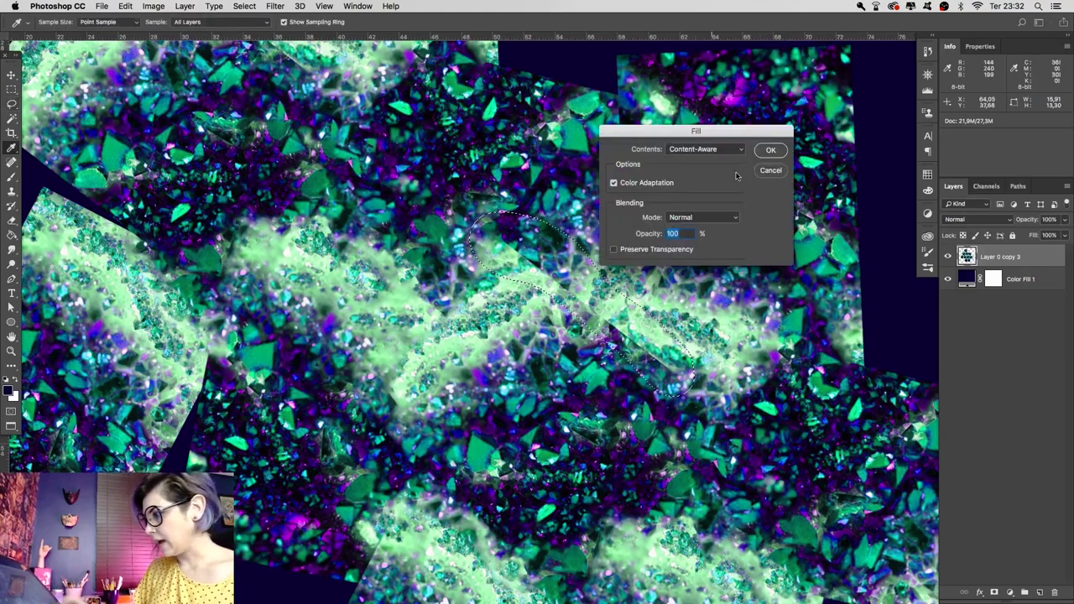
{"action": "left_click", "coordinate": [770, 150]}
{"action": "key", "text": "z"}
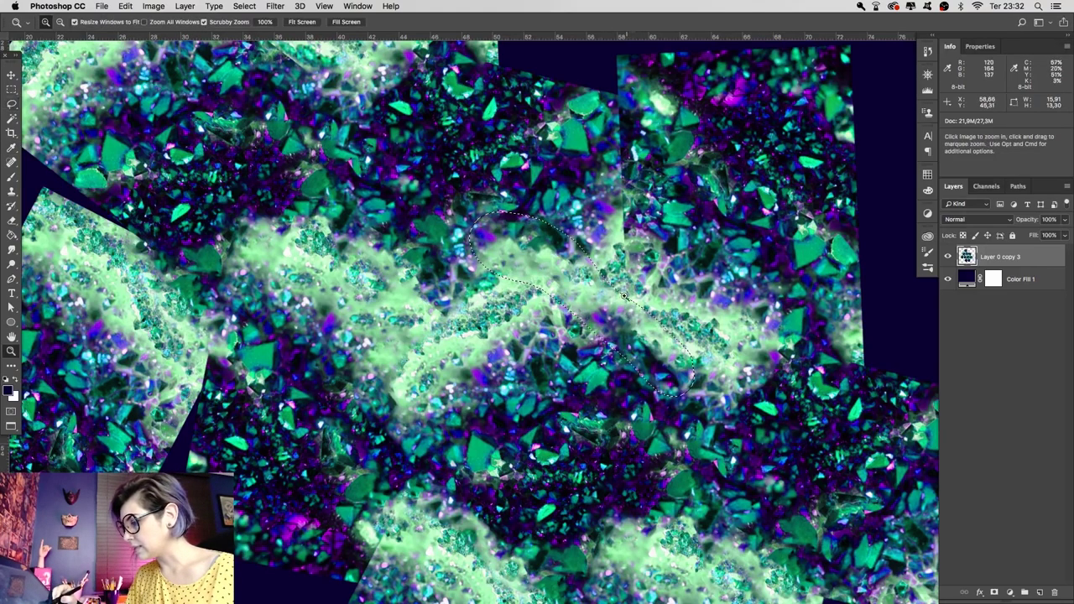
{"action": "left_click", "coordinate": [656, 289]}
{"action": "key", "text": "ctrl+d"}
{"action": "left_click", "coordinate": [575, 328]}
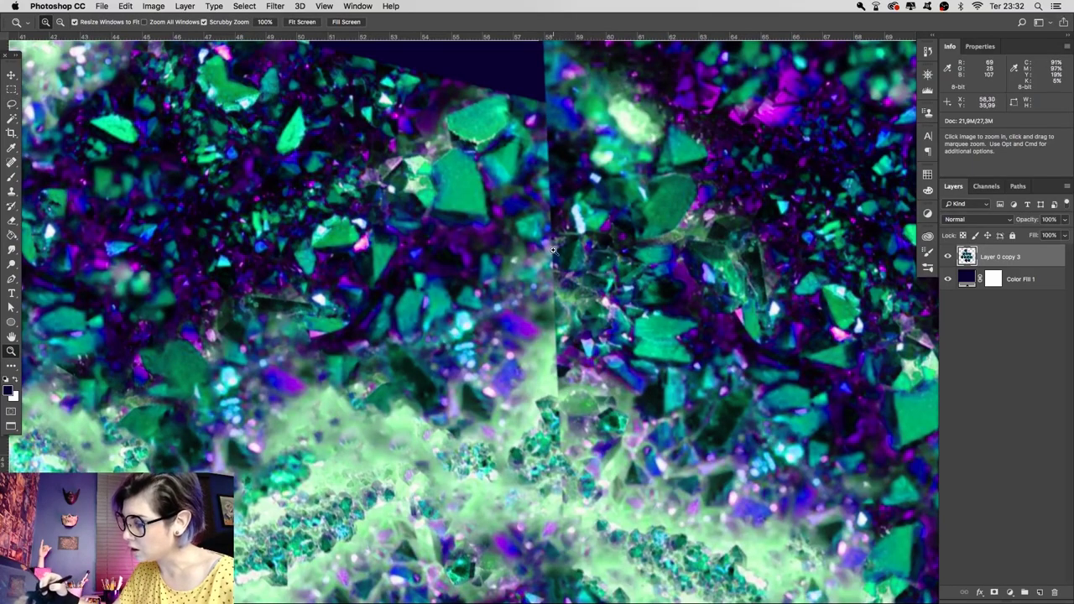
Lasso the vertical seam in the crystal band, feather and content-aware fill it, then inspect
{"action": "left_click", "coordinate": [626, 286], "text": "alt"}
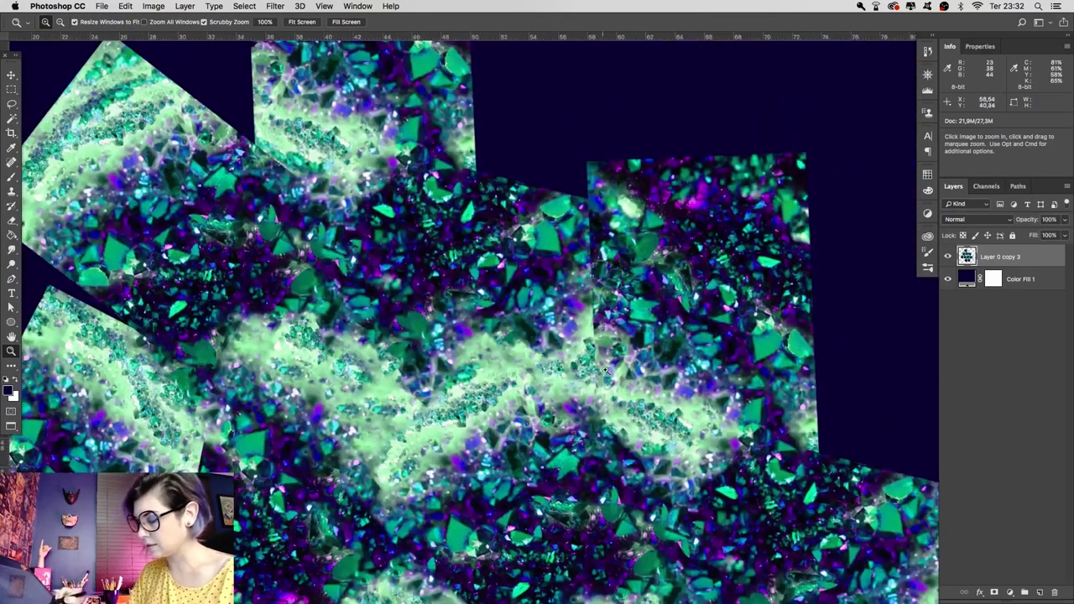
{"action": "left_click", "coordinate": [611, 406]}
{"action": "key", "text": "l"}
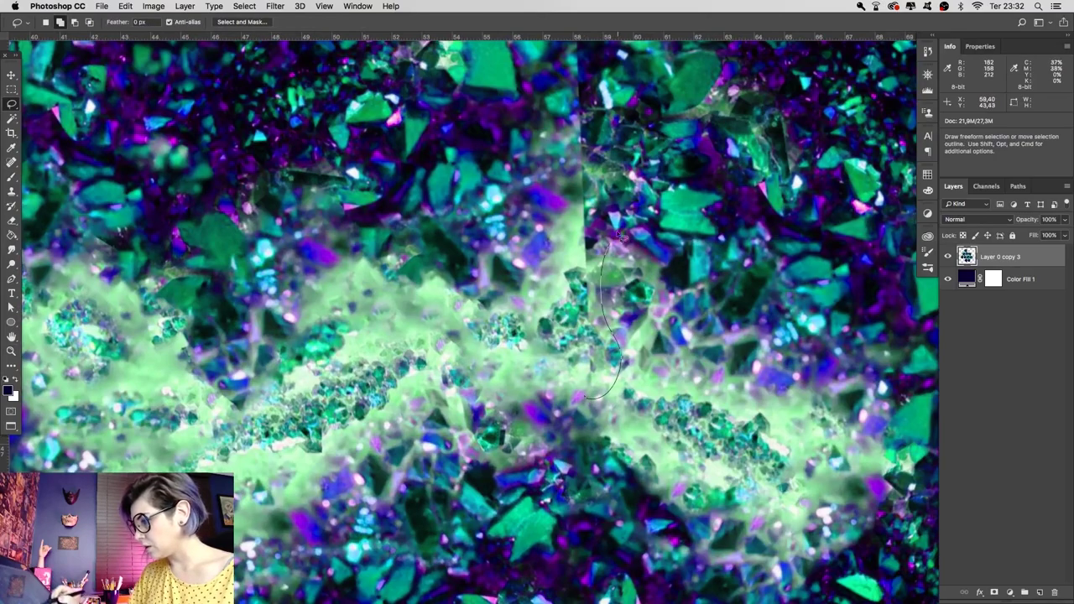
{"action": "left_click_drag", "start_coordinate": [613, 243], "coordinate": [617, 399]}
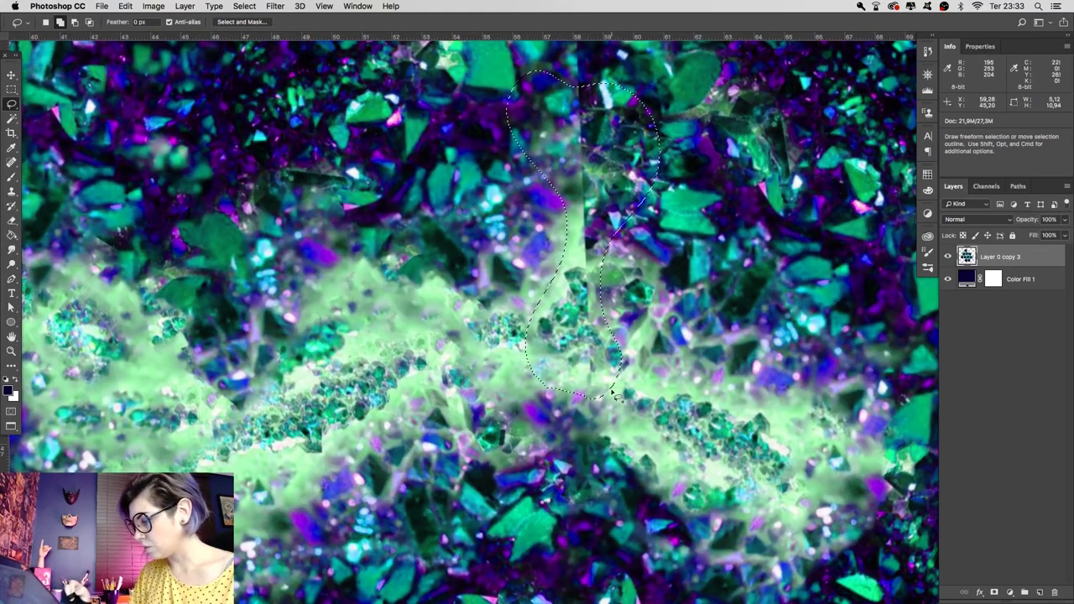
{"action": "key", "text": "shift+BackSpace"}
{"action": "key", "text": "Return"}
{"action": "key", "text": "shift+BackSpace"}
{"action": "key", "text": "Return"}
{"action": "key", "text": "z"}
{"action": "left_click", "coordinate": [641, 428], "text": "alt"}
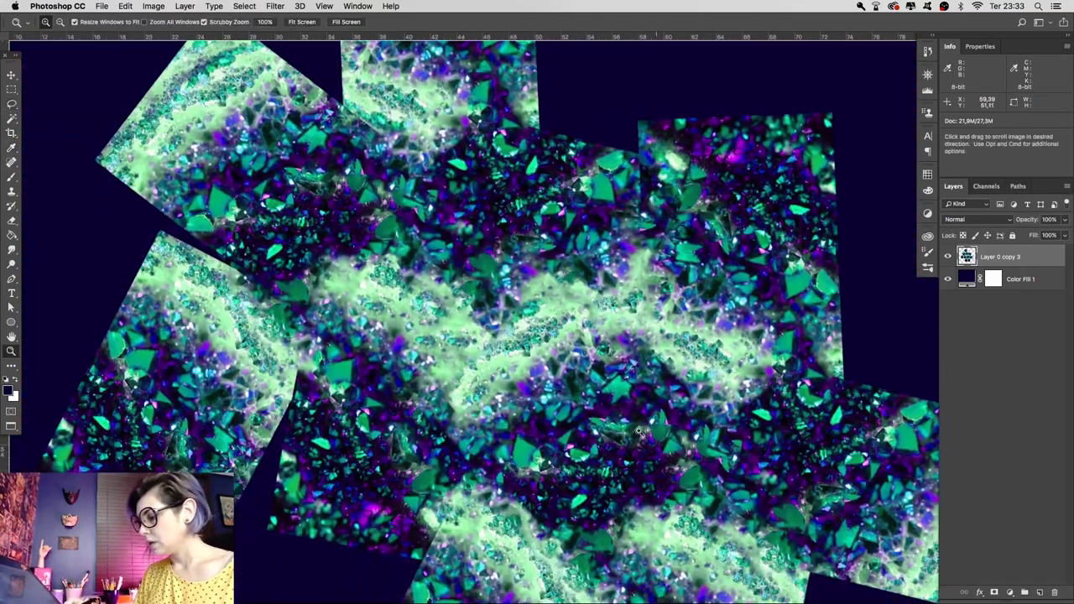
{"action": "left_click", "coordinate": [640, 429]}
{"action": "left_click", "coordinate": [538, 401]}
{"action": "left_click", "coordinate": [418, 273], "text": "alt"}
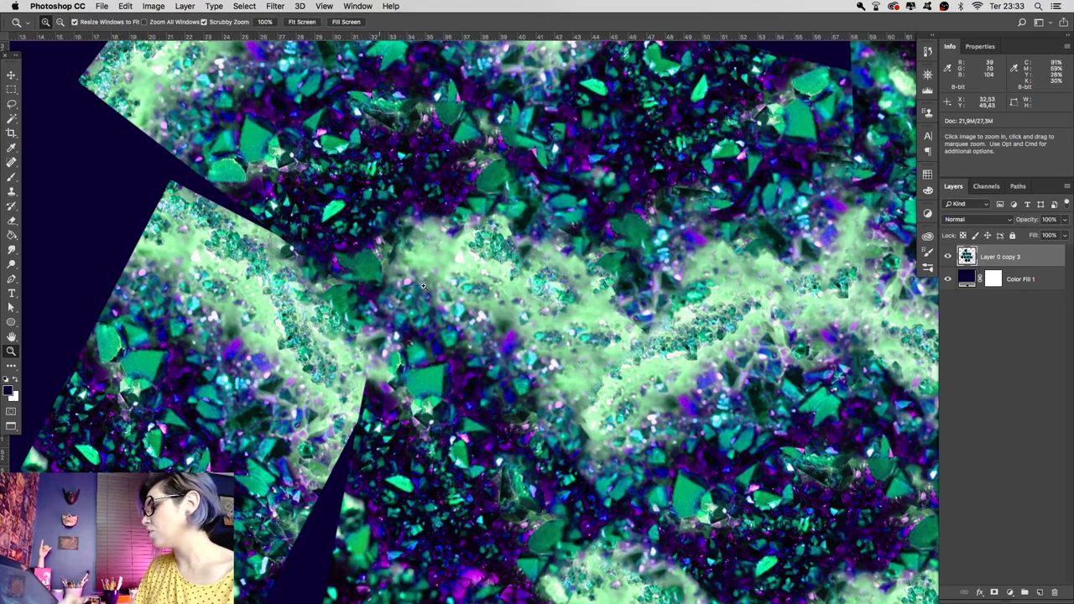
Outline a crystal patch along the upper seam, then cancel the feather and fill dialogs
{"action": "scroll", "coordinate": [424, 286], "scroll_direction": "right", "scroll_amount": 5}
{"action": "scroll", "coordinate": [698, 265], "scroll_direction": "up", "scroll_amount": 2}
{"action": "left_click", "coordinate": [697, 265]}
{"action": "scroll", "coordinate": [633, 194], "scroll_direction": "up", "scroll_amount": 3}
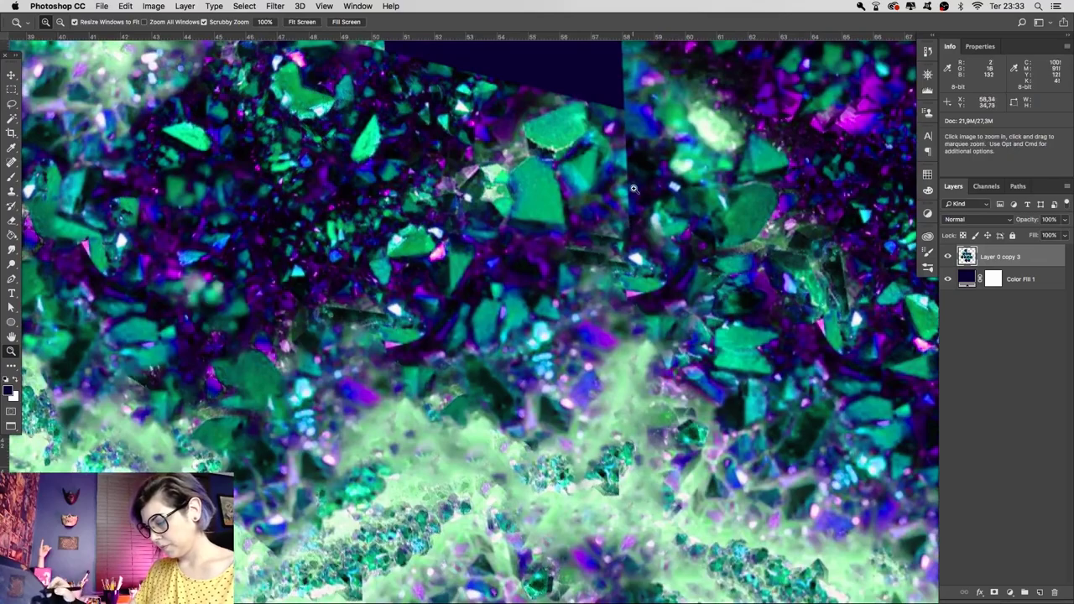
{"action": "key", "text": "l"}
{"action": "left_click_drag", "start_coordinate": [617, 126], "coordinate": [675, 189]}
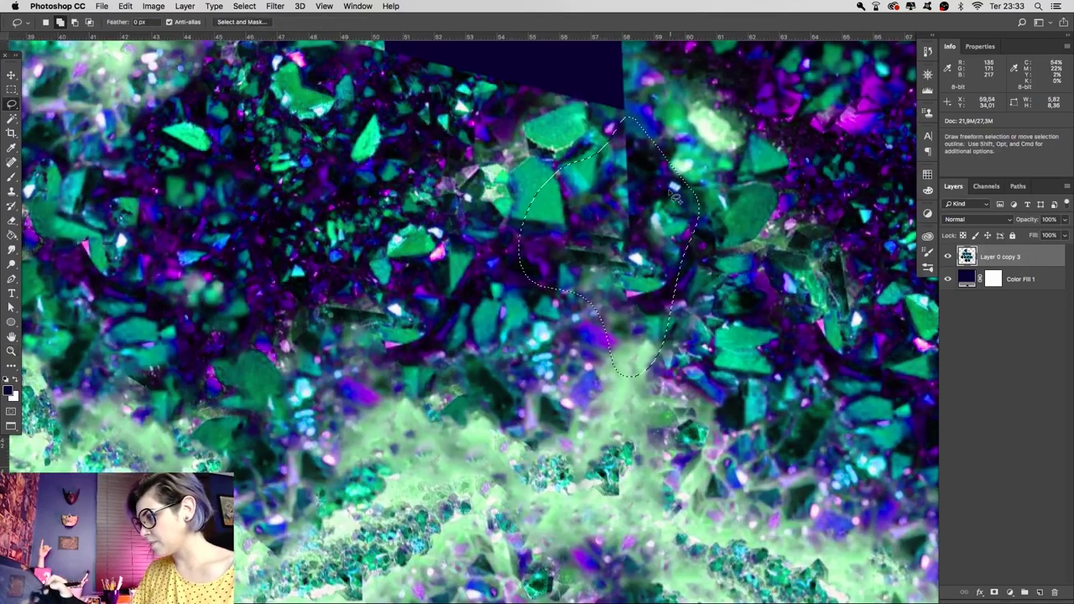
{"action": "key", "text": "shift"}
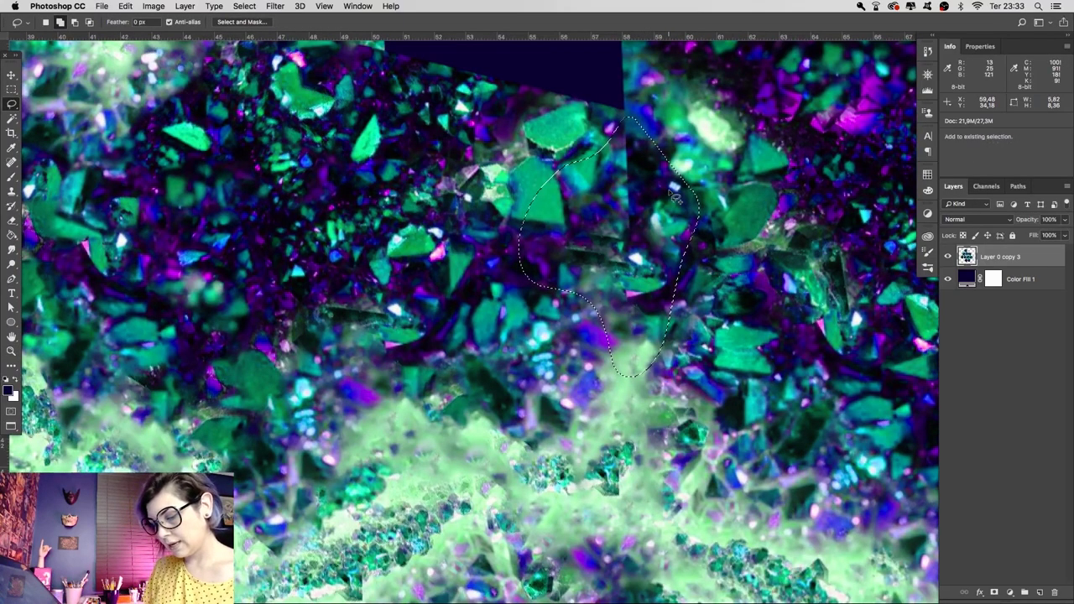
{"action": "key", "text": "shift+F6"}
{"action": "key", "text": "Return"}
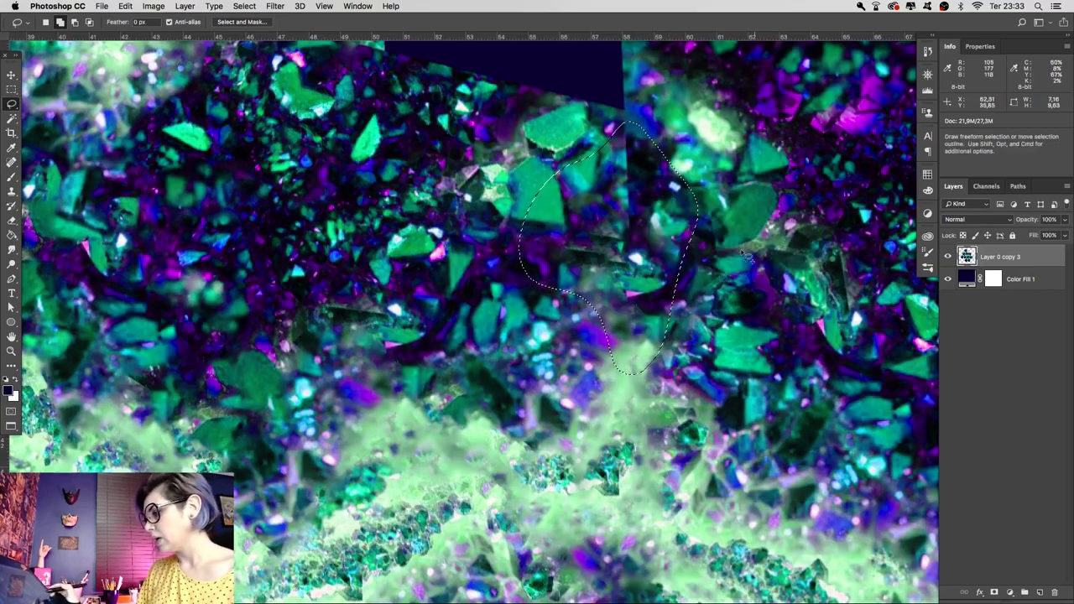
{"action": "key", "text": "shift+BackSpace"}
{"action": "key", "text": "Return"}
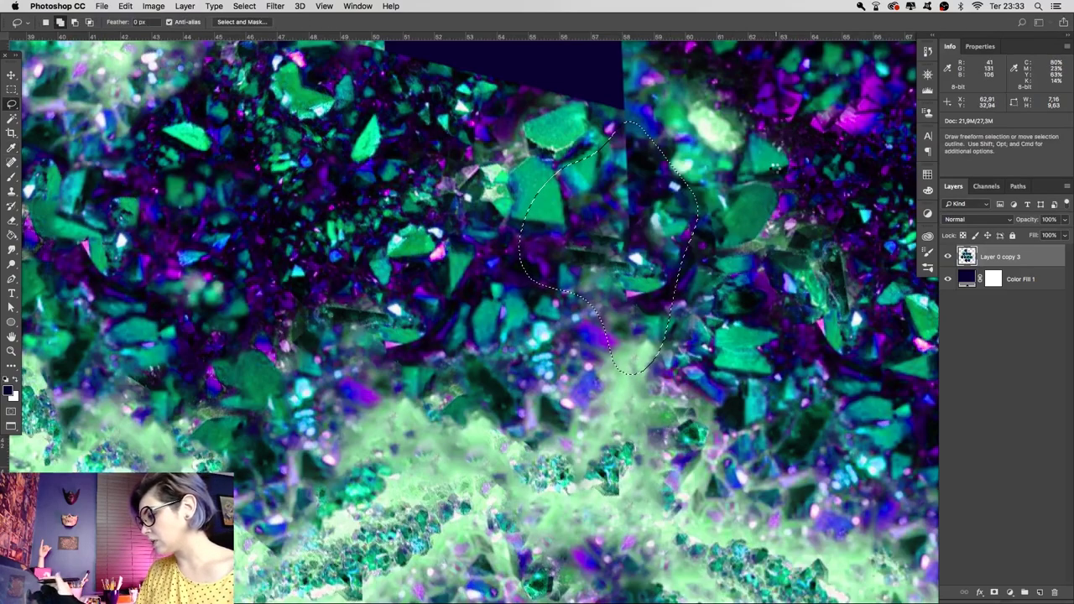
{"action": "key", "text": "super+shift+s"}
Save the crystal collage as 2.psd and zoom back out to view the tile
{"action": "key", "text": "Escape"}
{"action": "key", "text": "super+shift+s"}
{"action": "type", "text": "2"}
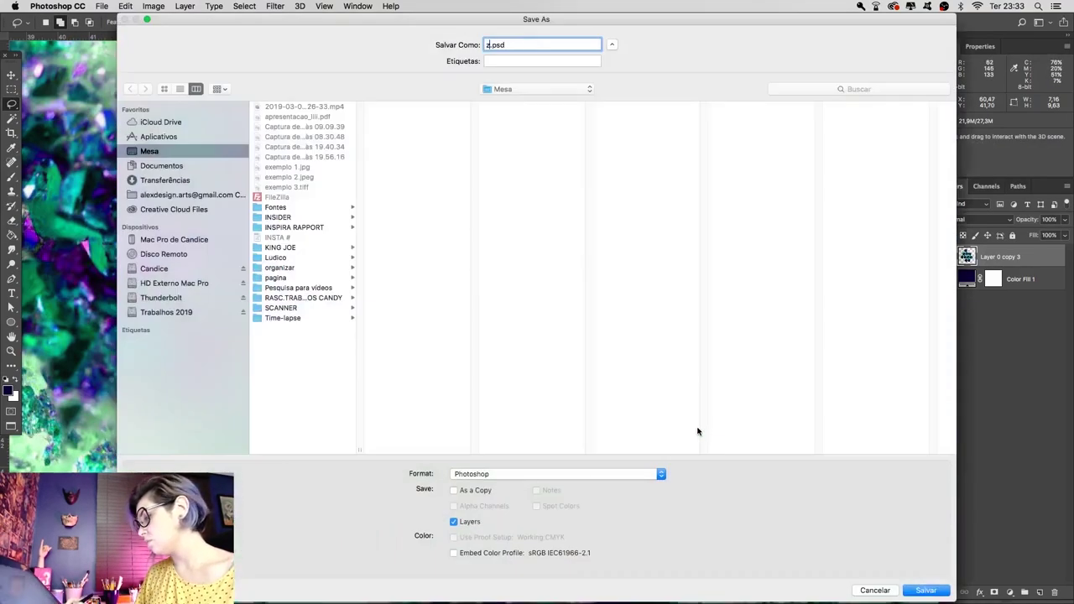
{"action": "key", "text": "Return"}
{"action": "key", "text": "z"}
{"action": "left_click", "coordinate": [612, 428]}
{"action": "left_click_drag", "start_coordinate": [612, 428], "coordinate": [575, 393]}
{"action": "left_click", "coordinate": [680, 377], "text": "alt"}
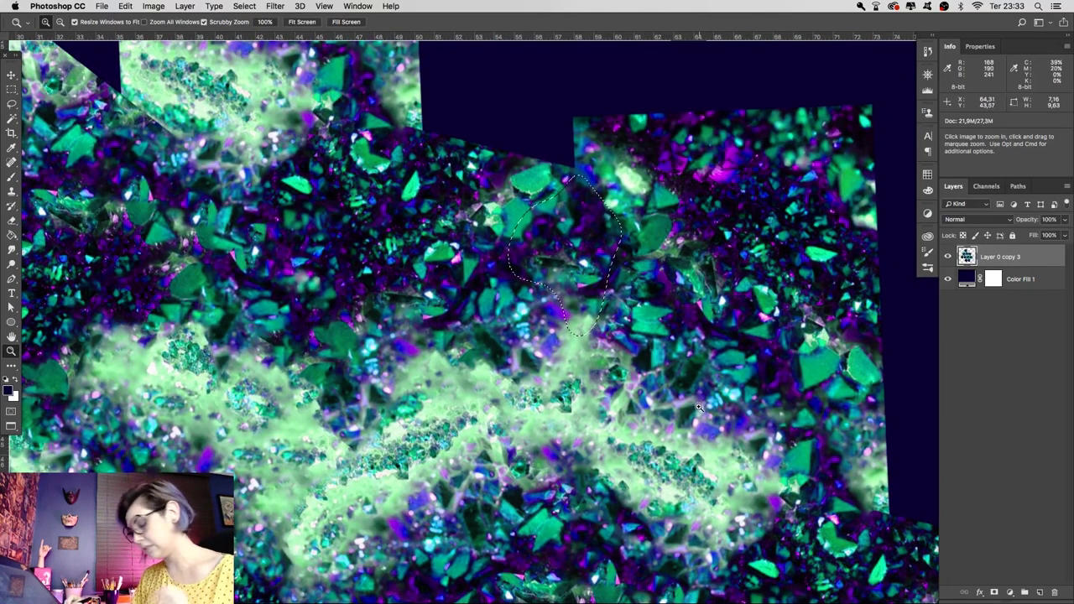
{"action": "left_click", "coordinate": [694, 404], "text": "alt"}
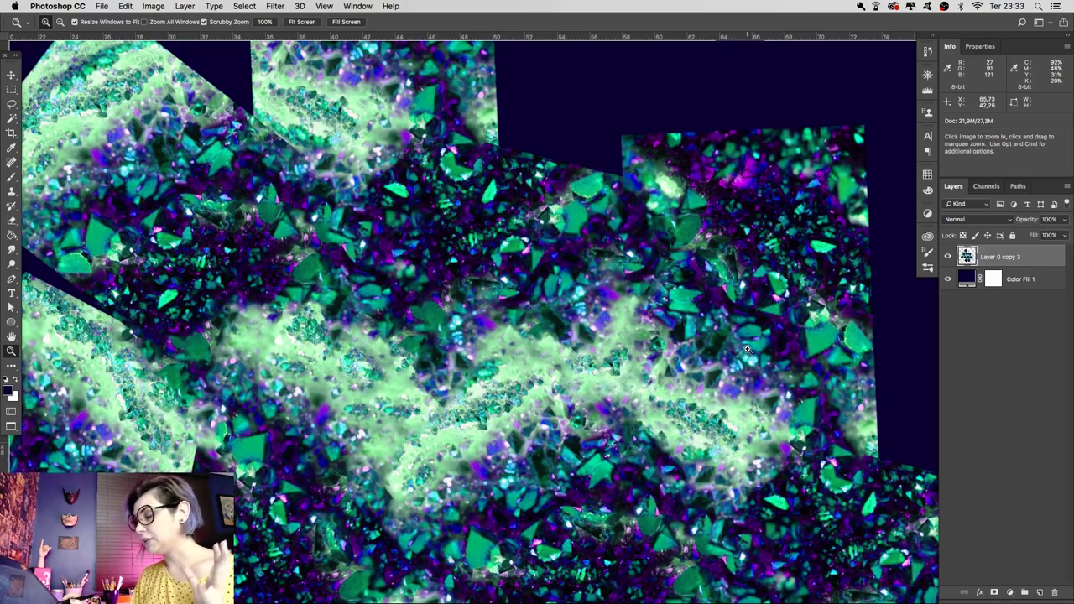
Lasso the seam left of centre, feather it 8 px, and content-aware fill it
{"action": "left_click_drag", "start_coordinate": [748, 350], "coordinate": [753, 393]}
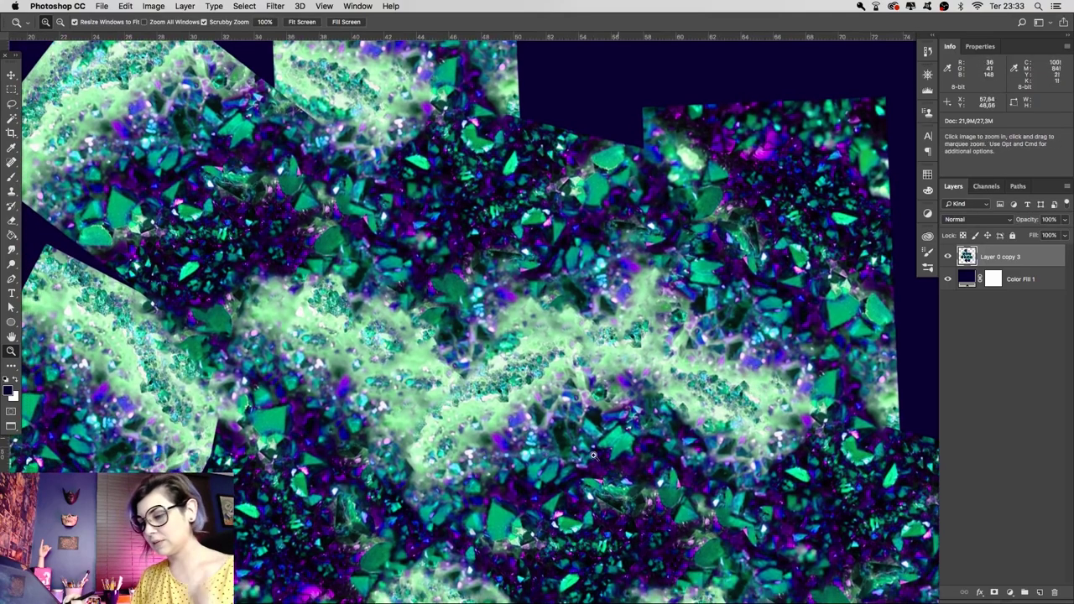
{"action": "scroll", "coordinate": [592, 456], "scroll_direction": "down", "scroll_amount": 5}
{"action": "scroll", "coordinate": [600, 419], "scroll_direction": "left", "scroll_amount": 4}
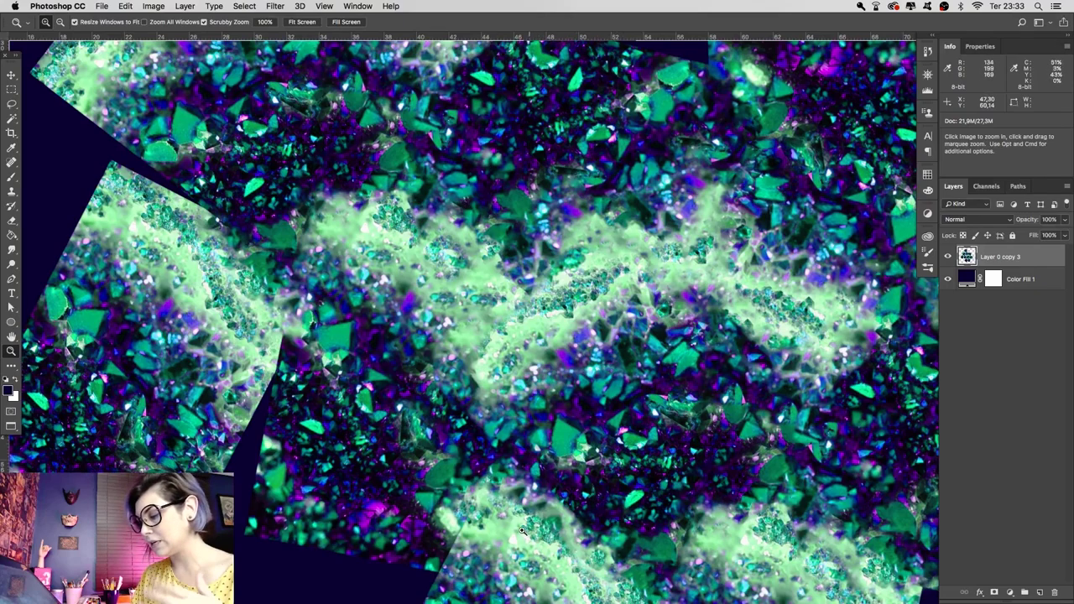
{"action": "left_click_drag", "start_coordinate": [423, 399], "coordinate": [490, 409]}
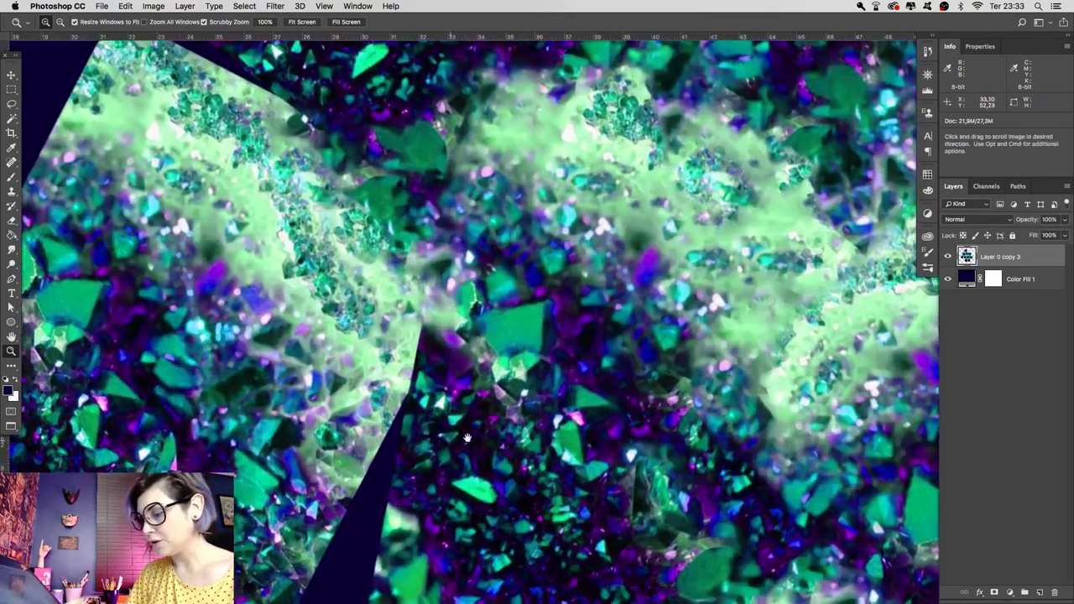
{"action": "left_click_drag", "start_coordinate": [376, 441], "coordinate": [516, 283]}
{"action": "key", "text": "l"}
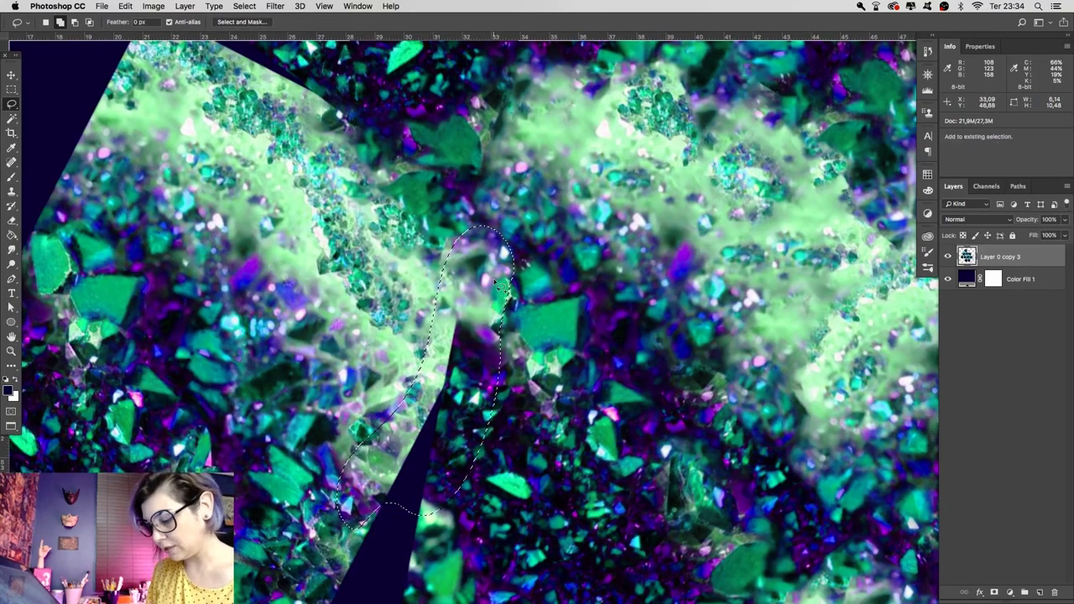
{"action": "key", "text": "shift+F6"}
{"action": "key", "text": "Return"}
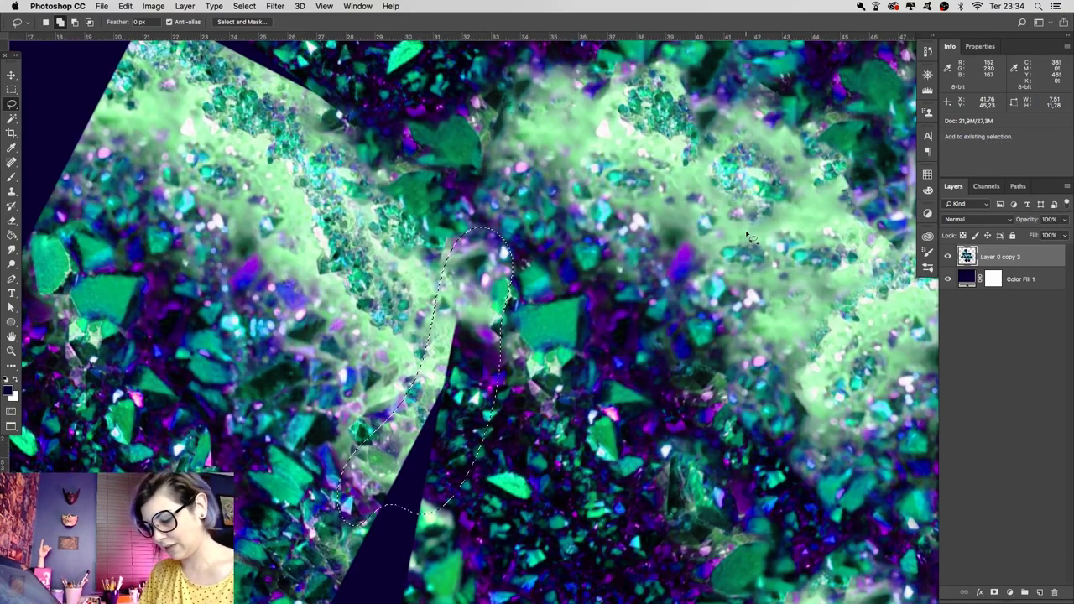
{"action": "key", "text": "shift+F5"}
{"action": "key", "text": "Return"}
{"action": "key", "text": "ctrl+d"}
Deselect, then zoom out and back in to review the blended seam
{"action": "key", "text": "z"}
{"action": "key", "text": "ctrl+minus"}
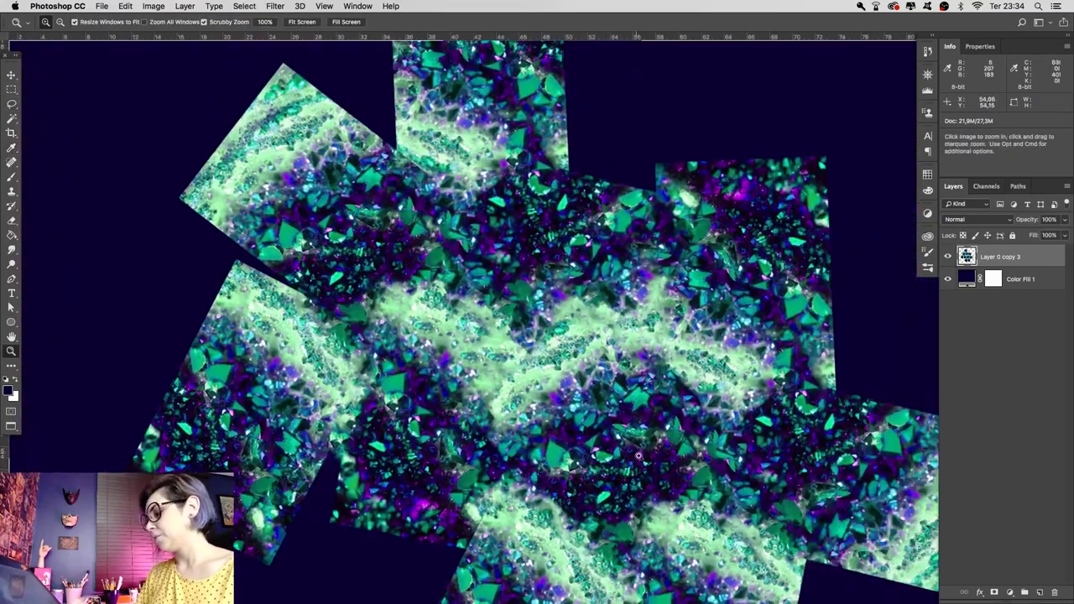
{"action": "left_click_drag", "start_coordinate": [574, 436], "coordinate": [546, 440]}
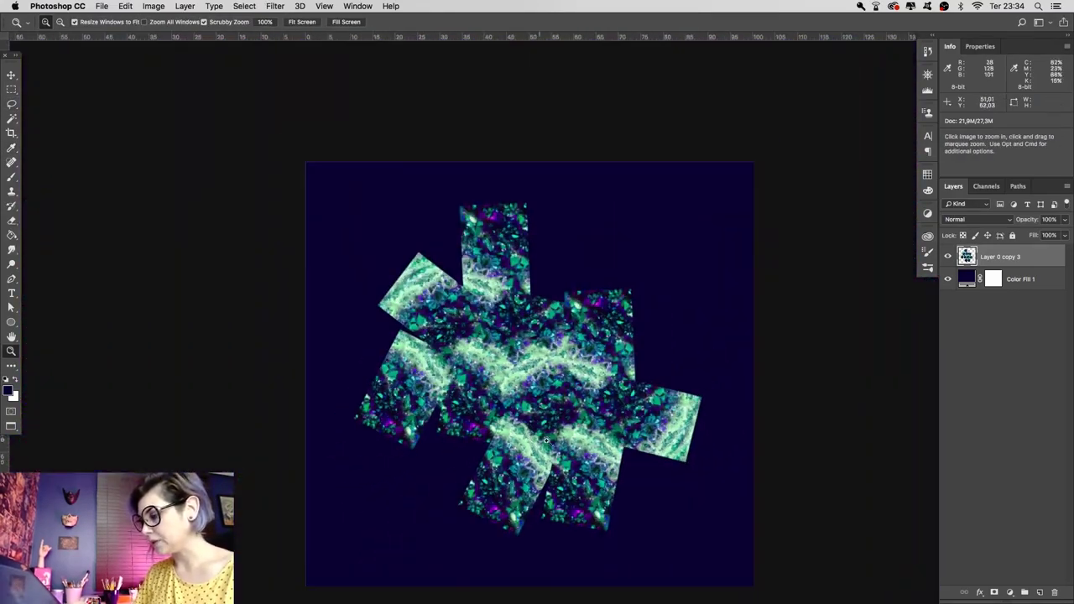
{"action": "left_click", "coordinate": [588, 432]}
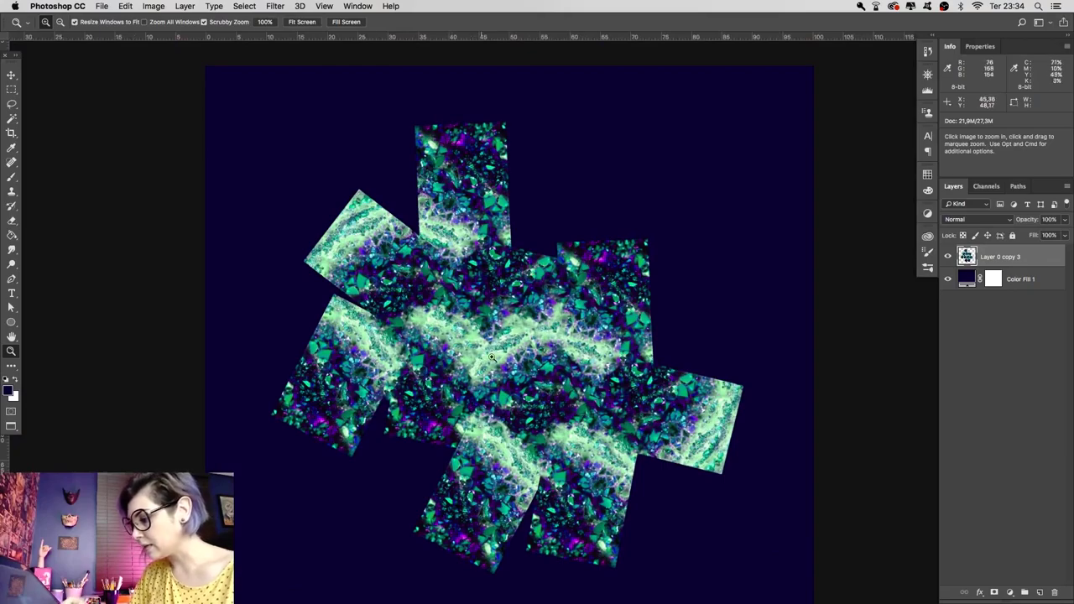
{"action": "left_click", "coordinate": [460, 365]}
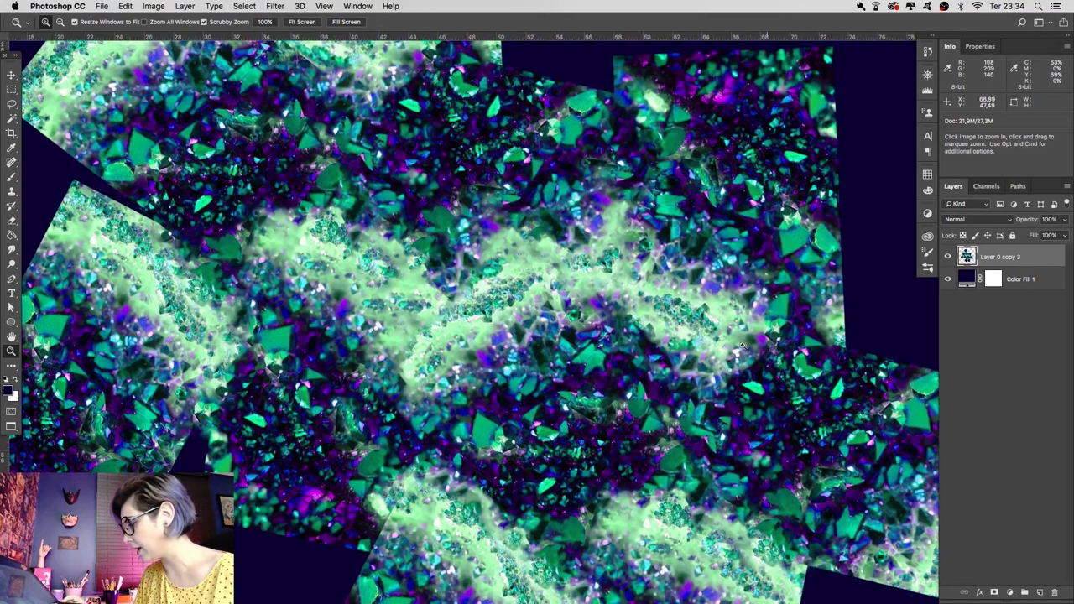
{"action": "left_click_drag", "start_coordinate": [756, 338], "coordinate": [605, 294]}
Extend the canvas upward with the Crop tool to add navy space on top
{"action": "key", "text": "c"}
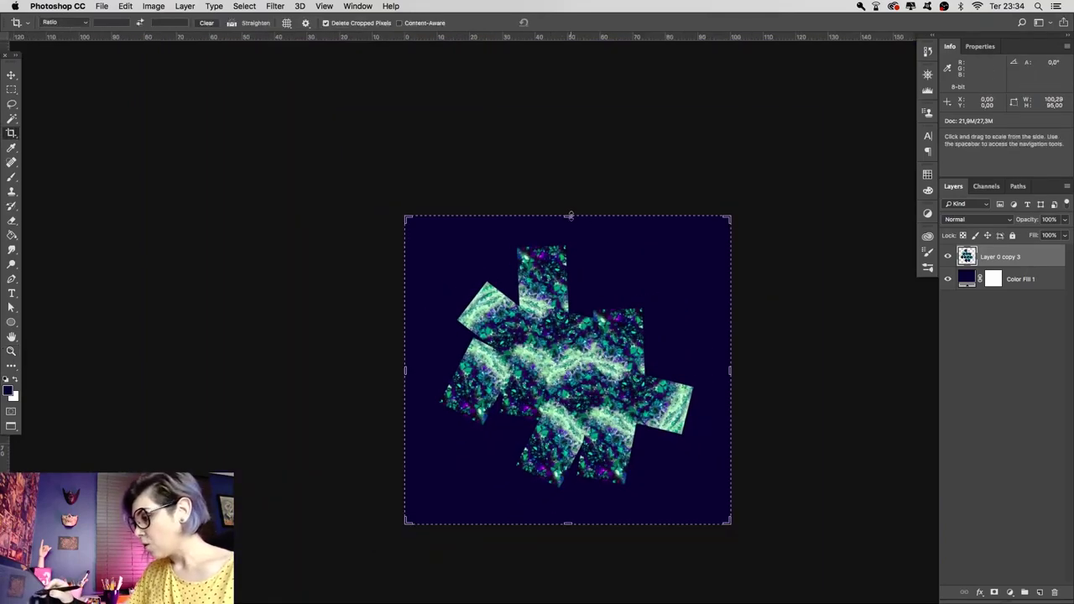
{"action": "left_click_drag", "start_coordinate": [570, 216], "coordinate": [595, 121]}
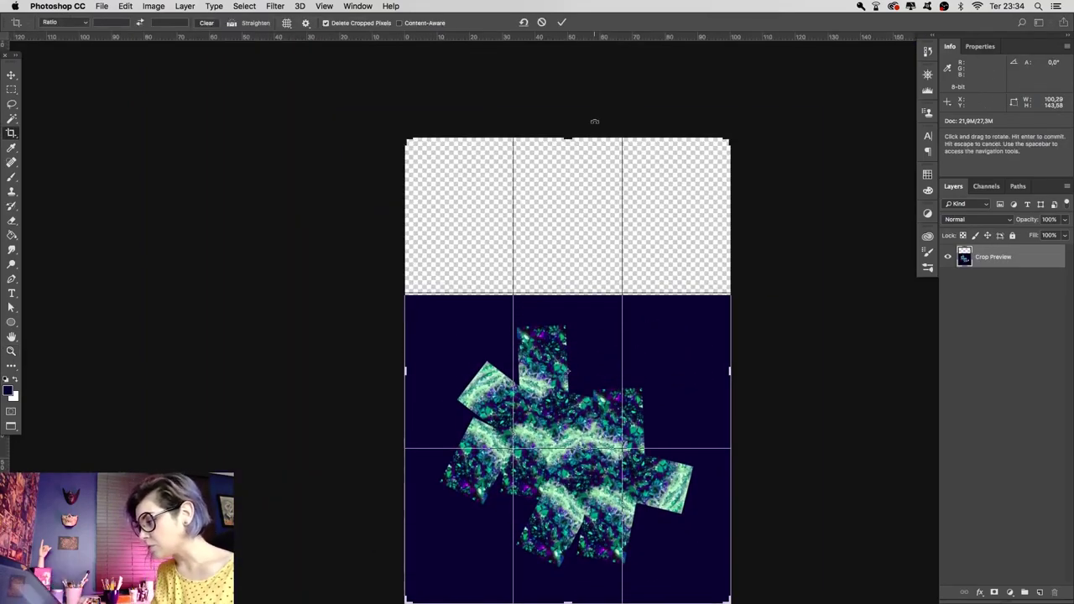
{"action": "key", "text": "Return"}
{"action": "key", "text": "z"}
{"action": "left_click", "coordinate": [691, 511]}
Select the bottom strip, place a guide at 106,19 cm, and delete the strip
{"action": "key", "text": "m"}
{"action": "left_click_drag", "start_coordinate": [793, 571], "coordinate": [543, 495]}
{"action": "left_click_drag", "start_coordinate": [326, 396], "coordinate": [320, 394]}
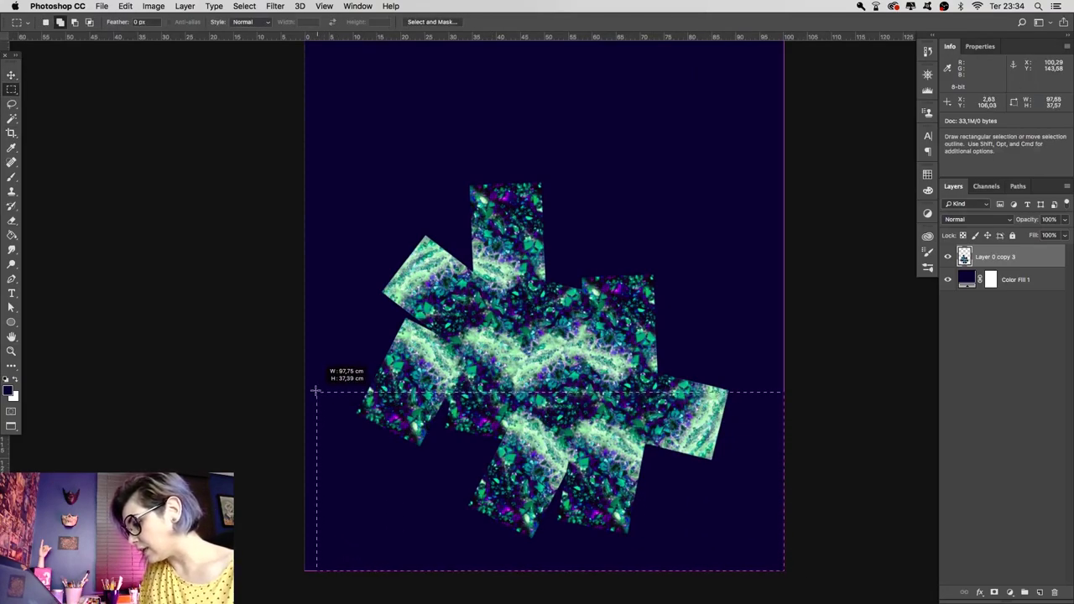
{"action": "left_click_drag", "start_coordinate": [613, 46], "coordinate": [649, 391]}
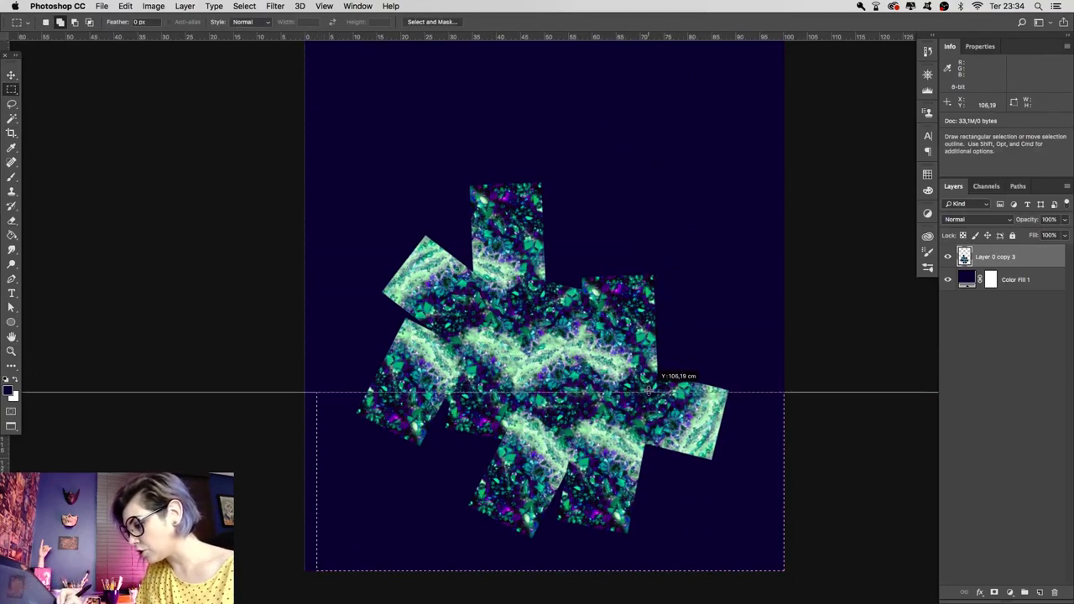
{"action": "key", "text": "z"}
{"action": "key", "text": "Delete"}
{"action": "left_click", "coordinate": [577, 395]}
{"action": "left_click_drag", "start_coordinate": [577, 395], "coordinate": [586, 361]}
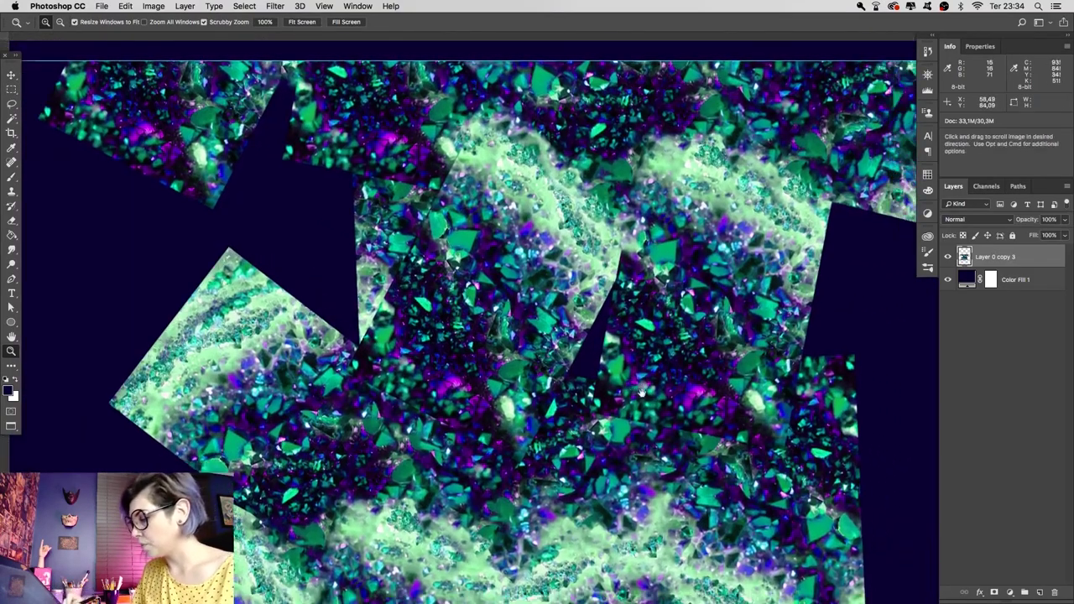
Content-aware fill two lassoed seam patches in the lower-right area
{"action": "key", "text": "l"}
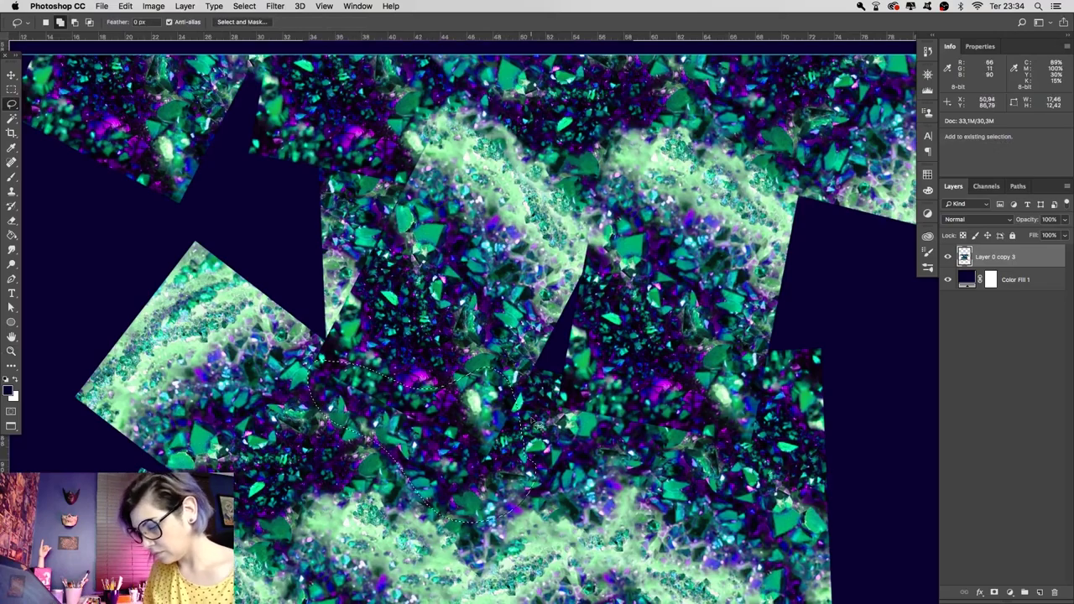
{"action": "key", "text": "shift+BackSpace"}
{"action": "key", "text": "Return"}
{"action": "key", "text": "z"}
{"action": "left_click", "coordinate": [486, 510]}
{"action": "left_click", "coordinate": [446, 322]}
{"action": "key", "text": "l"}
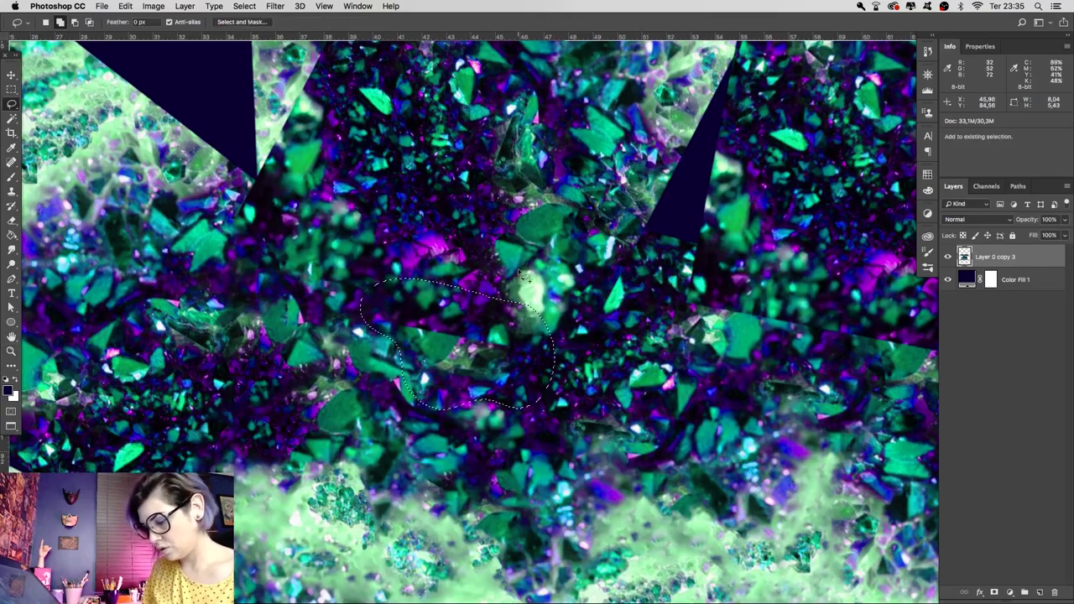
{"action": "key", "text": "shift+BackSpace"}
{"action": "left_click", "coordinate": [780, 237]}
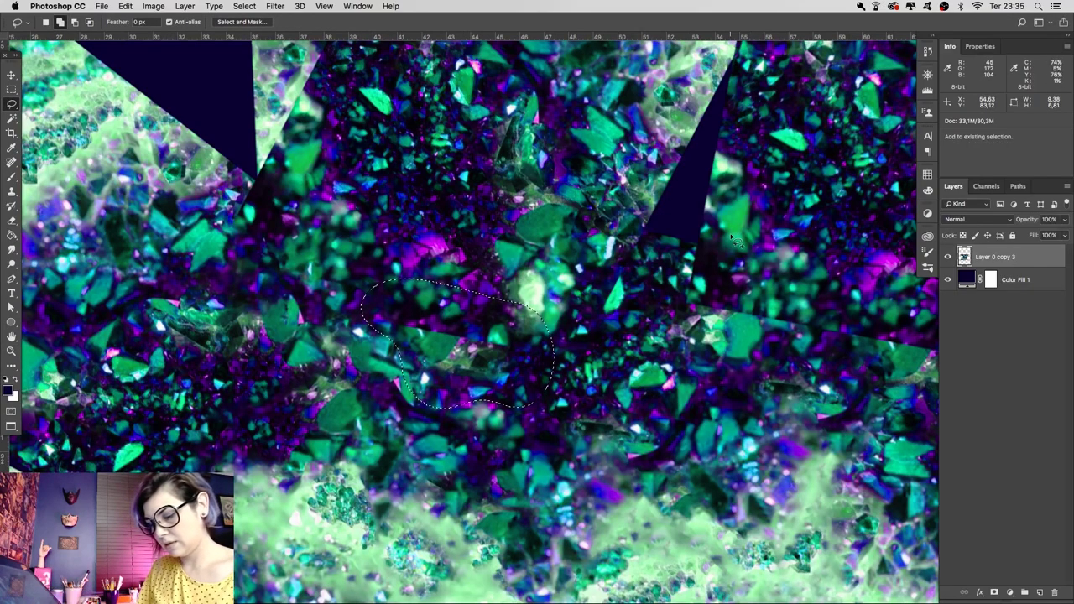
{"action": "key", "text": "shift+BackSpace"}
{"action": "key", "text": "Return"}
{"action": "key", "text": "ctrl+minus"}
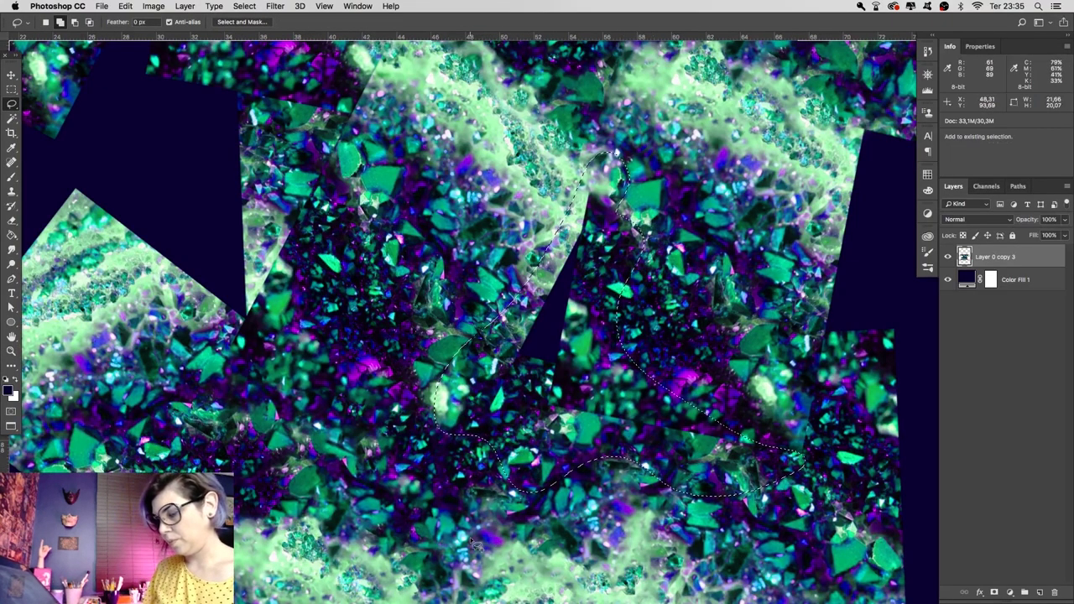
Feather two more seam selections by 8 px and content-aware fill each, deselecting after
{"action": "key", "text": "shift+F6"}
{"action": "left_click", "coordinate": [778, 231]}
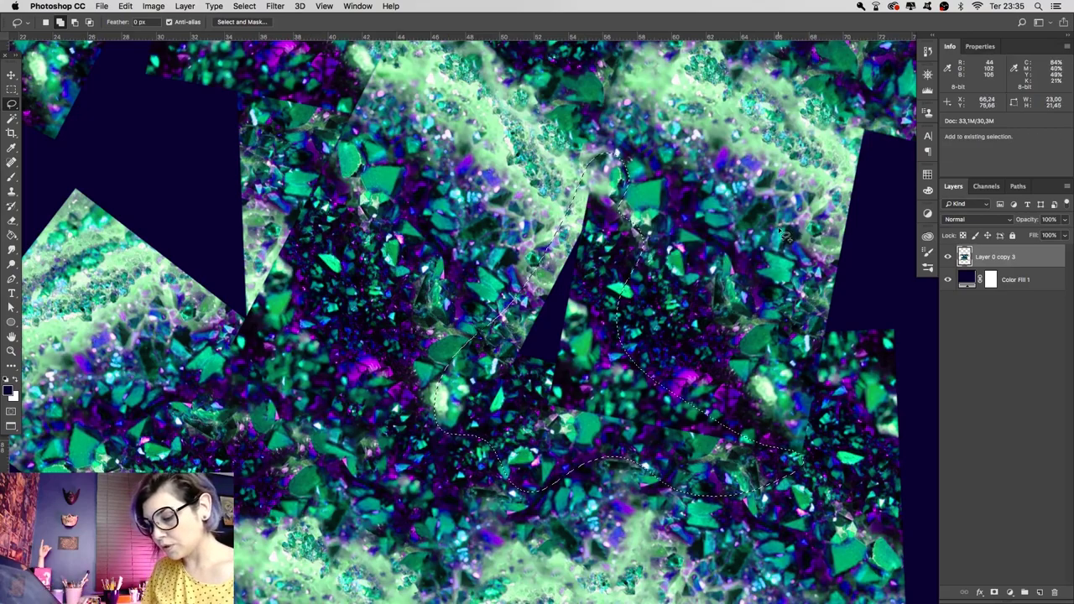
{"action": "key", "text": "shift+BackSpace"}
{"action": "left_click", "coordinate": [771, 151]}
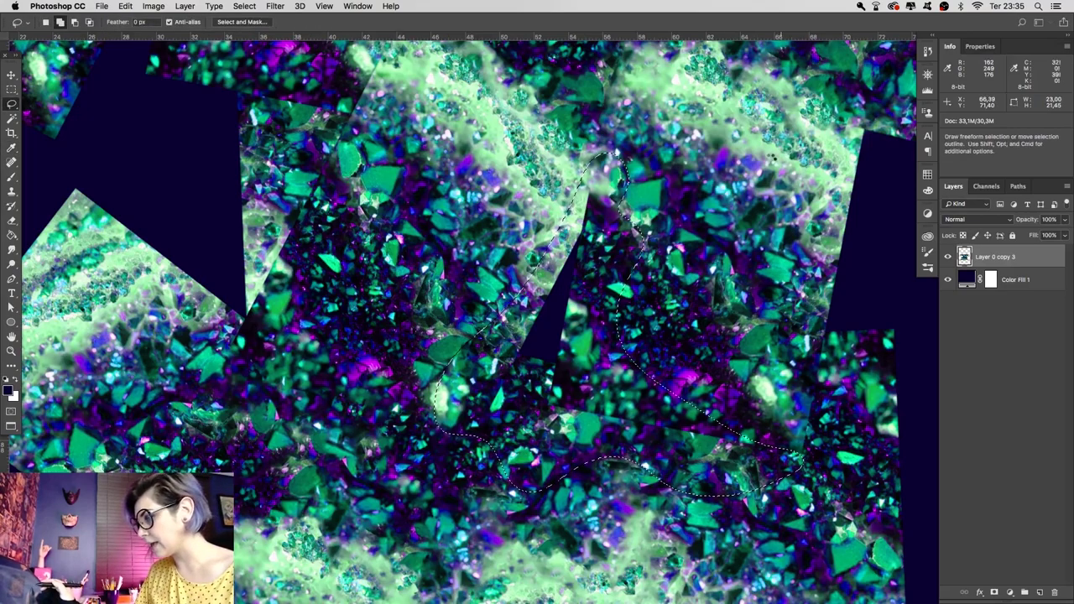
{"action": "key", "text": "super+d"}
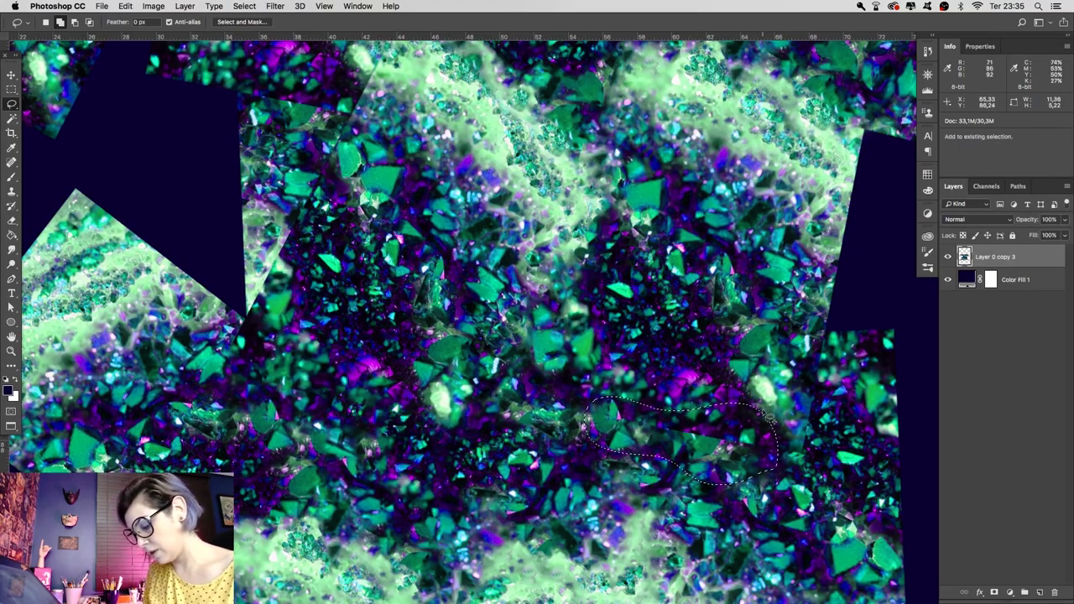
{"action": "key", "text": "shift+F6"}
{"action": "left_click", "coordinate": [776, 232]}
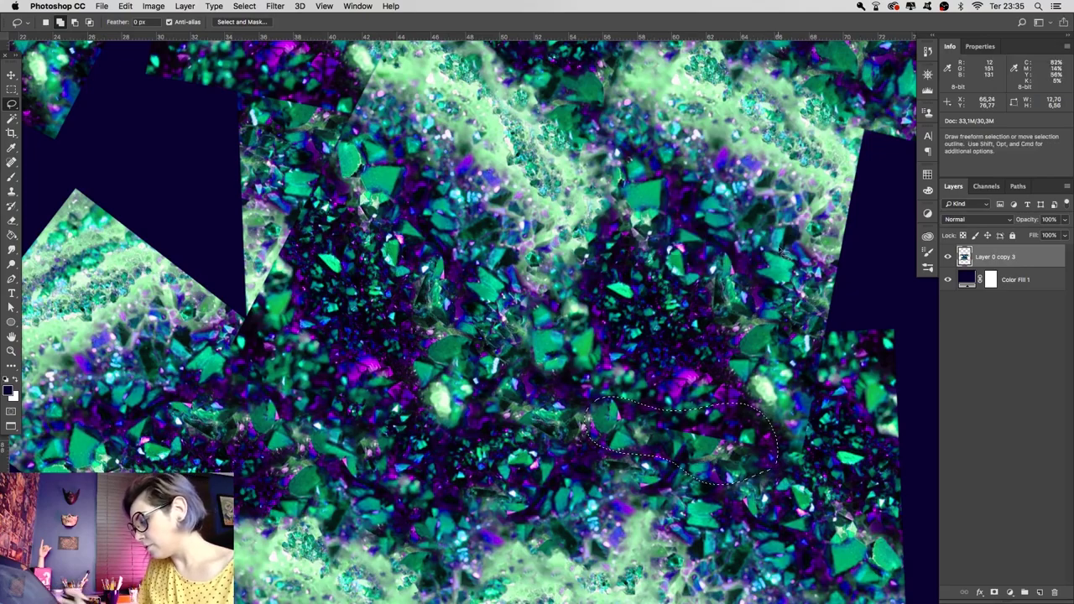
{"action": "key", "text": "shift+BackSpace"}
{"action": "key", "text": "Return"}
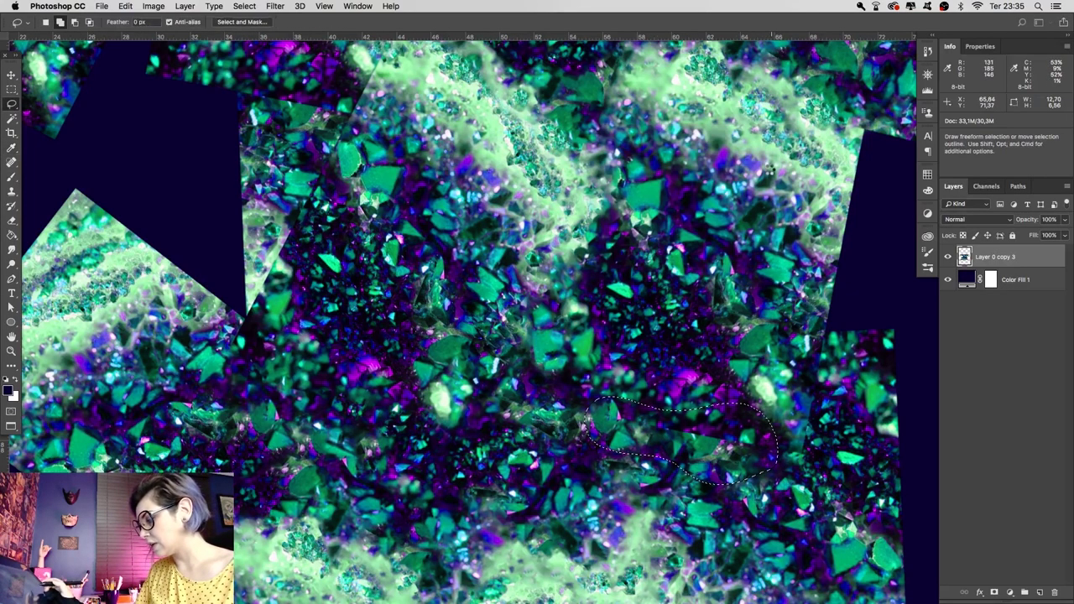
{"action": "key", "text": "cmd+d"}
{"action": "key", "text": "z"}
{"action": "left_click", "coordinate": [571, 382], "text": "alt"}
{"action": "left_click", "coordinate": [648, 470]}
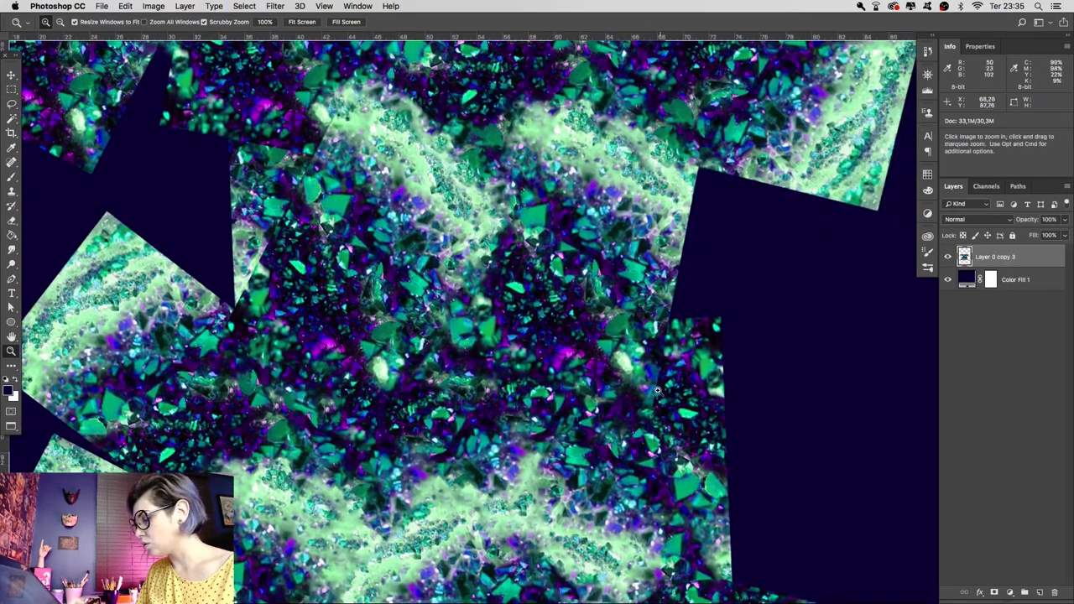
Lasso the next seam, feather it 8 px, and content-aware fill it
{"action": "key", "text": "l"}
{"action": "left_click_drag", "start_coordinate": [676, 270], "coordinate": [682, 277]}
{"action": "key", "text": "shift+F6"}
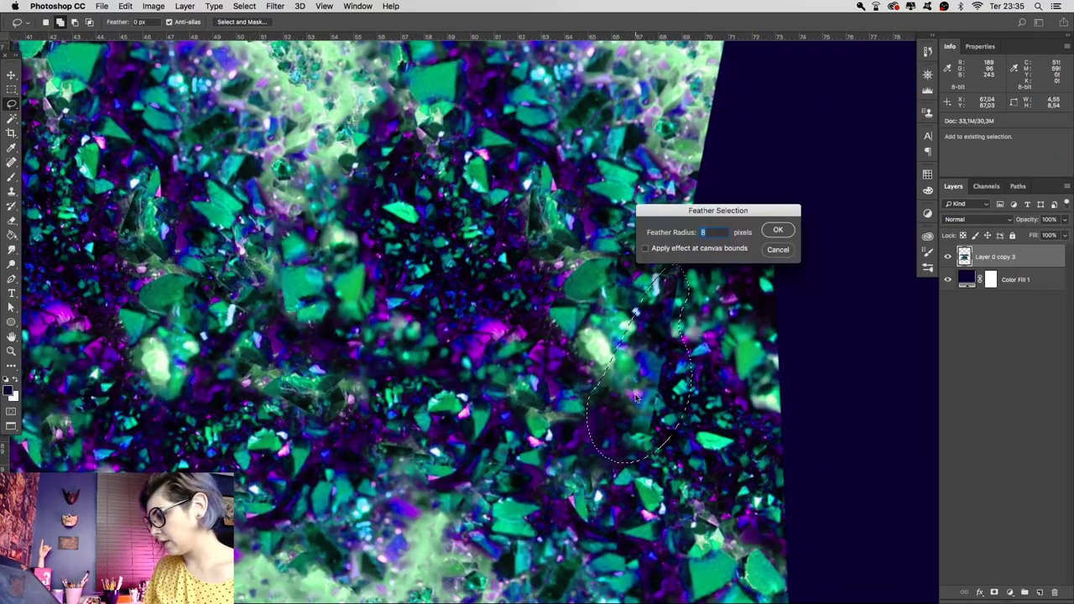
{"action": "left_click", "coordinate": [777, 229]}
{"action": "key", "text": "shift+BackSpace"}
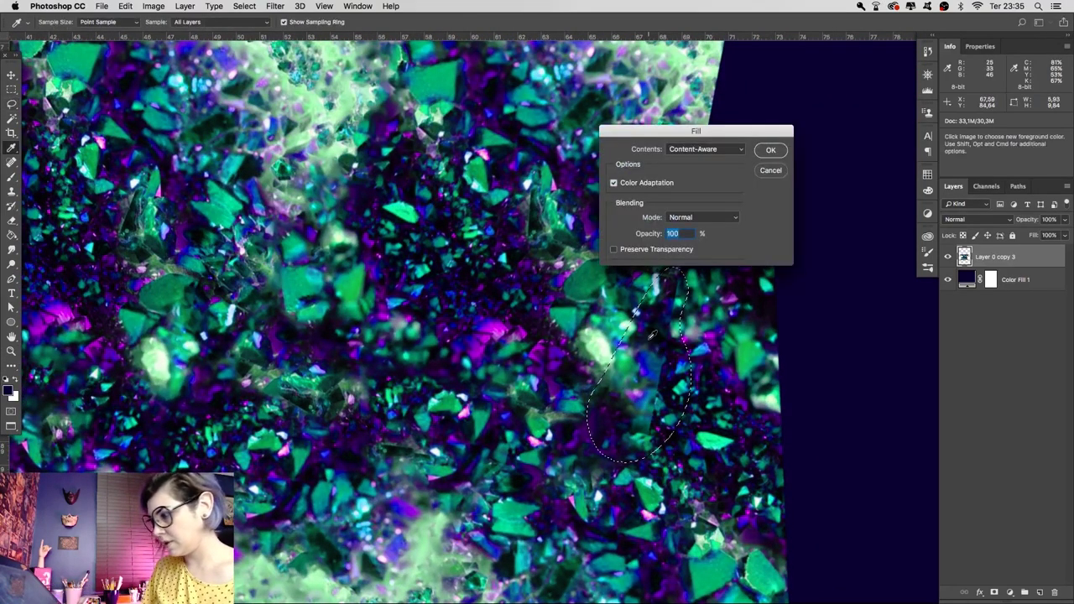
{"action": "left_click", "coordinate": [760, 156]}
{"action": "key", "text": "super+0"}
Select the tile's right half, widen the canvas leftward, and move that half to the left
{"action": "key", "text": "m"}
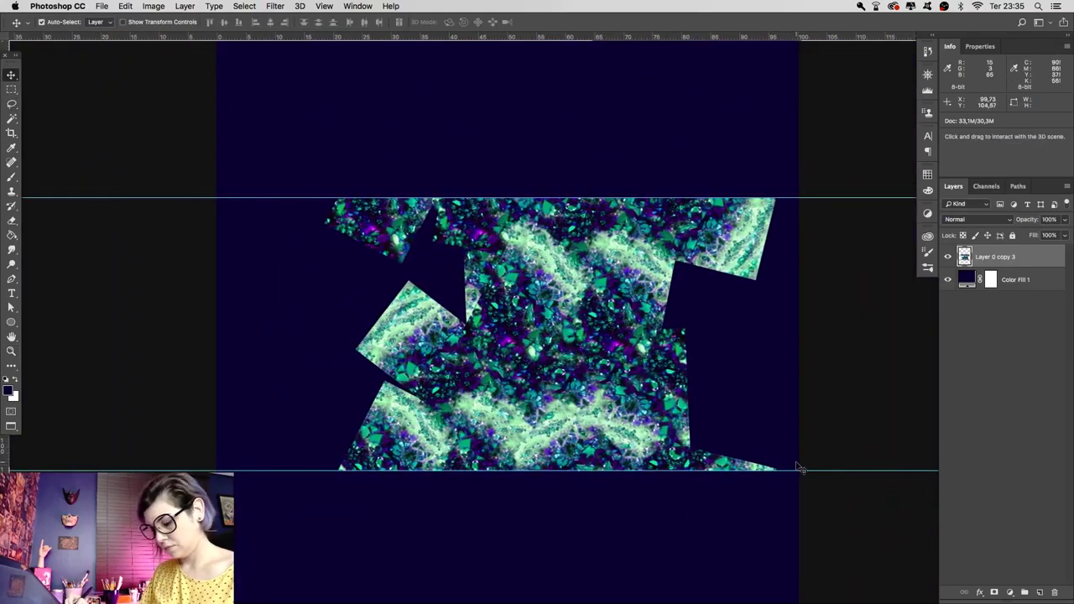
{"action": "left_click_drag", "start_coordinate": [646, 128], "coordinate": [790, 520]}
{"action": "key", "text": "super+minus"}
{"action": "key", "text": "c"}
{"action": "left_click_drag", "start_coordinate": [461, 339], "coordinate": [378, 375]}
{"action": "key", "text": "Return"}
{"action": "key", "text": "v"}
{"action": "left_click_drag", "start_coordinate": [741, 336], "coordinate": [367, 412]}
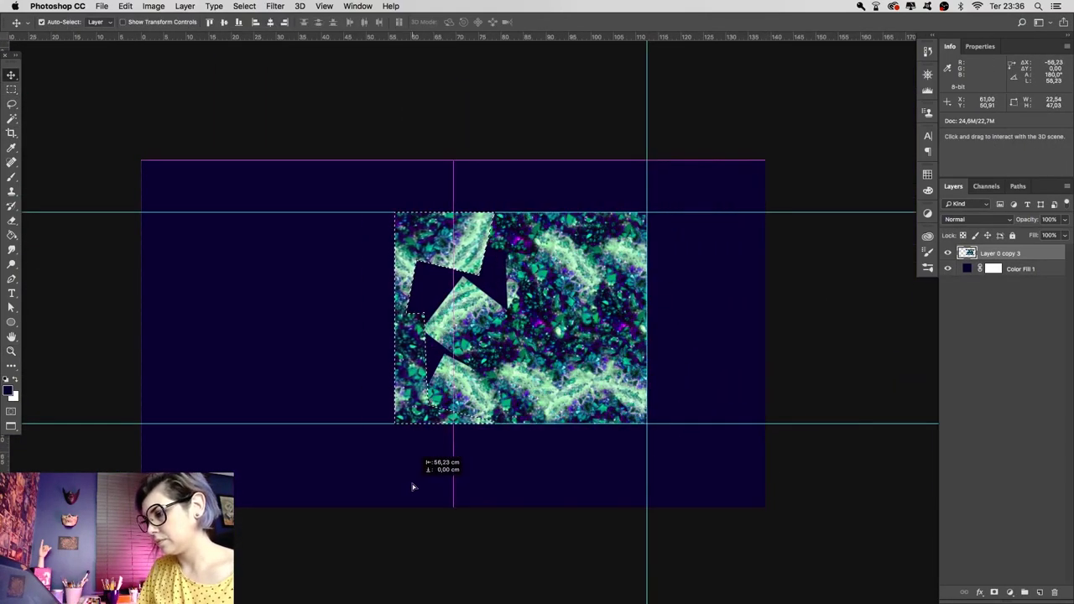
Content-Aware Fill the first seam beside the central gap
{"action": "key", "text": "super+plus"}
Lasso a second seam, Content-Aware Fill it, and deselect
{"action": "key", "text": "super+plus"}
{"action": "key", "text": "i"}
{"action": "key", "text": "shift+F5"}
{"action": "key", "text": "Return"}
{"action": "key", "text": "Return"}
{"action": "key", "text": "shift+F5"}
{"action": "left_click", "coordinate": [772, 151]}
{"action": "key", "text": "super+d"}
{"action": "key", "text": "super+plus"}
{"action": "key", "text": "l"}
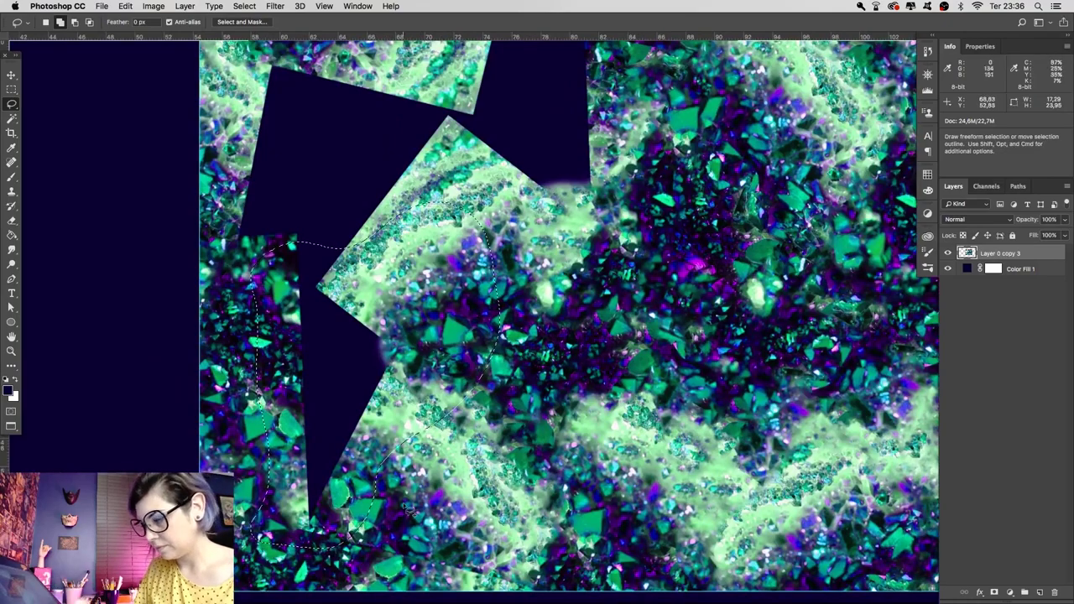
{"action": "key", "text": "shift+F5"}
{"action": "key", "text": "Return"}
{"action": "key", "text": "super+d"}
{"action": "scroll", "coordinate": [503, 378], "scroll_direction": "up", "scroll_amount": 5}
{"action": "scroll", "coordinate": [570, 417], "scroll_direction": "up", "scroll_amount": 5}
{"action": "key", "text": "super+minus"}
Select a strip along the tile's bottom, then zoom in on the crystal texture
{"action": "key", "text": "m"}
{"action": "left_click_drag", "start_coordinate": [722, 491], "coordinate": [126, 584]}
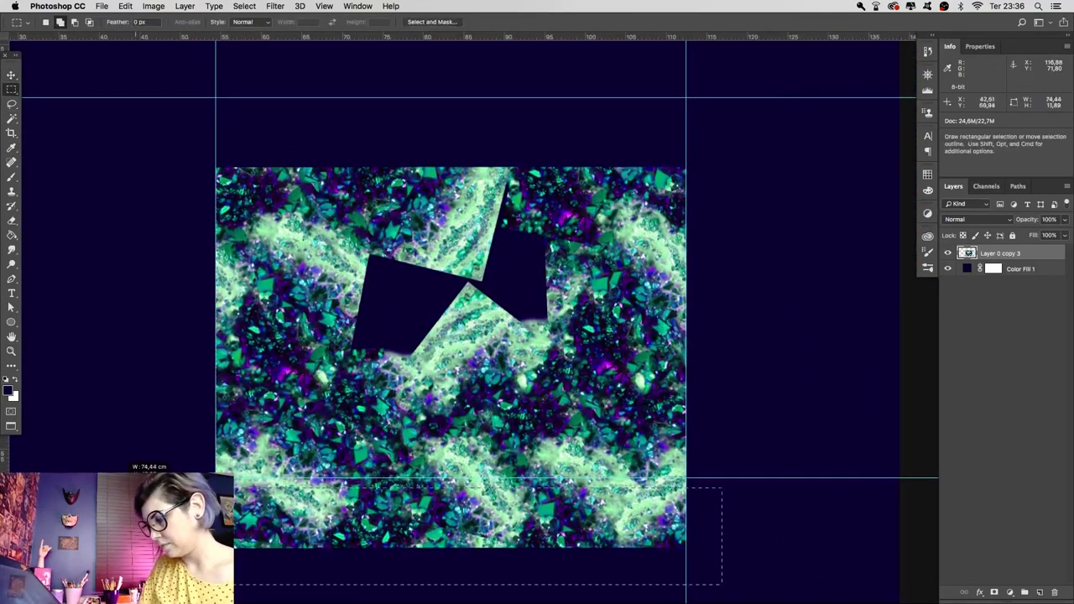
{"action": "key", "text": "z"}
{"action": "left_click_drag", "start_coordinate": [360, 495], "coordinate": [421, 495]}
{"action": "scroll", "coordinate": [421, 495], "scroll_direction": "up", "scroll_amount": 5}
{"action": "scroll", "coordinate": [421, 495], "scroll_direction": "down", "scroll_amount": 5}
Lasso a seam below the gap, feather it 8 pixels, and Content-Aware Fill it
{"action": "key", "text": "l"}
{"action": "left_click_drag", "start_coordinate": [520, 340], "coordinate": [515, 347]}
{"action": "key", "text": "shift+F6"}
{"action": "key", "text": "Return"}
{"action": "key", "text": "shift+BackSpace"}
{"action": "key", "text": "Return"}
{"action": "key", "text": "super+0"}
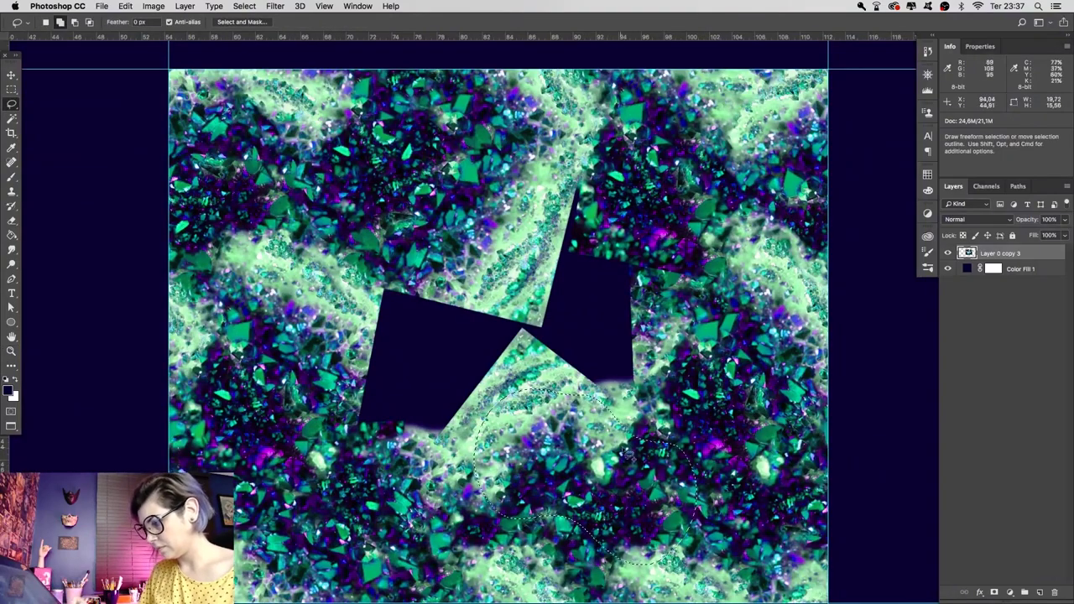
Move the round crystal patch up-left over the dark central gap
{"action": "key", "text": "v"}
{"action": "left_click_drag", "start_coordinate": [684, 528], "coordinate": [551, 376]}
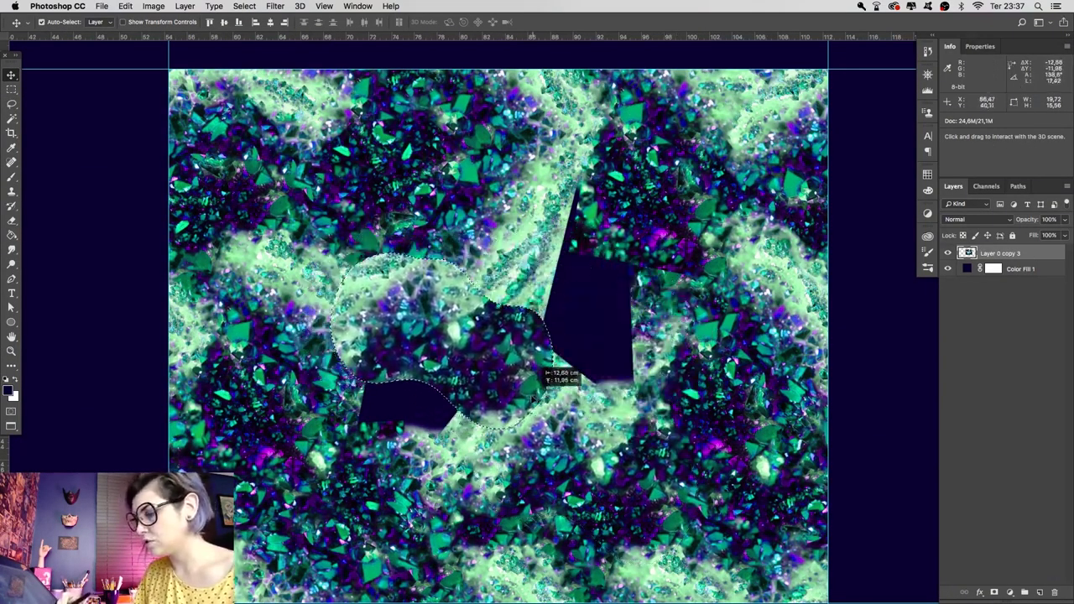
{"action": "key", "text": "l"}
{"action": "scroll", "coordinate": [552, 377], "scroll_direction": "up", "scroll_amount": 2}
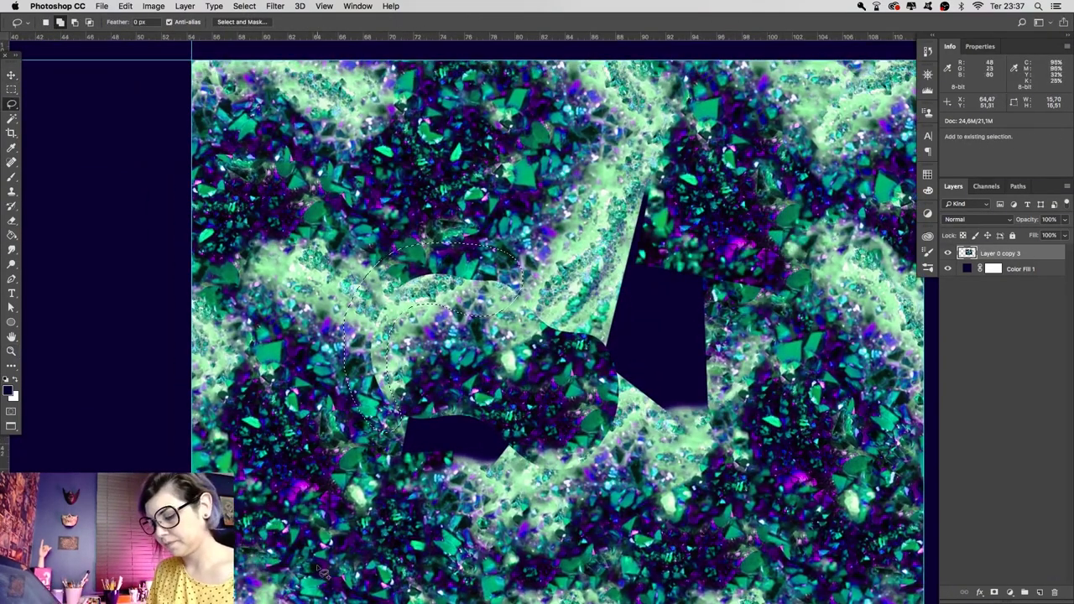
{"action": "key", "text": "z"}
{"action": "key", "text": "super+d"}
{"action": "left_click_drag", "start_coordinate": [567, 317], "coordinate": [615, 396]}
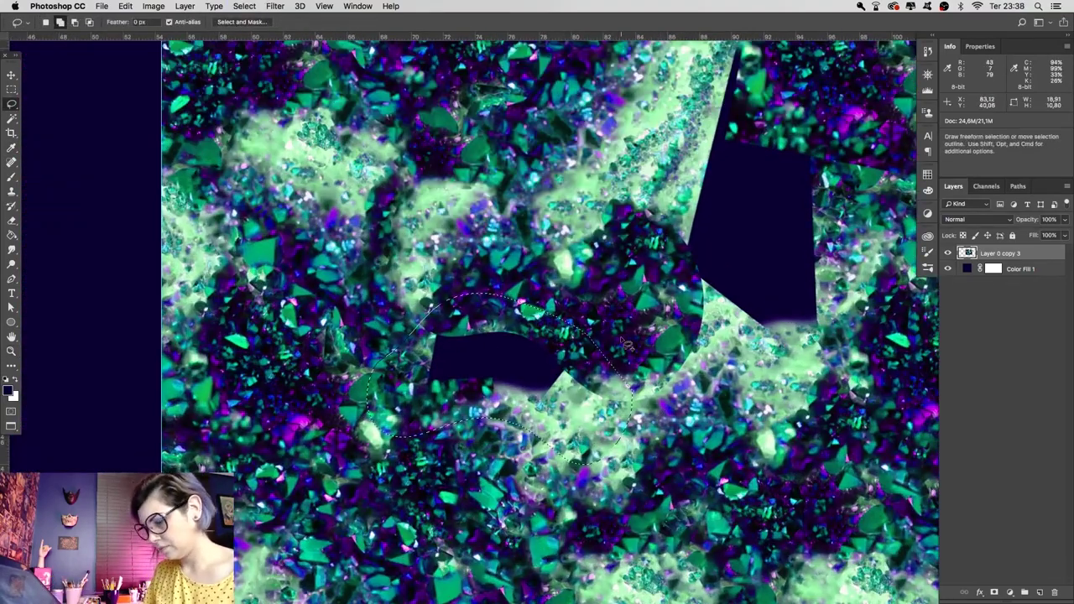
Lasso and feather a remaining seam, then Content-Aware Fill it with surrounding crystals
{"action": "scroll", "coordinate": [754, 239], "scroll_direction": "right", "scroll_amount": 5}
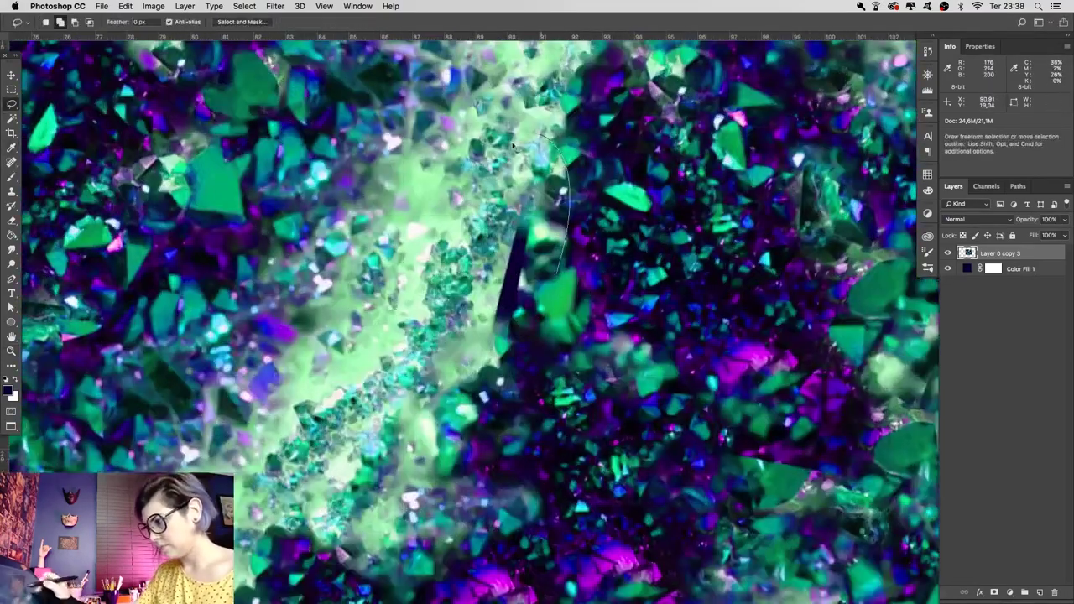
{"action": "key", "text": "z"}
{"action": "mouse_move", "coordinate": [588, 369]}
{"action": "left_mouse_down"}
{"action": "mouse_move", "coordinate": [716, 374]}
{"action": "mouse_move", "coordinate": [656, 464]}
{"action": "left_mouse_up"}
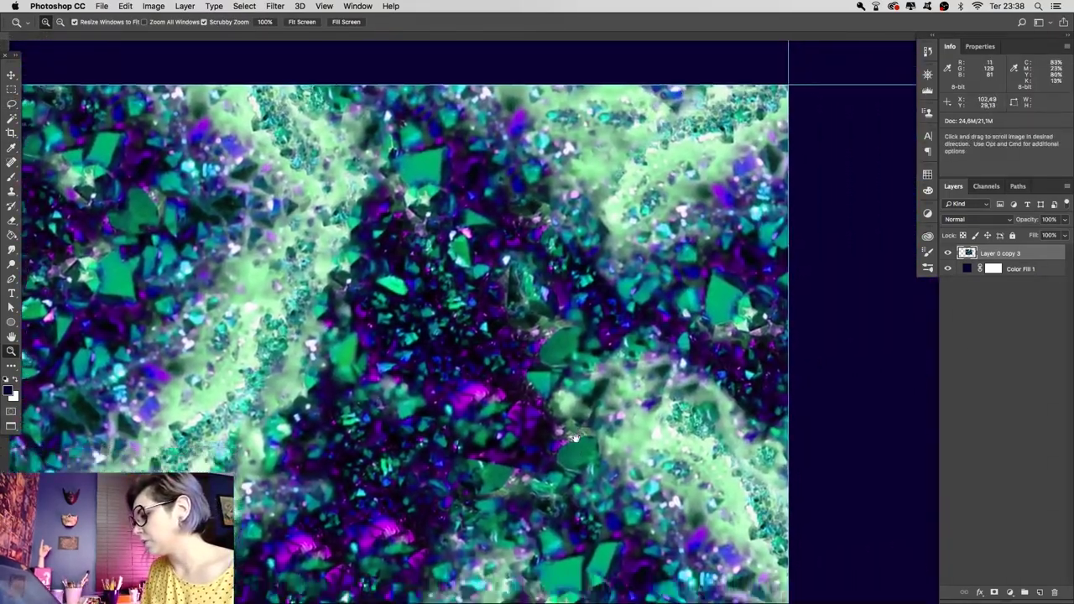
{"action": "left_click_drag", "start_coordinate": [698, 546], "coordinate": [713, 566]}
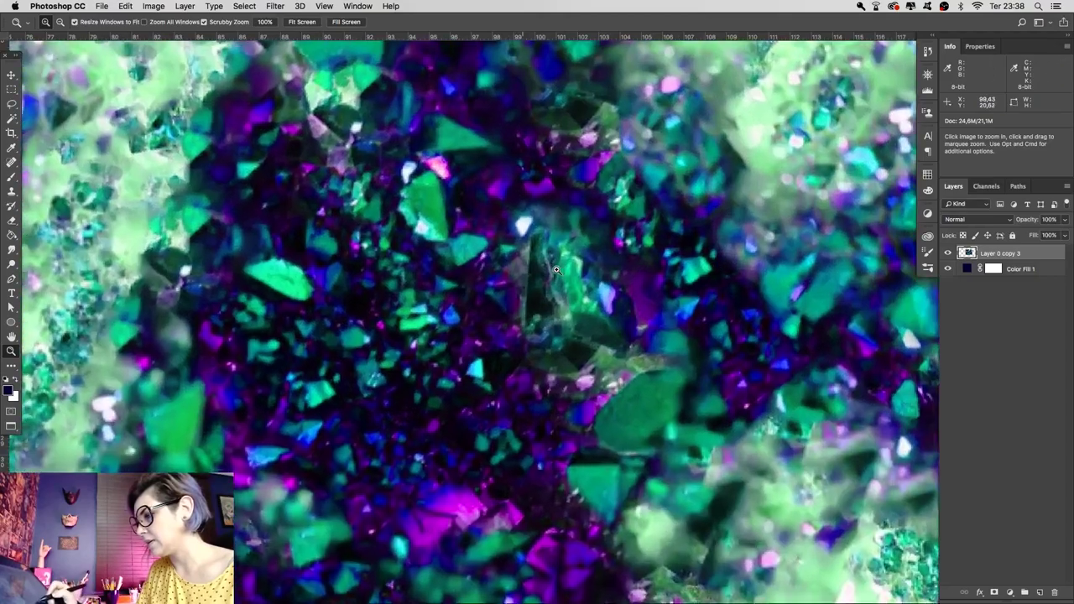
{"action": "scroll", "coordinate": [647, 417], "scroll_direction": "down", "scroll_amount": 5}
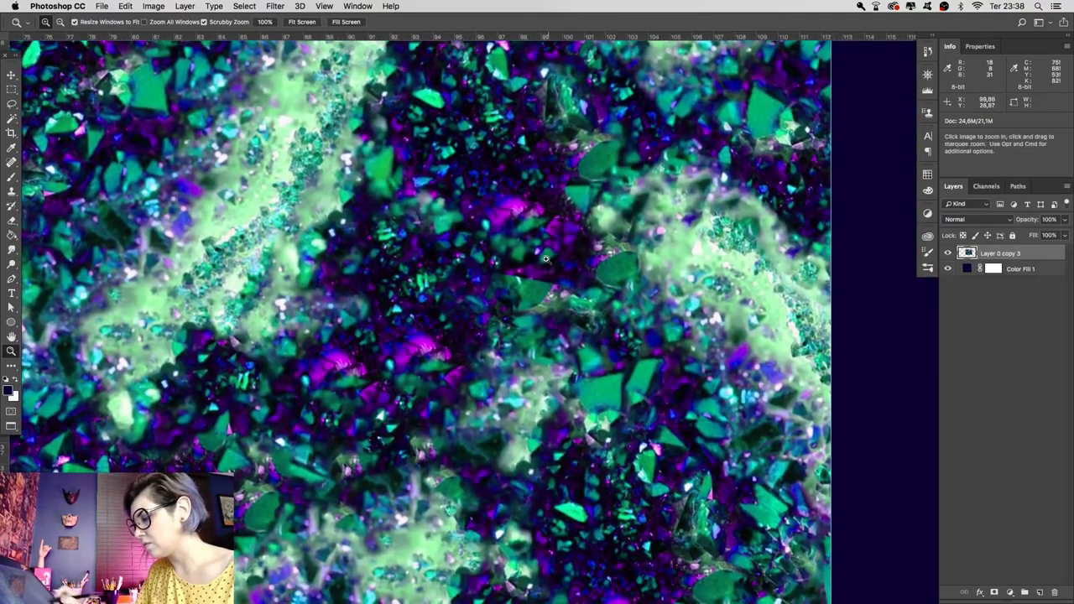
{"action": "left_click_drag", "start_coordinate": [587, 378], "coordinate": [615, 378]}
{"action": "key", "text": "l"}
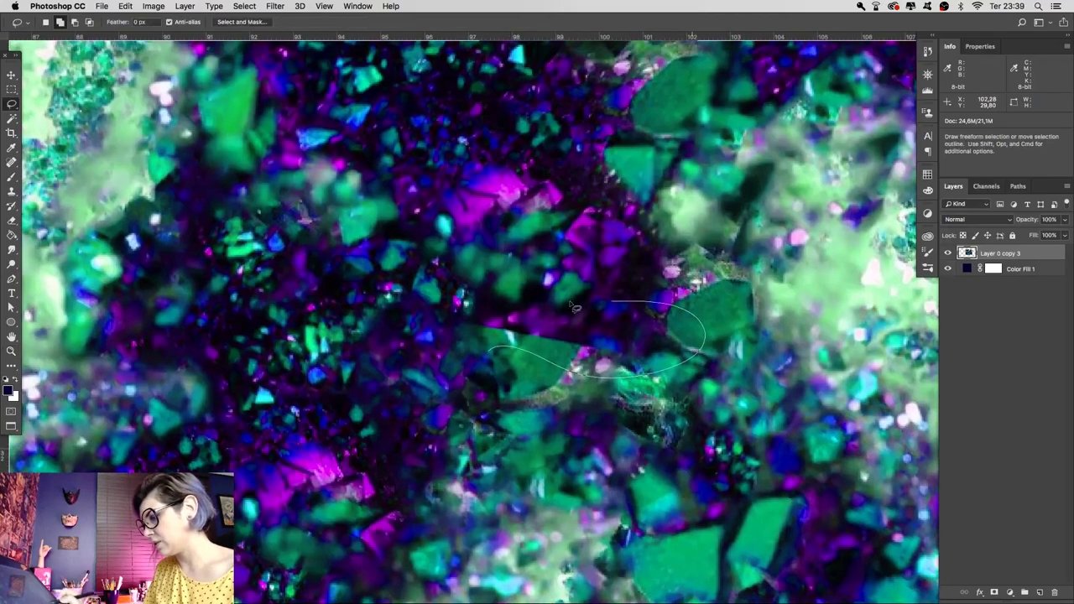
{"action": "key", "text": "shift+F6"}
{"action": "left_click", "coordinate": [775, 221]}
{"action": "key", "text": "shift+BackSpace"}
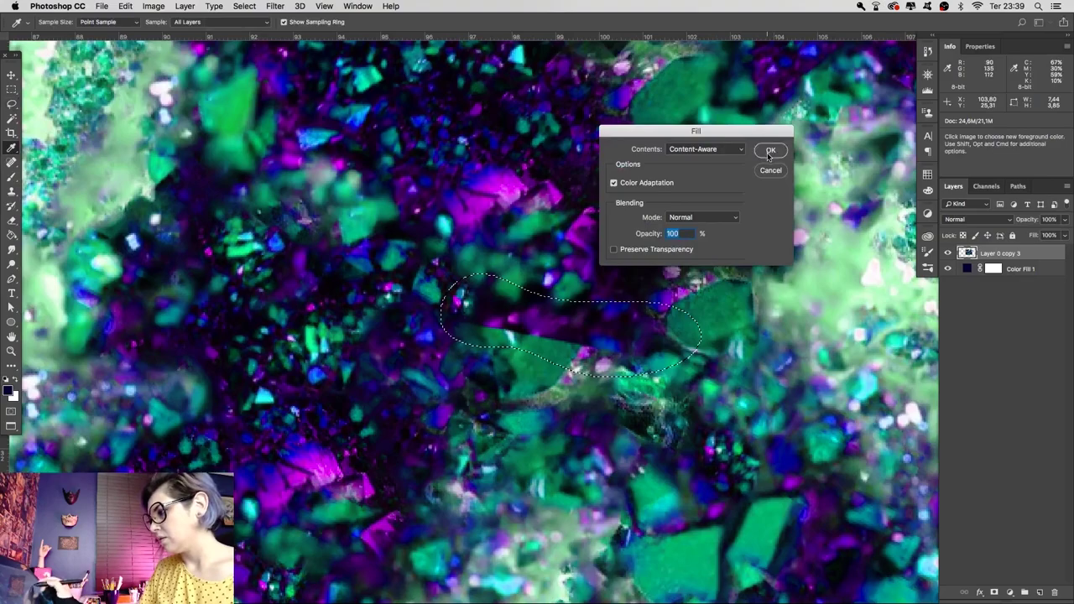
{"action": "left_click", "coordinate": [767, 152]}
Zoom and pan across the tile to inspect the patched gaps
{"action": "key", "text": "z"}
{"action": "left_click", "coordinate": [762, 525], "text": "alt"}
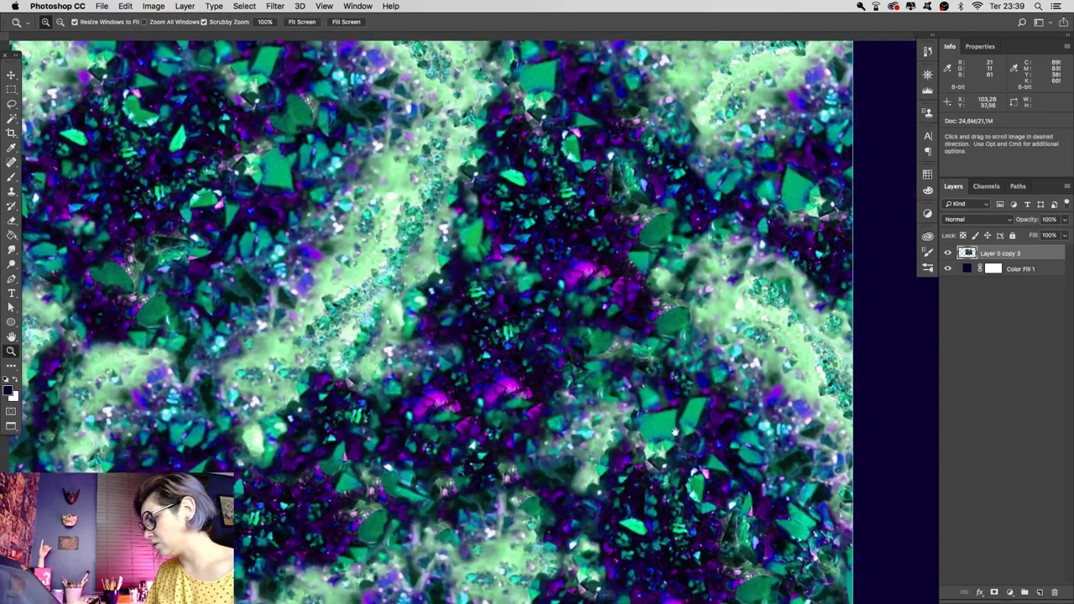
{"action": "left_click_drag", "start_coordinate": [762, 525], "coordinate": [740, 486]}
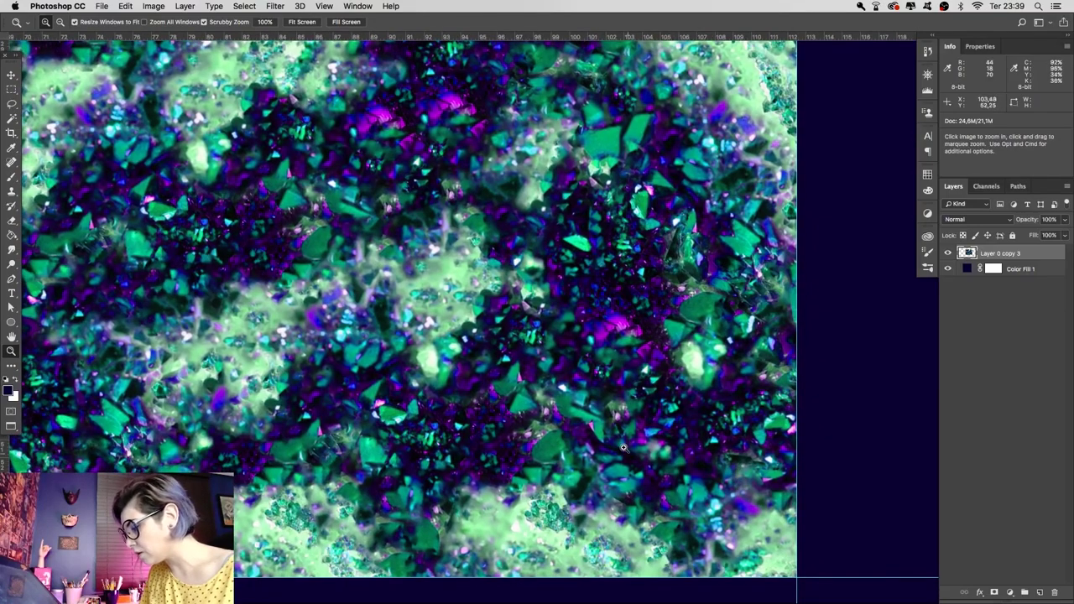
{"action": "left_click", "coordinate": [624, 447]}
{"action": "left_click", "coordinate": [501, 424]}
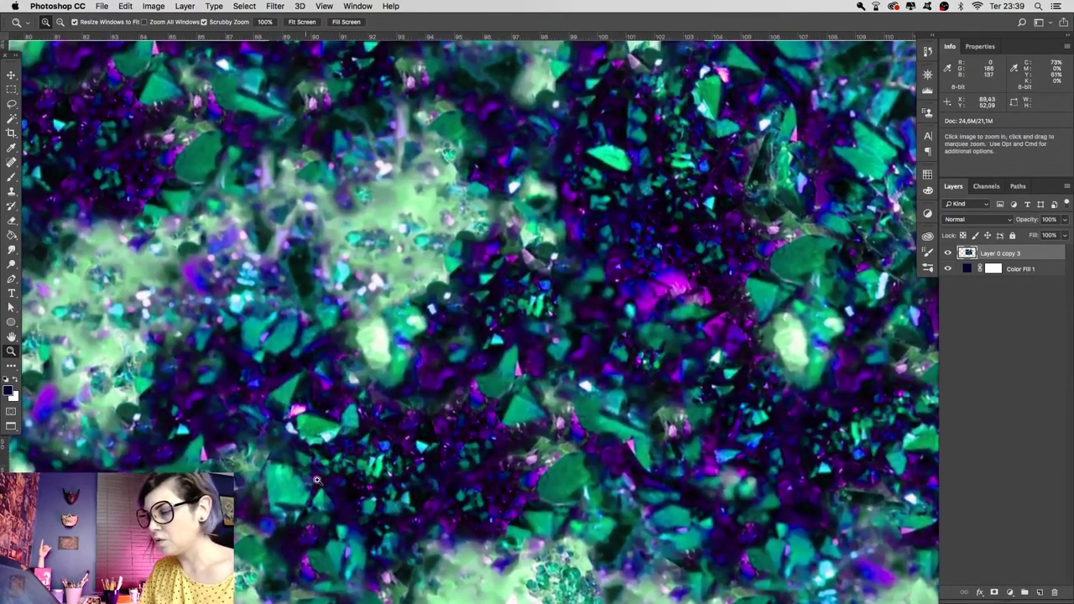
{"action": "left_click_drag", "start_coordinate": [649, 470], "coordinate": [790, 525]}
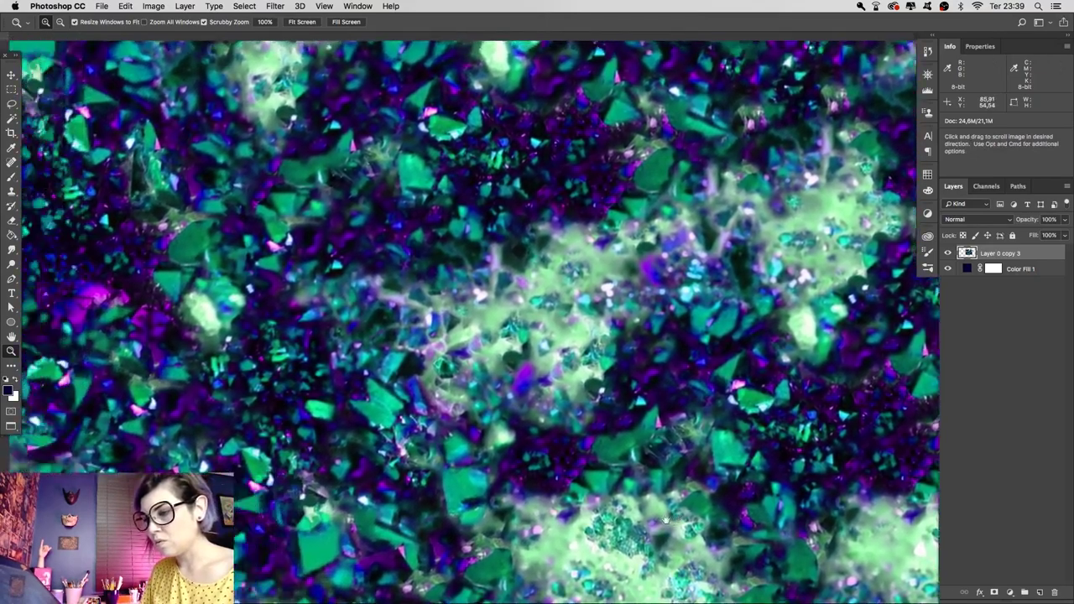
{"action": "mouse_move", "coordinate": [790, 525]}
{"action": "left_mouse_down"}
{"action": "mouse_move", "coordinate": [660, 429]}
{"action": "mouse_move", "coordinate": [553, 275]}
{"action": "left_mouse_up"}
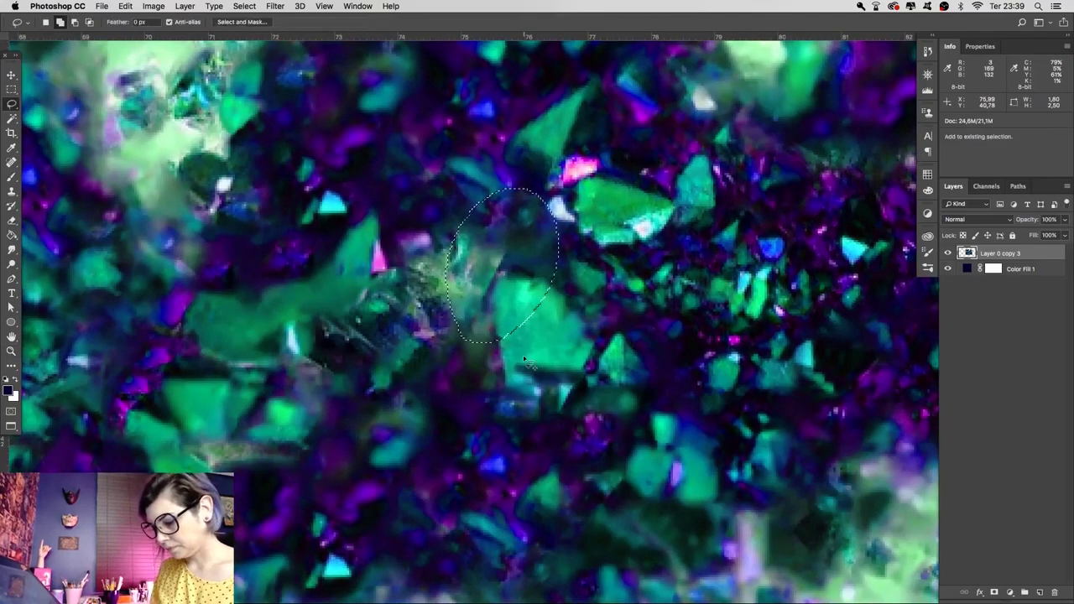
Zoom out to the whole tile and toggle Color Fill 1 visibility off and on
{"action": "key", "text": "super+minus"}
{"action": "key", "text": "super+minus"}
{"action": "key", "text": "super+minus"}
{"action": "scroll", "coordinate": [587, 436], "scroll_direction": "right", "scroll_amount": 5}
{"action": "scroll", "coordinate": [614, 476], "scroll_direction": "up", "scroll_amount": 3}
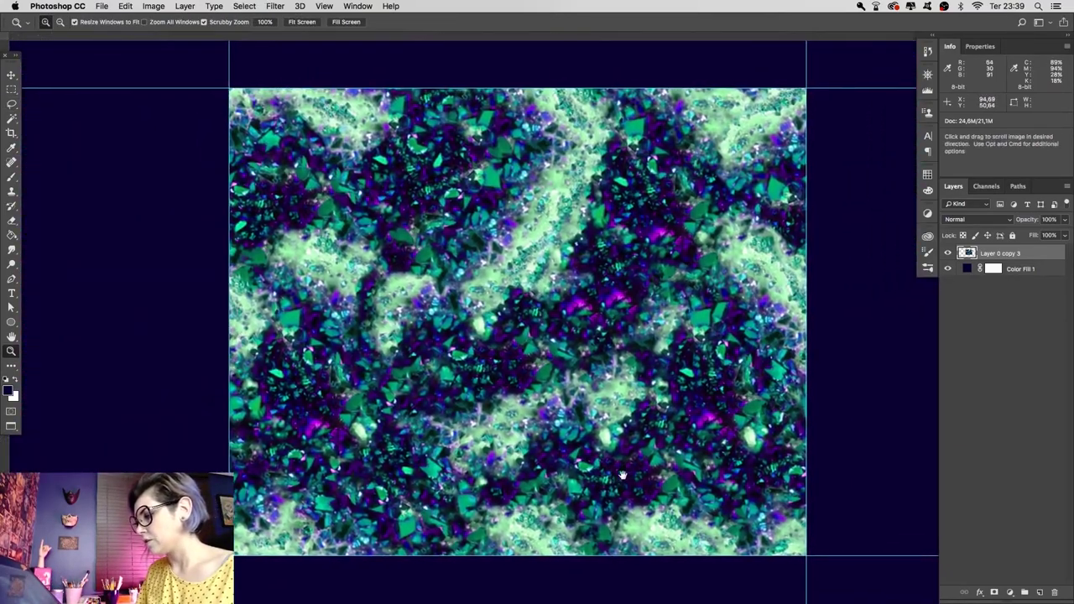
{"action": "key", "text": "super+minus"}
{"action": "left_click", "coordinate": [948, 269]}
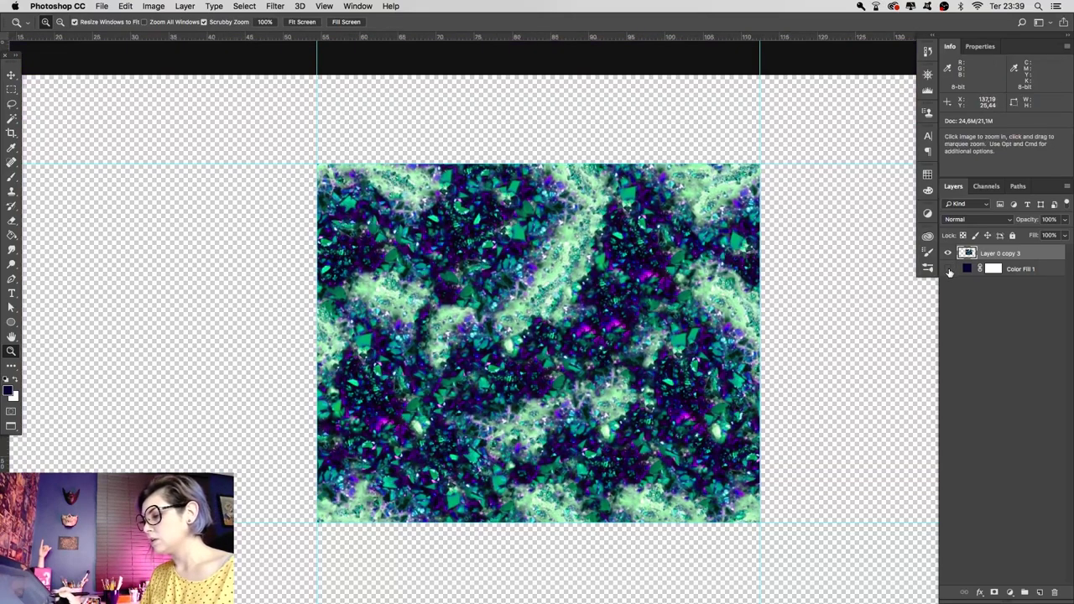
{"action": "left_click", "coordinate": [949, 269]}
{"action": "left_click_drag", "start_coordinate": [690, 380], "coordinate": [705, 381]}
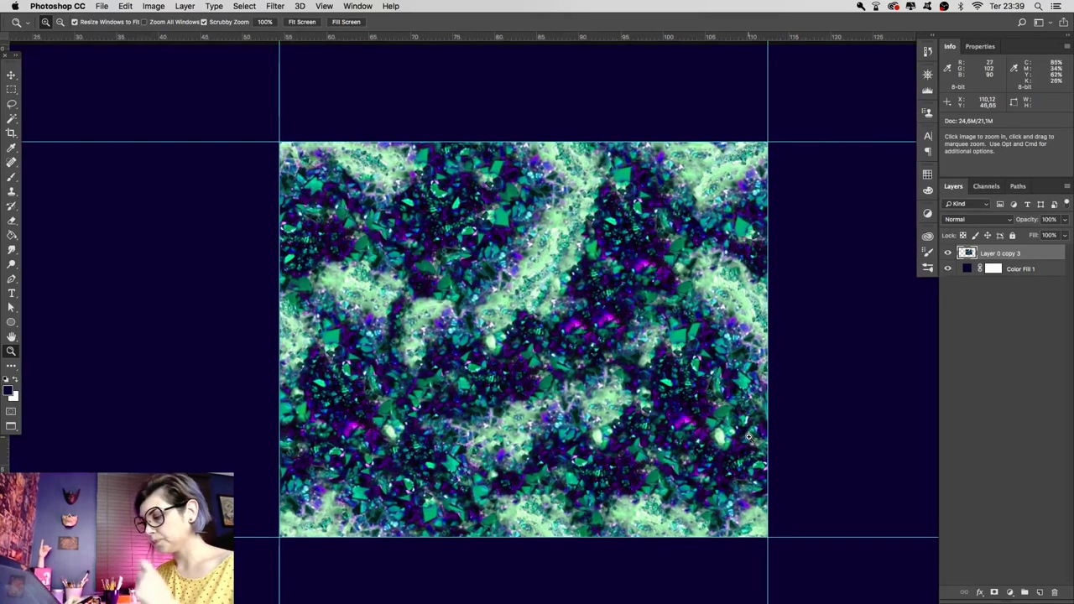
{"action": "left_click_drag", "start_coordinate": [669, 411], "coordinate": [690, 412]}
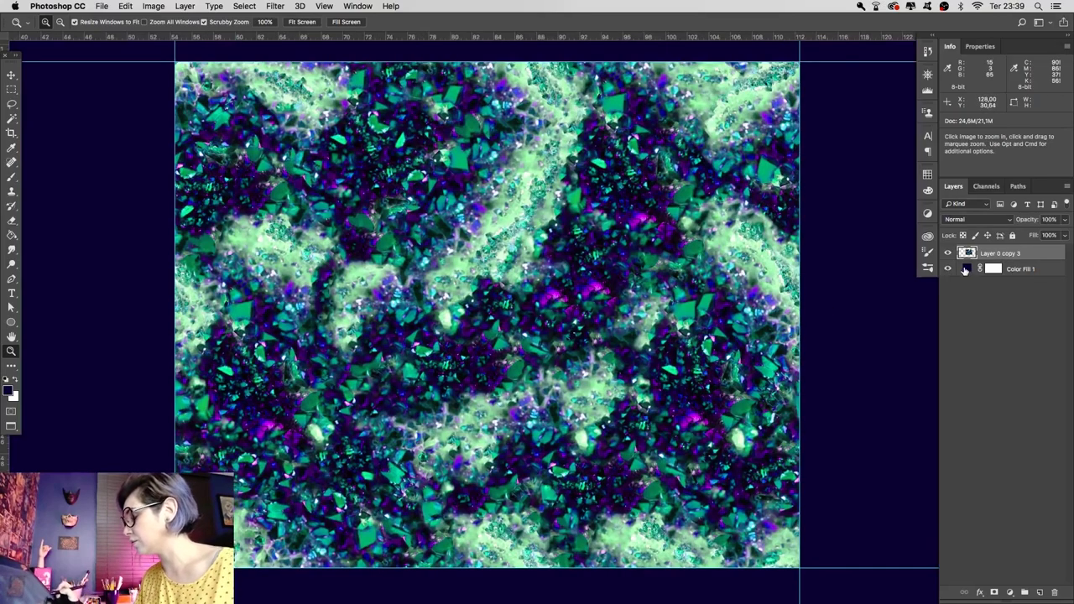
{"action": "left_click", "coordinate": [948, 254]}
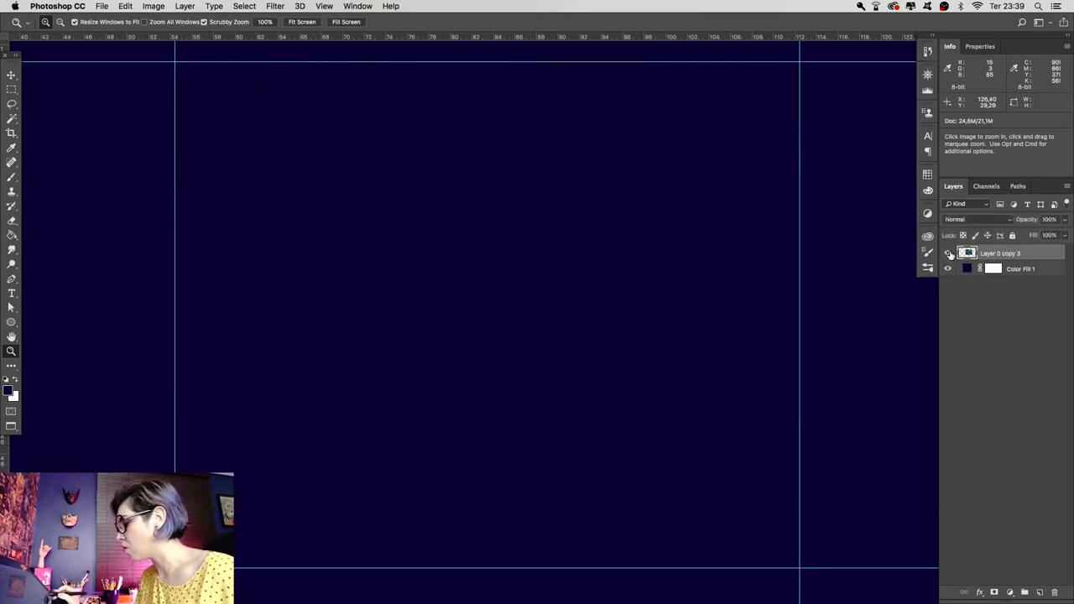
{"action": "left_click", "coordinate": [949, 254]}
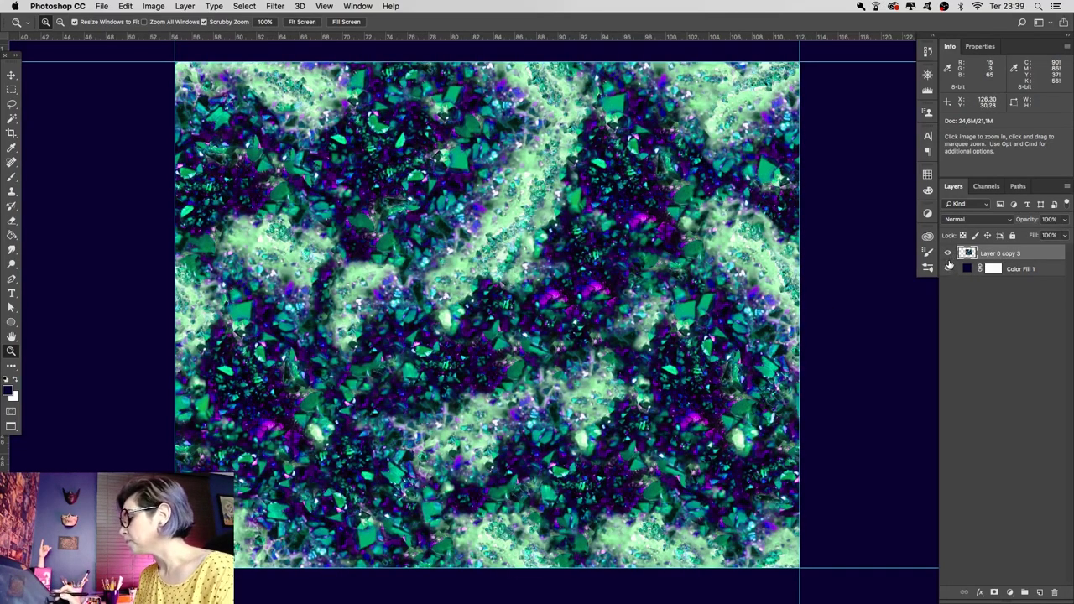
{"action": "left_click", "coordinate": [705, 296]}
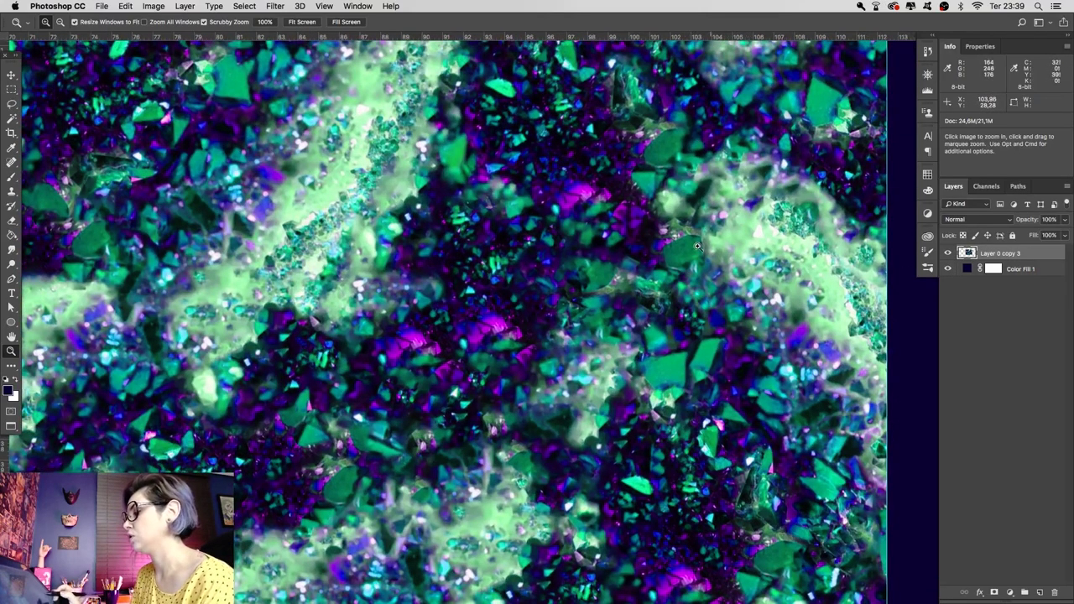
{"action": "left_click", "coordinate": [949, 253]}
{"action": "left_click", "coordinate": [947, 269]}
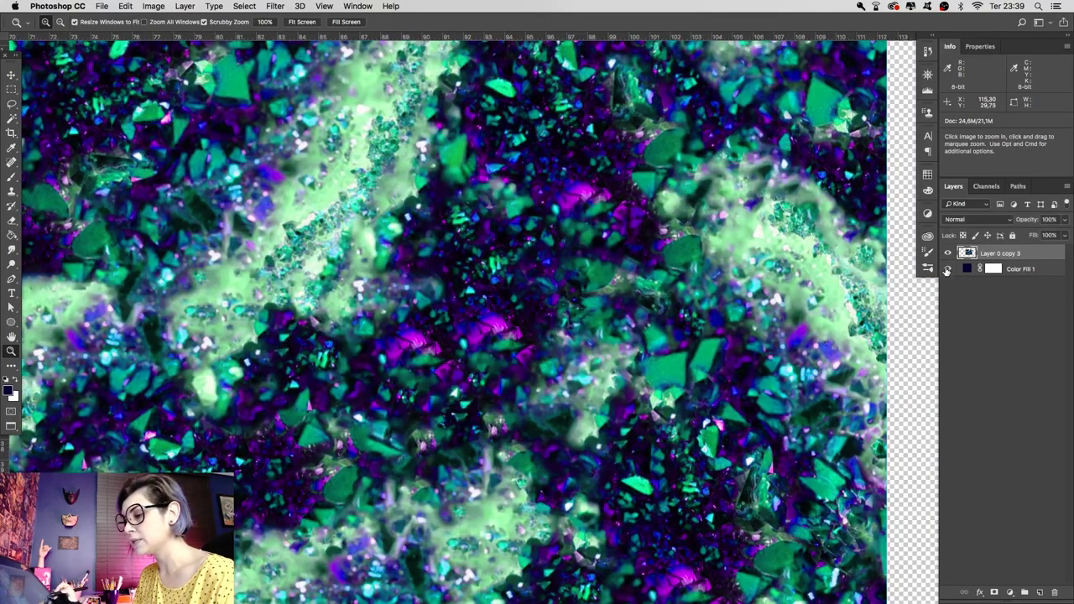
{"action": "mouse_move", "coordinate": [812, 253]}
{"action": "left_mouse_down"}
{"action": "mouse_move", "coordinate": [663, 456]}
{"action": "mouse_move", "coordinate": [859, 286]}
{"action": "left_mouse_up"}
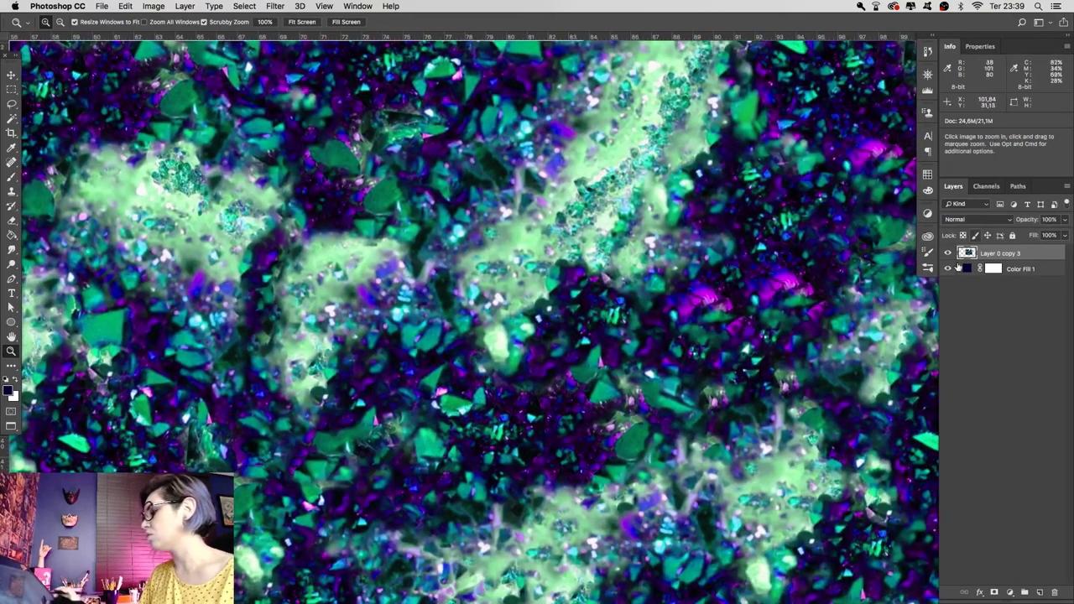
{"action": "left_click", "coordinate": [670, 372], "text": "alt"}
{"action": "left_click", "coordinate": [668, 403], "text": "alt"}
{"action": "left_click", "coordinate": [663, 436], "text": "alt"}
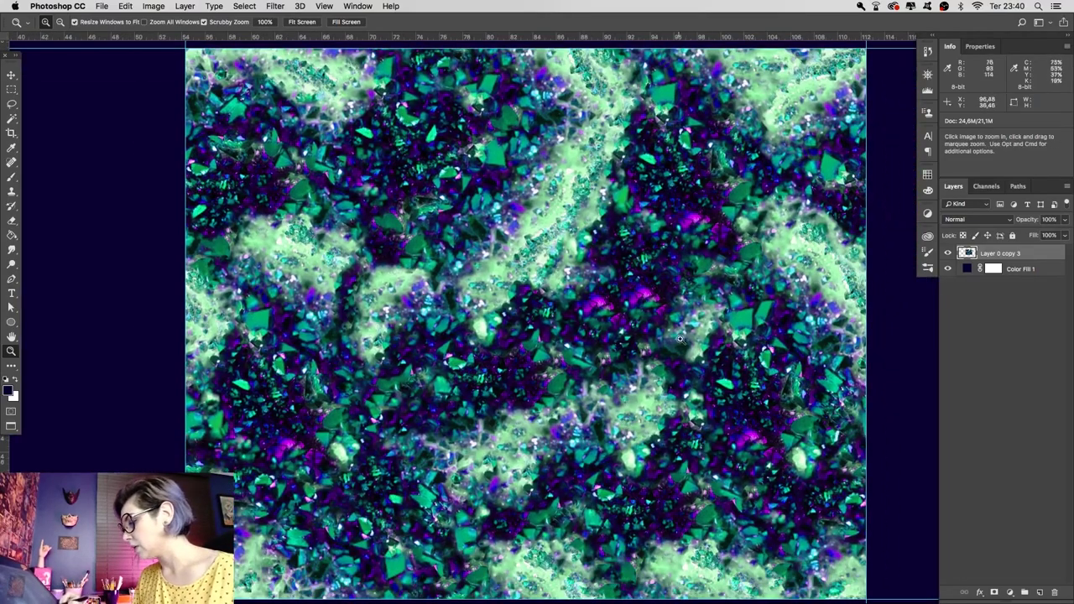
{"action": "mouse_move", "coordinate": [654, 432]}
{"action": "left_mouse_down"}
{"action": "mouse_move", "coordinate": [672, 387]}
{"action": "mouse_move", "coordinate": [587, 394]}
{"action": "left_mouse_up"}
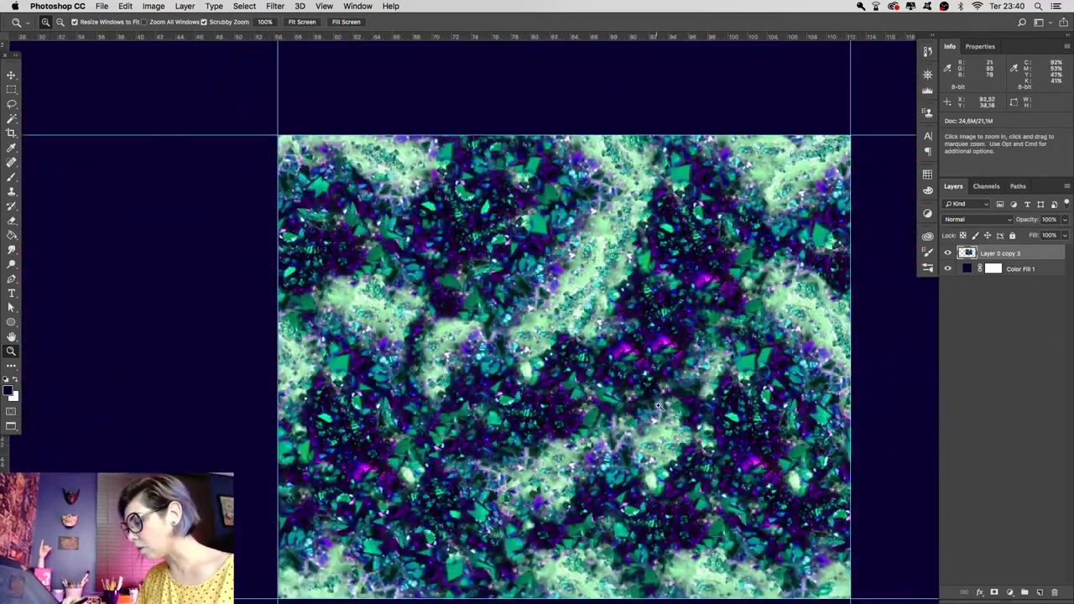
Move the bottom edge strip above the tile and slide it down to meet it
{"action": "key", "text": "m"}
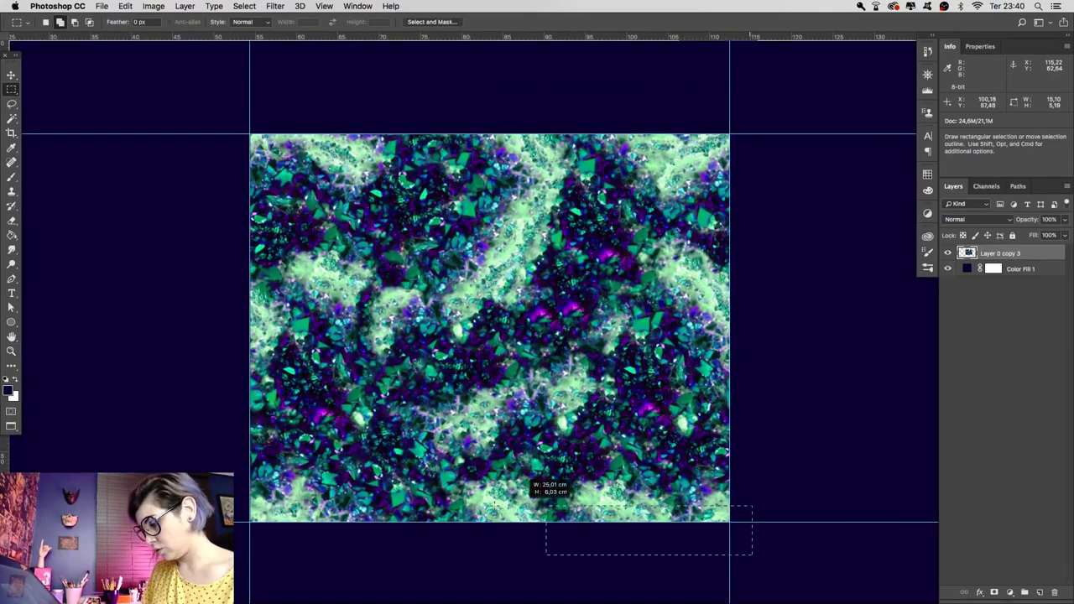
{"action": "key", "text": "v"}
{"action": "left_click", "coordinate": [733, 522]}
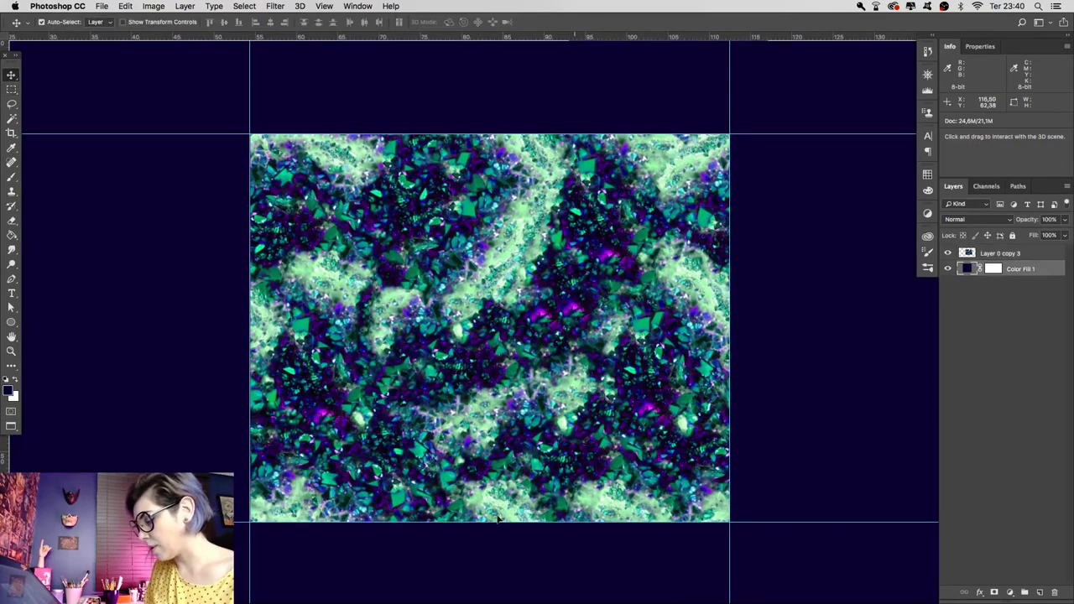
{"action": "left_click_drag", "start_coordinate": [239, 491], "coordinate": [646, 84]}
{"action": "key", "text": "z"}
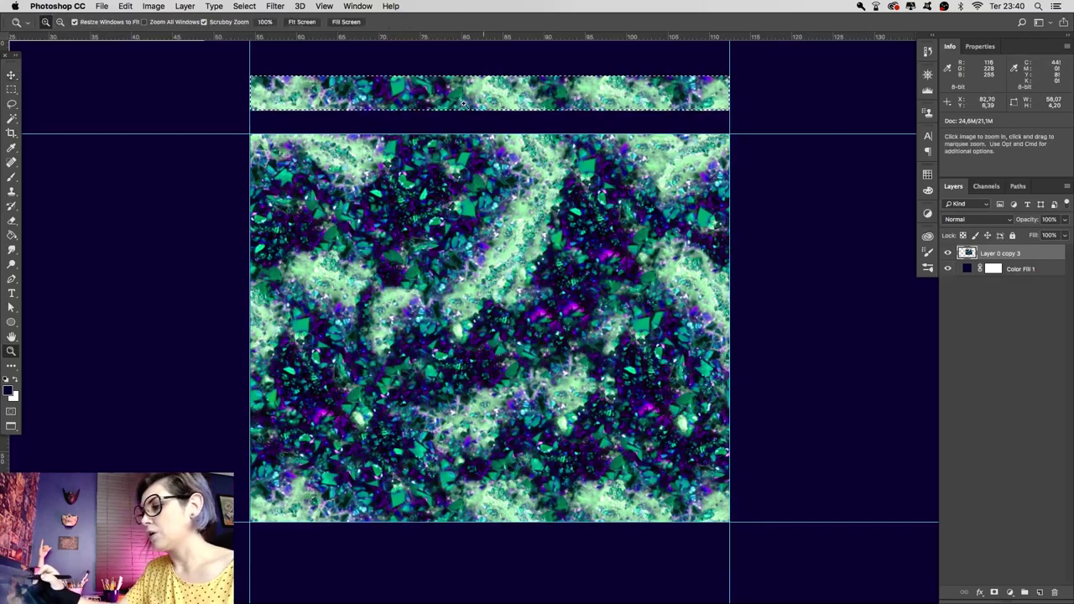
{"action": "left_click", "coordinate": [491, 81]}
{"action": "left_click_drag", "start_coordinate": [491, 81], "coordinate": [579, 151]}
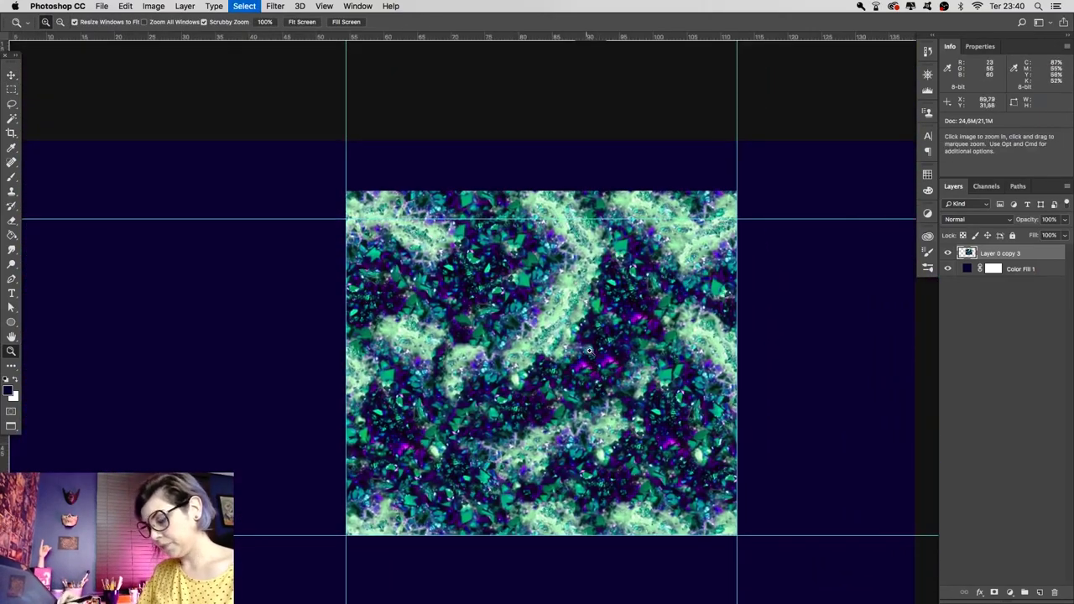
Move a band from the tile's top to below it, butting it against the bottom edge
{"action": "key", "text": "m"}
{"action": "left_click_drag", "start_coordinate": [737, 245], "coordinate": [248, 222]}
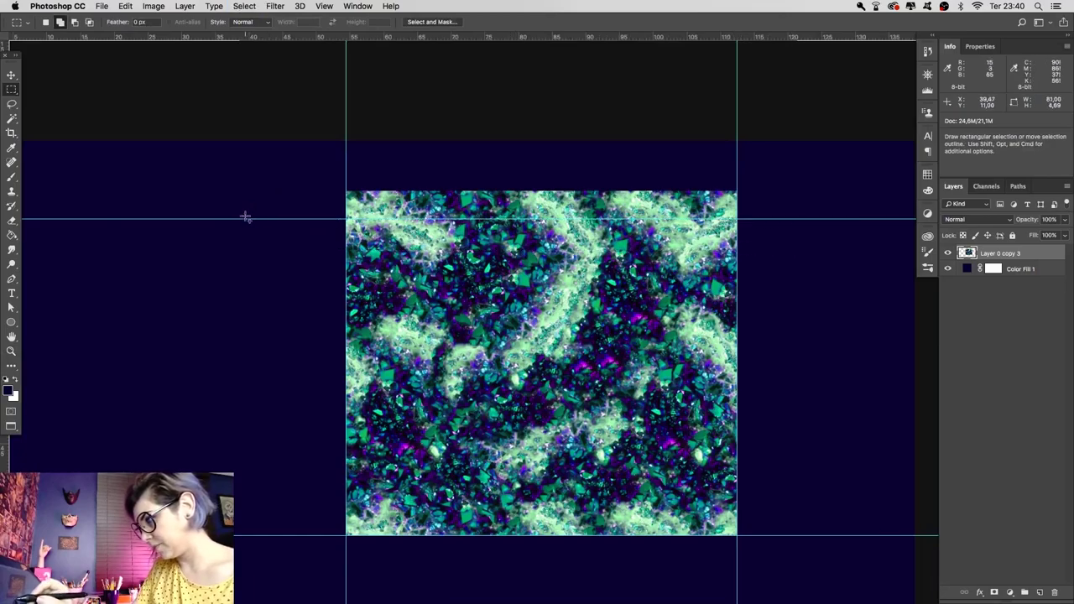
{"action": "key", "text": "v"}
{"action": "left_click_drag", "start_coordinate": [631, 237], "coordinate": [631, 561]}
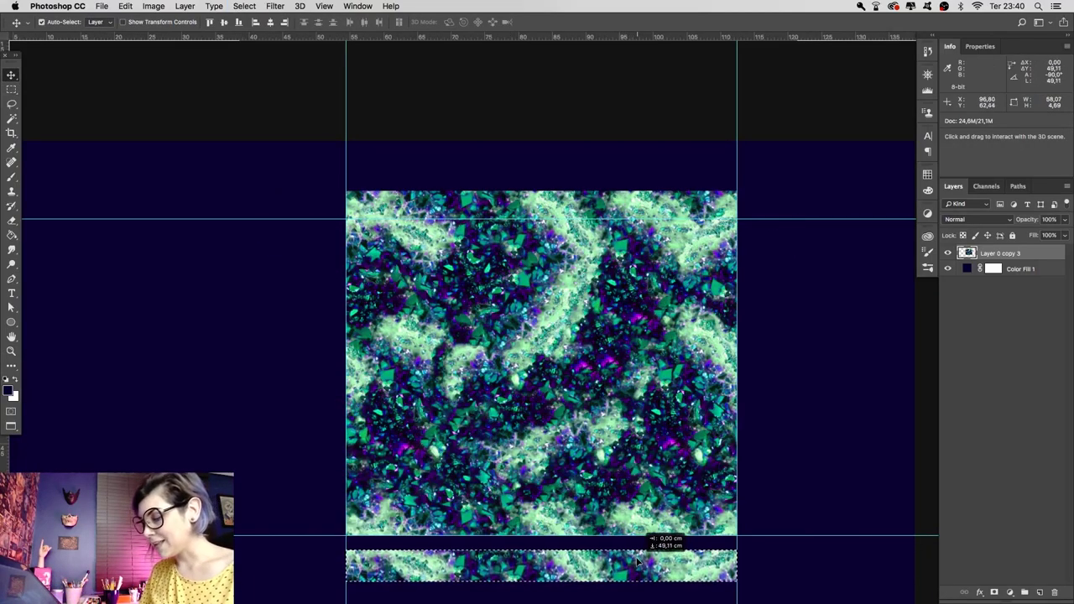
{"action": "key", "text": "z"}
{"action": "left_click", "coordinate": [356, 556]}
{"action": "key", "text": "v"}
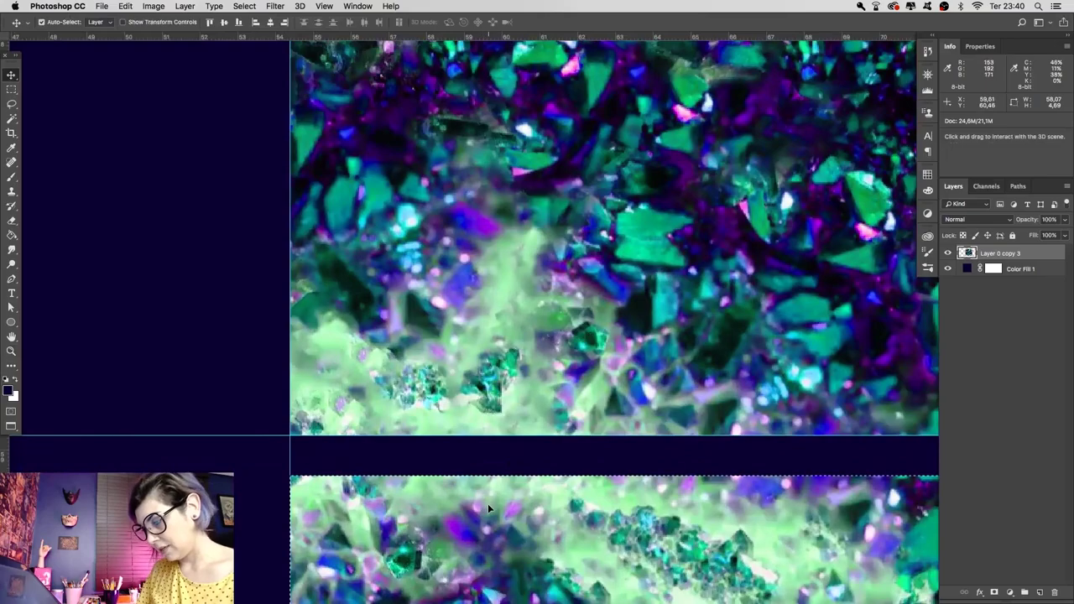
{"action": "left_click_drag", "start_coordinate": [488, 503], "coordinate": [491, 472]}
{"action": "key", "text": "super+d"}
{"action": "key", "text": "z"}
{"action": "left_click", "coordinate": [489, 466], "text": "alt"}
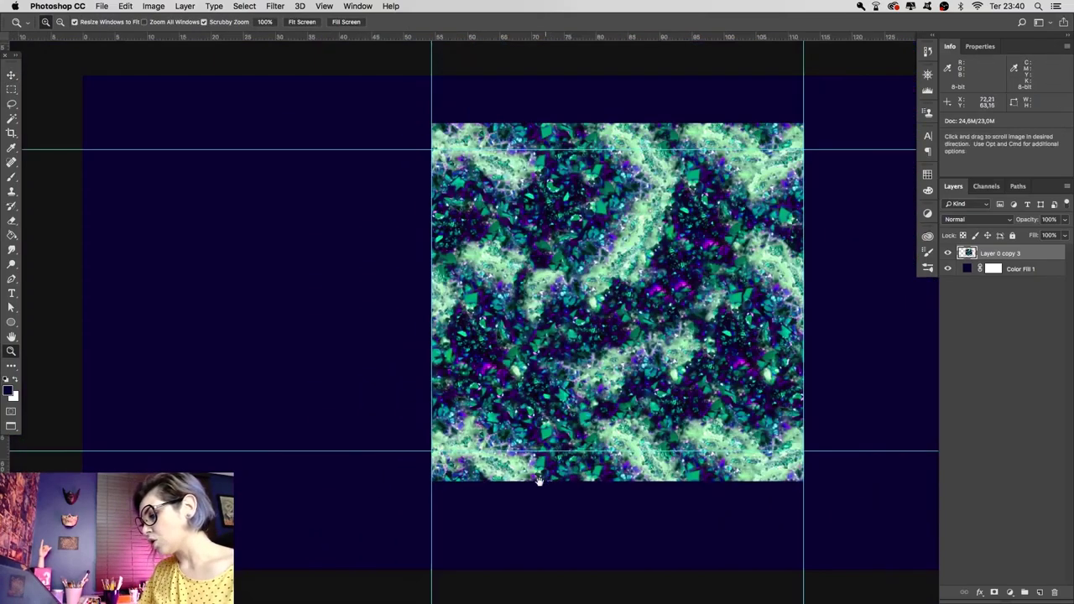
Move a tall strip from the tile's left edge to its right side, closing the gap
{"action": "key", "text": "m"}
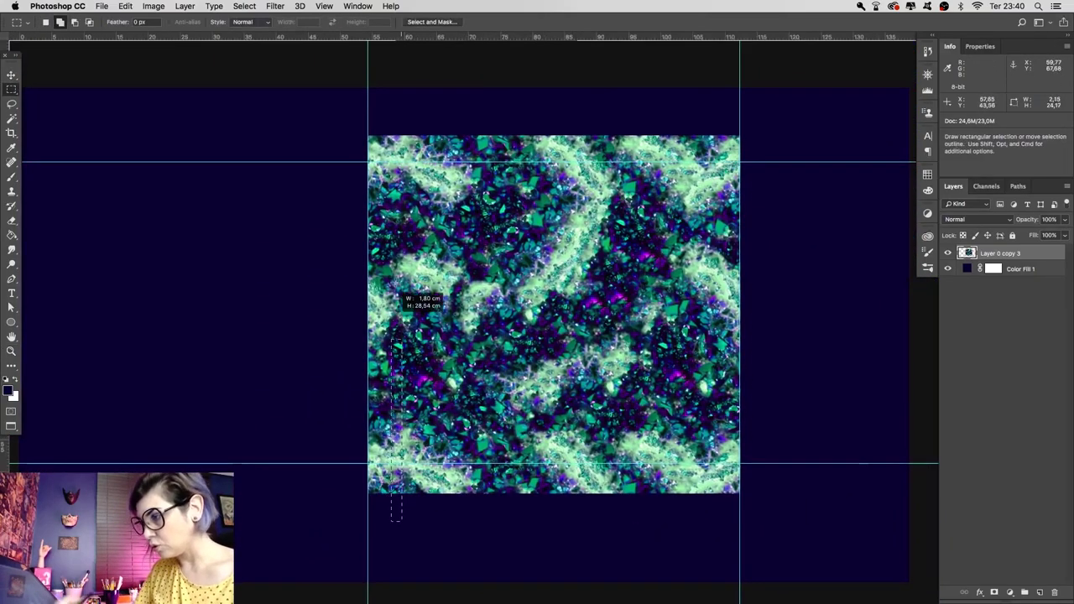
{"action": "left_click_drag", "start_coordinate": [391, 329], "coordinate": [369, 100]}
{"action": "key", "text": "v"}
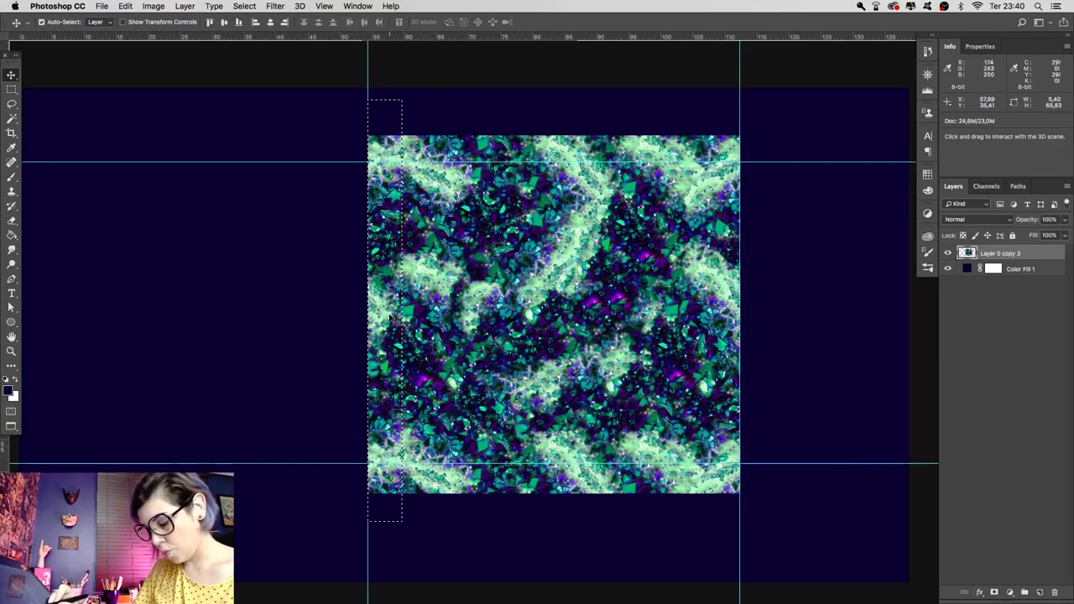
{"action": "left_click_drag", "start_coordinate": [386, 321], "coordinate": [780, 319]}
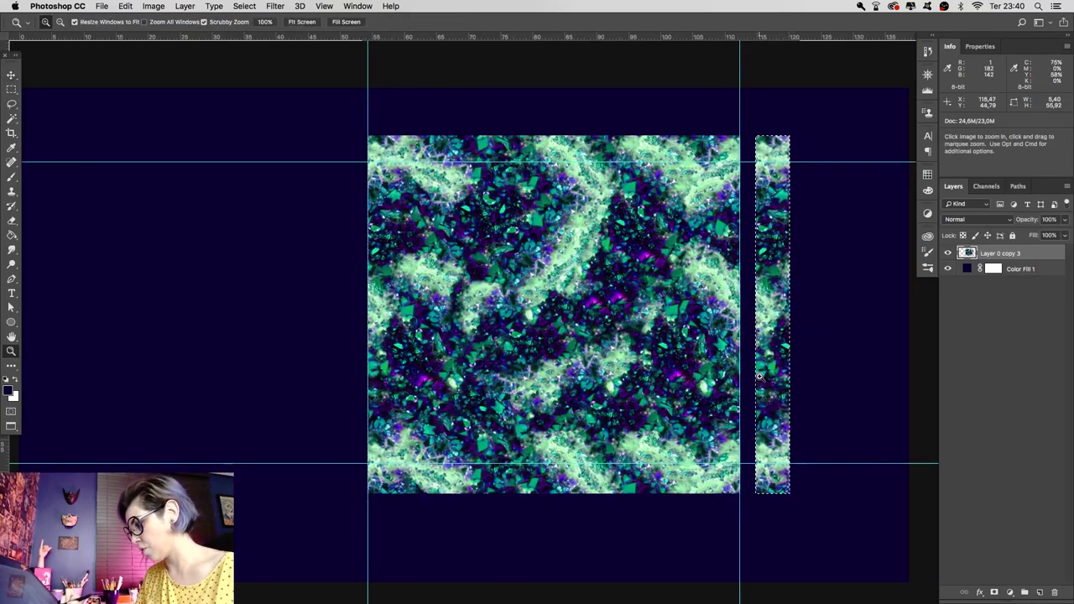
{"action": "left_click", "coordinate": [808, 379], "text": "super"}
{"action": "mouse_move", "coordinate": [807, 379]}
{"action": "left_mouse_down"}
{"action": "mouse_move", "coordinate": [728, 382]}
{"action": "mouse_move", "coordinate": [639, 452]}
{"action": "left_mouse_up"}
{"action": "key", "text": "z"}
{"action": "left_click_drag", "start_coordinate": [698, 419], "coordinate": [690, 419]}
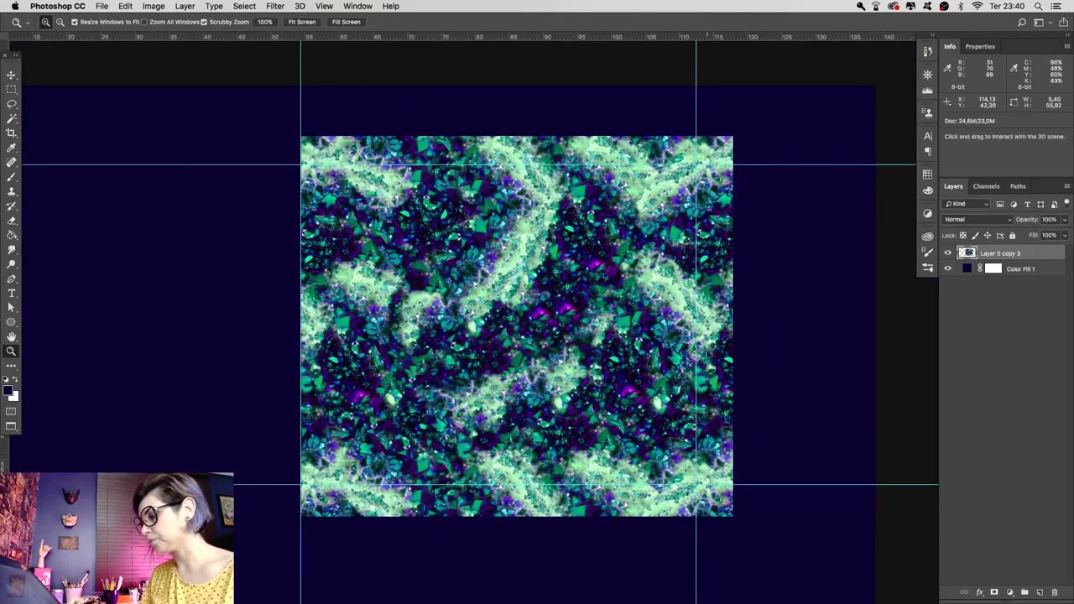
Shift the tile layer left about 1.69 cm and view the whole canvas
{"action": "key", "text": "v"}
{"action": "left_click_drag", "start_coordinate": [719, 357], "coordinate": [702, 365]}
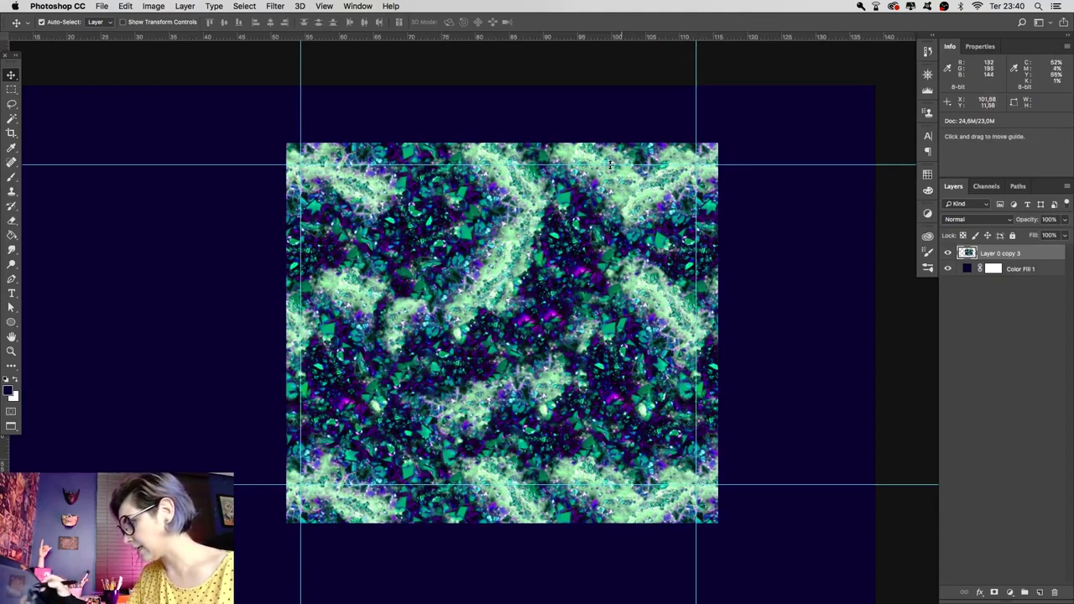
{"action": "key", "text": "alt+bracketleft"}
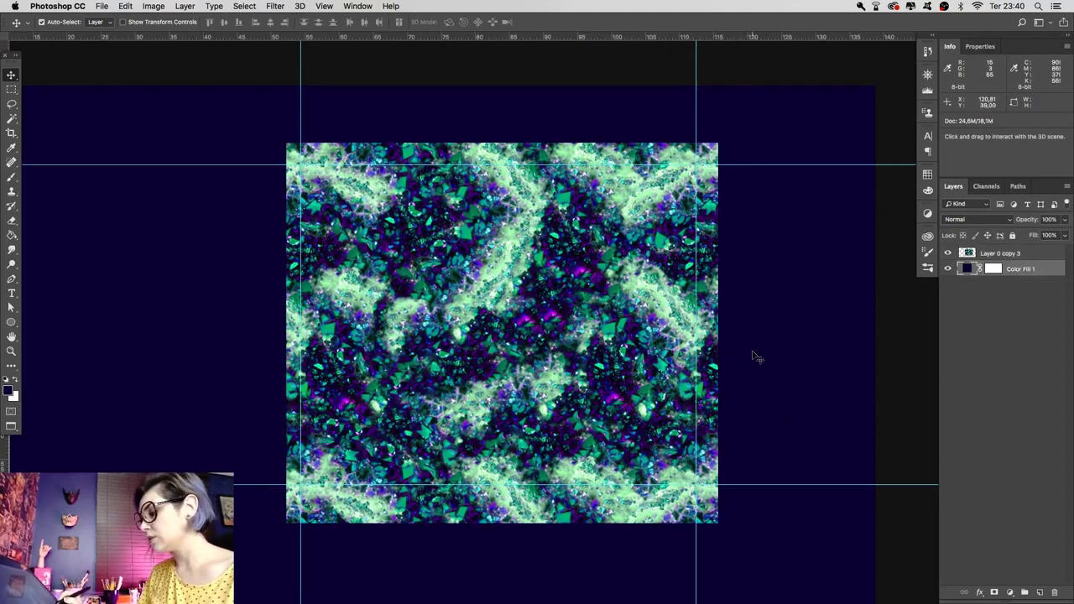
{"action": "key", "text": "z"}
{"action": "left_click_drag", "start_coordinate": [752, 355], "coordinate": [723, 352]}
Trim the canvas by Bottom Right Pixel Color and inspect the trimmed tile
{"action": "left_click", "coordinate": [153, 6]}
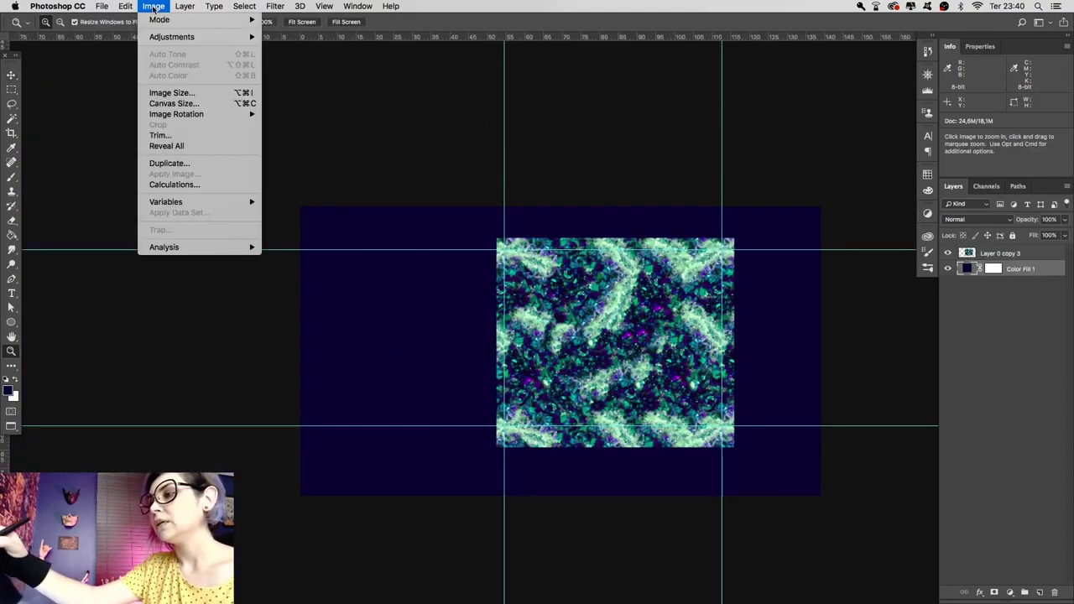
{"action": "left_click", "coordinate": [168, 135]}
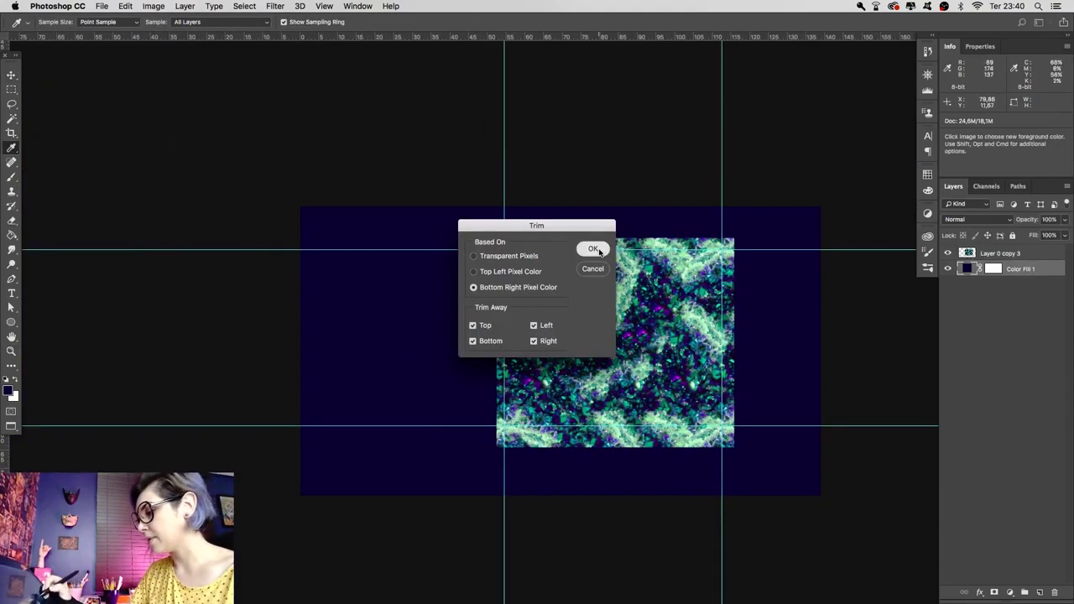
{"action": "left_click", "coordinate": [590, 247]}
{"action": "left_click_drag", "start_coordinate": [601, 307], "coordinate": [751, 479]}
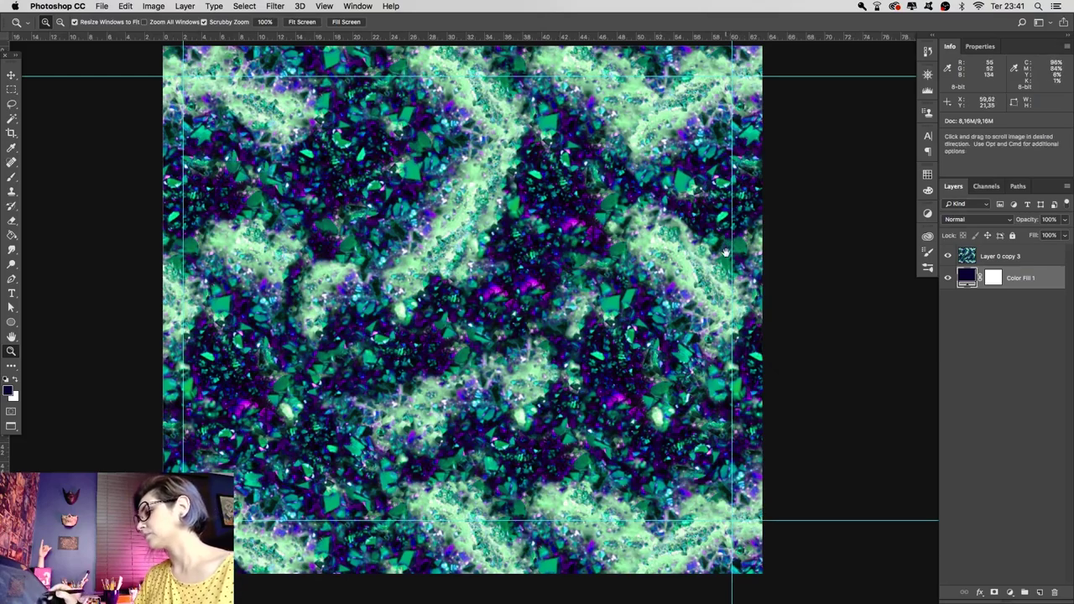
{"action": "left_click_drag", "start_coordinate": [729, 255], "coordinate": [543, 231]}
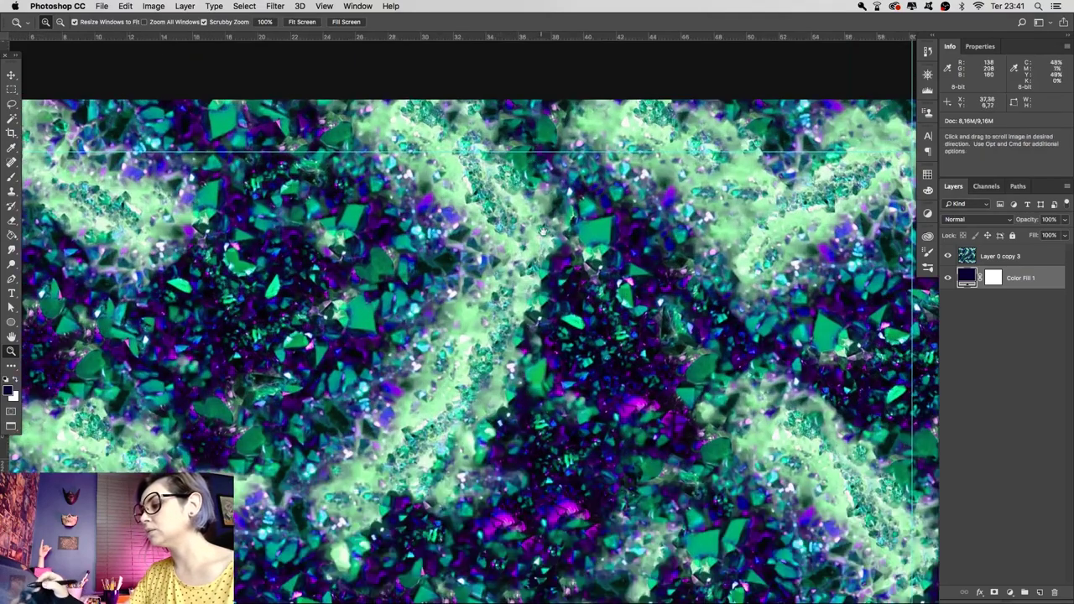
{"action": "left_click", "coordinate": [572, 368], "text": "alt"}
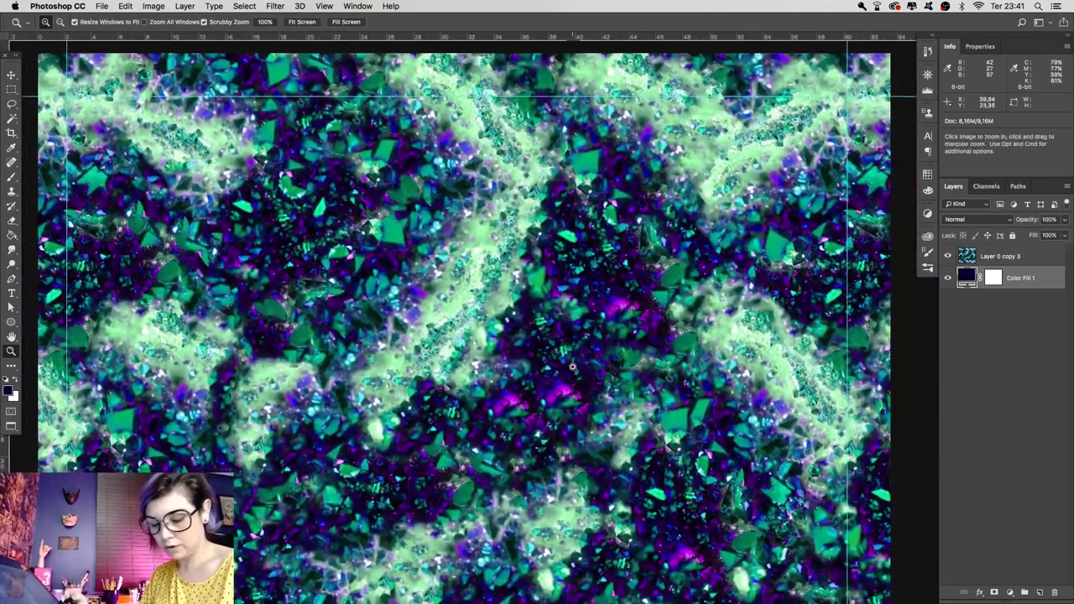
Open the Camera Raw Filter on the Layer 0 copy 3 tile layer
{"action": "key", "text": "ctrl+f"}
{"action": "key", "text": "Escape"}
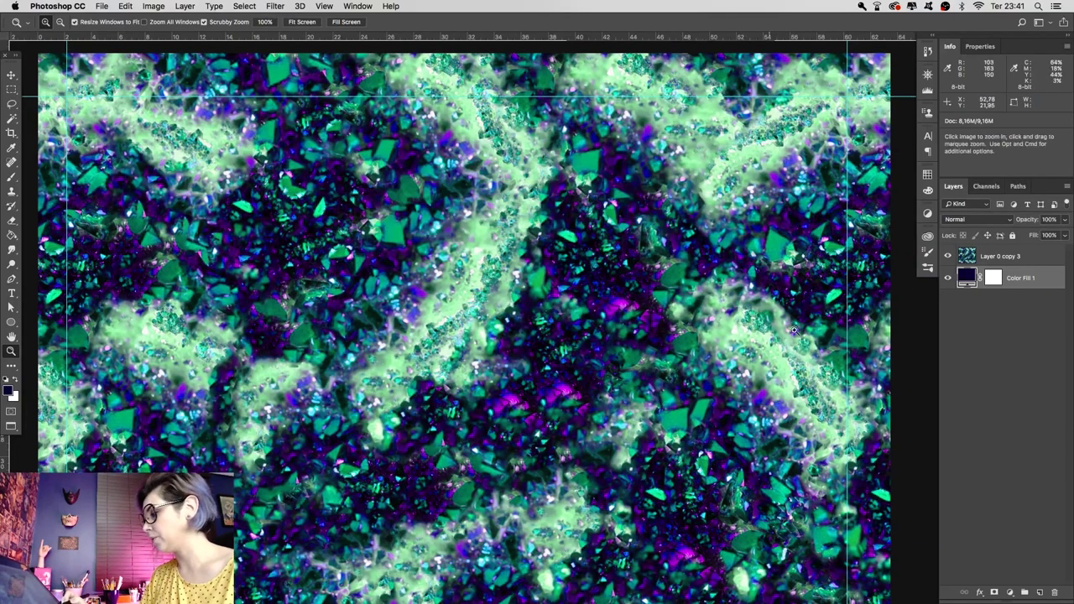
{"action": "left_click", "coordinate": [1000, 256]}
{"action": "key", "text": "ctrl+f"}
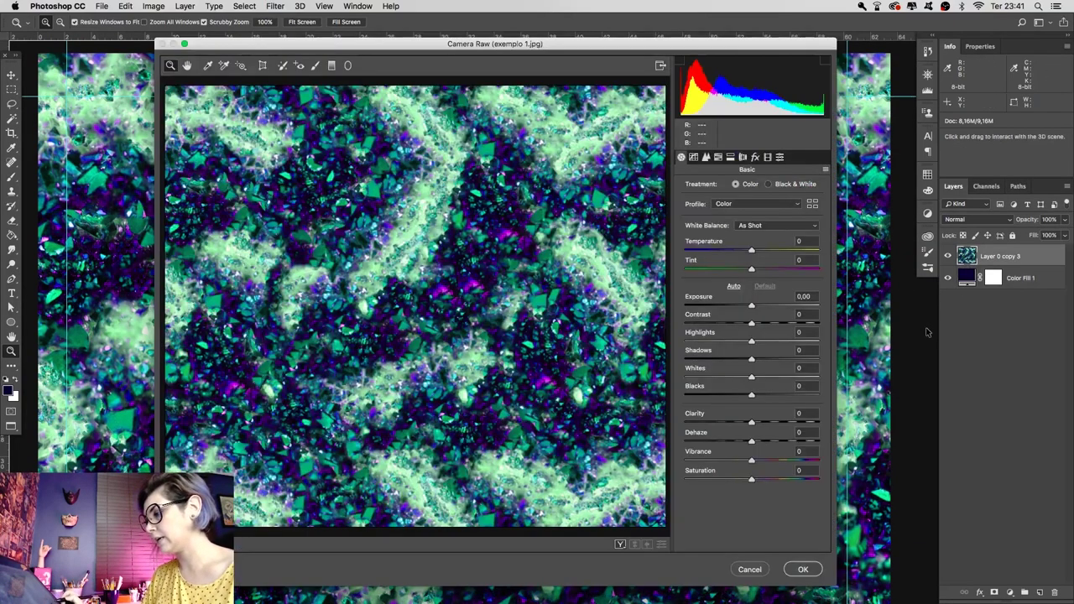
Raise Luminance noise reduction to 53 in the Detail settings
{"action": "left_click", "coordinate": [705, 157]}
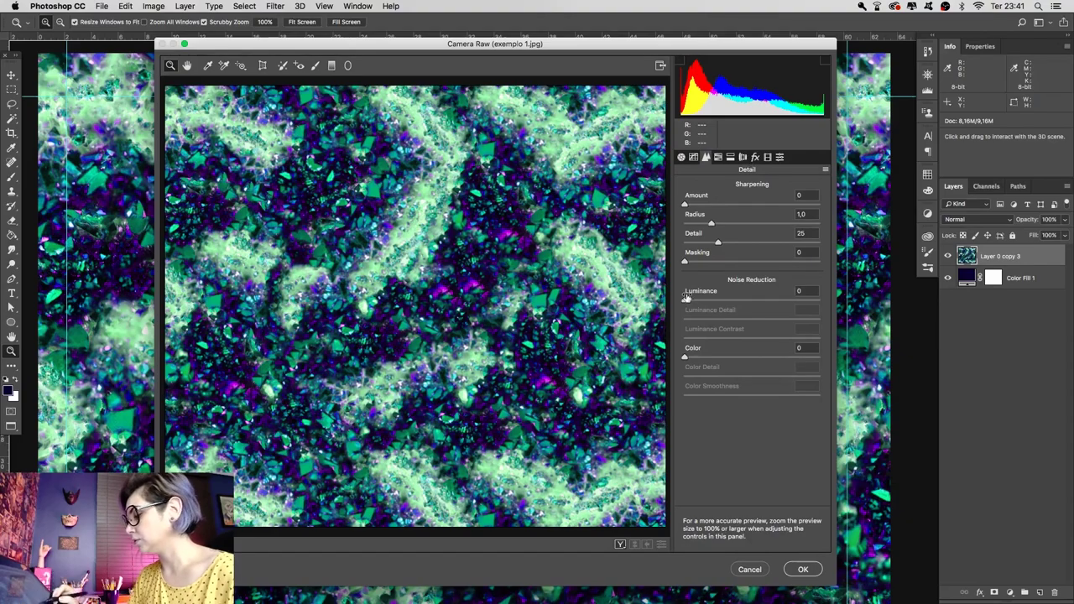
{"action": "left_click_drag", "start_coordinate": [745, 309], "coordinate": [745, 309]}
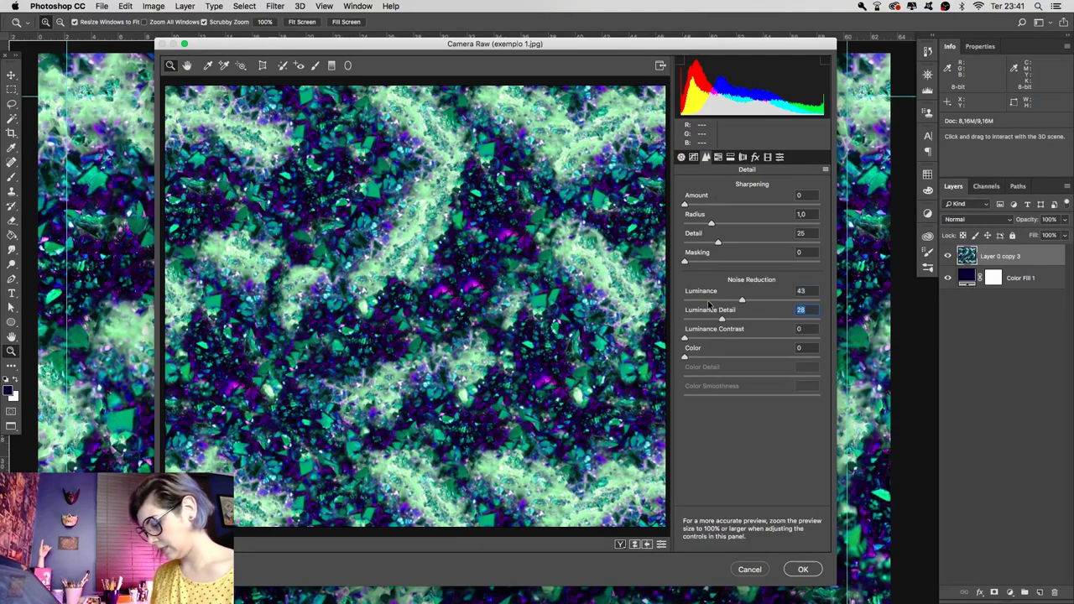
{"action": "key", "text": "super+plus"}
{"action": "key", "text": "super+plus"}
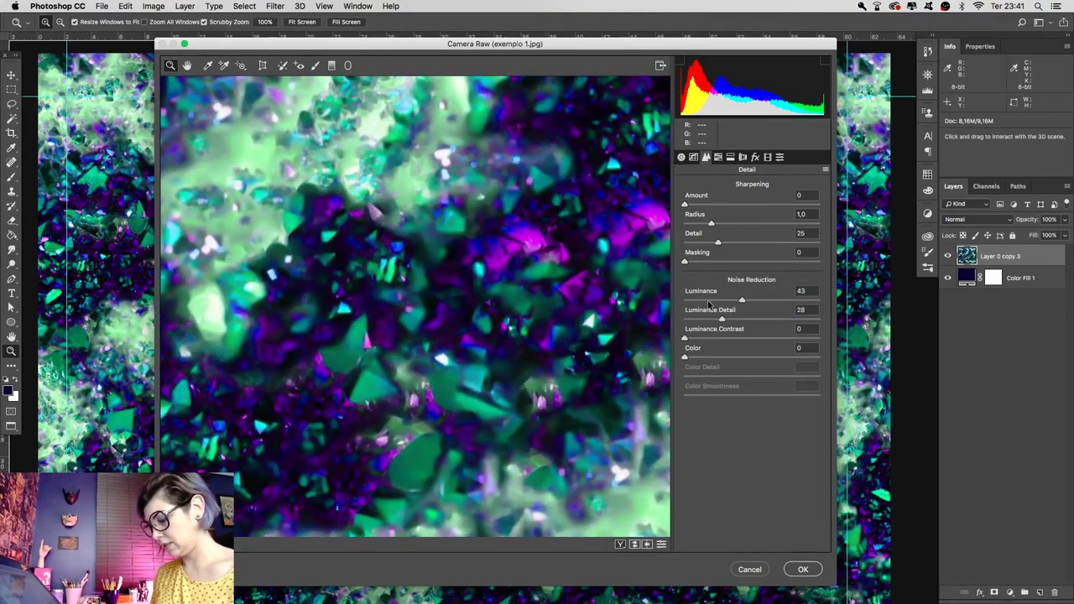
{"action": "key", "text": "super+minus"}
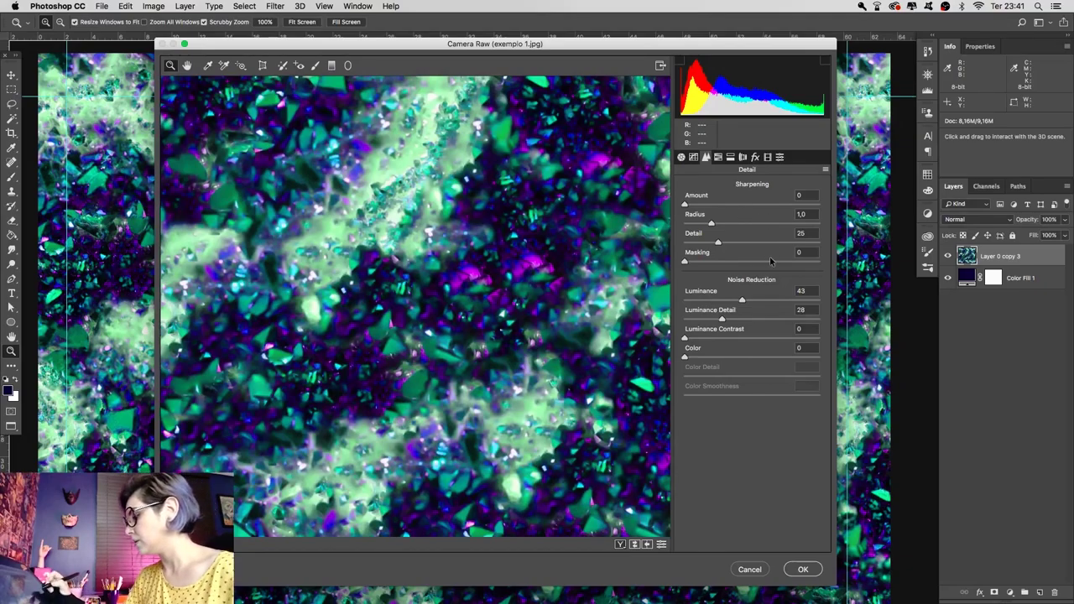
{"action": "left_click_drag", "start_coordinate": [742, 300], "coordinate": [763, 301]}
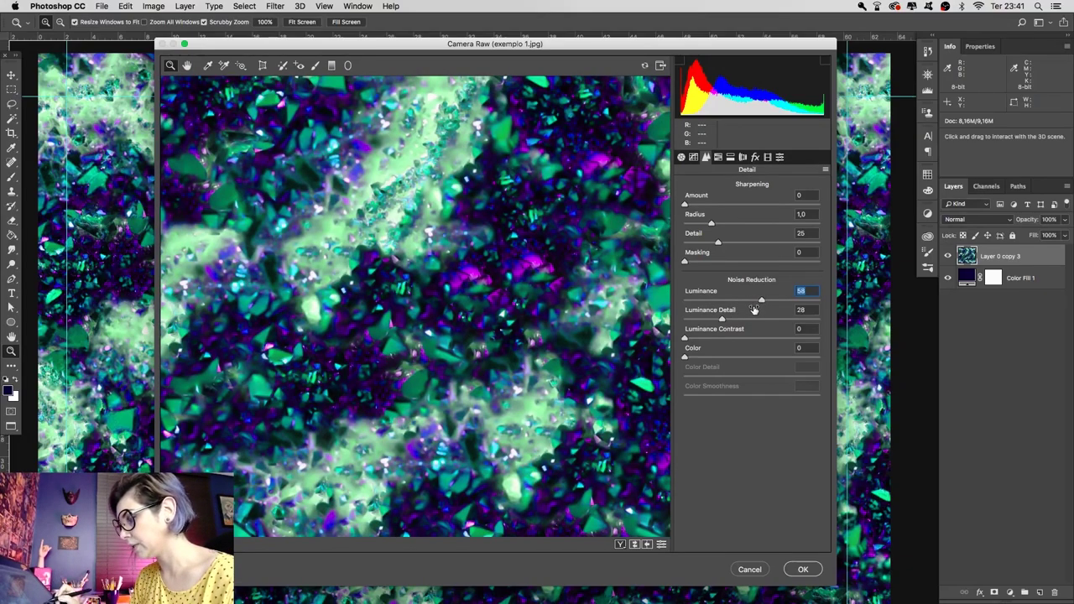
Set Temperature -11, Exposure +0.30, Shadows -4 and Blacks -33 in Basic
{"action": "key", "text": "super+alt+1"}
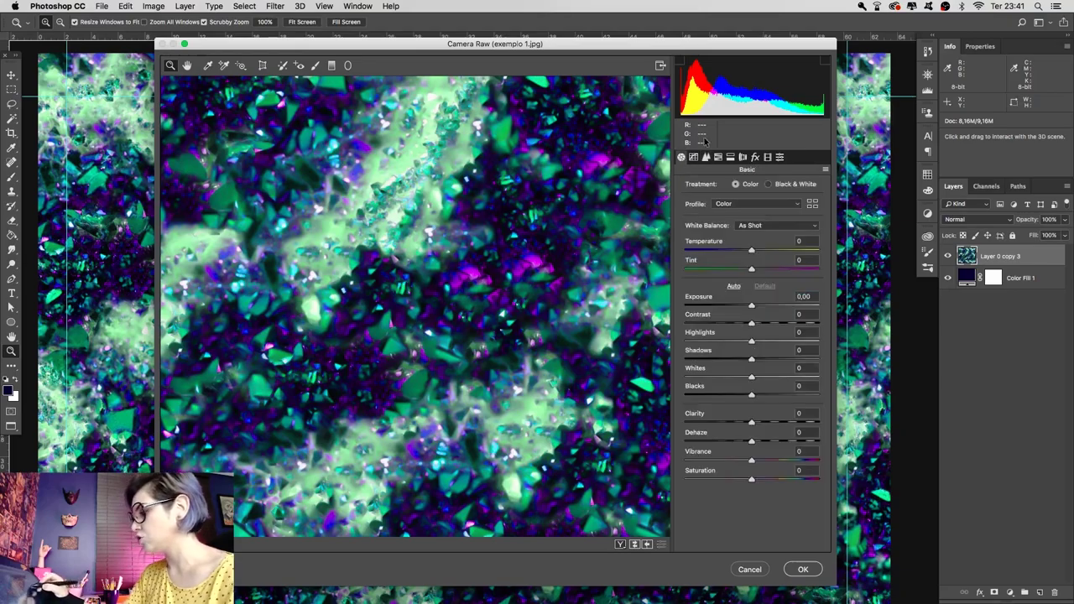
{"action": "left_click_drag", "start_coordinate": [760, 246], "coordinate": [746, 254]}
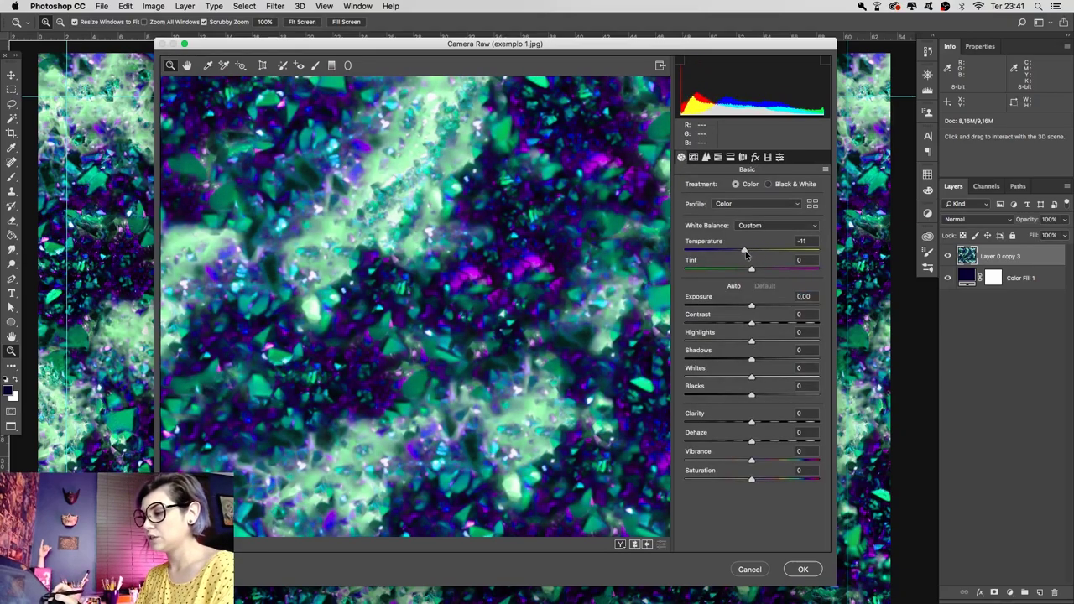
{"action": "left_click_drag", "start_coordinate": [752, 305], "coordinate": [756, 305]}
{"action": "left_click_drag", "start_coordinate": [752, 395], "coordinate": [729, 394]}
{"action": "left_click_drag", "start_coordinate": [751, 359], "coordinate": [765, 341]}
{"action": "left_click_drag", "start_coordinate": [751, 460], "coordinate": [748, 481]}
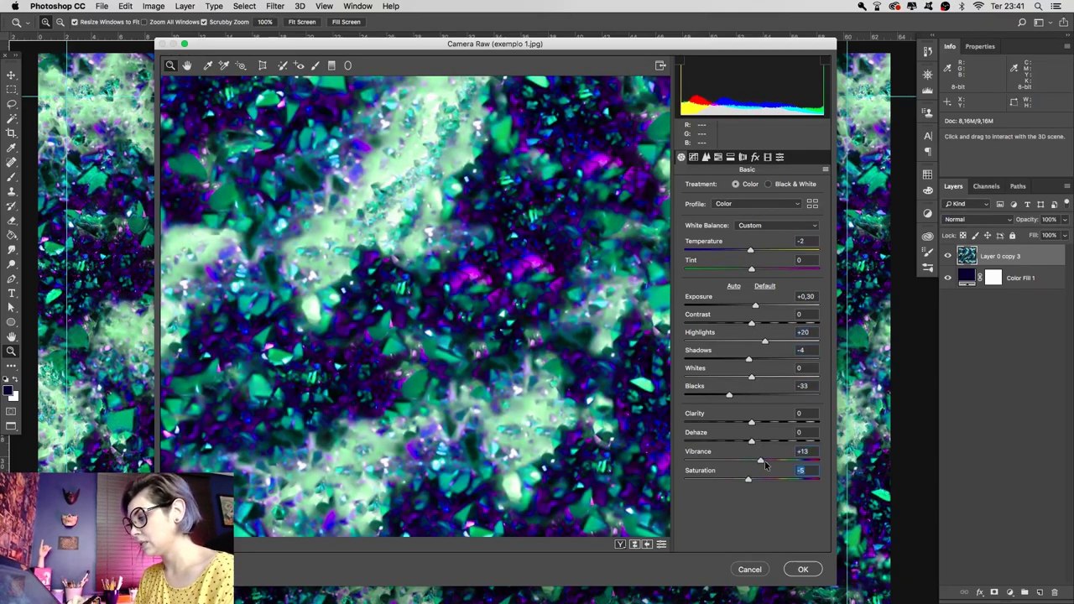
Browse the Split Toning, Effects, Calibration, HSL and Tone Curve panels, returning to Basic
{"action": "left_click", "coordinate": [717, 157]}
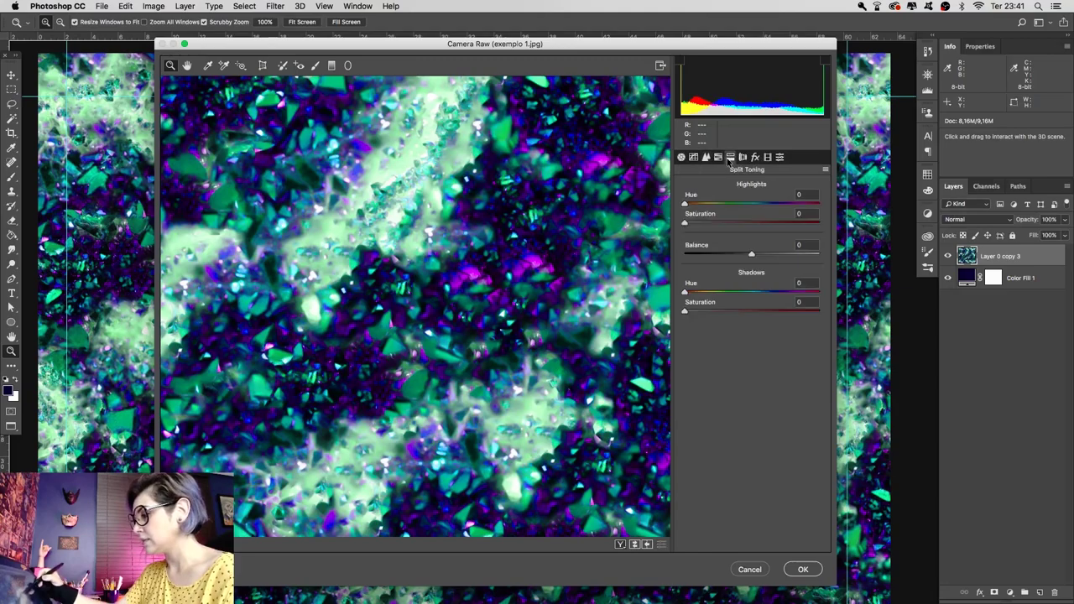
{"action": "left_click", "coordinate": [744, 157]}
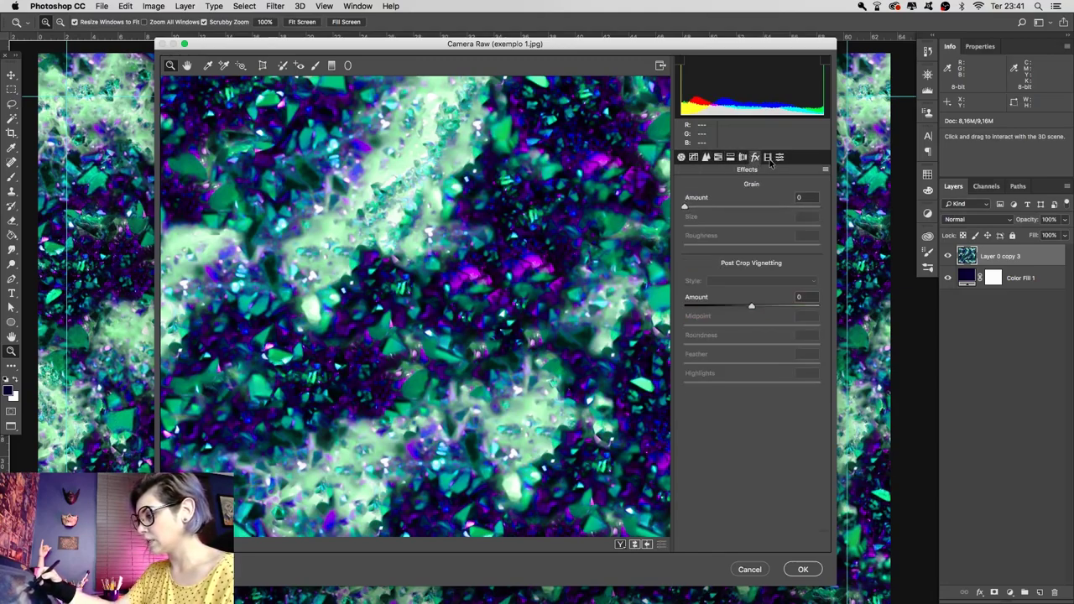
{"action": "left_click", "coordinate": [767, 157]}
{"action": "left_click", "coordinate": [767, 158]}
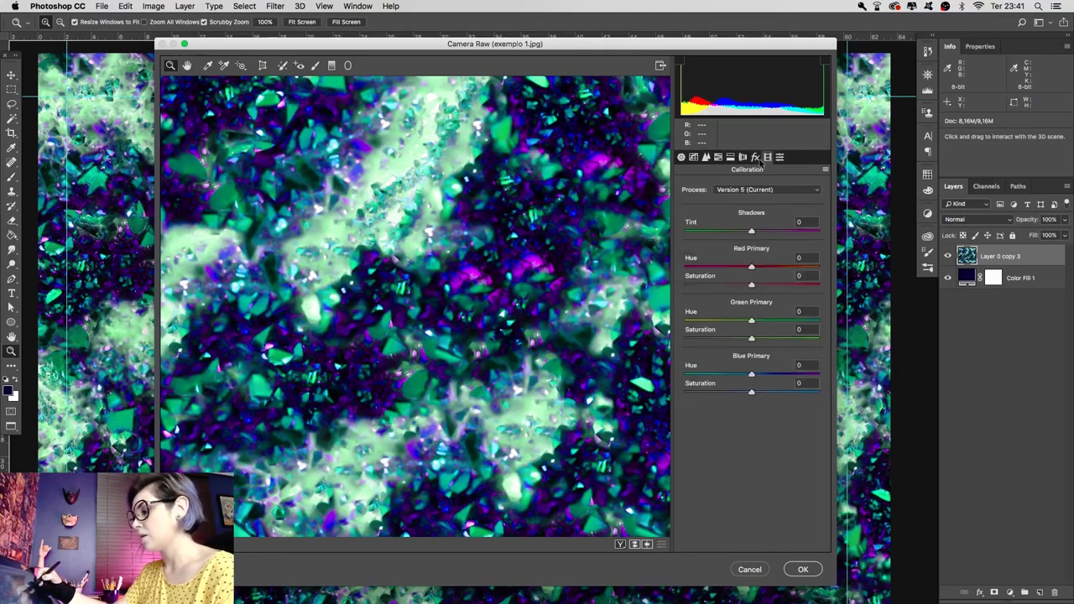
{"action": "left_click", "coordinate": [744, 157]}
{"action": "left_click", "coordinate": [706, 157]}
{"action": "left_click", "coordinate": [681, 157]}
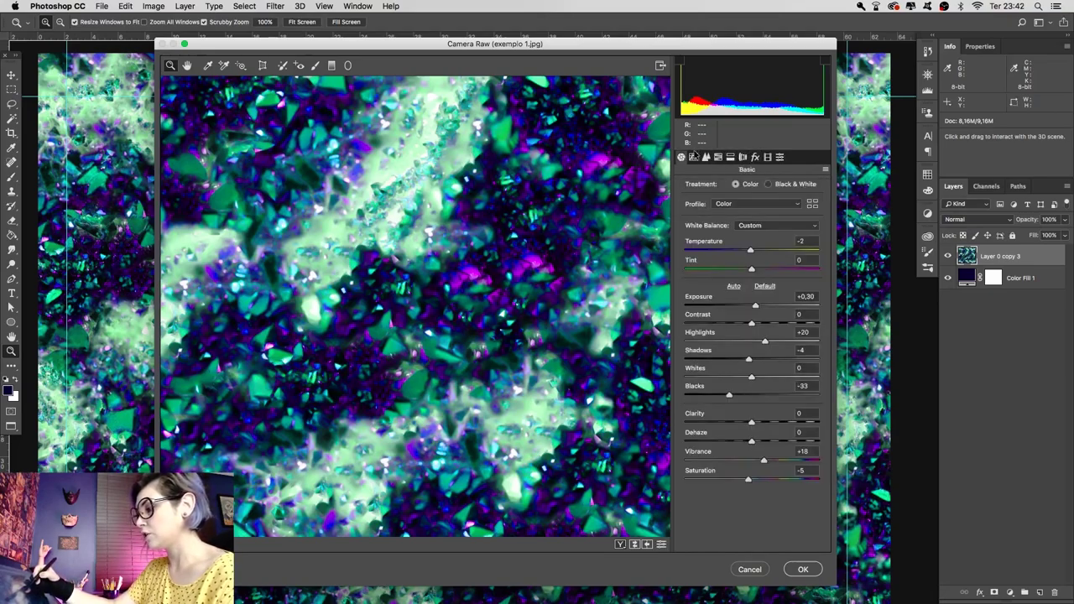
Set Vibrance to +23 and Saturation to -3, then apply the Camera Raw edits
{"action": "left_click_drag", "start_coordinate": [768, 464], "coordinate": [748, 485]}
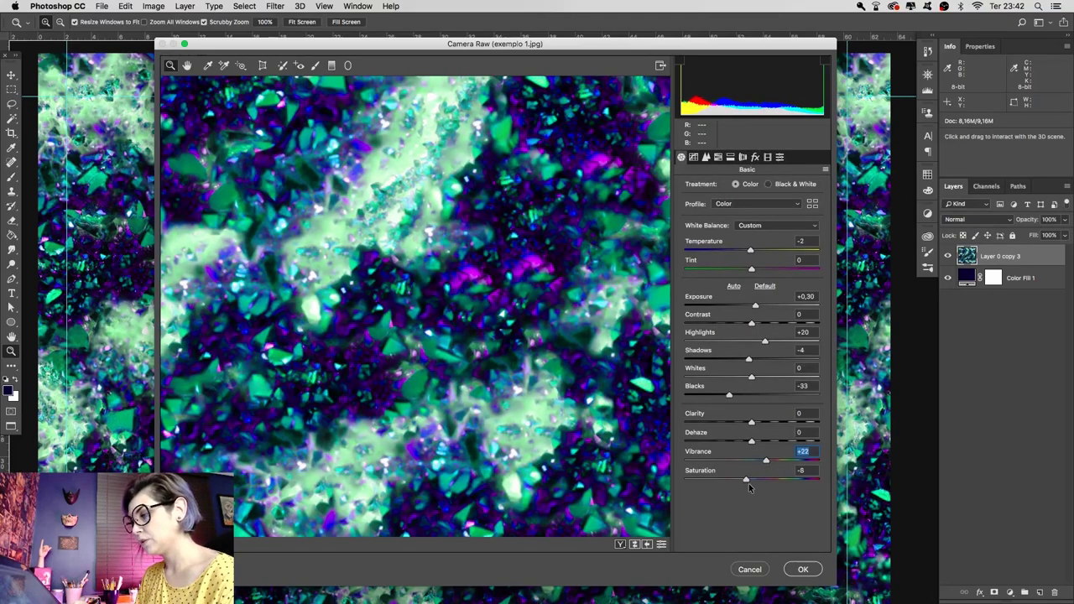
{"action": "left_click", "coordinate": [750, 484]}
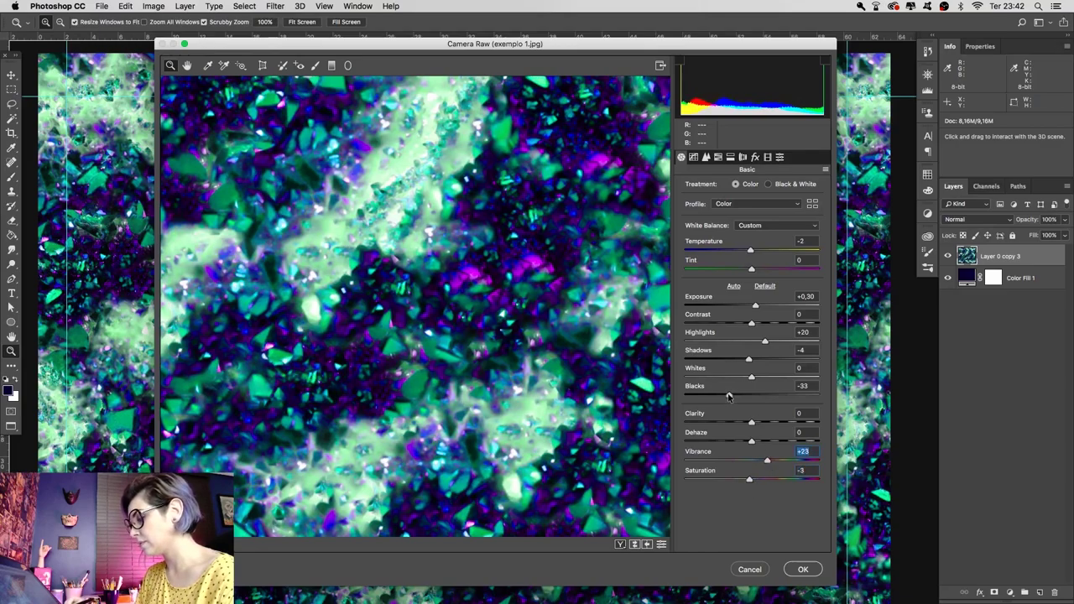
{"action": "left_click", "coordinate": [803, 569]}
{"action": "mouse_move", "coordinate": [805, 551]}
{"action": "left_mouse_down"}
{"action": "mouse_move", "coordinate": [700, 456]}
{"action": "mouse_move", "coordinate": [722, 456]}
{"action": "left_mouse_up"}
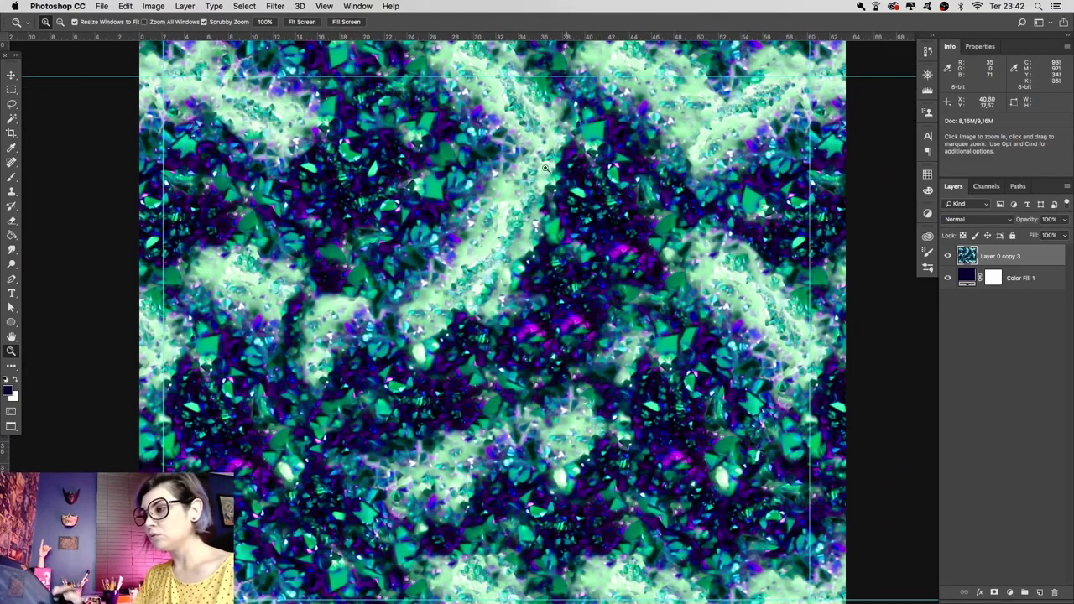
Apply Oil Paint with Stylization 0.7, Cleanliness 1.6 and Scale 1.0
{"action": "left_click", "coordinate": [274, 6]}
{"action": "mouse_move", "coordinate": [284, 213]}
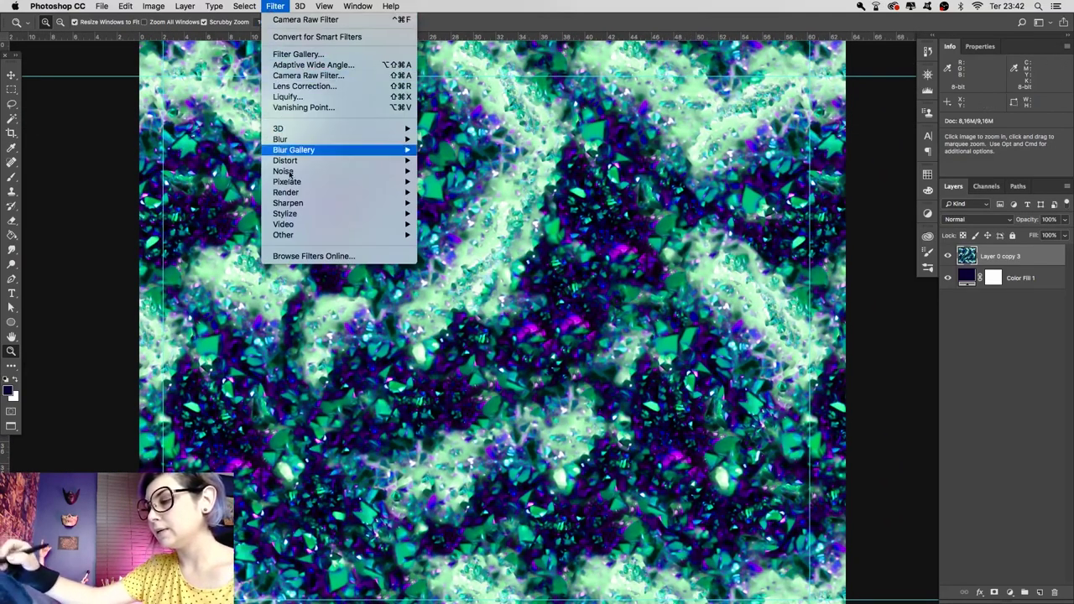
{"action": "left_click", "coordinate": [447, 256]}
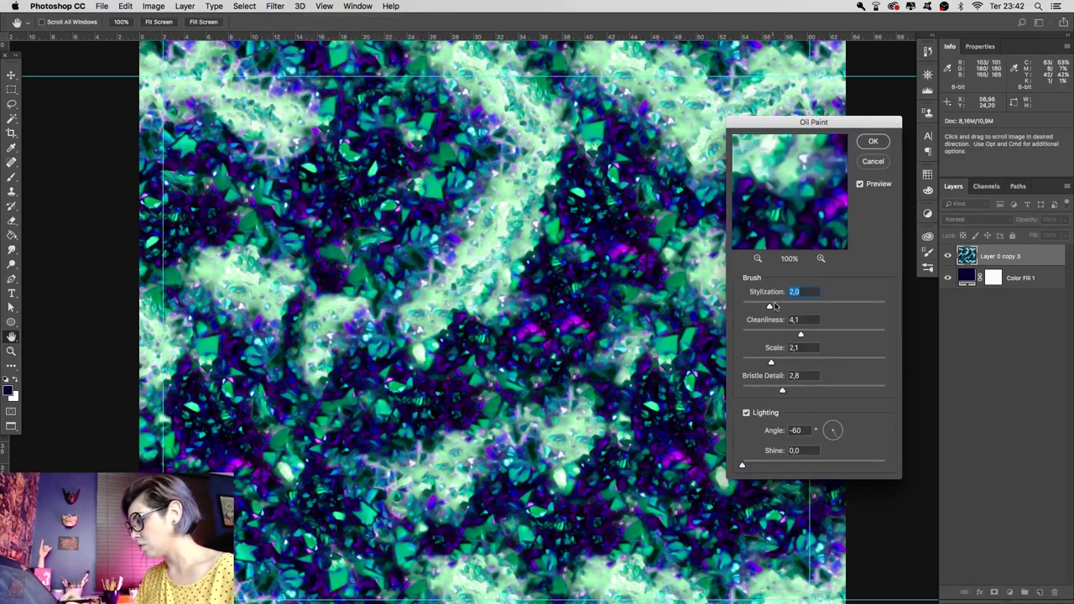
{"action": "left_click_drag", "start_coordinate": [769, 308], "coordinate": [750, 308]}
{"action": "left_click_drag", "start_coordinate": [801, 334], "coordinate": [776, 337]}
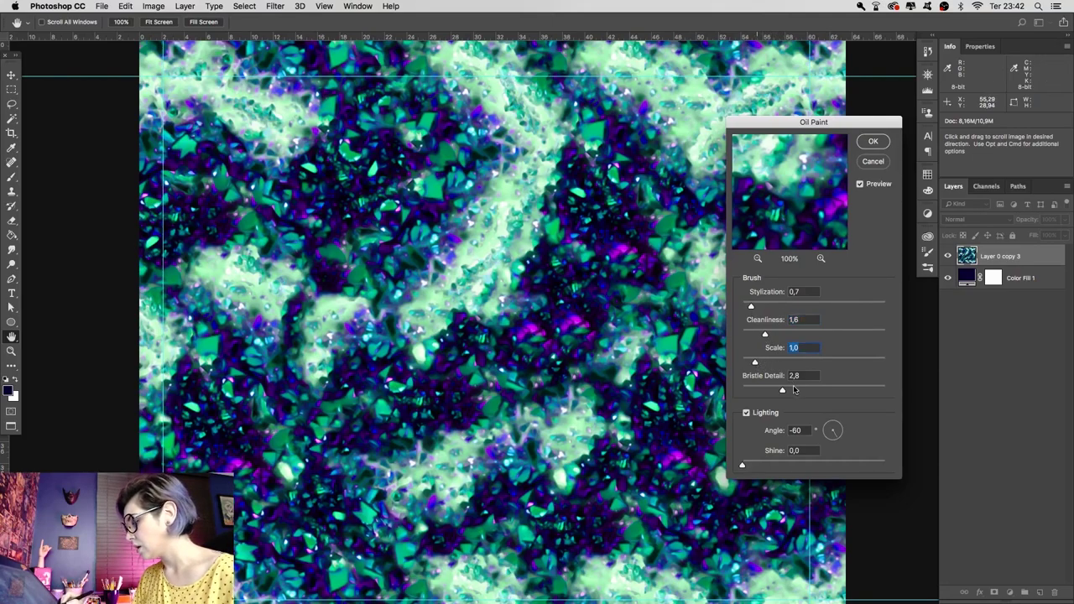
{"action": "left_click_drag", "start_coordinate": [767, 392], "coordinate": [749, 364]}
{"action": "left_click", "coordinate": [873, 141]}
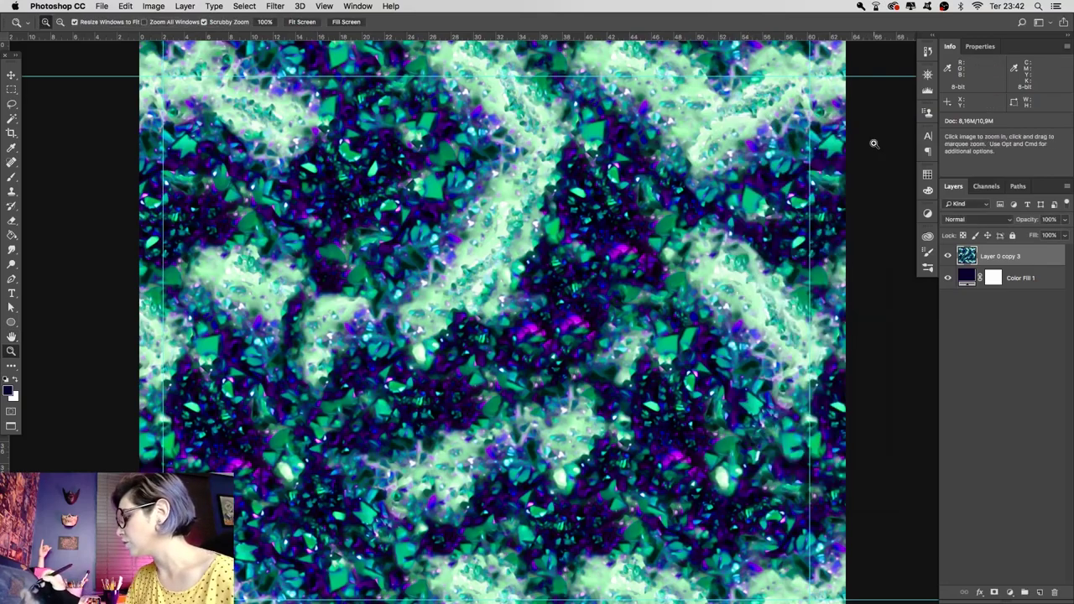
{"action": "scroll", "coordinate": [635, 402], "scroll_direction": "down", "scroll_amount": 3}
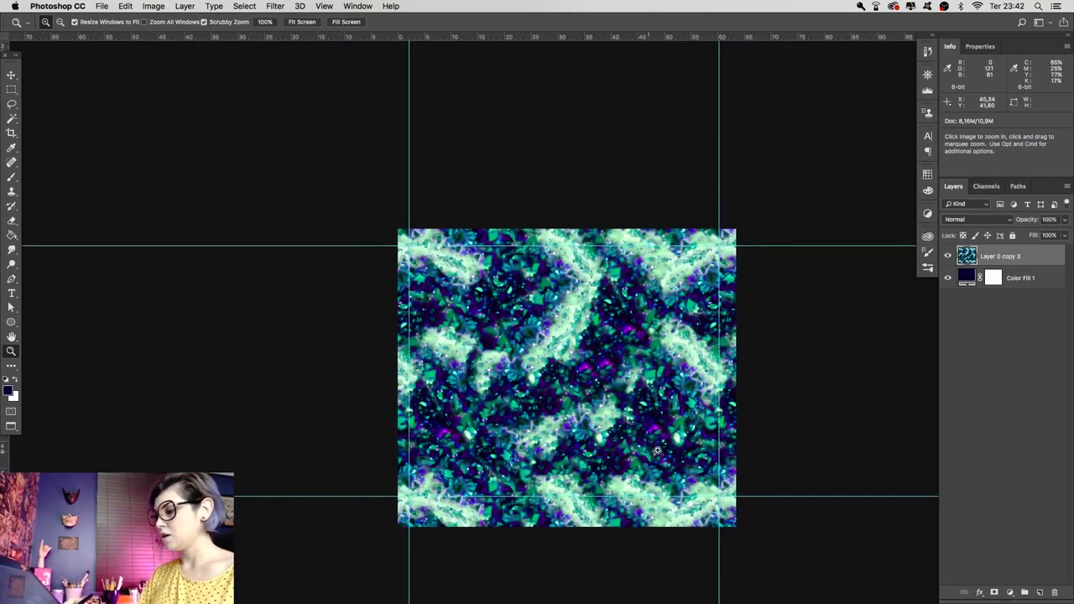
{"action": "scroll", "coordinate": [590, 320], "scroll_direction": "up", "scroll_amount": 6}
{"action": "scroll", "coordinate": [589, 320], "scroll_direction": "down", "scroll_amount": 1}
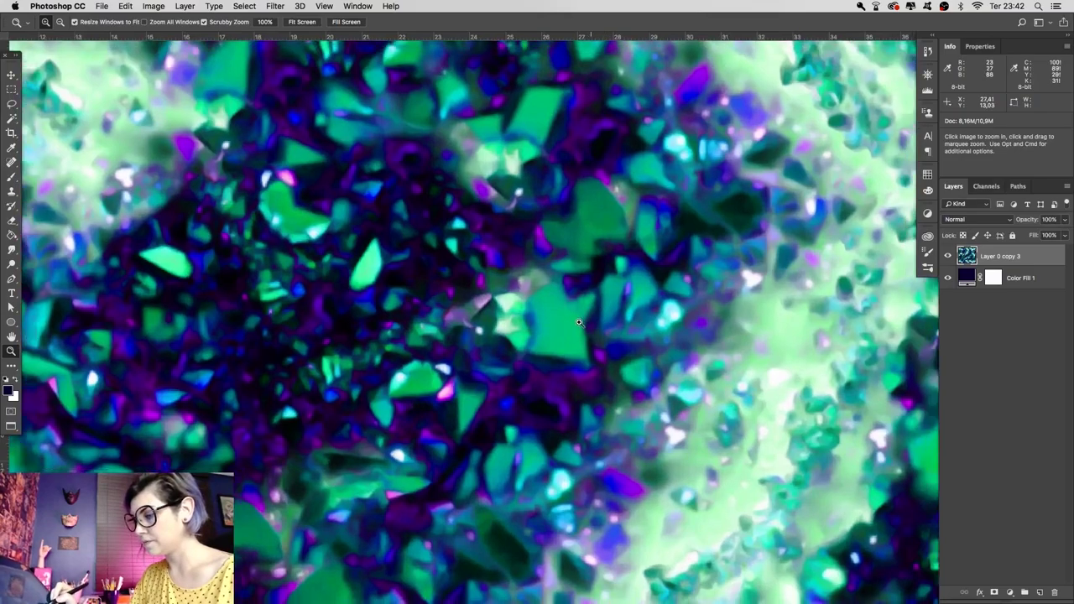
{"action": "scroll", "coordinate": [604, 361], "scroll_direction": "down", "scroll_amount": 2}
{"action": "scroll", "coordinate": [634, 437], "scroll_direction": "up", "scroll_amount": 2}
{"action": "scroll", "coordinate": [635, 438], "scroll_direction": "up", "scroll_amount": 2}
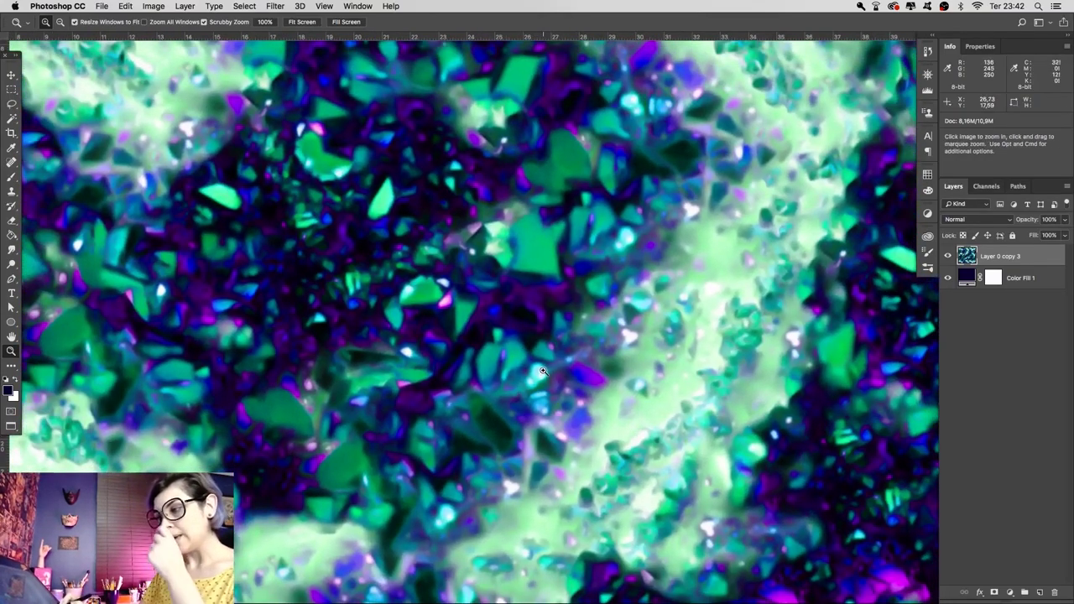
{"action": "scroll", "coordinate": [543, 367], "scroll_direction": "down", "scroll_amount": 1}
{"action": "scroll", "coordinate": [546, 373], "scroll_direction": "down", "scroll_amount": 1}
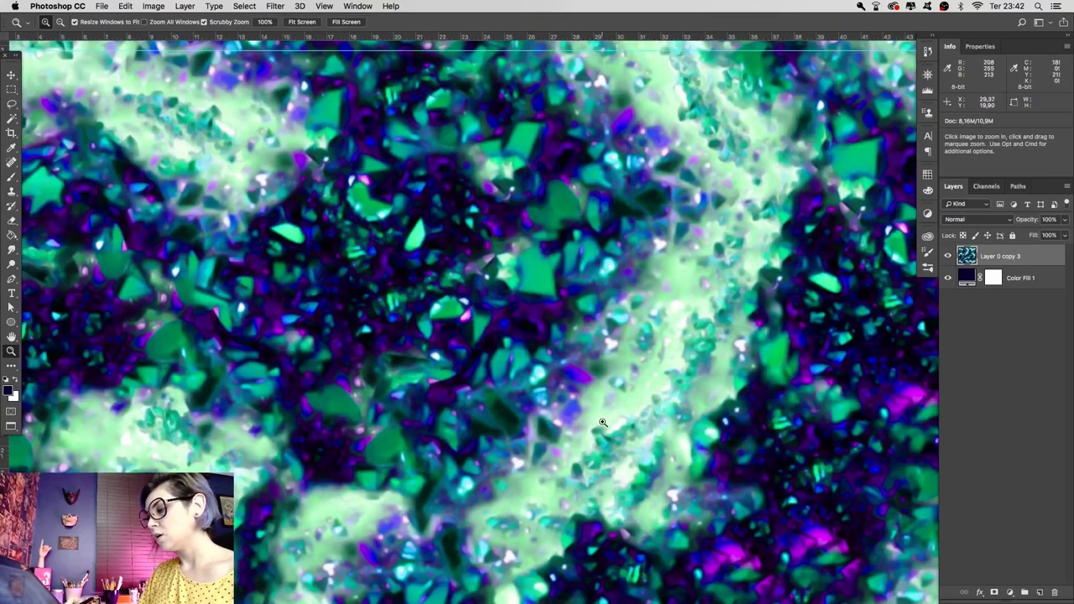
{"action": "scroll", "coordinate": [592, 422], "scroll_direction": "down", "scroll_amount": 1}
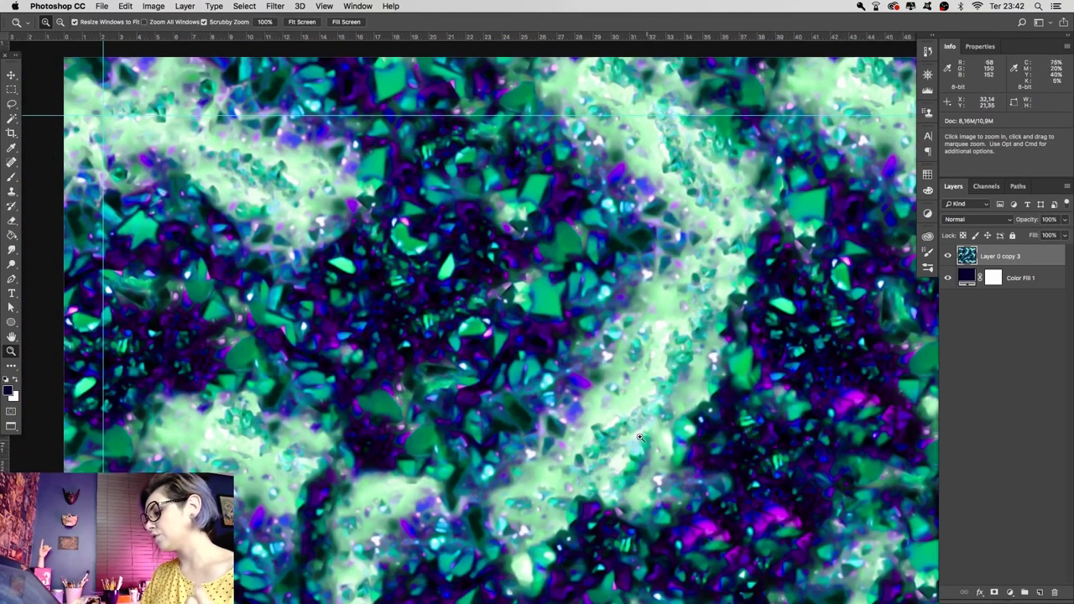
{"action": "scroll", "coordinate": [600, 424], "scroll_direction": "down", "scroll_amount": 1}
{"action": "scroll", "coordinate": [614, 444], "scroll_direction": "down", "scroll_amount": 1}
{"action": "scroll", "coordinate": [638, 432], "scroll_direction": "down", "scroll_amount": 1}
{"action": "scroll", "coordinate": [671, 420], "scroll_direction": "down", "scroll_amount": 3}
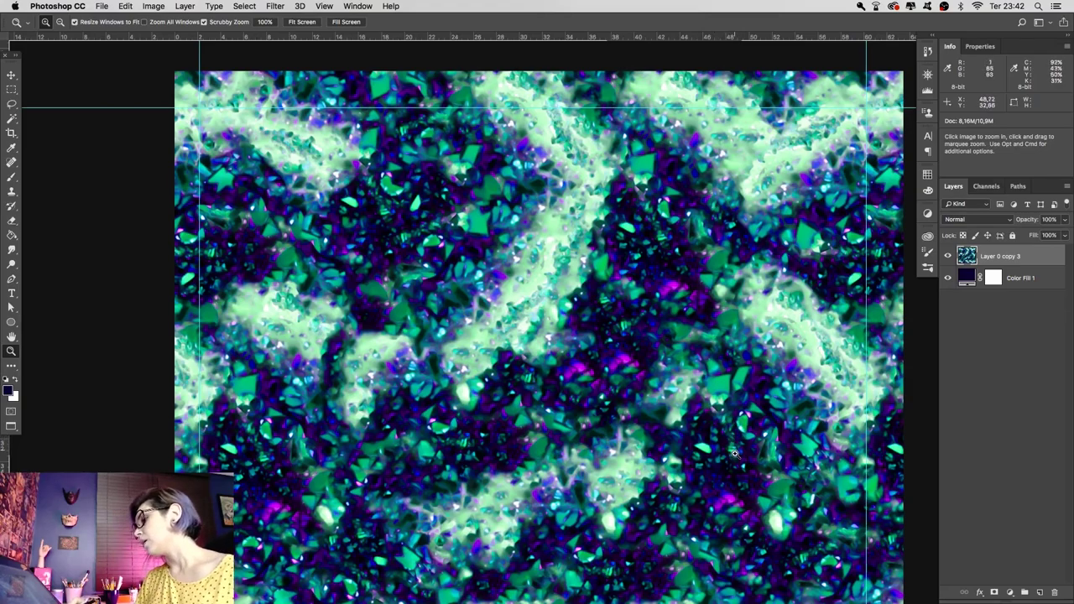
{"action": "scroll", "coordinate": [734, 453], "scroll_direction": "down", "scroll_amount": 3}
{"action": "scroll", "coordinate": [722, 437], "scroll_direction": "down", "scroll_amount": 2}
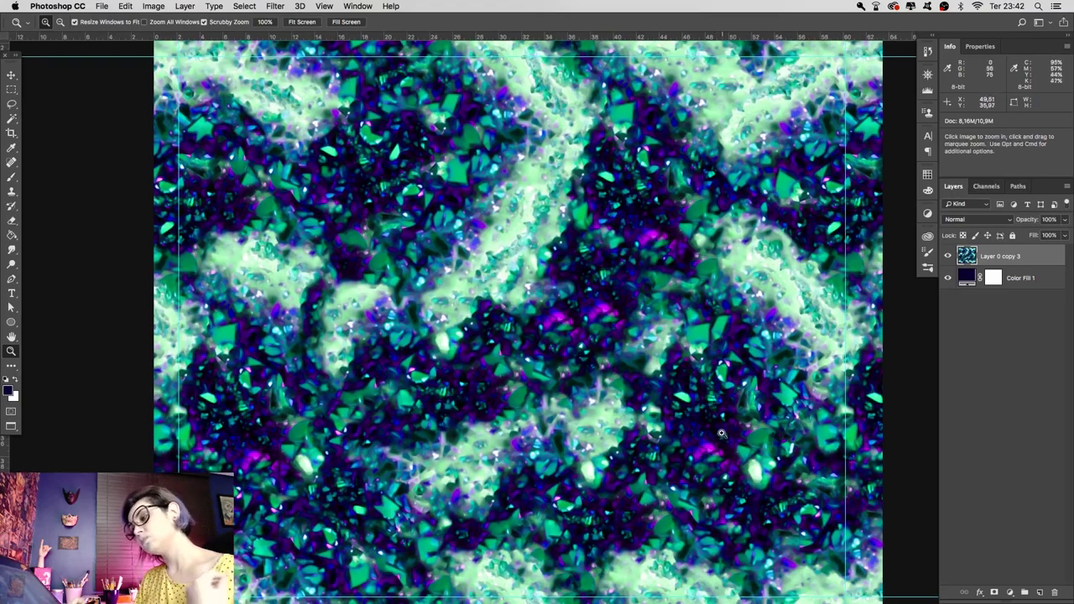
{"action": "scroll", "coordinate": [723, 441], "scroll_direction": "up", "scroll_amount": 2}
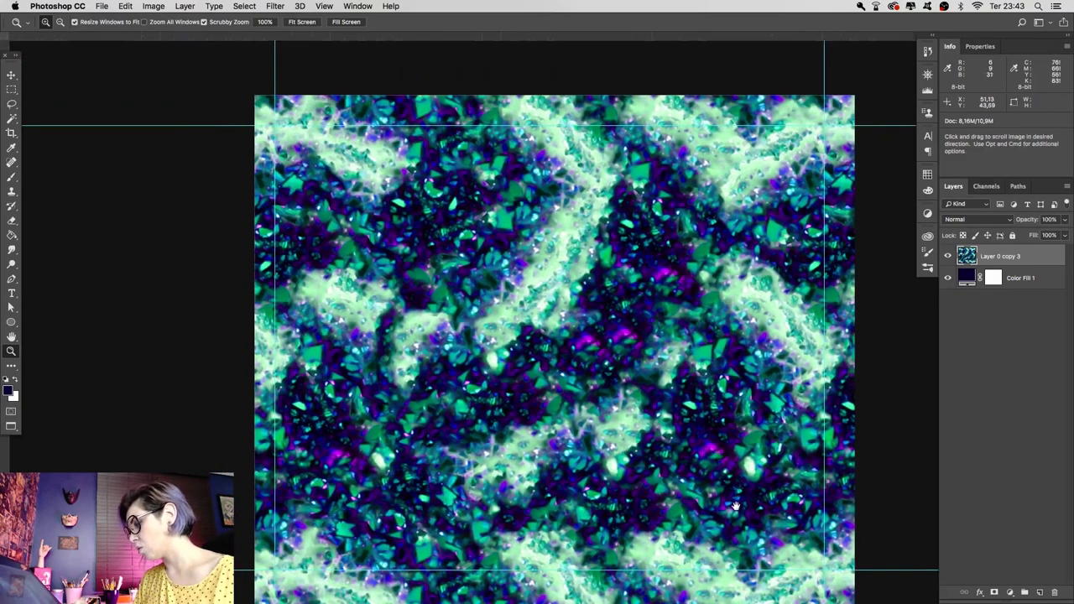
{"action": "scroll", "coordinate": [727, 496], "scroll_direction": "down", "scroll_amount": 1}
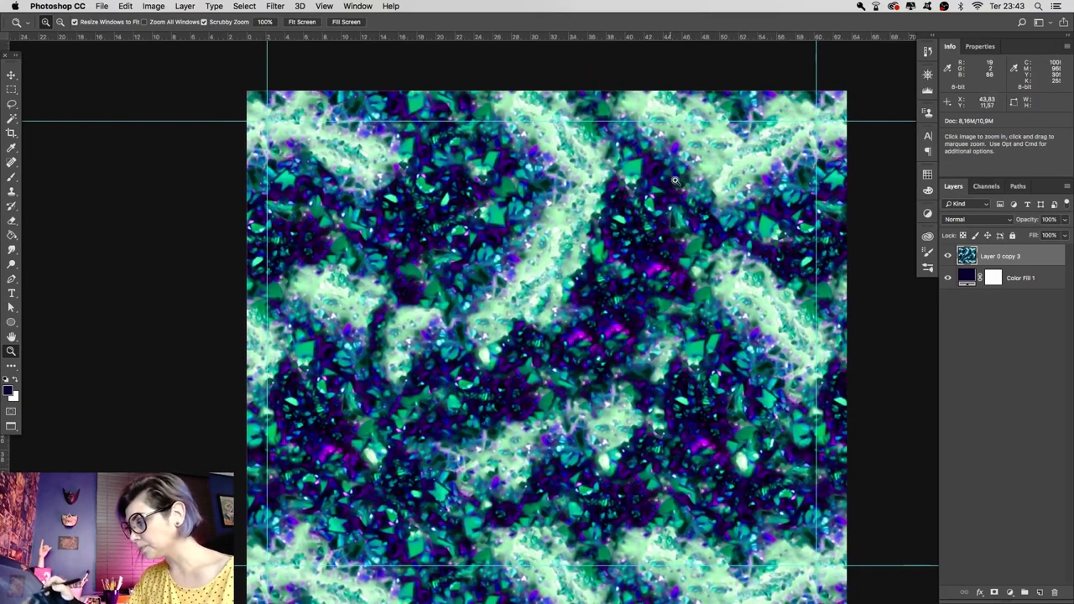
{"action": "scroll", "coordinate": [684, 183], "scroll_direction": "up", "scroll_amount": 2}
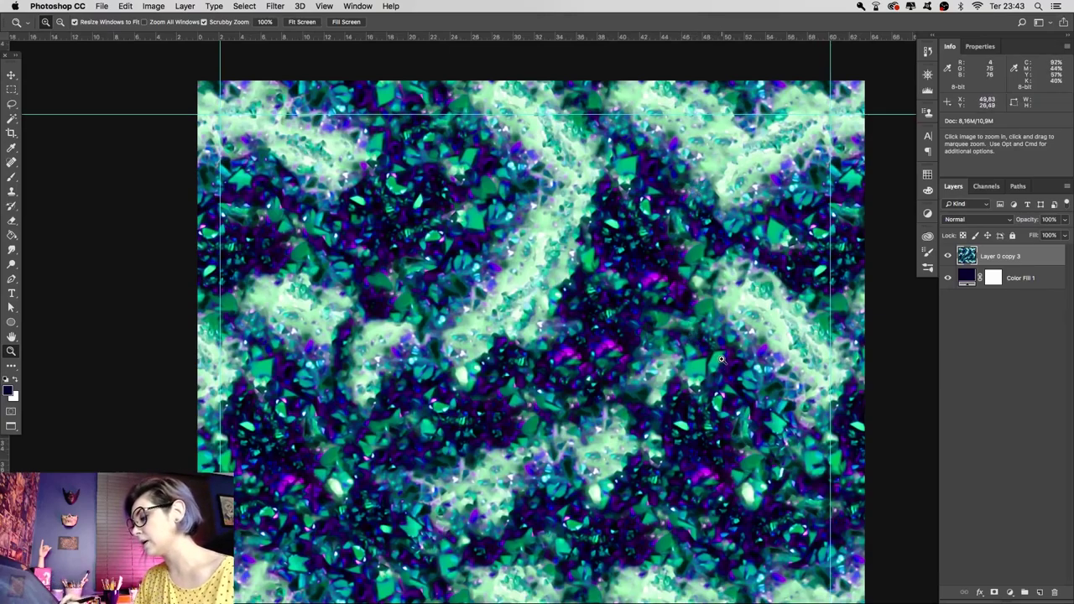
{"action": "scroll", "coordinate": [721, 359], "scroll_direction": "up", "scroll_amount": 3}
{"action": "scroll", "coordinate": [723, 358], "scroll_direction": "up", "scroll_amount": 2}
{"action": "scroll", "coordinate": [727, 357], "scroll_direction": "up", "scroll_amount": 1}
{"action": "scroll", "coordinate": [731, 356], "scroll_direction": "up", "scroll_amount": 1}
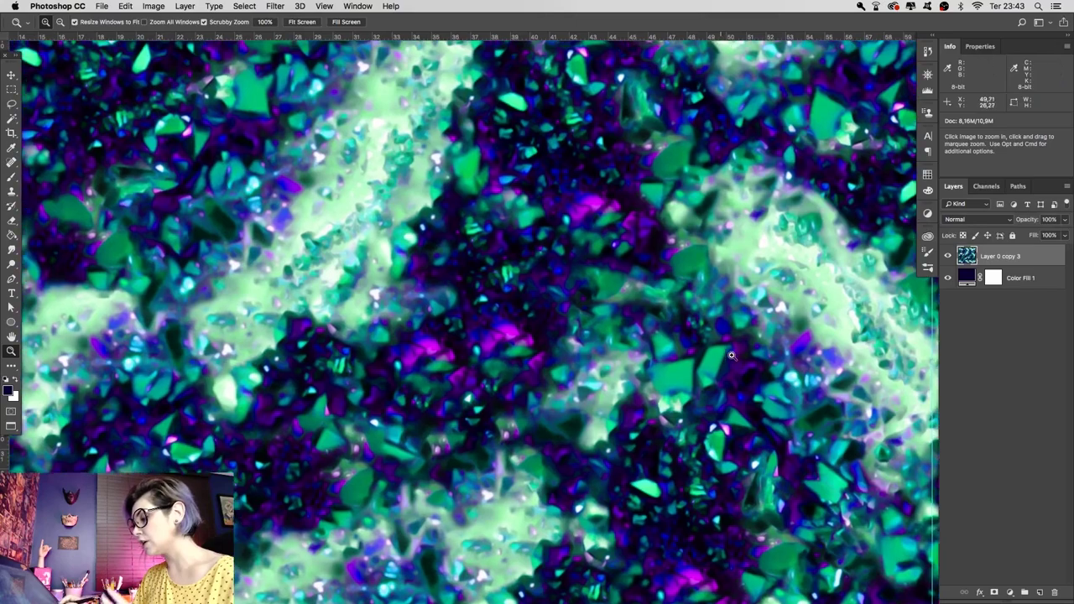
{"action": "scroll", "coordinate": [732, 356], "scroll_direction": "up", "scroll_amount": 1}
{"action": "scroll", "coordinate": [730, 352], "scroll_direction": "up", "scroll_amount": 1}
{"action": "scroll", "coordinate": [705, 327], "scroll_direction": "up", "scroll_amount": 1}
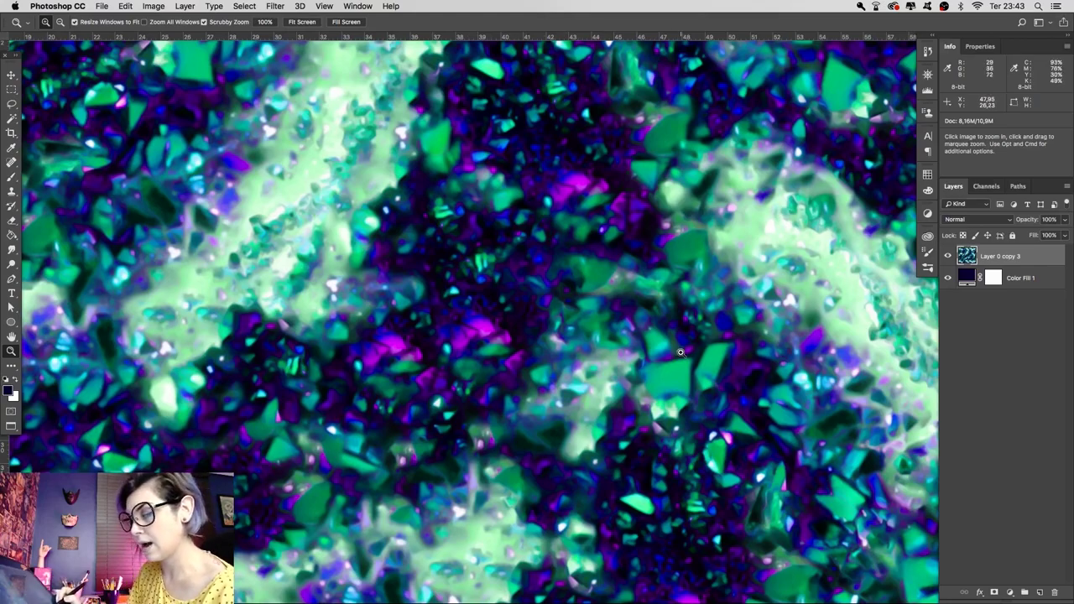
{"action": "scroll", "coordinate": [679, 356], "scroll_direction": "down", "scroll_amount": 1}
{"action": "scroll", "coordinate": [696, 378], "scroll_direction": "down", "scroll_amount": 1}
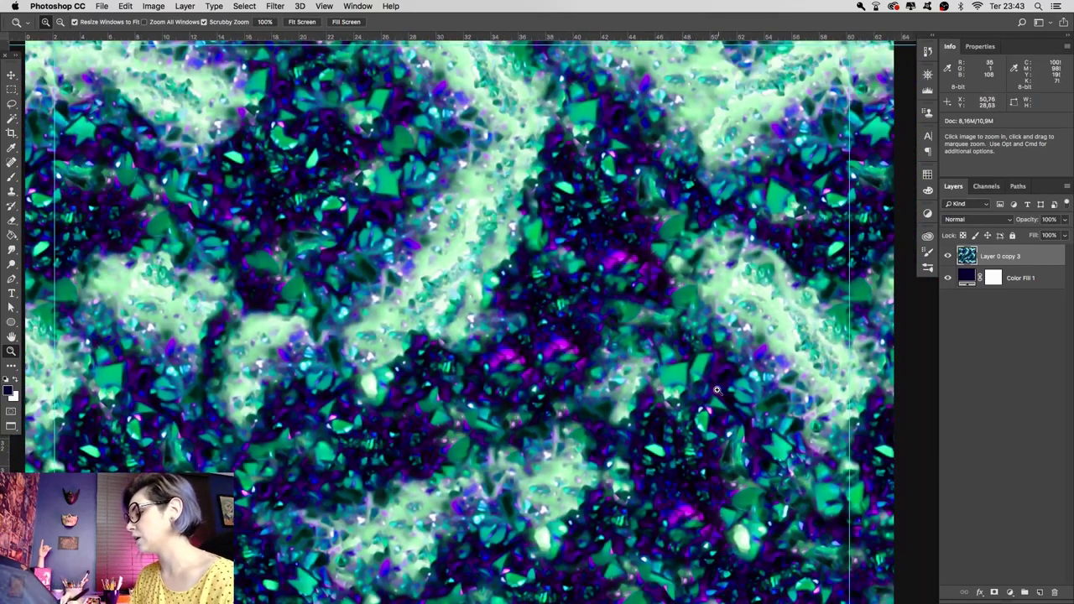
{"action": "scroll", "coordinate": [714, 399], "scroll_direction": "down", "scroll_amount": 1}
{"action": "scroll", "coordinate": [697, 411], "scroll_direction": "down", "scroll_amount": 1}
Crop the crystal tile's four edges to the guides, leaving 58,07 × 47,03 cm
{"action": "key", "text": "c"}
{"action": "left_click_drag", "start_coordinate": [552, 551], "coordinate": [552, 520]}
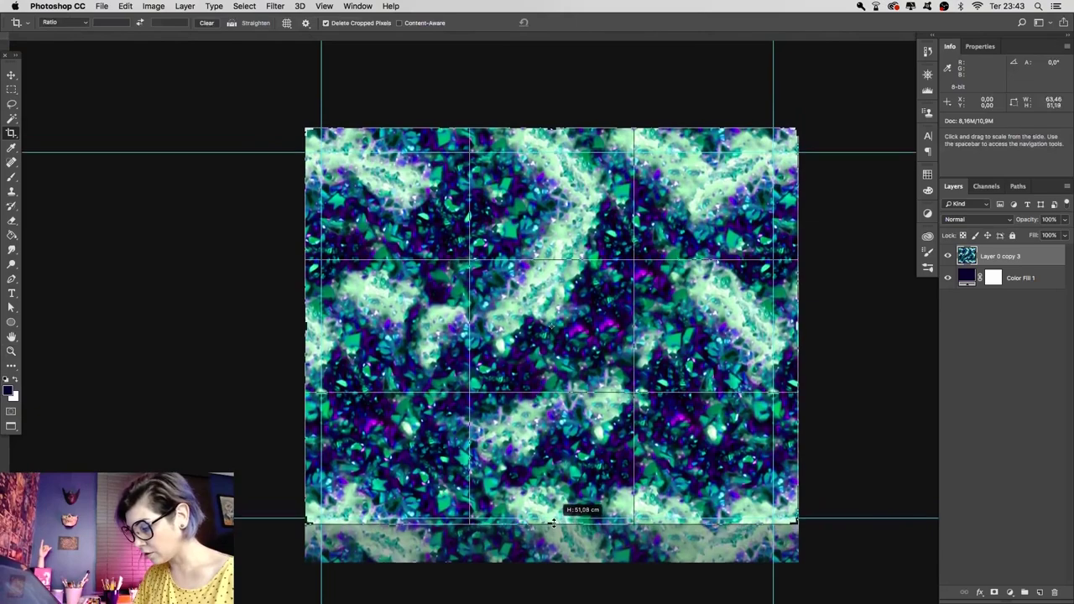
{"action": "left_click_drag", "start_coordinate": [552, 133], "coordinate": [552, 144]}
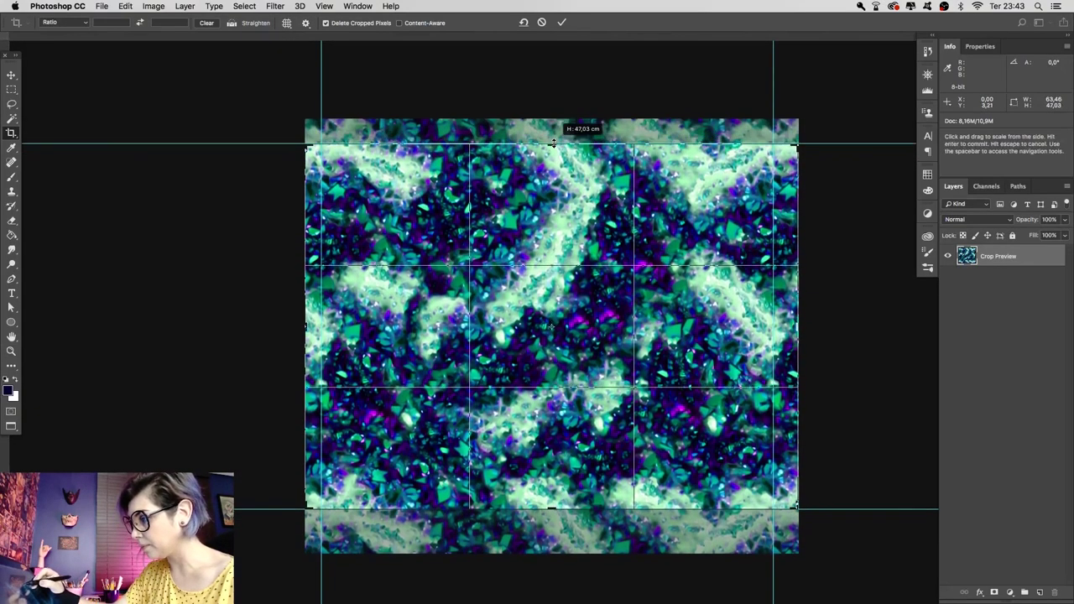
{"action": "left_click_drag", "start_coordinate": [305, 316], "coordinate": [323, 315]}
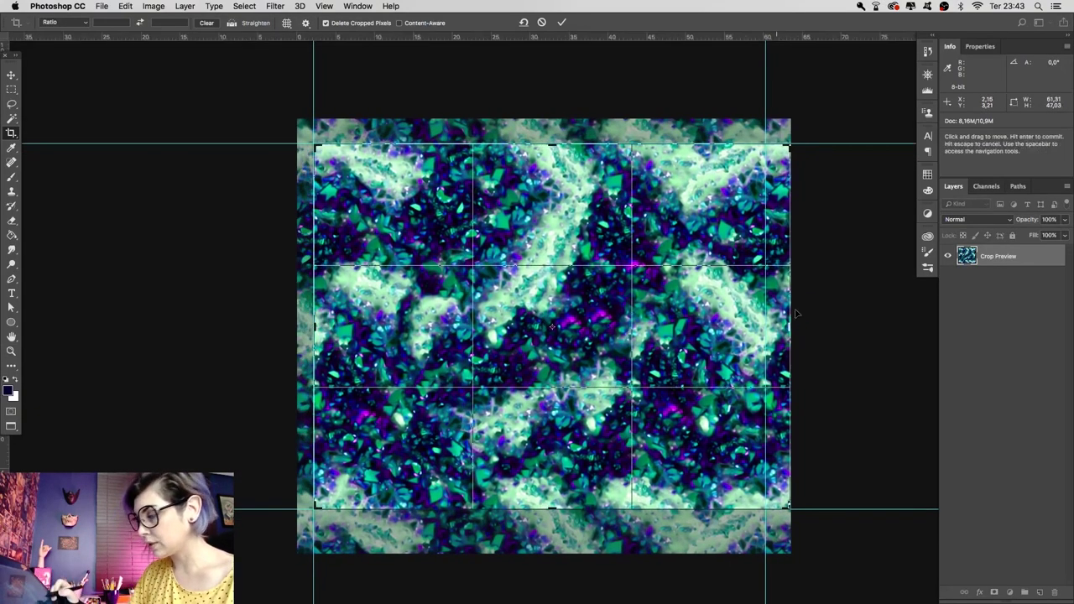
{"action": "left_click_drag", "start_coordinate": [791, 329], "coordinate": [778, 328]}
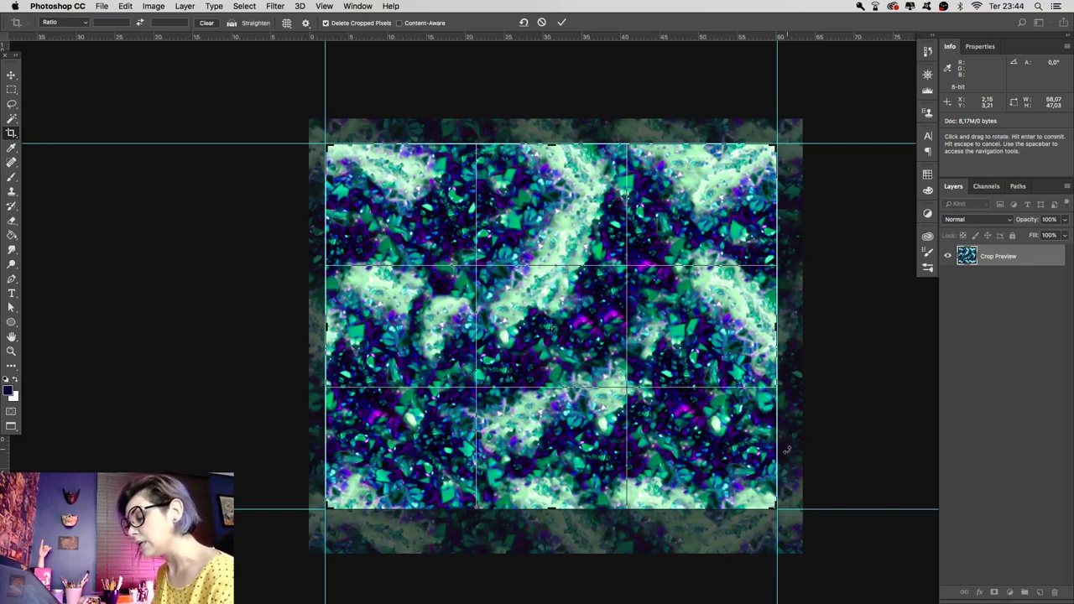
{"action": "key", "text": "Return"}
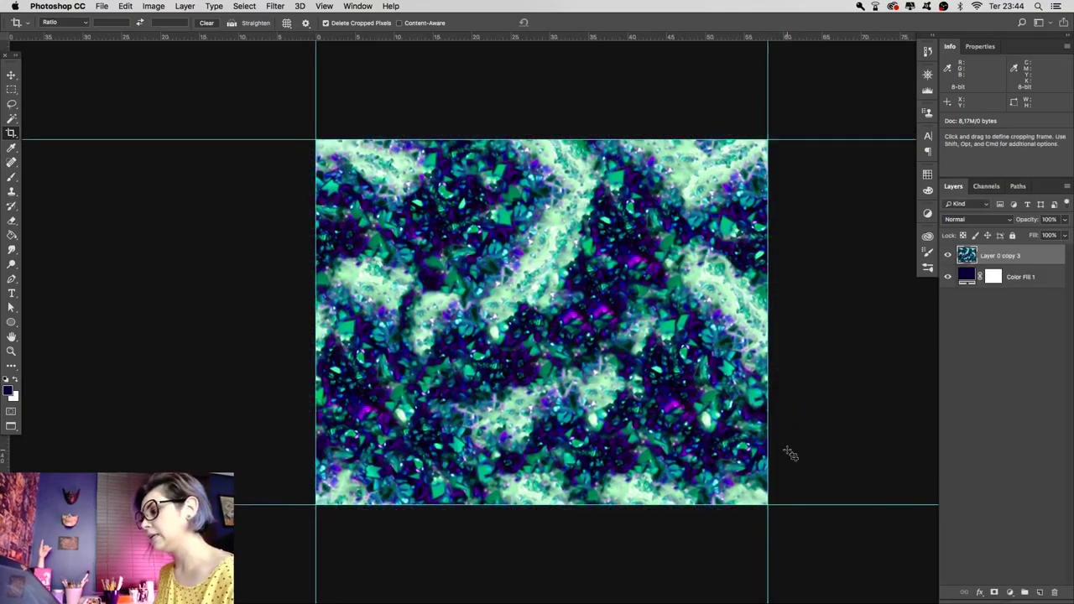
Commit the guide crop and zoom in to inspect the tile's texture
{"action": "key", "text": "Return"}
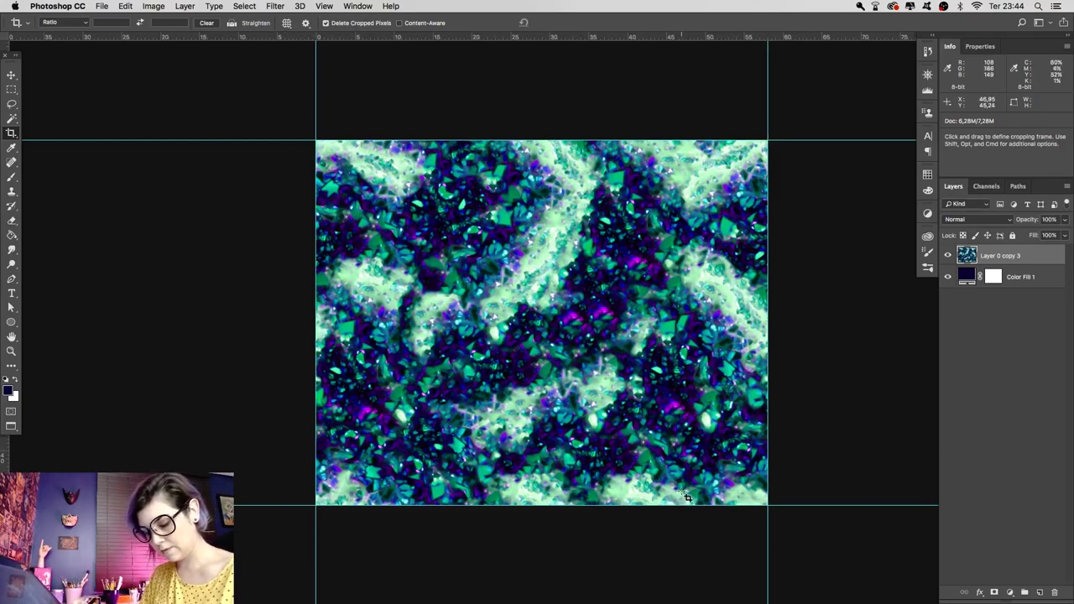
{"action": "key", "text": "z"}
{"action": "mouse_move", "coordinate": [688, 458]}
{"action": "left_mouse_down"}
{"action": "mouse_move", "coordinate": [671, 439]}
{"action": "mouse_move", "coordinate": [684, 460]}
{"action": "left_mouse_up"}
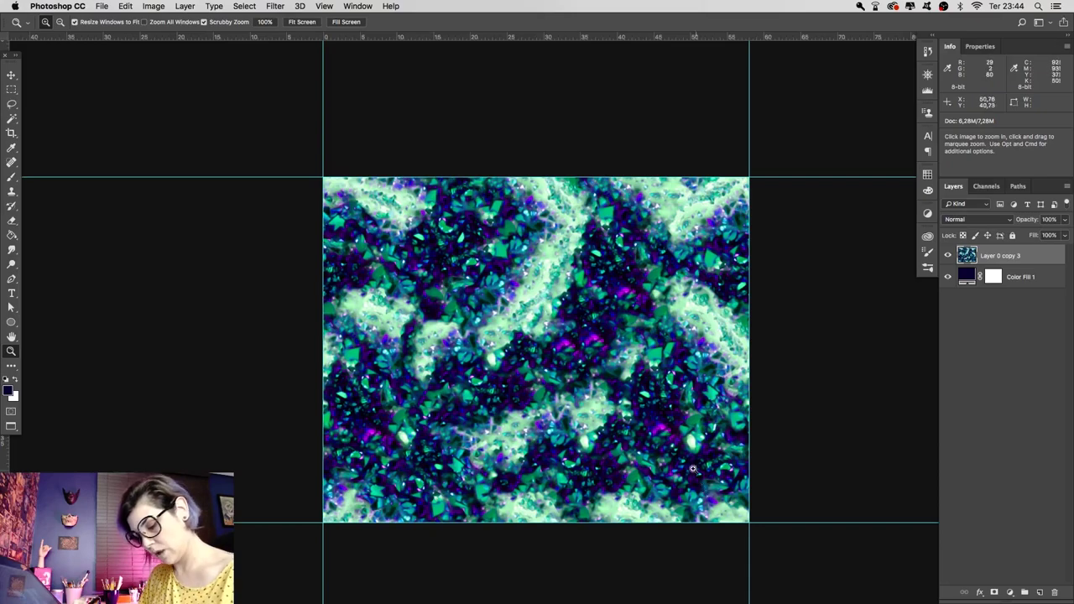
{"action": "left_click_drag", "start_coordinate": [691, 300], "coordinate": [714, 298]}
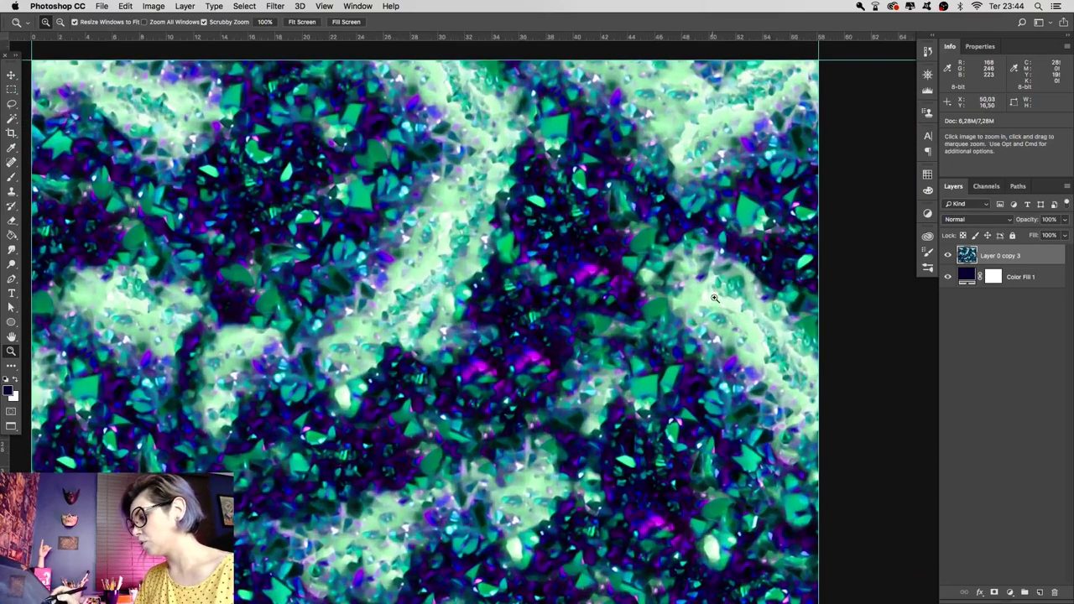
{"action": "left_click_drag", "start_coordinate": [715, 298], "coordinate": [779, 379]}
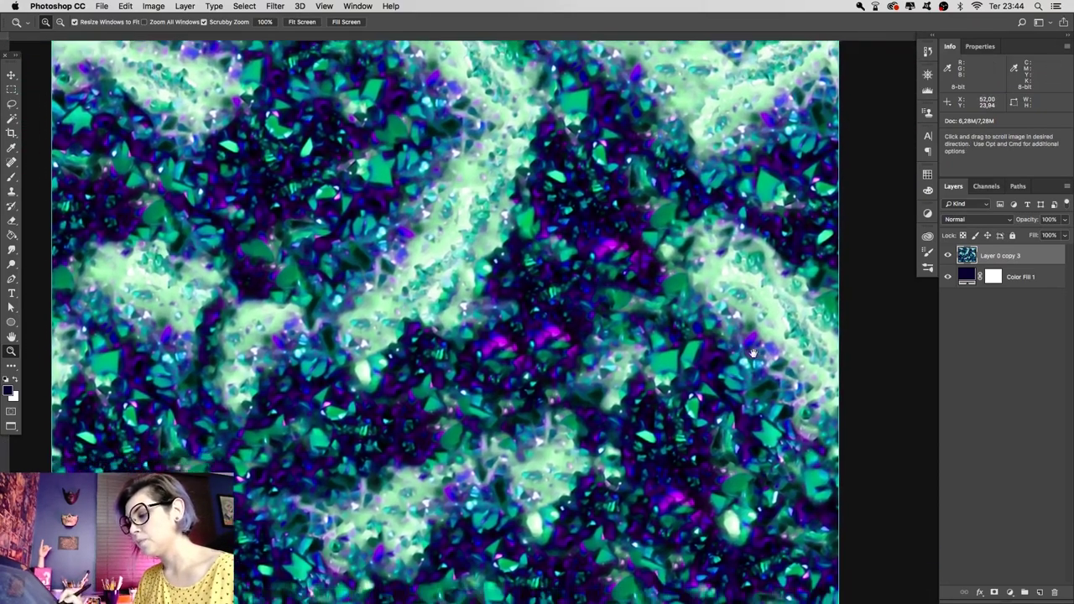
Extend a crop frame right and down beyond the tile to 75,78 × 64,24 cm
{"action": "mouse_move", "coordinate": [753, 353]}
{"action": "left_mouse_down"}
{"action": "mouse_move", "coordinate": [686, 394]}
{"action": "mouse_move", "coordinate": [703, 409]}
{"action": "mouse_move", "coordinate": [664, 419]}
{"action": "left_mouse_up"}
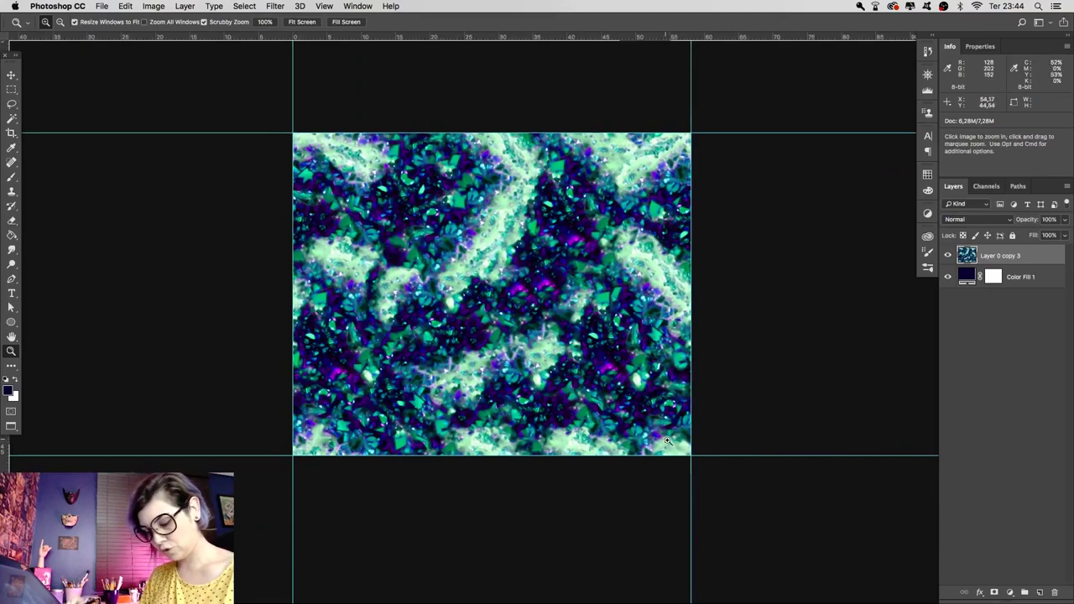
{"action": "key", "text": "c"}
{"action": "left_click_drag", "start_coordinate": [691, 460], "coordinate": [764, 514]}
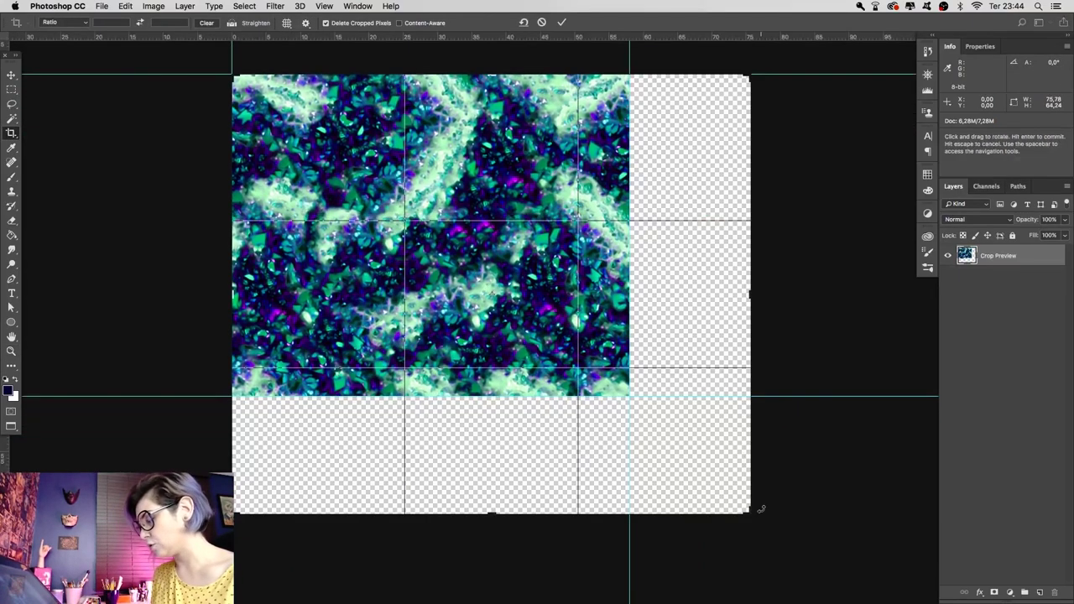
Commit the enlarged canvas and move the tile layer into it
{"action": "key", "text": "Return"}
{"action": "key", "text": "v"}
{"action": "left_click_drag", "start_coordinate": [664, 404], "coordinate": [729, 463]}
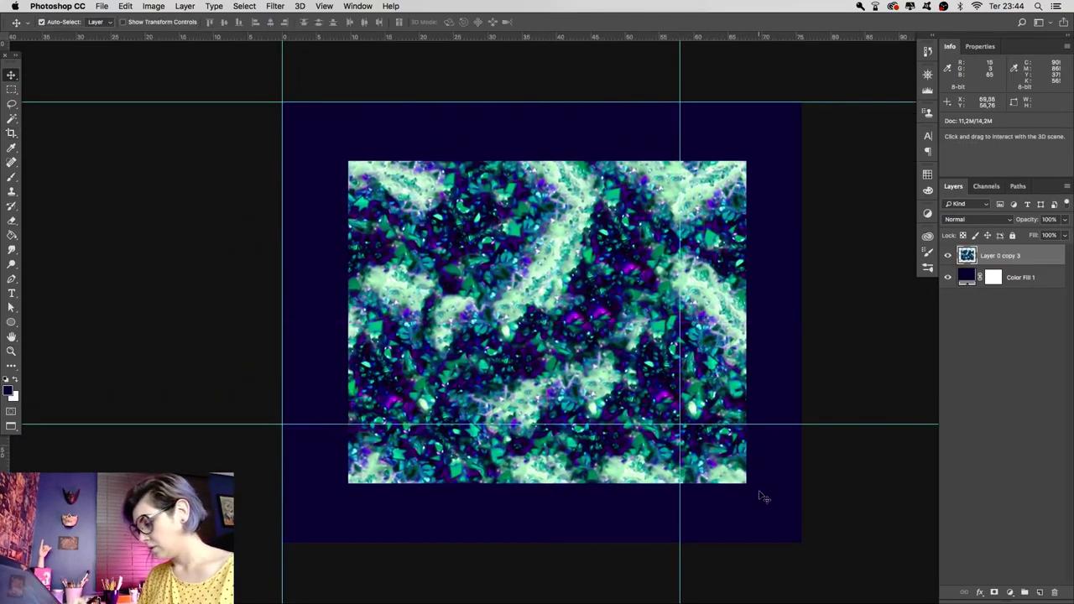
Copy a vertical strip from the tile's right edge onto its left side
{"action": "key", "text": "m"}
{"action": "left_click_drag", "start_coordinate": [774, 507], "coordinate": [687, 101]}
{"action": "key", "text": "v"}
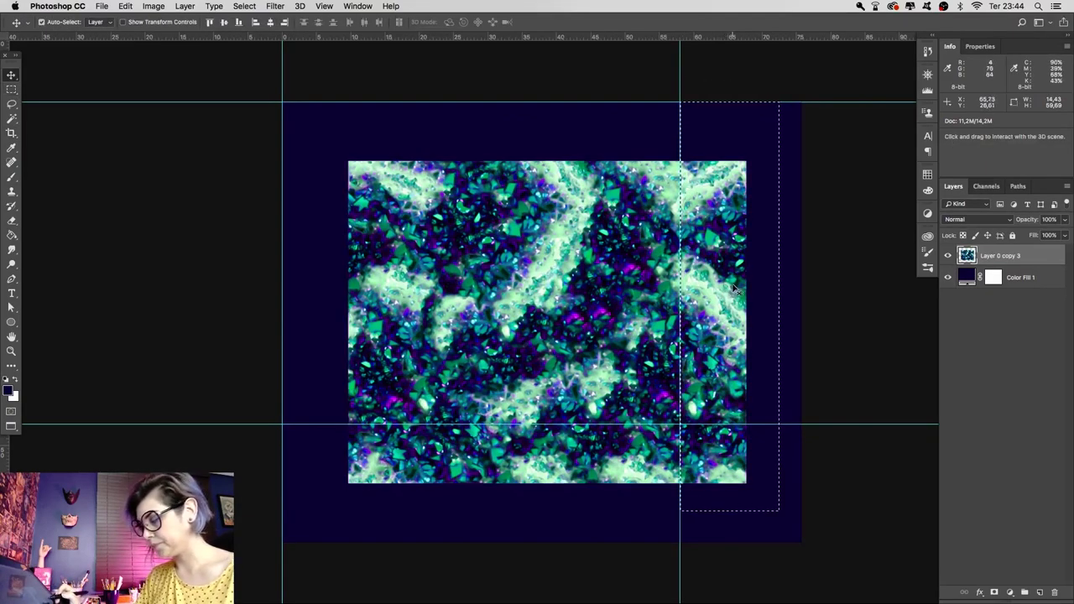
{"action": "left_click_drag", "start_coordinate": [714, 334], "coordinate": [316, 391]}
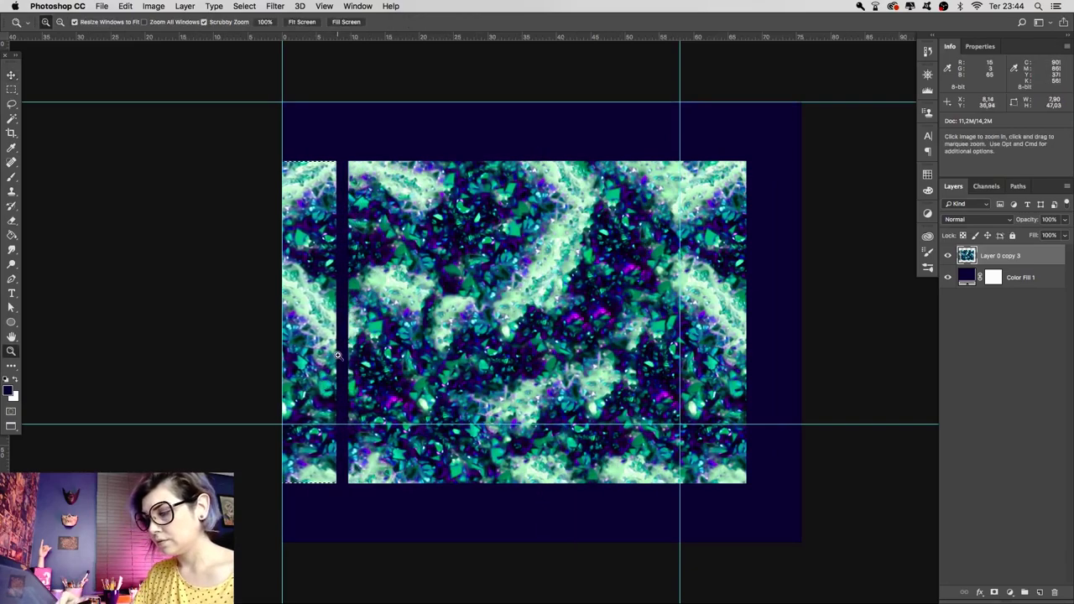
{"action": "left_click", "coordinate": [317, 390], "text": "super"}
{"action": "left_click_drag", "start_coordinate": [302, 407], "coordinate": [342, 406]}
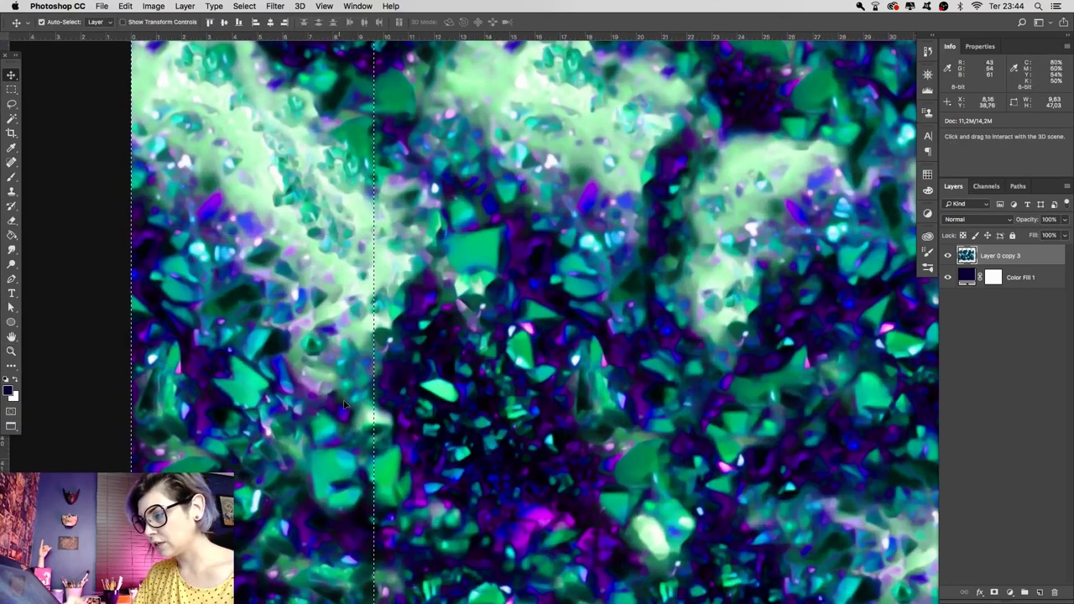
{"action": "key", "text": "super+d"}
Zoom in and scroll to check the joined edge of the copied strip
{"action": "key", "text": "z"}
{"action": "left_click", "coordinate": [401, 367]}
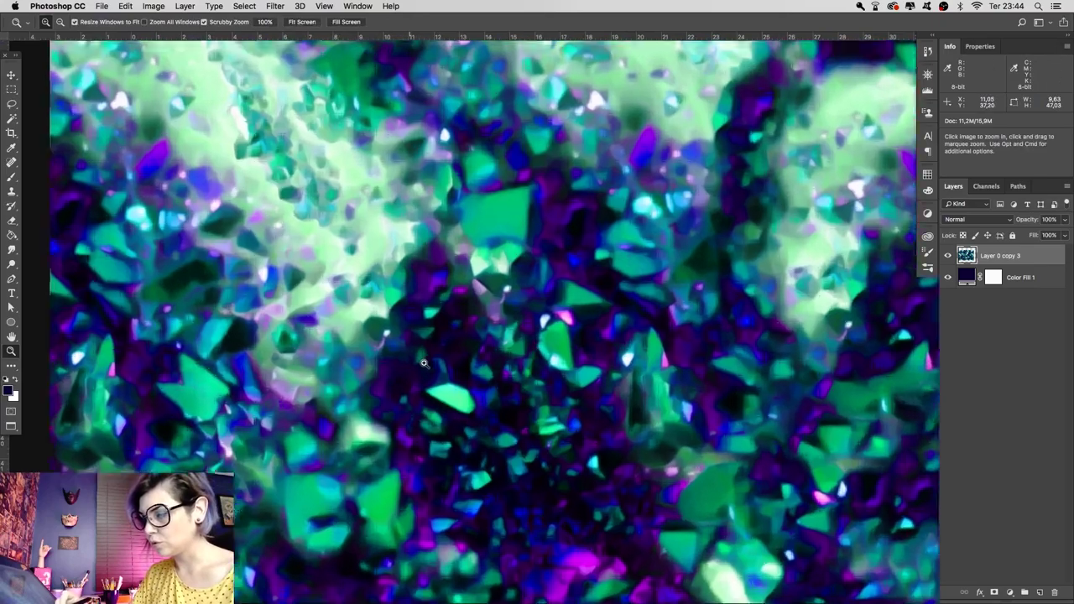
{"action": "scroll", "coordinate": [459, 311], "scroll_direction": "down", "scroll_amount": 2}
{"action": "scroll", "coordinate": [470, 352], "scroll_direction": "down", "scroll_amount": 2}
{"action": "scroll", "coordinate": [483, 394], "scroll_direction": "down", "scroll_amount": 2}
{"action": "scroll", "coordinate": [491, 418], "scroll_direction": "down", "scroll_amount": 2}
{"action": "scroll", "coordinate": [504, 419], "scroll_direction": "down", "scroll_amount": 2}
{"action": "scroll", "coordinate": [747, 439], "scroll_direction": "up", "scroll_amount": 1}
{"action": "scroll", "coordinate": [714, 449], "scroll_direction": "down", "scroll_amount": 2}
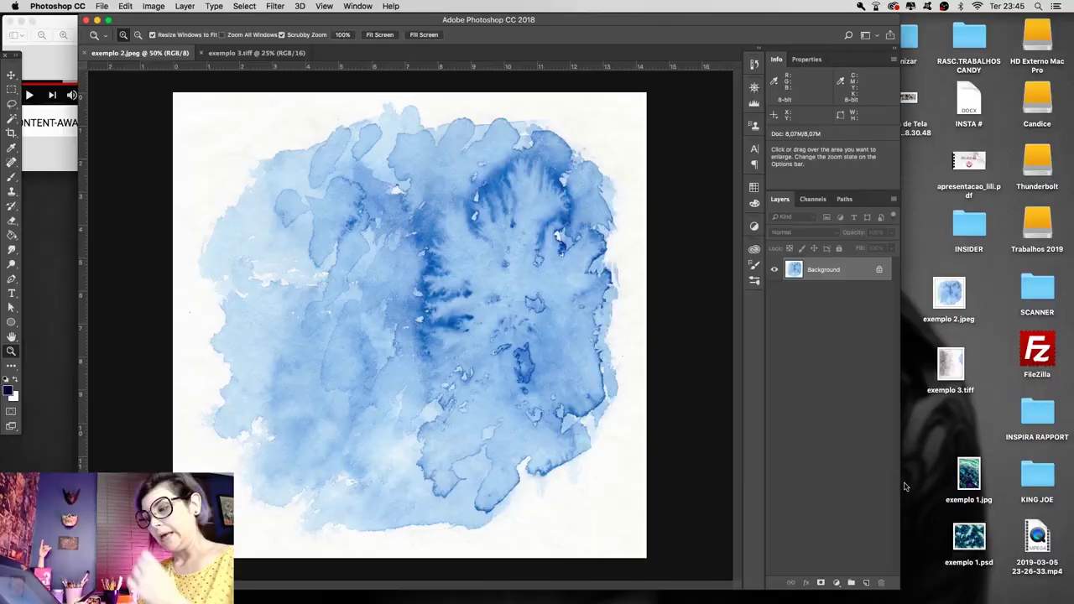
Show the watercolour stain full screen, zoom out slightly, and begin converting Background to a layer
{"action": "key", "text": "f"}
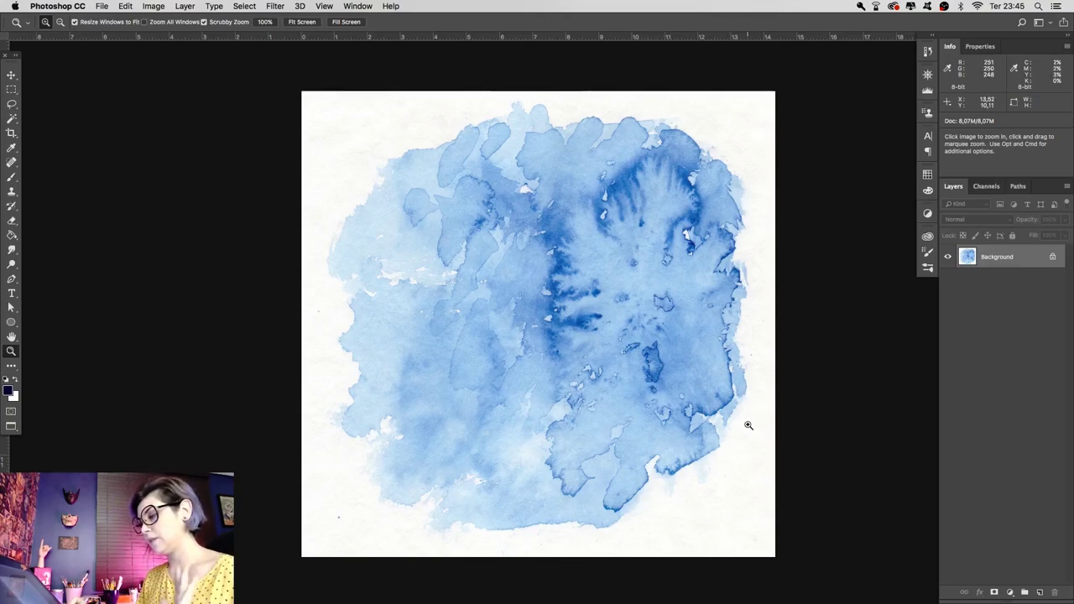
{"action": "left_click_drag", "start_coordinate": [743, 429], "coordinate": [740, 433]}
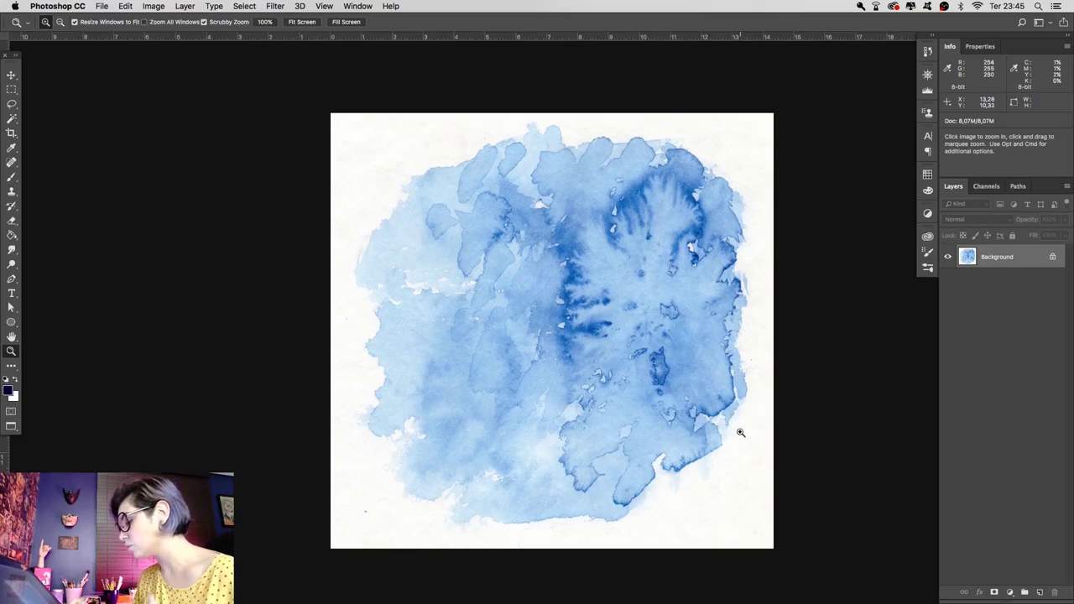
{"action": "double_click", "coordinate": [1000, 260]}
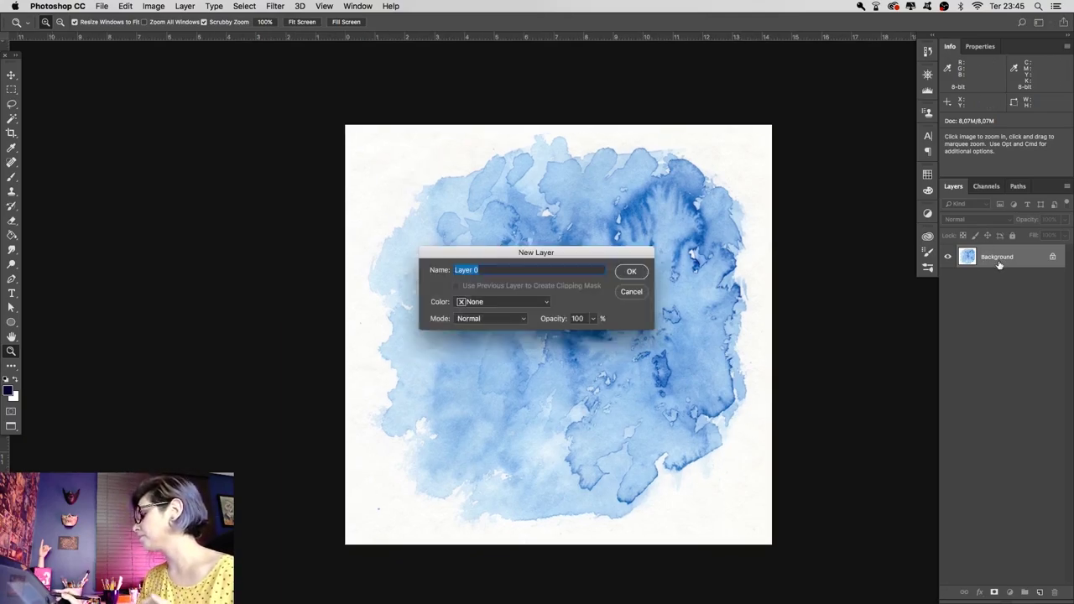
Confirm Layer 0 and place the dark Color Fill layer beneath the stain
{"action": "left_click", "coordinate": [635, 279]}
{"action": "left_click_drag", "start_coordinate": [658, 378], "coordinate": [622, 359]}
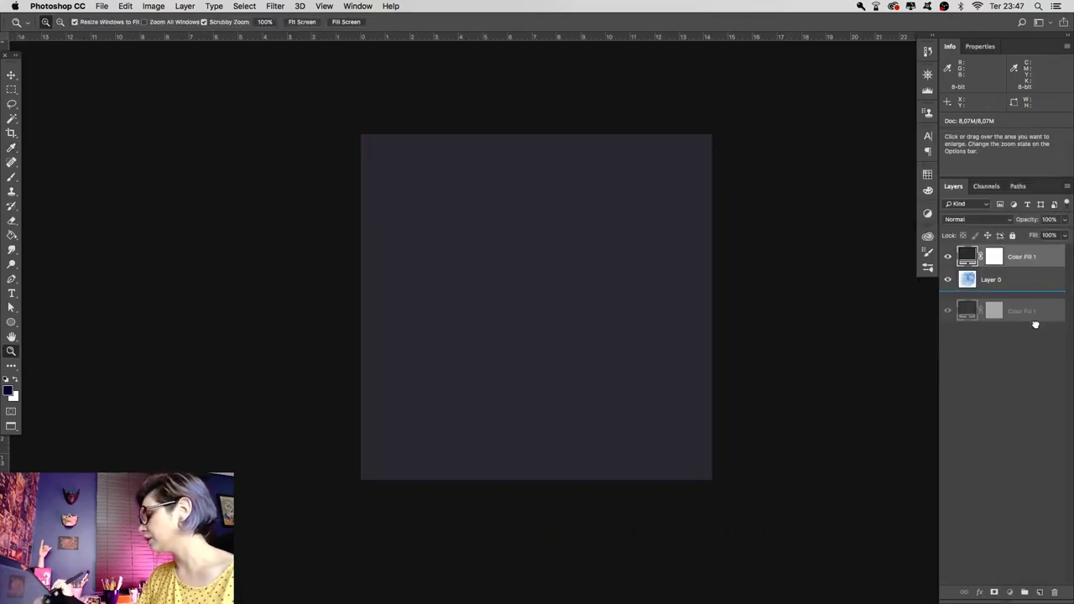
{"action": "left_click_drag", "start_coordinate": [670, 378], "coordinate": [439, 318]}
Crop outward to enlarge the canvas on the top, right and bottom
{"action": "key", "text": "c"}
{"action": "left_click_drag", "start_coordinate": [582, 216], "coordinate": [582, 183]}
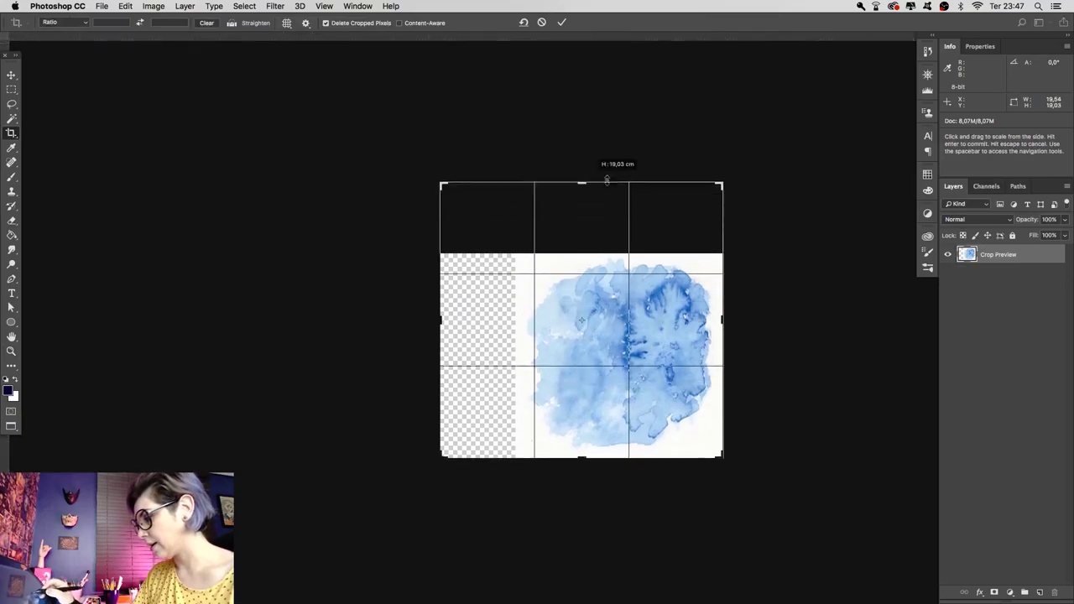
{"action": "left_click_drag", "start_coordinate": [726, 318], "coordinate": [756, 318]}
{"action": "left_click_drag", "start_coordinate": [587, 460], "coordinate": [586, 489]}
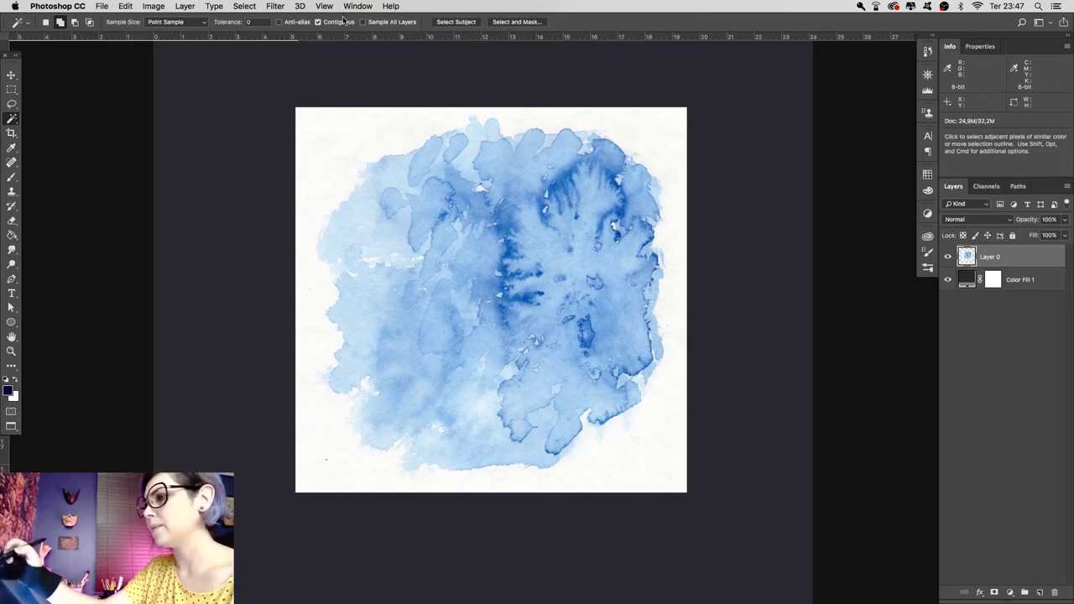
Delete the white paper around the stain with a smooth-edged Magic Wand selection, then check edges
{"action": "left_click", "coordinate": [297, 22]}
{"action": "left_click", "coordinate": [670, 155]}
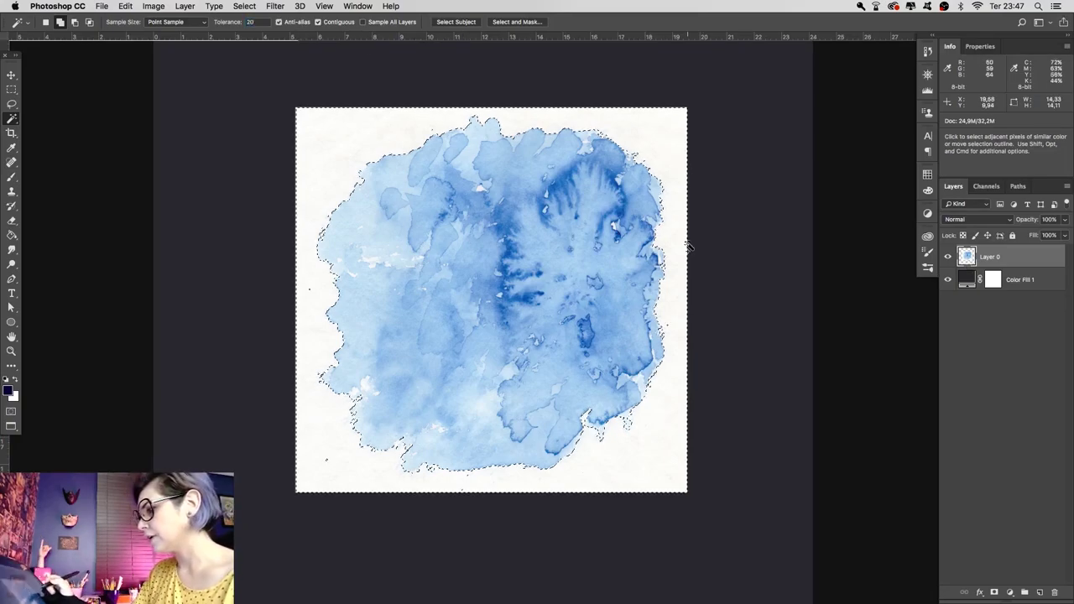
{"action": "key", "text": "Delete"}
{"action": "key", "text": "super+d"}
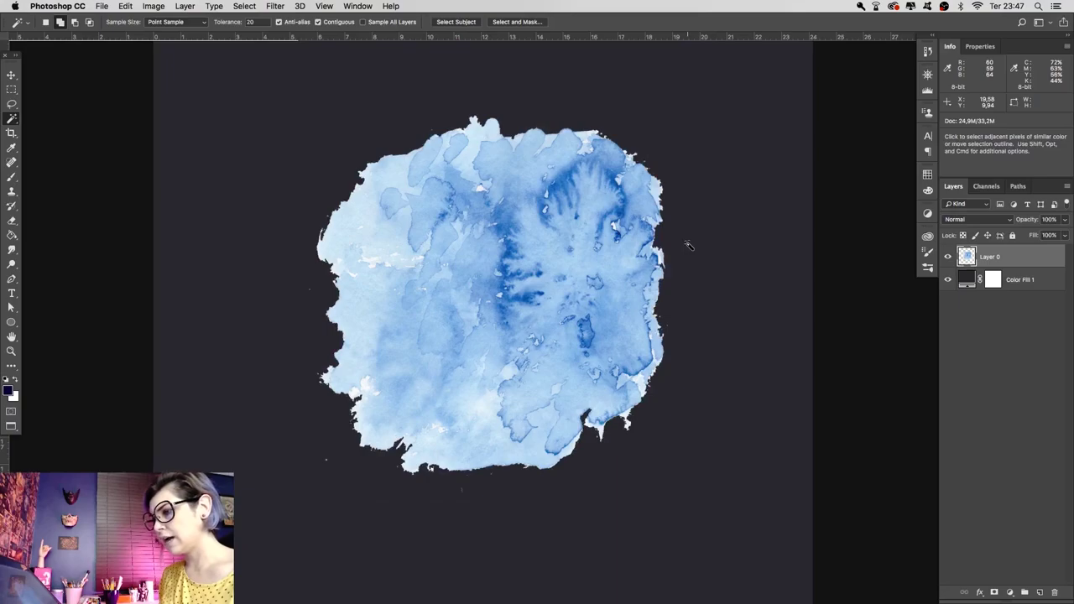
{"action": "key", "text": "z"}
{"action": "left_click", "coordinate": [695, 173]}
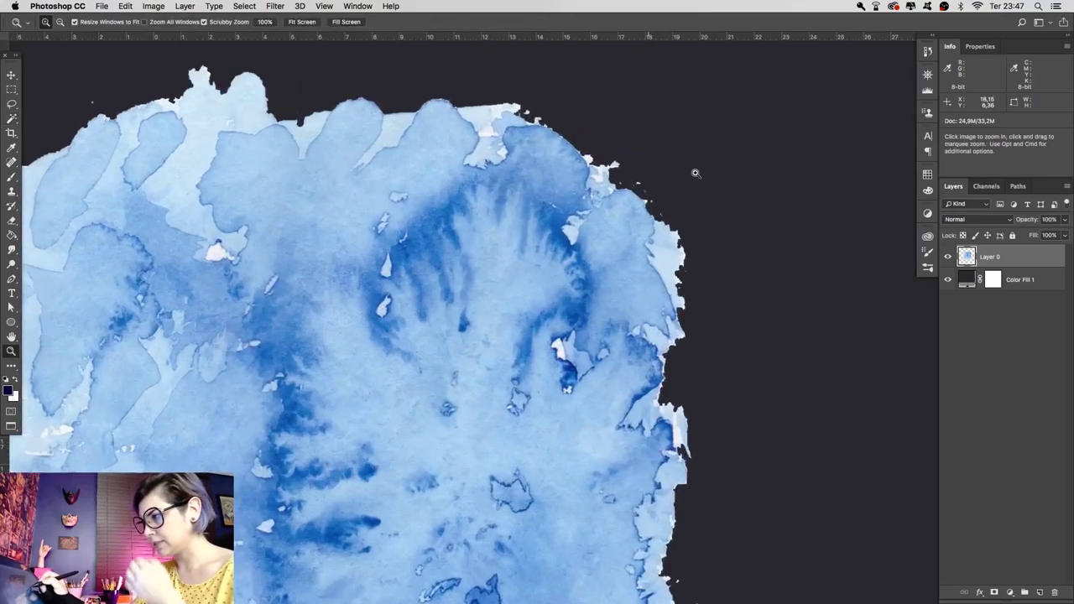
{"action": "left_click", "coordinate": [664, 183]}
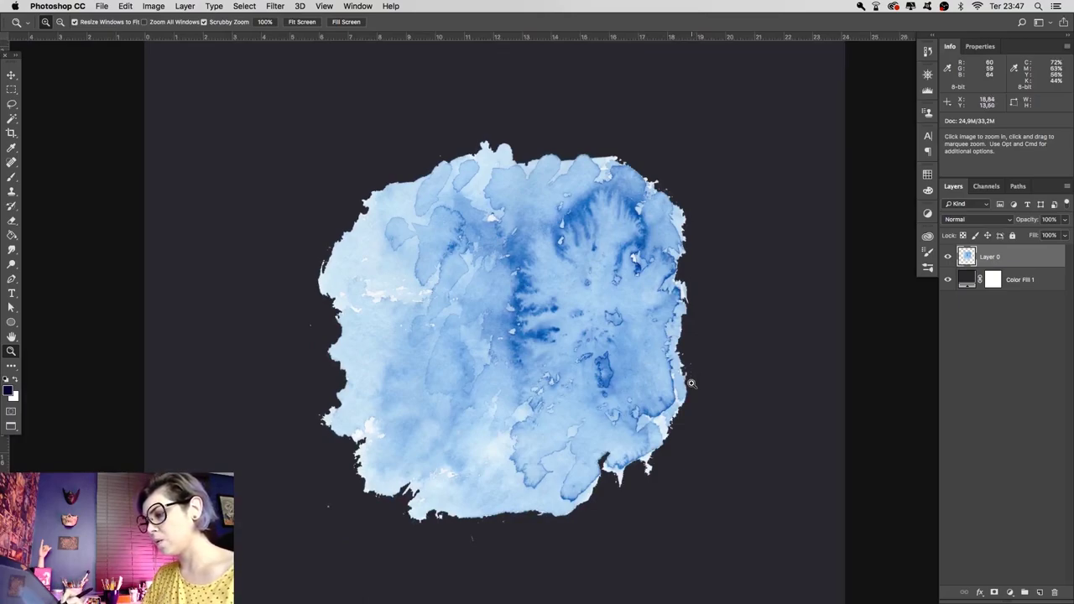
{"action": "left_click_drag", "start_coordinate": [685, 395], "coordinate": [661, 437]}
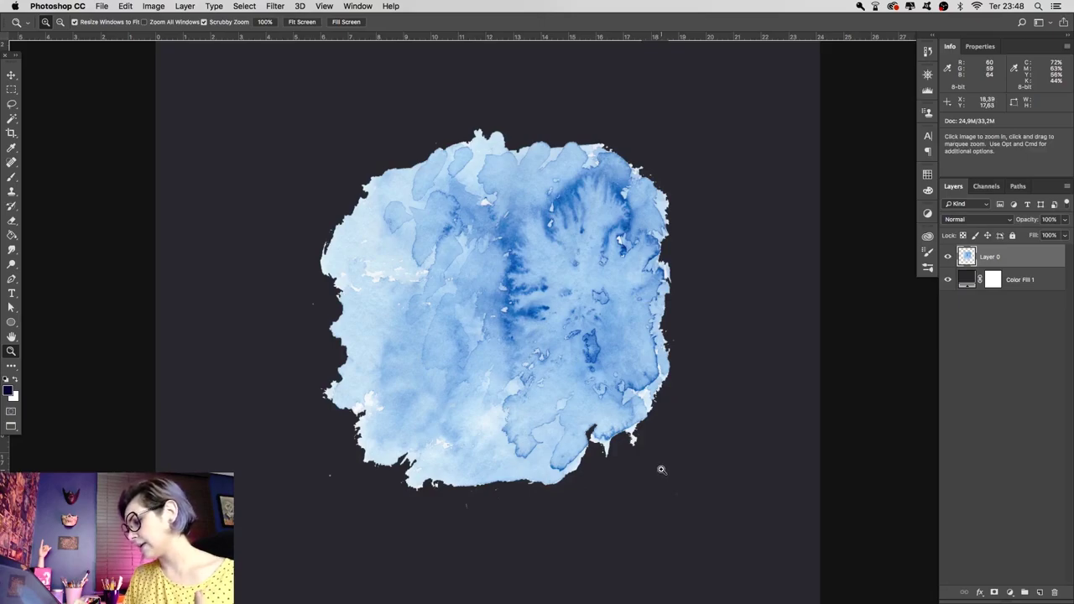
Move the stain's bottom section up to the top of the canvas
{"action": "key", "text": "m"}
{"action": "left_click_drag", "start_coordinate": [713, 532], "coordinate": [278, 377]}
{"action": "left_click", "coordinate": [701, 326]}
{"action": "key", "text": "ctrl+z"}
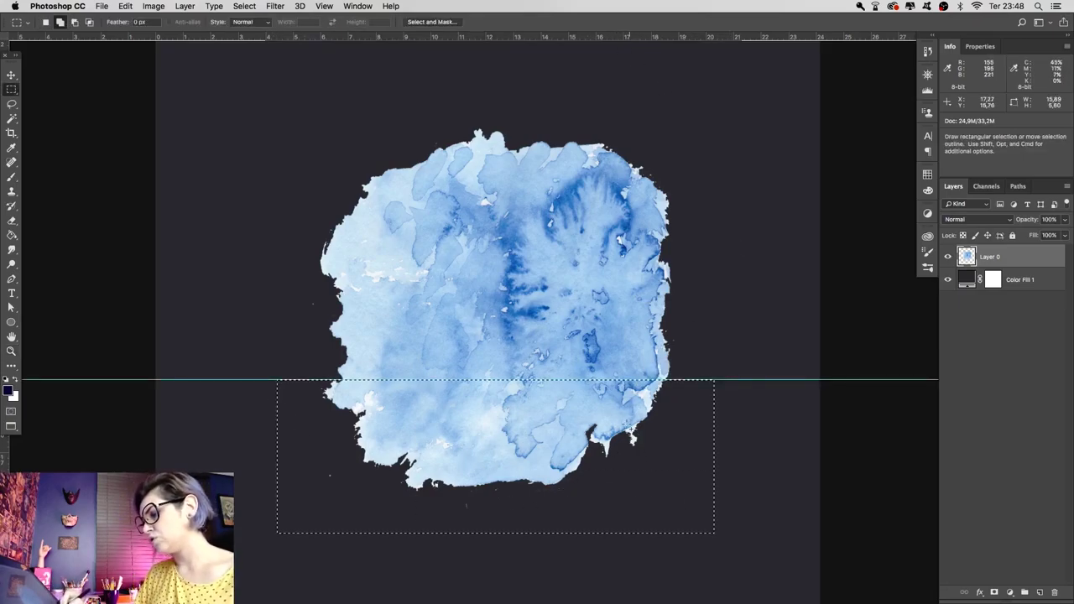
{"action": "key", "text": "w"}
{"action": "key", "text": "v"}
{"action": "left_click_drag", "start_coordinate": [622, 450], "coordinate": [613, 154]}
{"action": "key", "text": "ctrl+alt+z"}
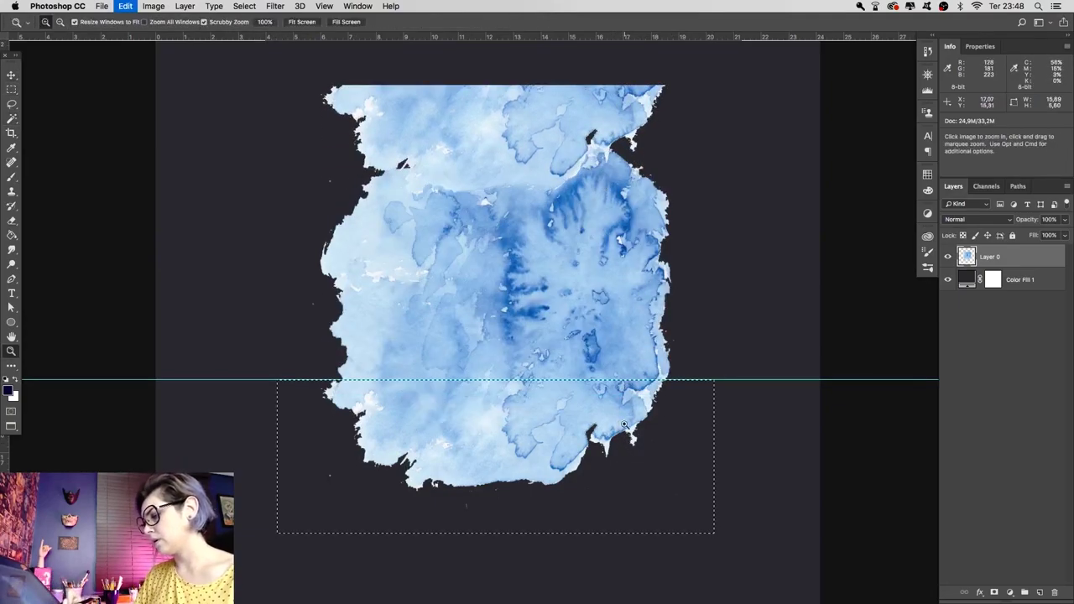
{"action": "key", "text": "ctrl+alt+z"}
{"action": "left_click_drag", "start_coordinate": [623, 486], "coordinate": [643, 154]}
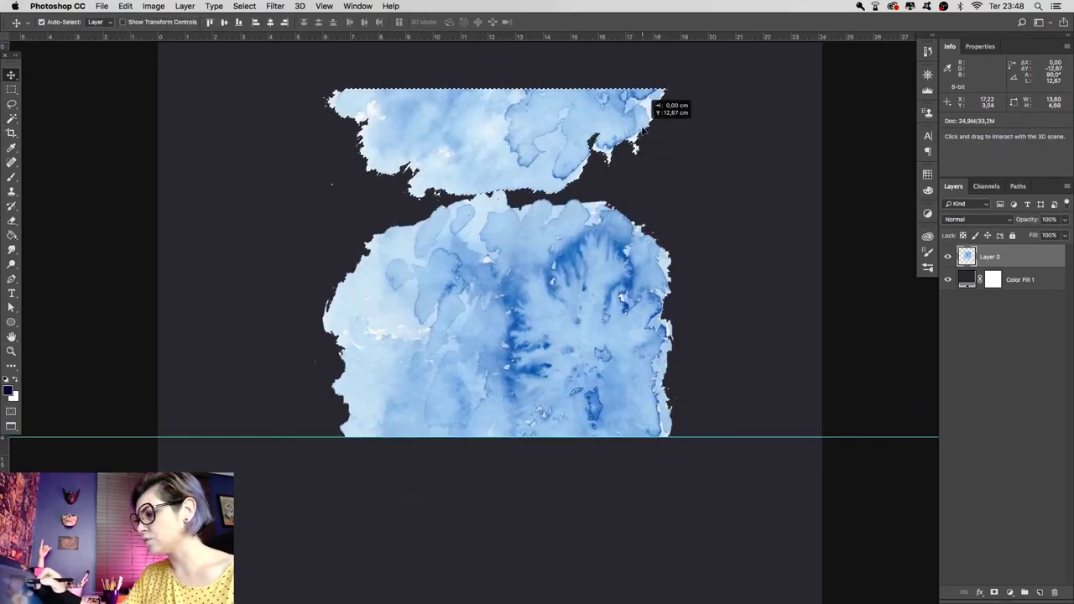
Add a horizontal guide at the stain's top edge and lasso a wavy selection across the seam
{"action": "key", "text": "z"}
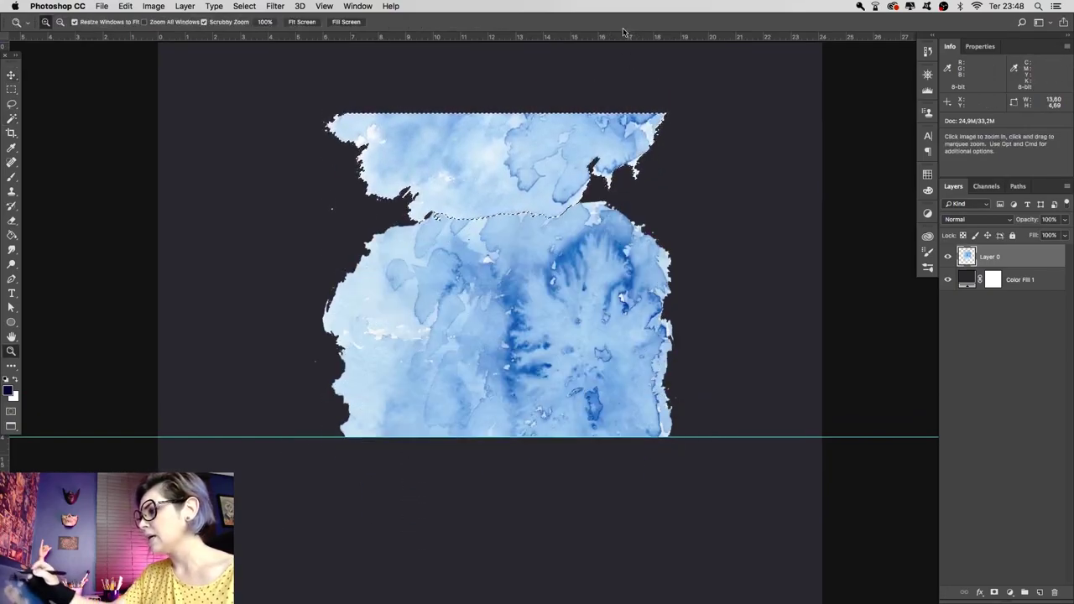
{"action": "left_click_drag", "start_coordinate": [618, 37], "coordinate": [615, 110]}
{"action": "key", "text": "ctrl+plus"}
{"action": "key", "text": "ctrl+plus"}
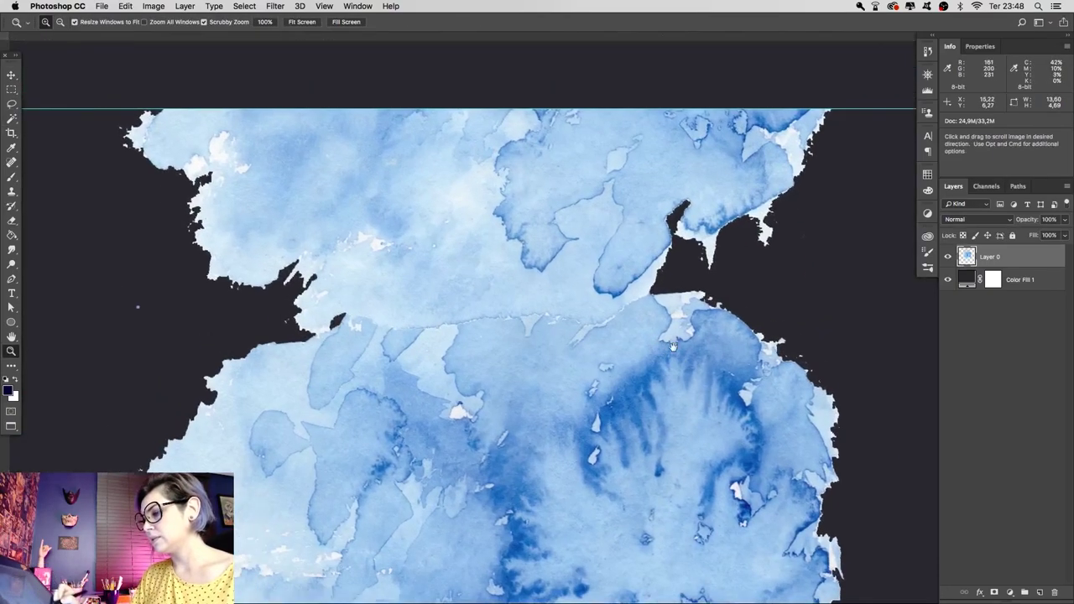
{"action": "key", "text": "l"}
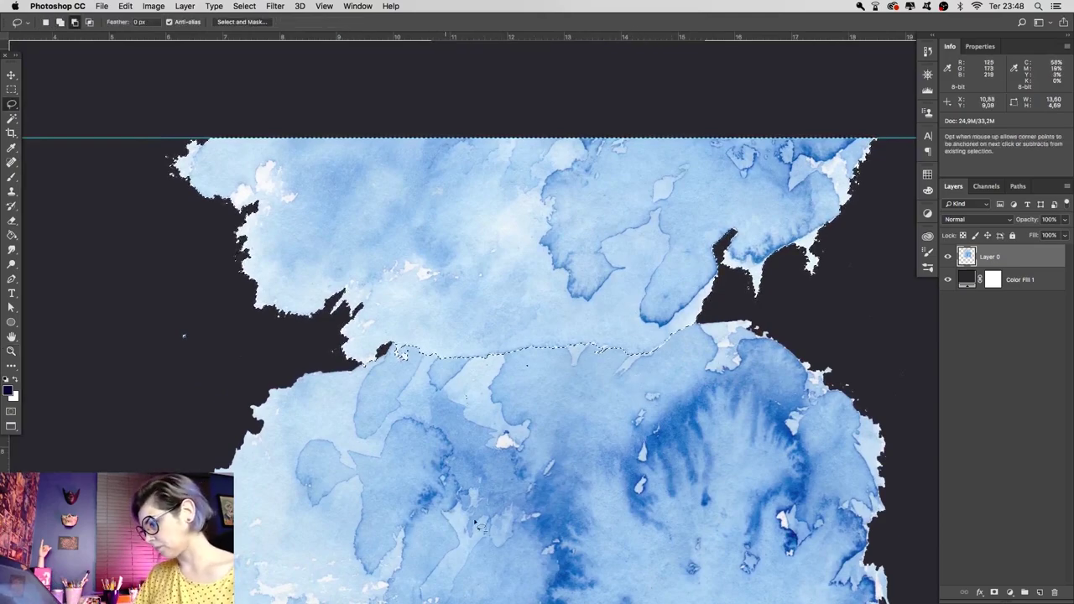
{"action": "left_click_drag", "start_coordinate": [304, 340], "coordinate": [180, 335]}
{"action": "key", "text": "z"}
{"action": "key", "text": "ctrl+minus"}
{"action": "left_click", "coordinate": [616, 382]}
{"action": "key", "text": "l"}
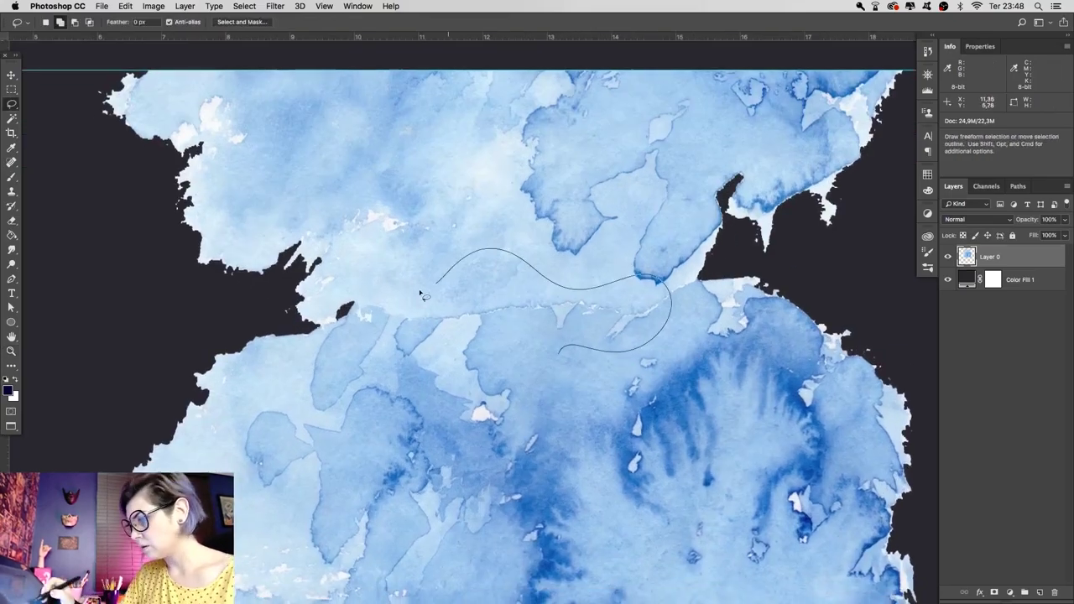
{"action": "left_click_drag", "start_coordinate": [638, 277], "coordinate": [378, 323]}
Feather the seam selection and fill it to blend the two pieces
{"action": "key", "text": "shift+F6"}
{"action": "key", "text": "Return"}
{"action": "key", "text": "shift+F5"}
{"action": "key", "text": "Return"}
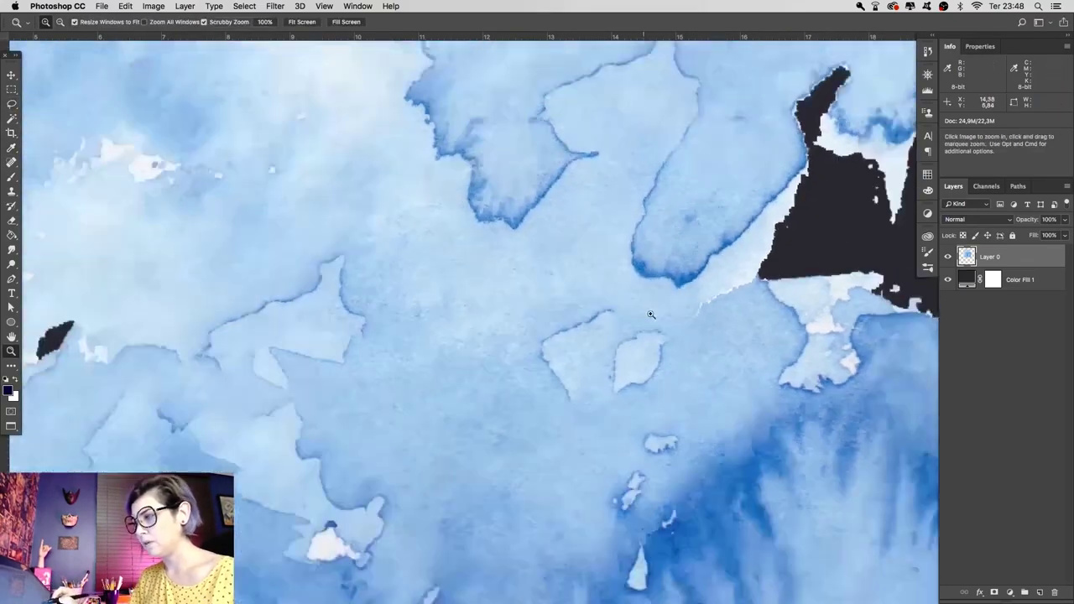
Shift the stain layer right and add a vertical guide at 19,62 cm, completing the square frame
{"action": "key", "text": "v"}
{"action": "key", "text": "ctrl+0"}
{"action": "left_click_drag", "start_coordinate": [428, 526], "coordinate": [659, 525]}
{"action": "mouse_move", "coordinate": [25, 437]}
{"action": "left_mouse_down"}
{"action": "mouse_move", "coordinate": [742, 372]}
{"action": "mouse_move", "coordinate": [732, 374]}
{"action": "left_mouse_up"}
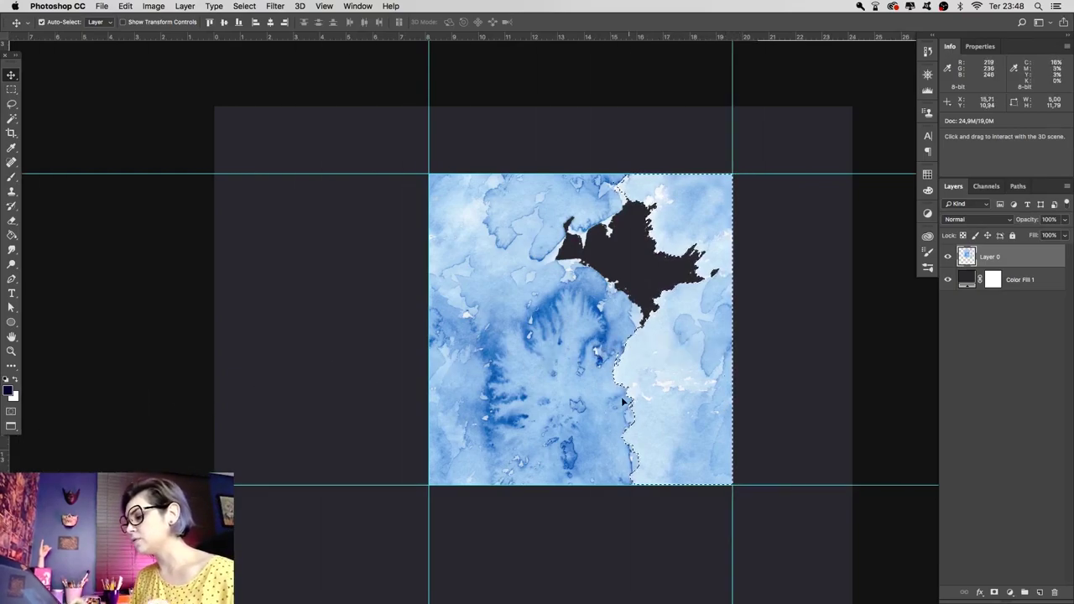
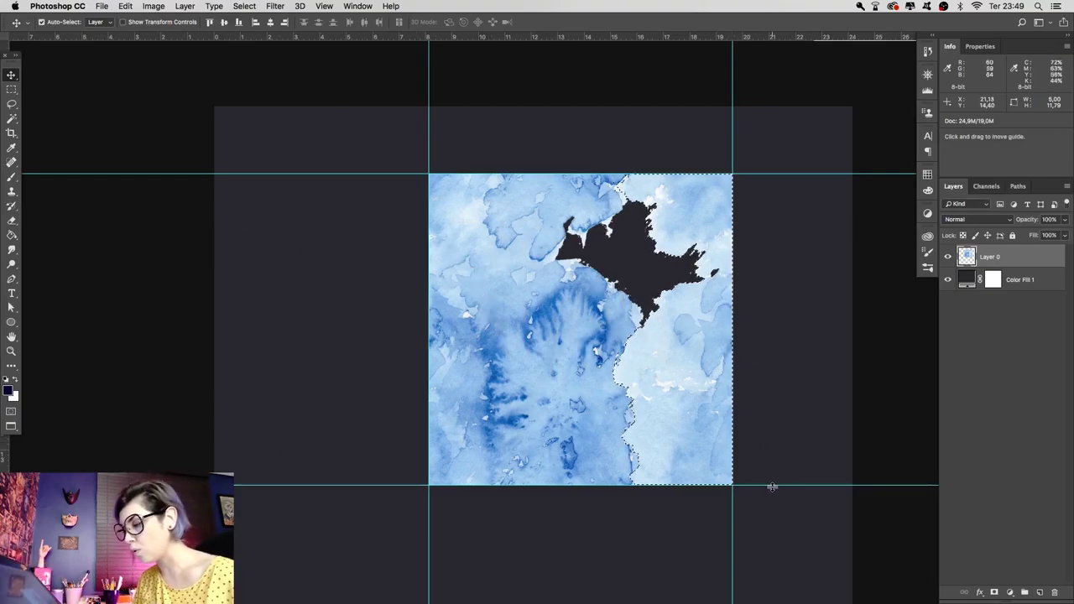
Zoom in and lasso around the vertical seam between the dark and pale areas
{"action": "key", "text": "ctrl+d"}
{"action": "key", "text": "z"}
{"action": "left_click", "coordinate": [672, 462]}
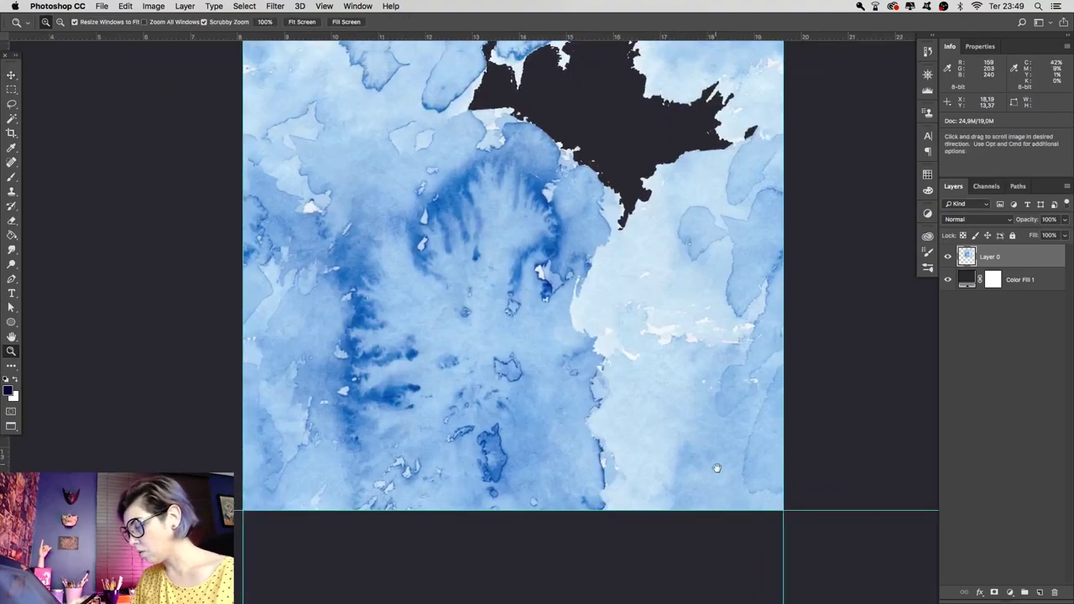
{"action": "left_click", "coordinate": [657, 467]}
{"action": "key", "text": "l"}
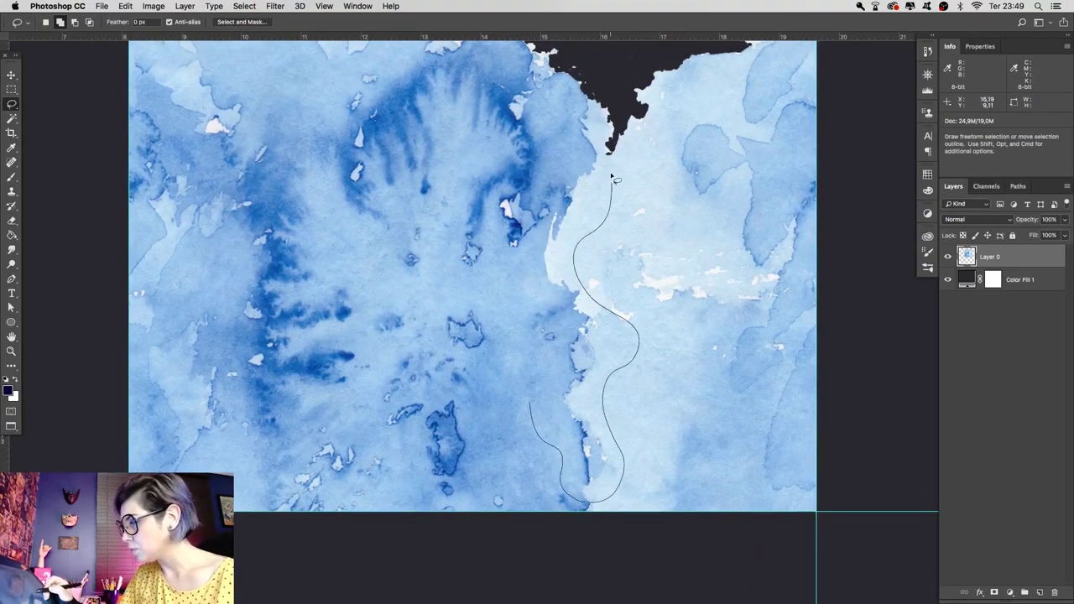
{"action": "left_click_drag", "start_coordinate": [602, 309], "coordinate": [579, 449]}
Feather the selection 8 px, Content-Aware fill it, then deselect and check the result
{"action": "key", "text": "shift+F6"}
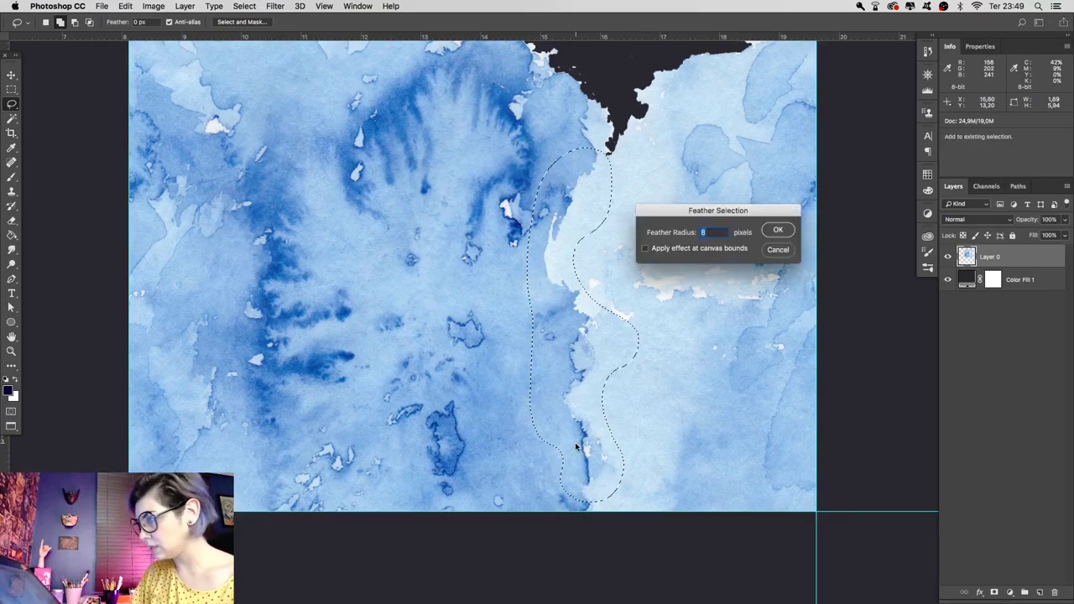
{"action": "key", "text": "Return"}
{"action": "key", "text": "shift+F5"}
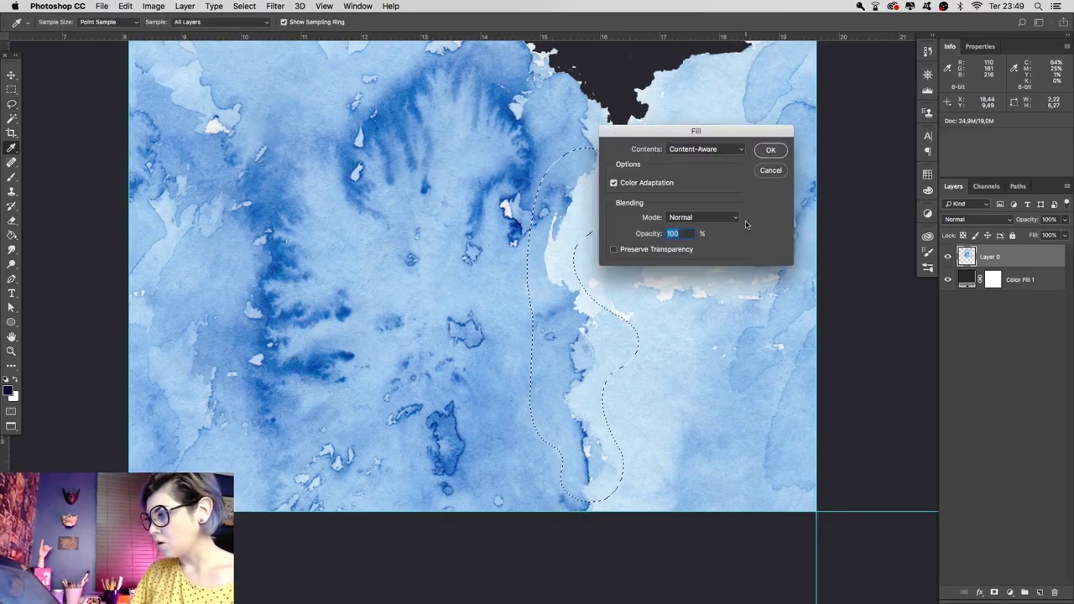
{"action": "key", "text": "Return"}
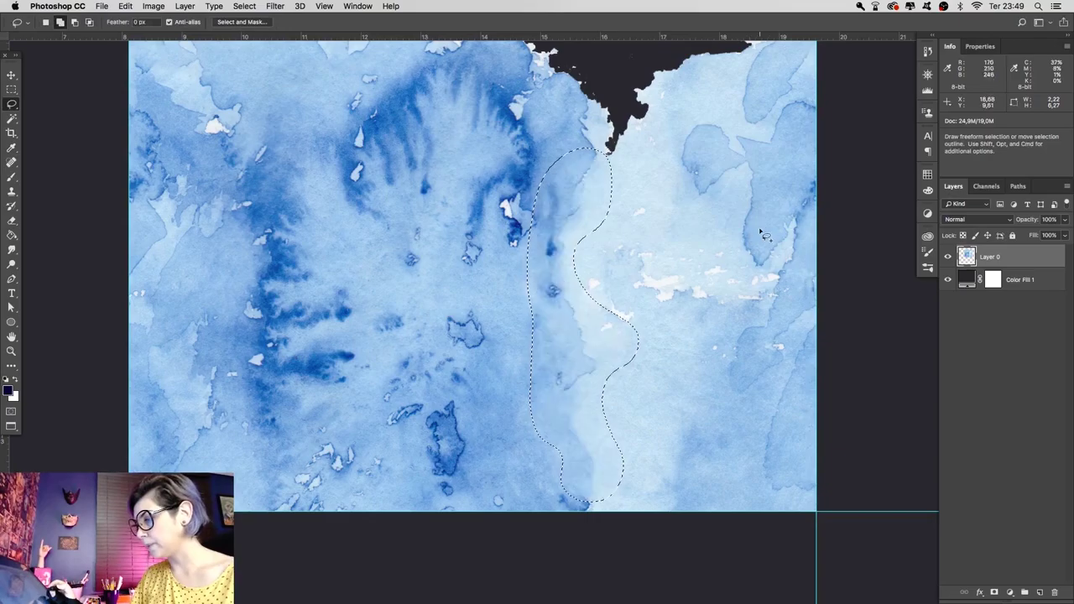
{"action": "key", "text": "z"}
{"action": "key", "text": "ctrl+d"}
{"action": "left_click", "coordinate": [689, 379]}
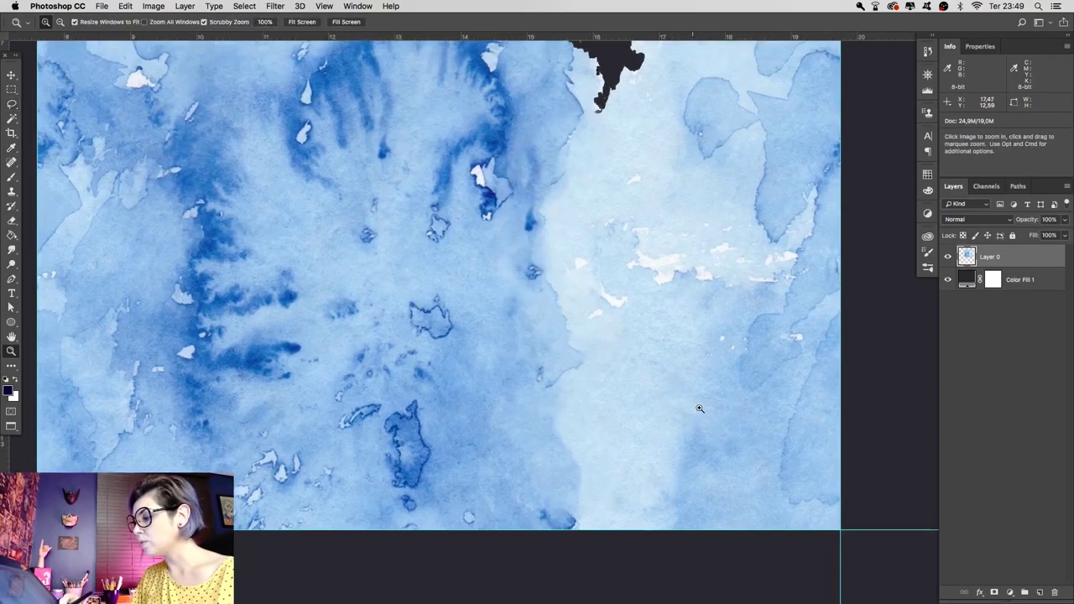
{"action": "left_click", "coordinate": [700, 408], "text": "alt"}
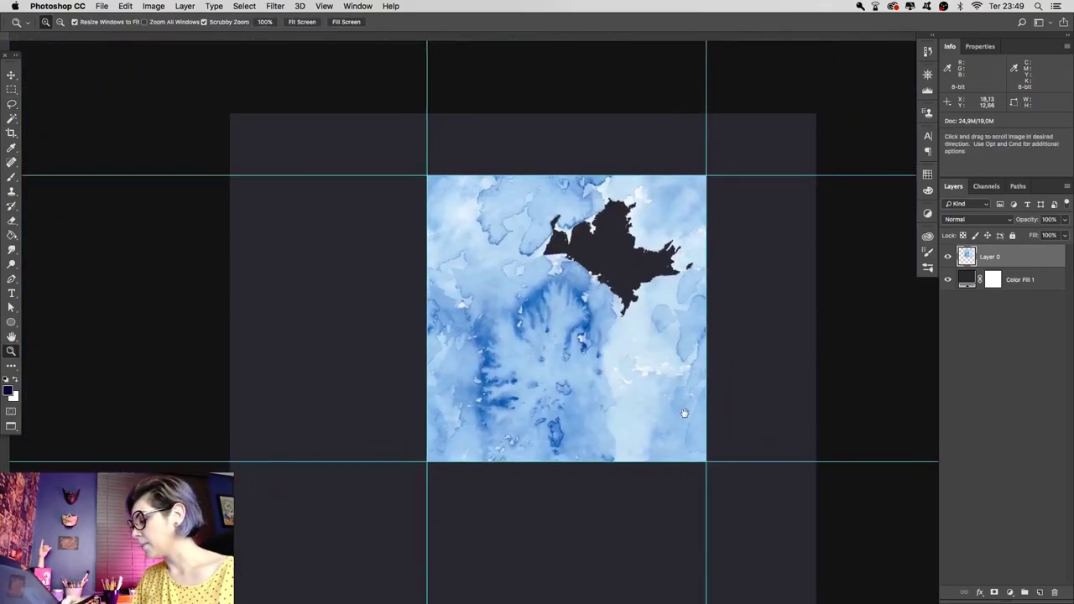
Shift the tile down-left and wrap its overhanging left strip to the right edge
{"action": "key", "text": "v"}
{"action": "left_click_drag", "start_coordinate": [688, 427], "coordinate": [630, 487]}
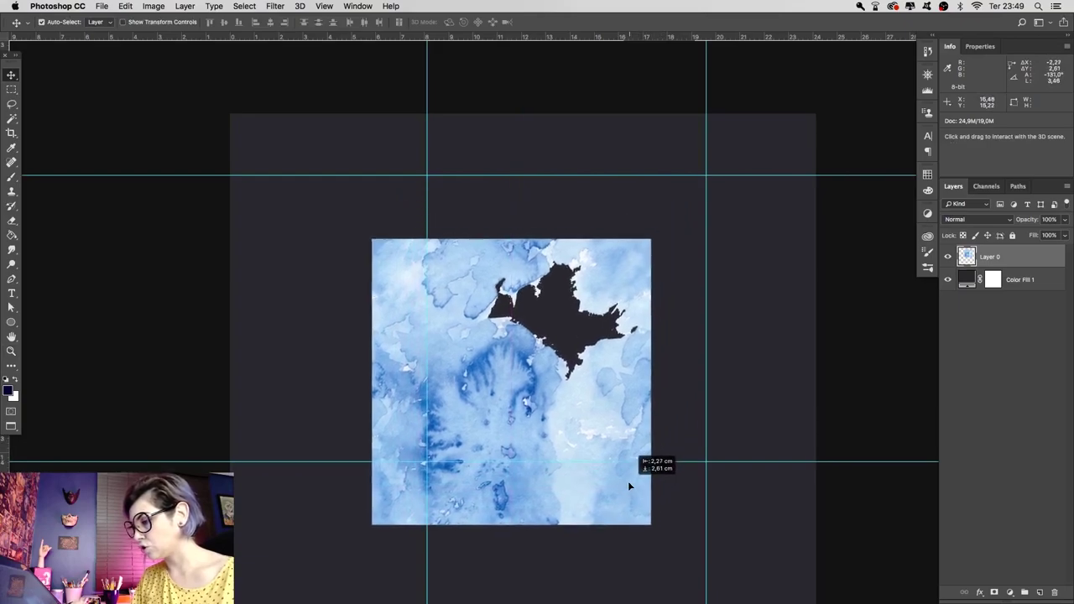
{"action": "key", "text": "m"}
{"action": "mouse_move", "coordinate": [344, 188]}
{"action": "left_mouse_down"}
{"action": "mouse_move", "coordinate": [409, 574]}
{"action": "mouse_move", "coordinate": [427, 574]}
{"action": "left_mouse_up"}
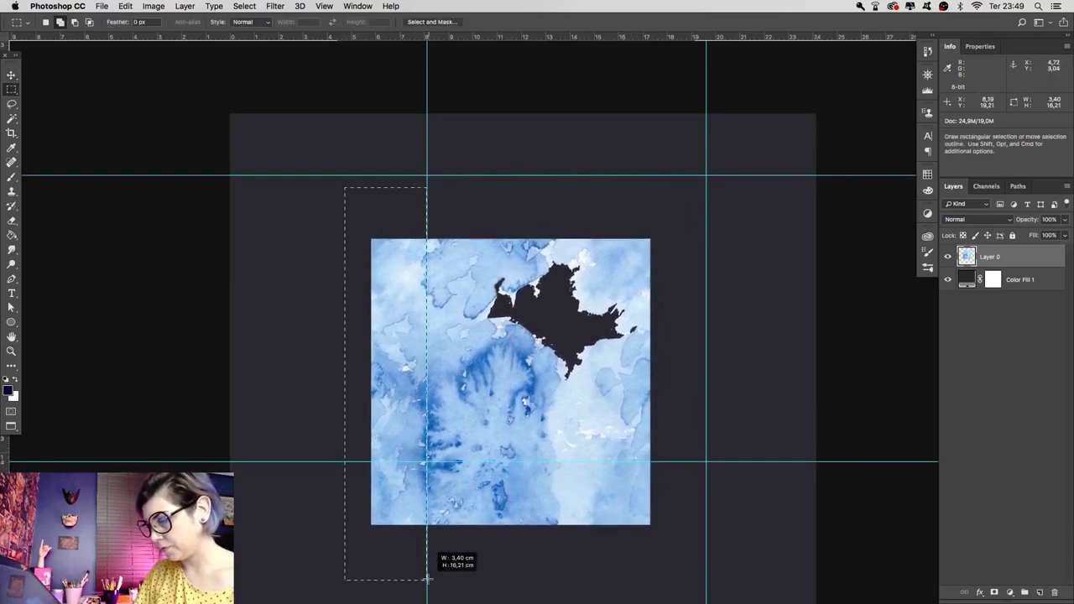
{"action": "key", "text": "v"}
{"action": "left_click_drag", "start_coordinate": [417, 470], "coordinate": [697, 470]}
{"action": "key", "text": "super+d"}
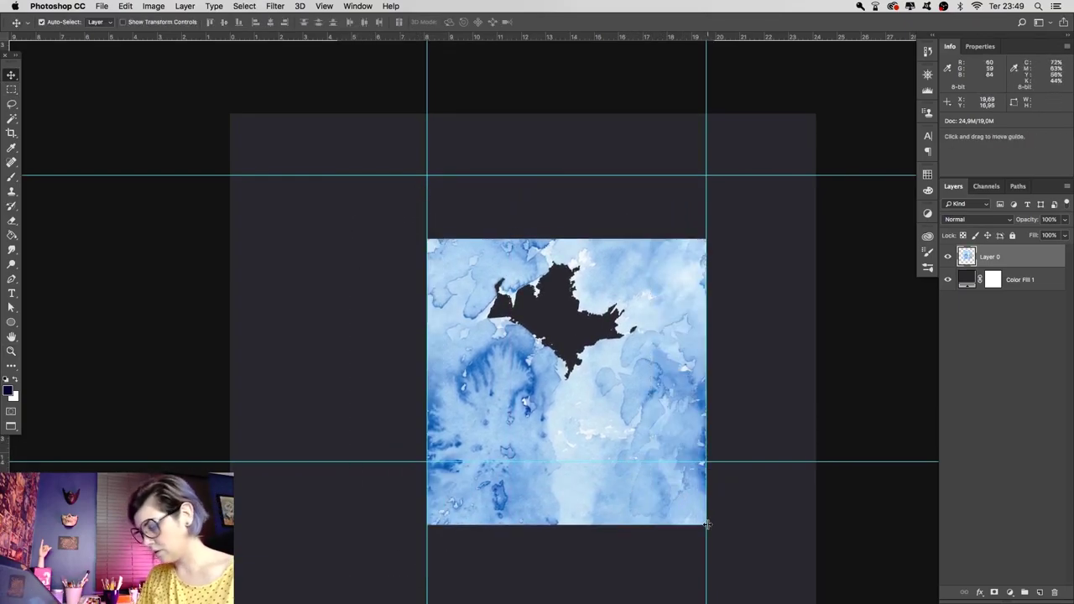
Wrap the bottom strip up to the top edge and compare the result
{"action": "key", "text": "m"}
{"action": "left_click_drag", "start_coordinate": [736, 550], "coordinate": [377, 462]}
{"action": "left_click_drag", "start_coordinate": [554, 503], "coordinate": [554, 219]}
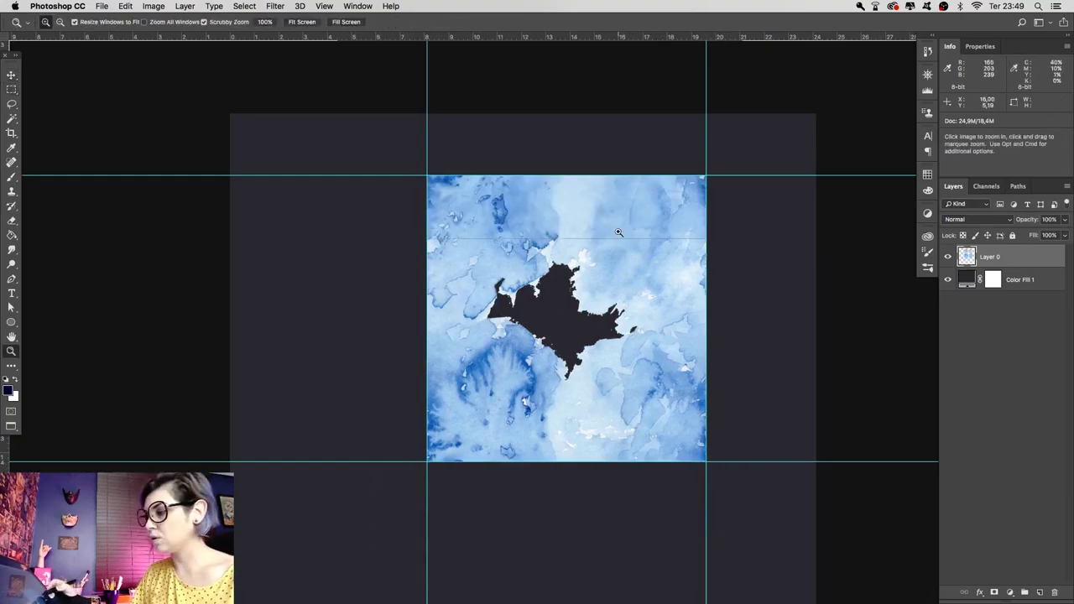
{"action": "key", "text": "z"}
{"action": "left_click_drag", "start_coordinate": [587, 303], "coordinate": [681, 302]}
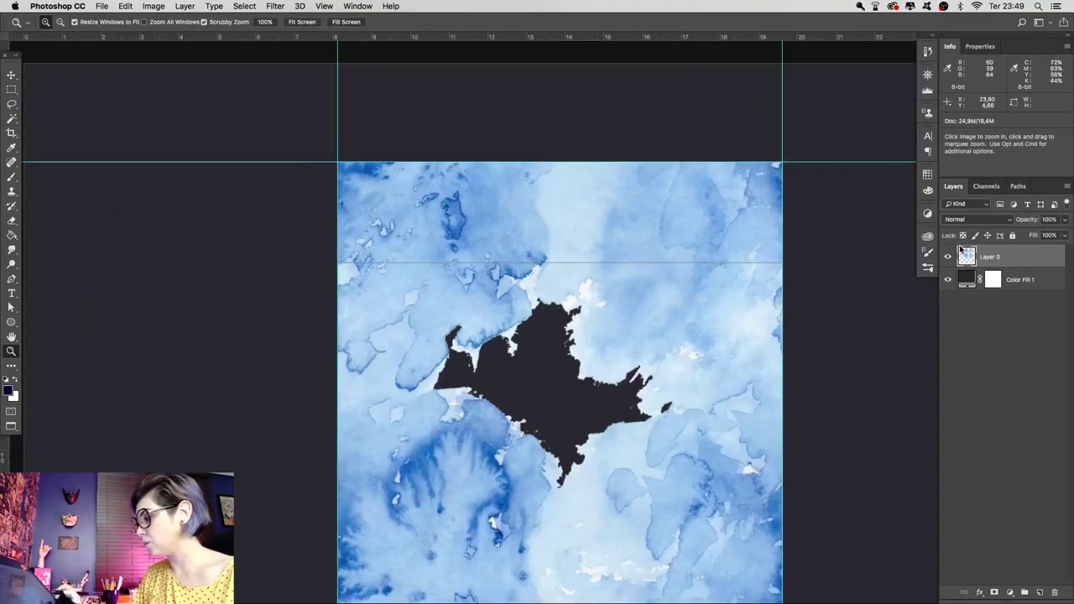
{"action": "left_click", "coordinate": [949, 257]}
{"action": "scroll", "coordinate": [617, 277], "scroll_direction": "down", "scroll_amount": 5}
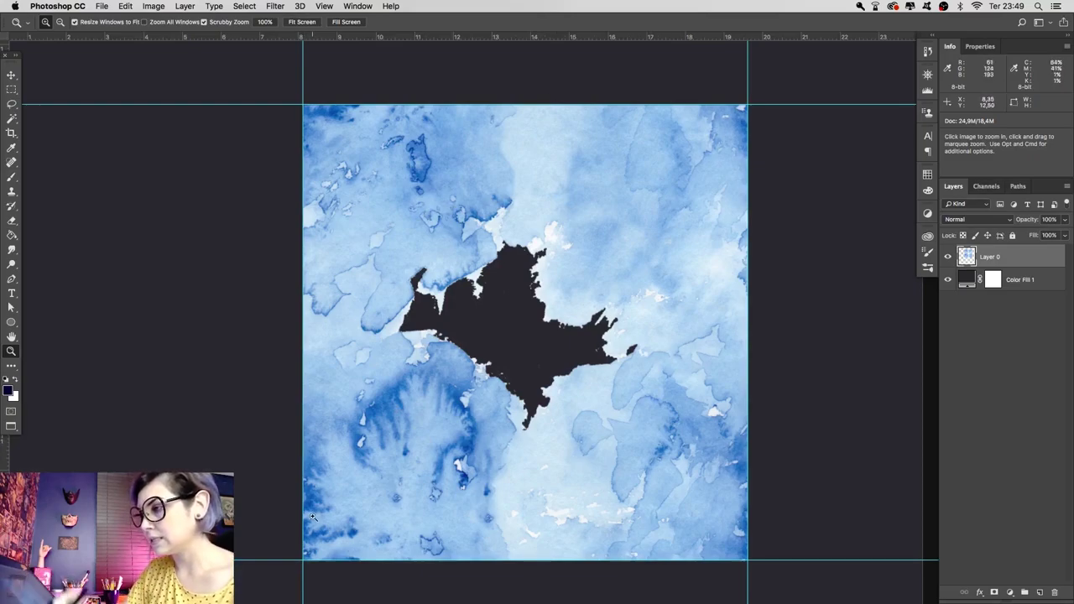
{"action": "left_click_drag", "start_coordinate": [569, 91], "coordinate": [663, 109]}
Lasso the left part of the dark gap, feather it and Content-Aware fill it
{"action": "key", "text": "super+0"}
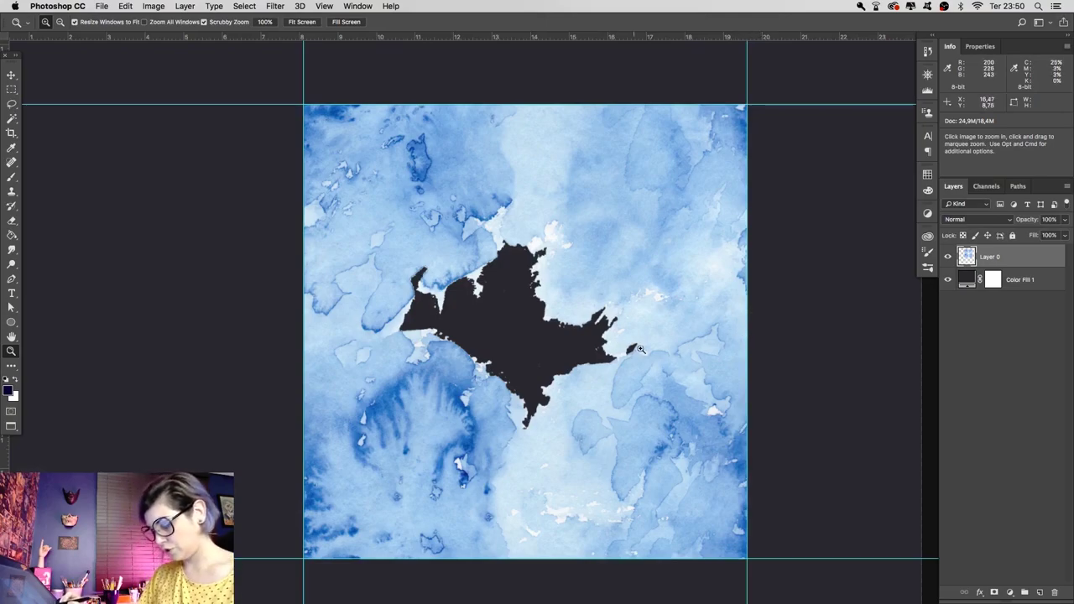
{"action": "key", "text": "l"}
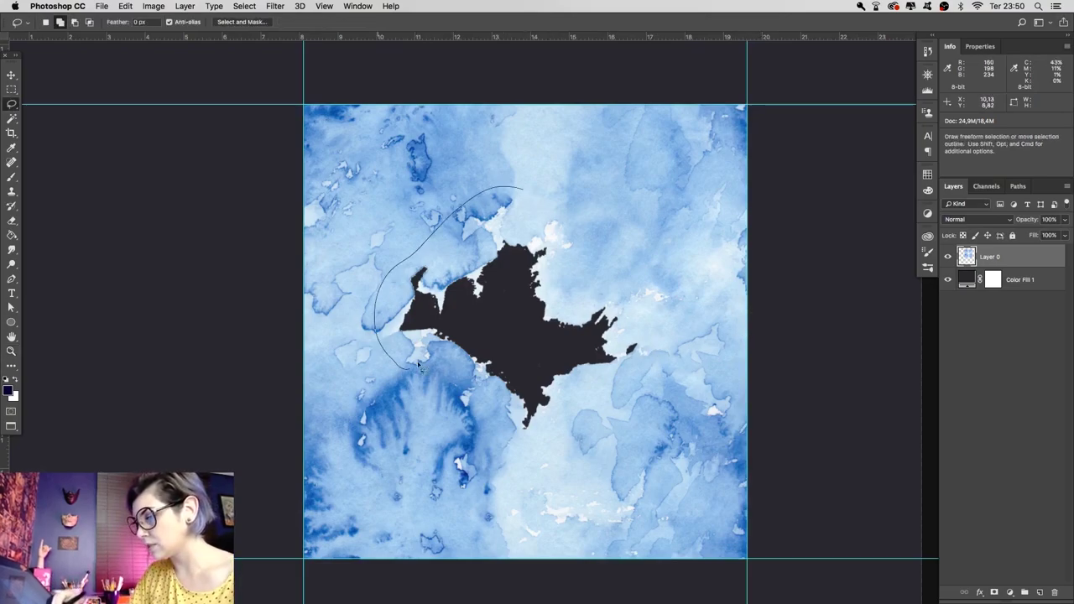
{"action": "left_click_drag", "start_coordinate": [418, 256], "coordinate": [553, 313]}
{"action": "key", "text": "shift+F6"}
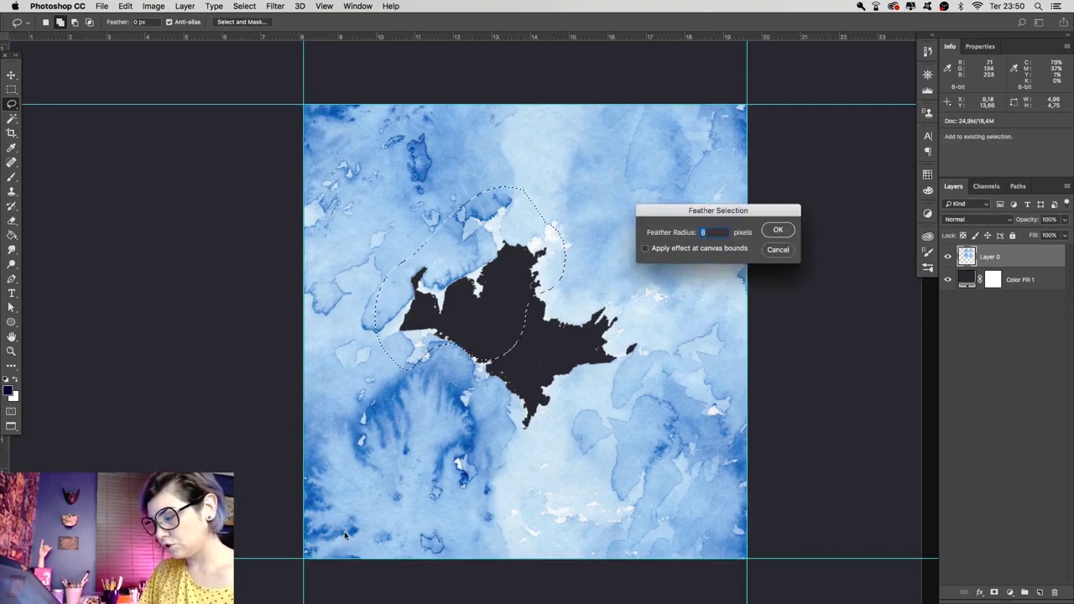
{"action": "key", "text": "Return"}
{"action": "key", "text": "shift+F5"}
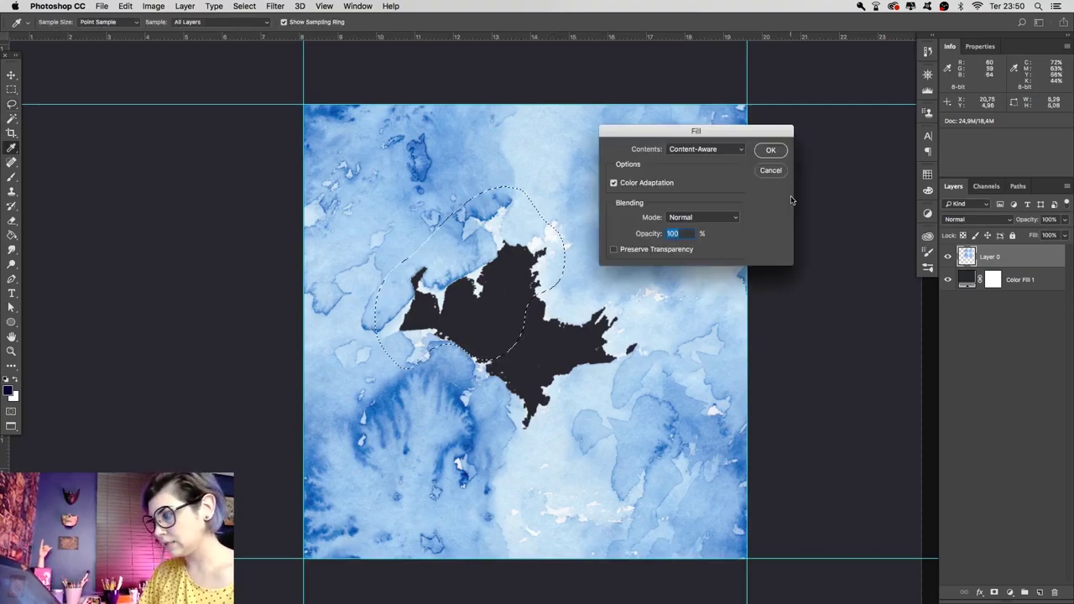
{"action": "key", "text": "Return"}
{"action": "key", "text": "super+d"}
Inspect the remaining dark blot, then lasso and feather the rest of the gap
{"action": "key", "text": "z"}
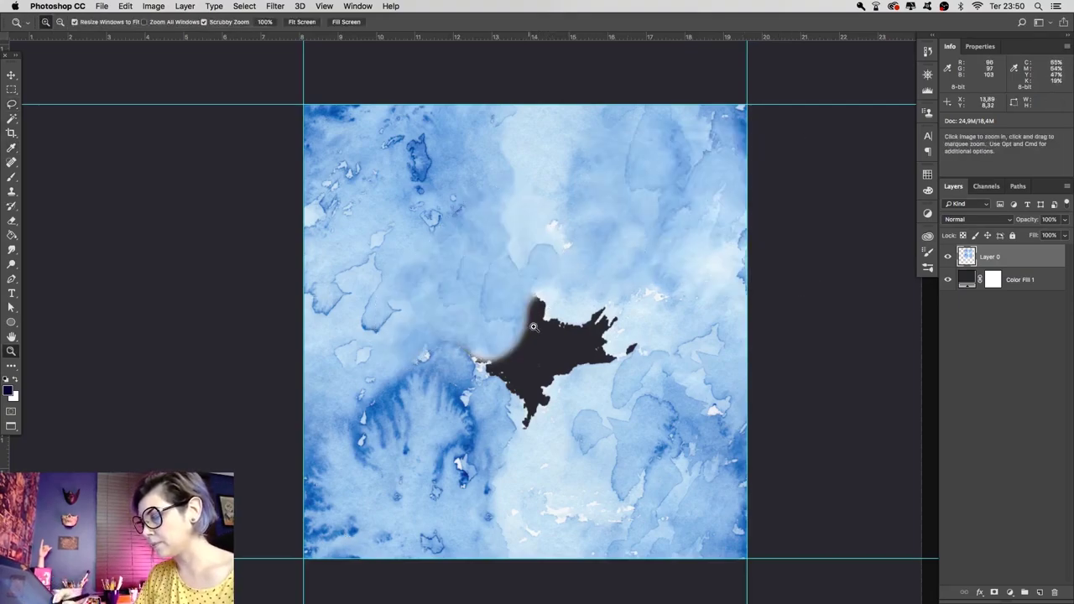
{"action": "left_click", "coordinate": [545, 333]}
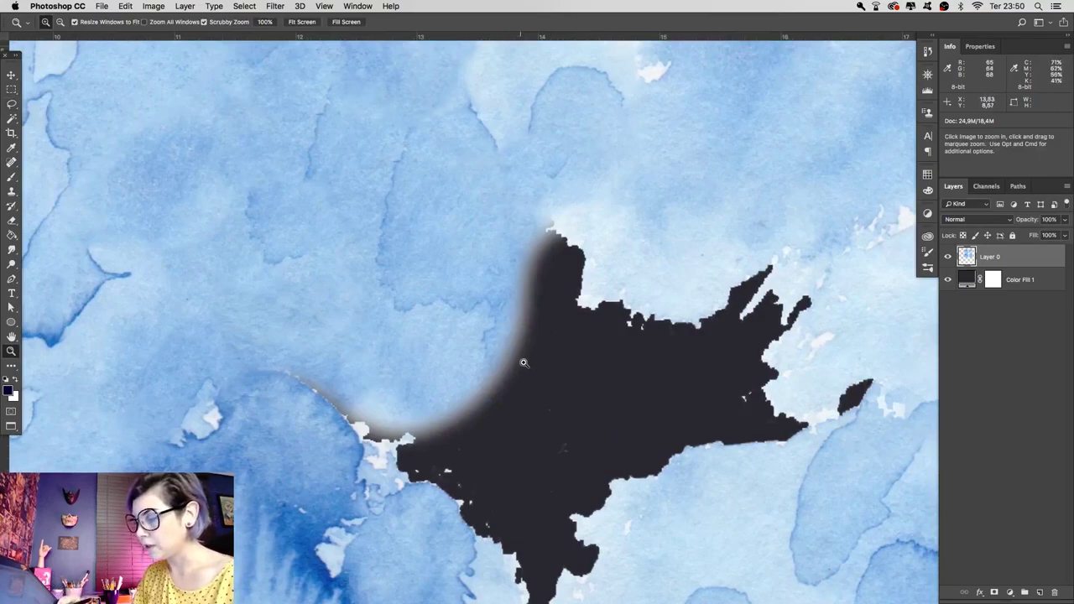
{"action": "key", "text": "shift+F6"}
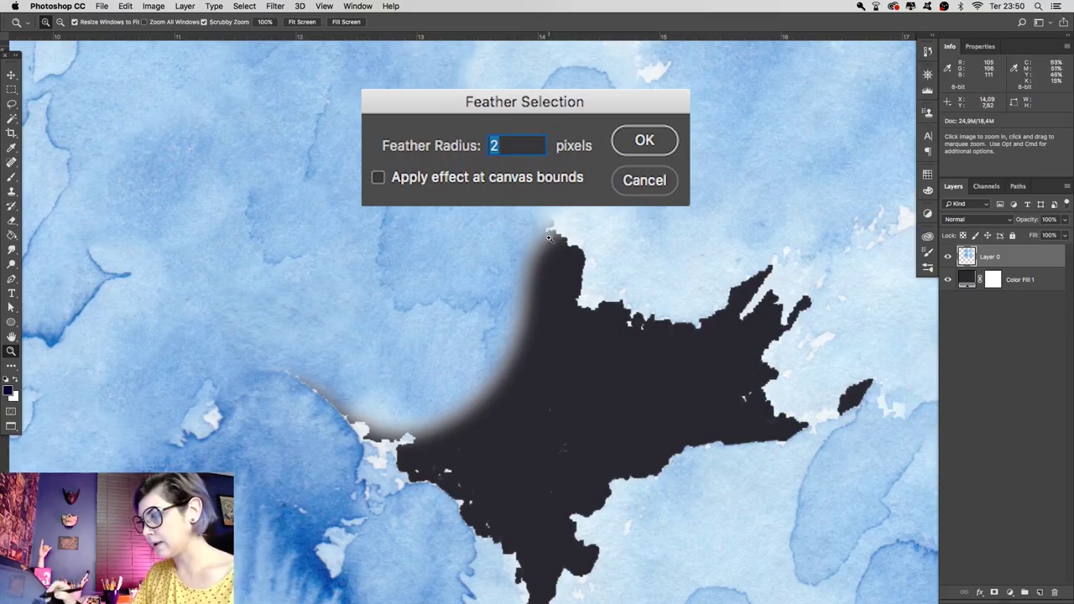
{"action": "key", "text": "Return"}
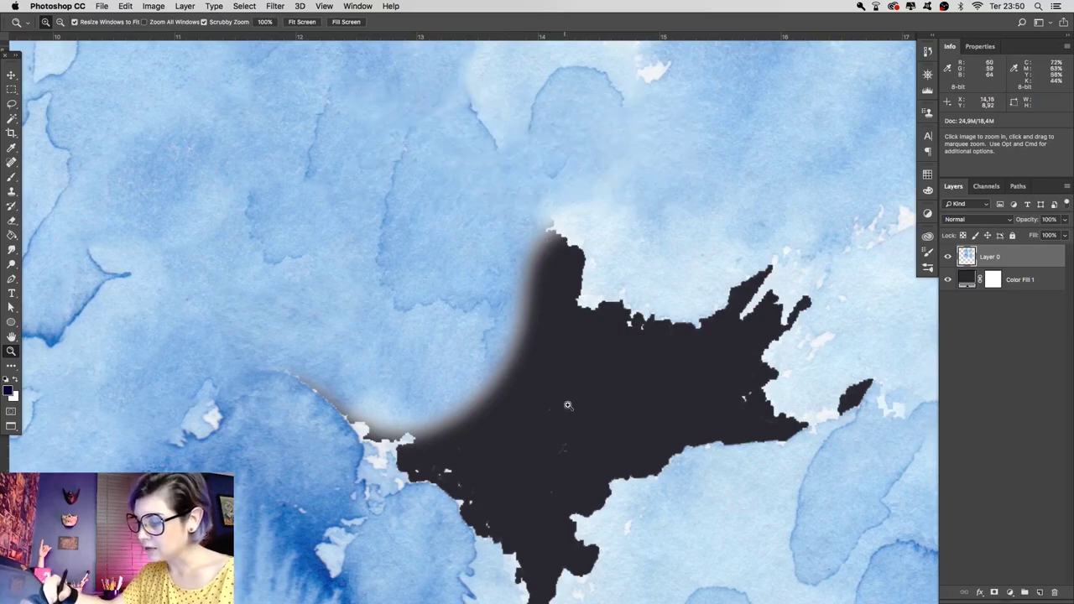
{"action": "left_click", "coordinate": [527, 346], "text": "alt"}
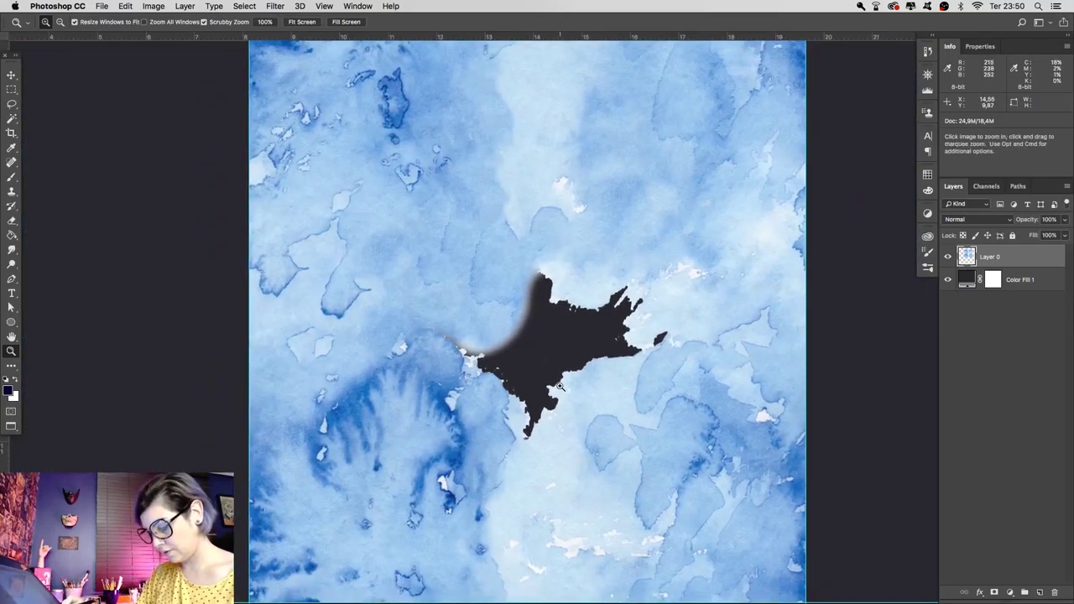
{"action": "key", "text": "l"}
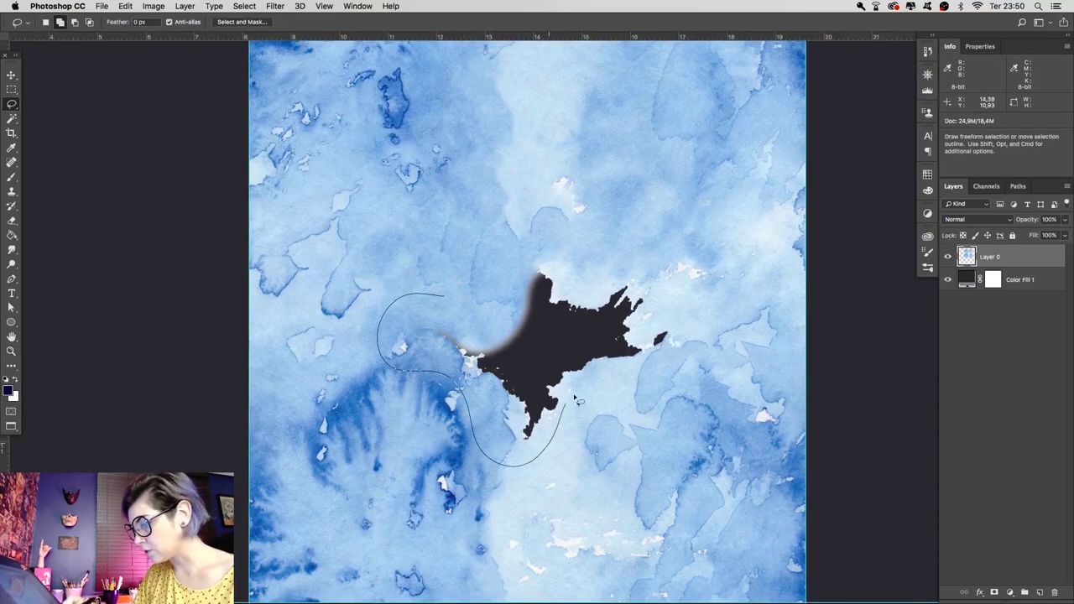
{"action": "left_click_drag", "start_coordinate": [615, 270], "coordinate": [444, 294]}
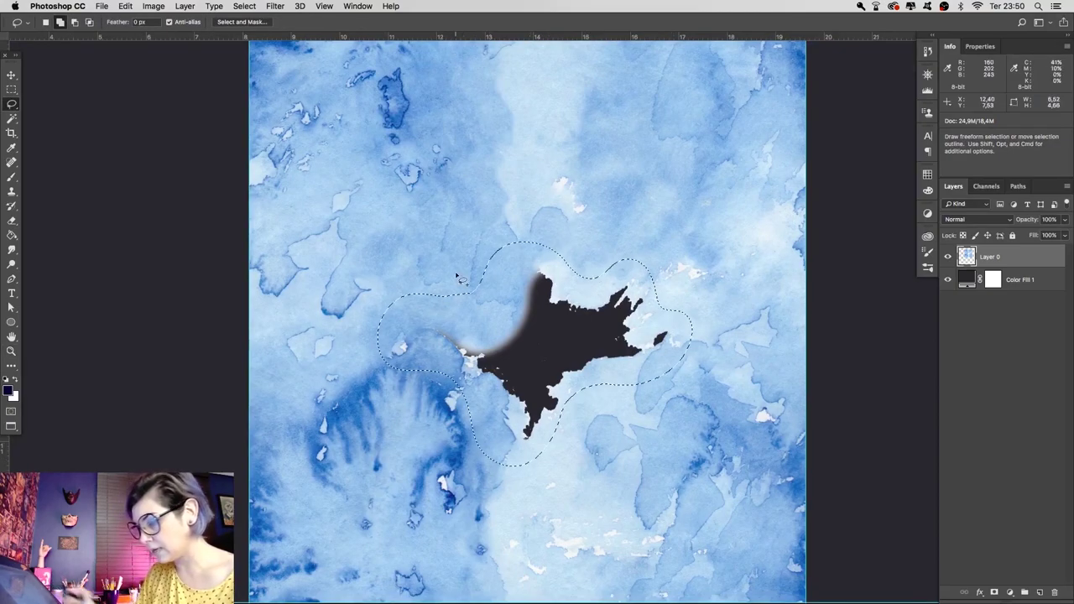
{"action": "key", "text": "shift+F6"}
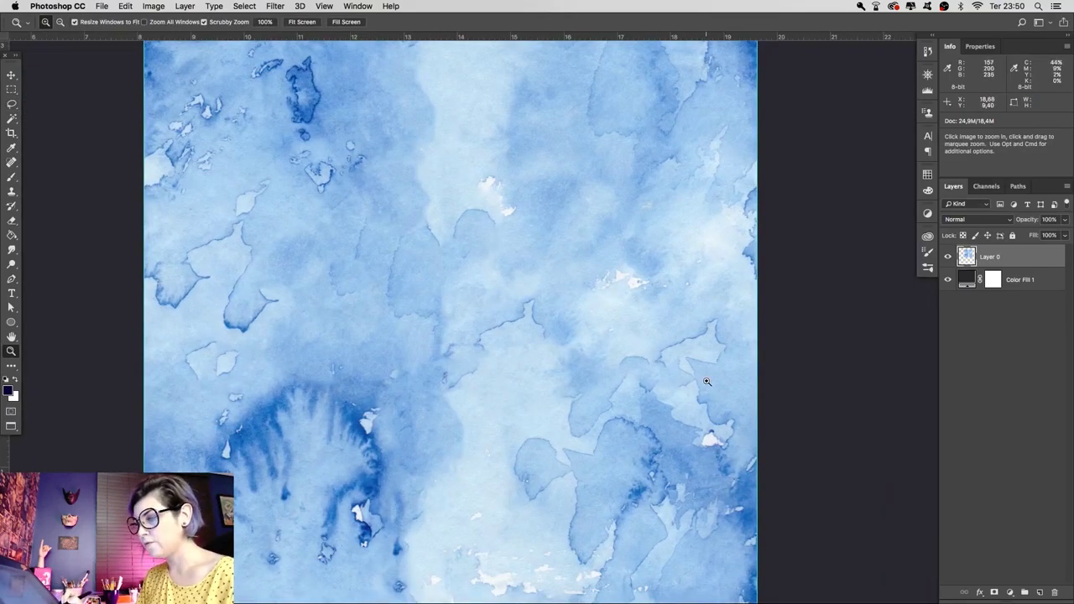
{"action": "left_click", "coordinate": [707, 382], "text": "alt"}
Change the Color Fill 1 background colour to white
{"action": "left_click", "coordinate": [684, 397], "text": "alt"}
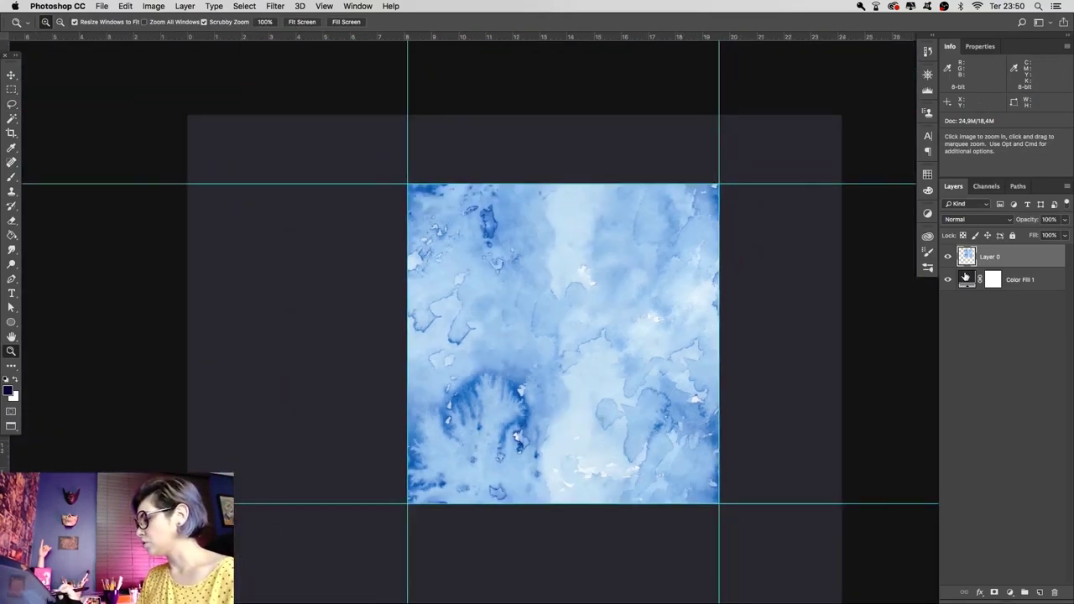
{"action": "double_click", "coordinate": [967, 280]}
{"action": "left_click_drag", "start_coordinate": [781, 193], "coordinate": [764, 165]}
{"action": "left_click", "coordinate": [1015, 159]}
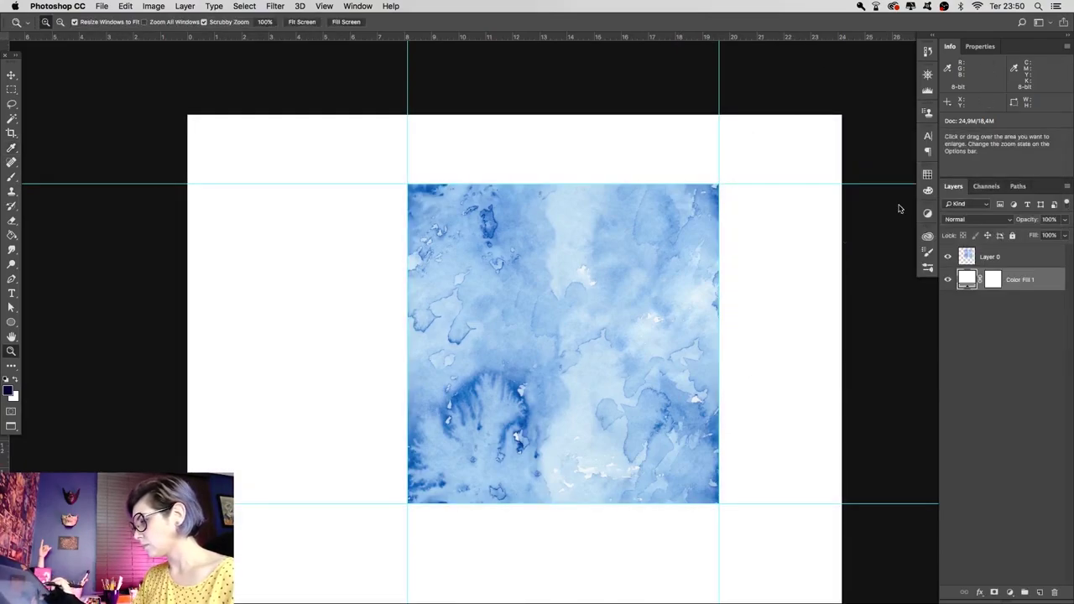
Zoom and scroll around to inspect the watercolour tile on the white background
{"action": "left_click", "coordinate": [688, 386]}
{"action": "mouse_move", "coordinate": [678, 403]}
{"action": "left_mouse_down"}
{"action": "mouse_move", "coordinate": [670, 374]}
{"action": "mouse_move", "coordinate": [646, 405]}
{"action": "mouse_move", "coordinate": [671, 402]}
{"action": "left_mouse_up"}
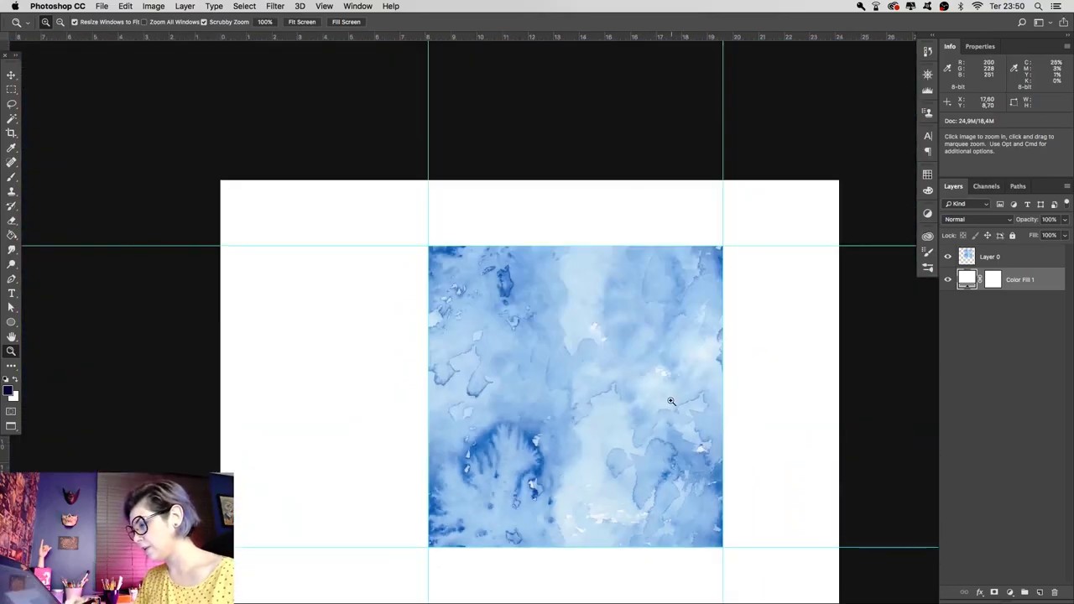
{"action": "left_click", "coordinate": [671, 402]}
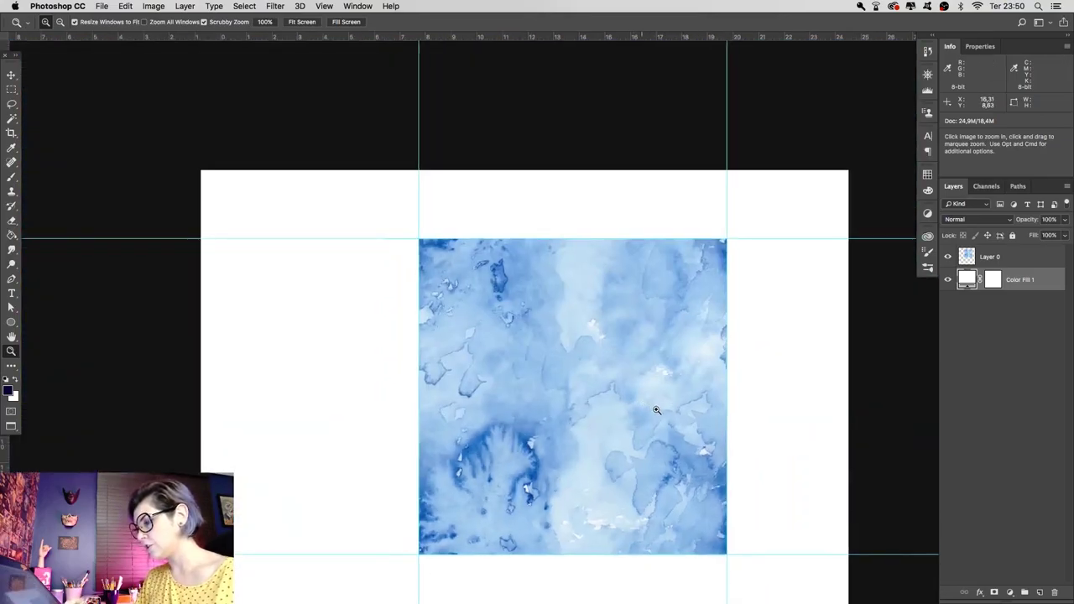
{"action": "left_click_drag", "start_coordinate": [663, 450], "coordinate": [657, 384]}
{"action": "scroll", "coordinate": [628, 471], "scroll_direction": "down", "scroll_amount": 2}
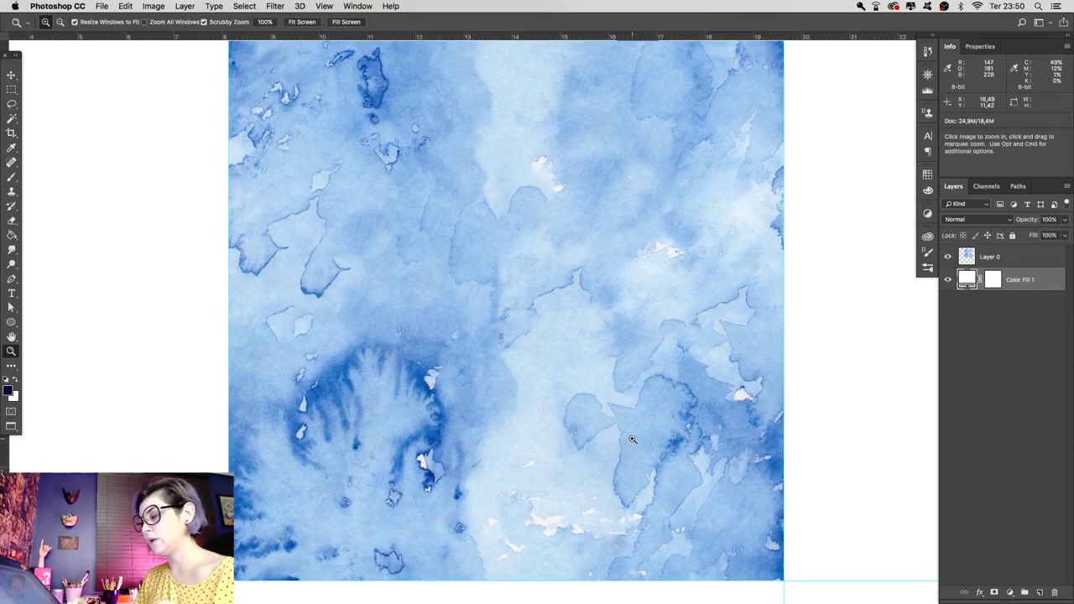
{"action": "scroll", "coordinate": [640, 426], "scroll_direction": "down", "scroll_amount": 2}
{"action": "scroll", "coordinate": [646, 422], "scroll_direction": "down", "scroll_amount": 1}
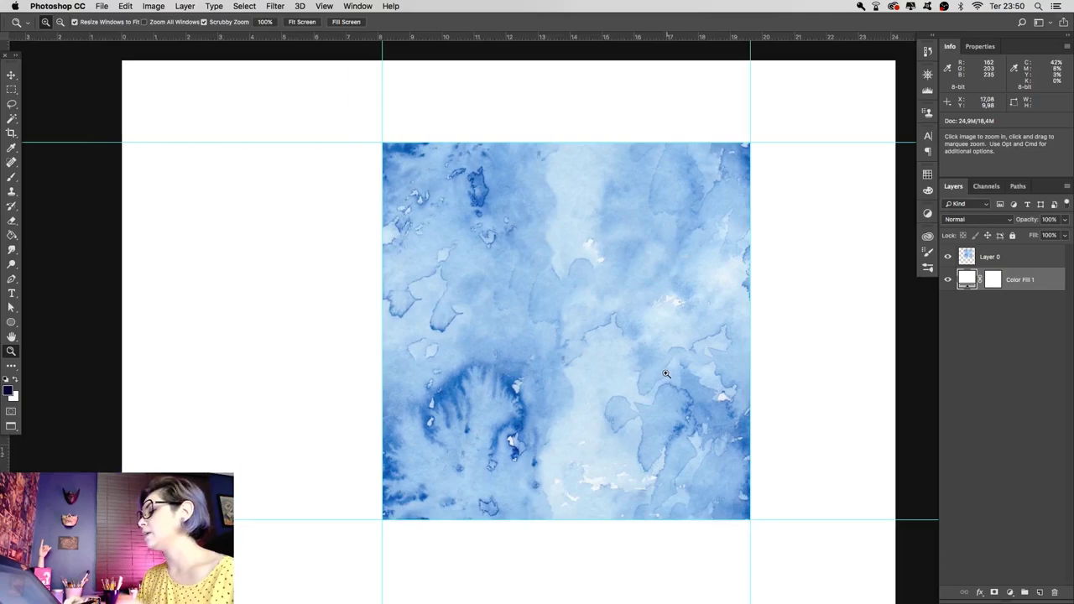
{"action": "scroll", "coordinate": [663, 417], "scroll_direction": "down", "scroll_amount": 2}
{"action": "left_click_drag", "start_coordinate": [663, 417], "coordinate": [577, 325]}
{"action": "scroll", "coordinate": [547, 350], "scroll_direction": "down", "scroll_amount": 2}
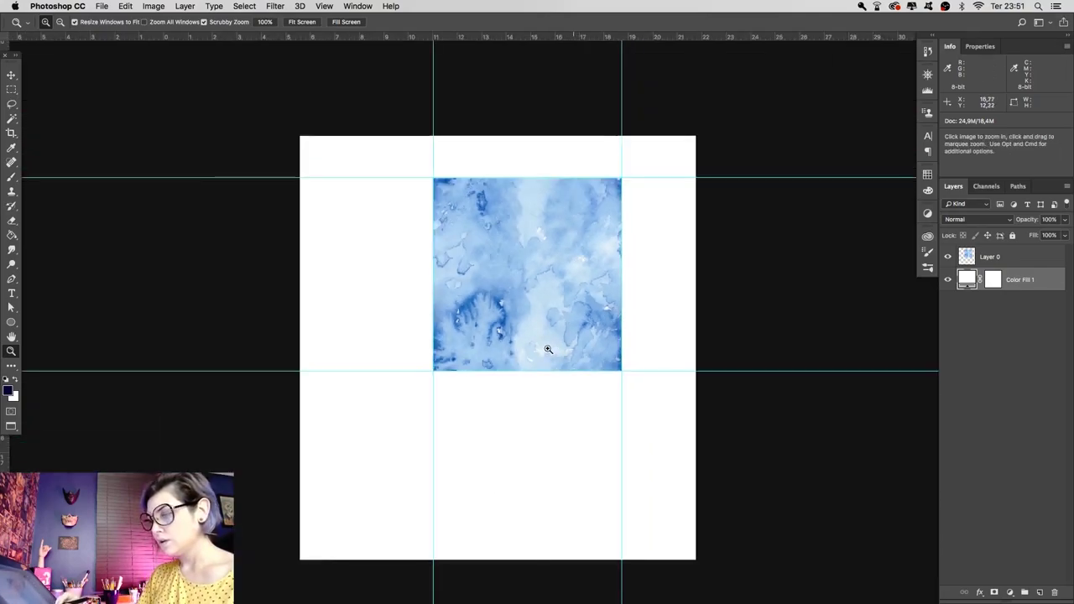
Widen the canvas leftward with Crop and place a tile copy beside the original
{"action": "scroll", "coordinate": [532, 353], "scroll_direction": "down", "scroll_amount": 1}
{"action": "key", "text": "c"}
{"action": "left_click_drag", "start_coordinate": [332, 347], "coordinate": [277, 347]}
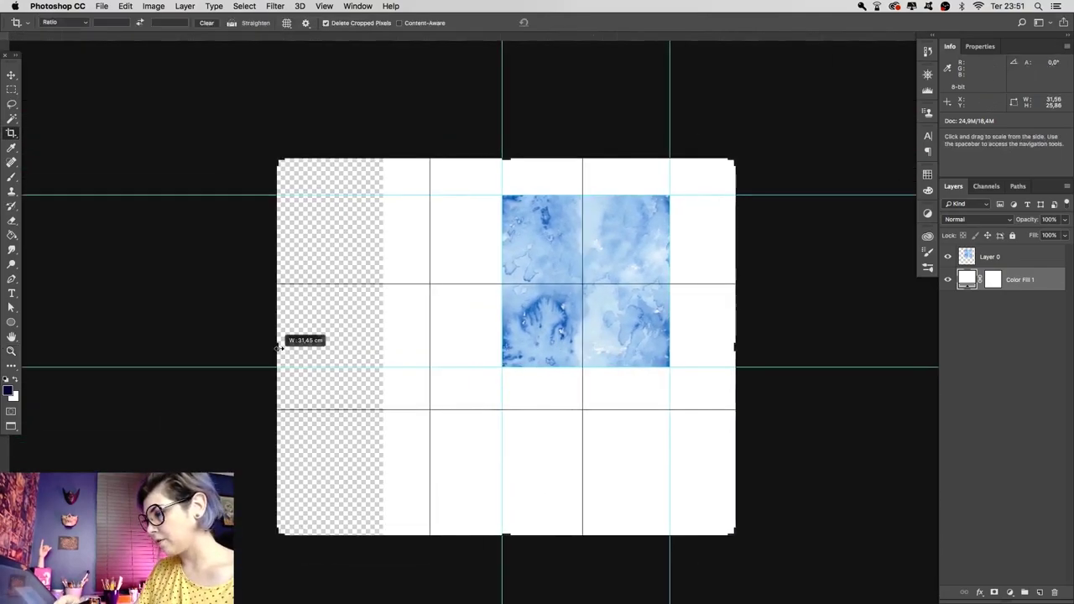
{"action": "key", "text": "Return"}
{"action": "key", "text": "v"}
{"action": "left_click_drag", "start_coordinate": [631, 329], "coordinate": [448, 328]}
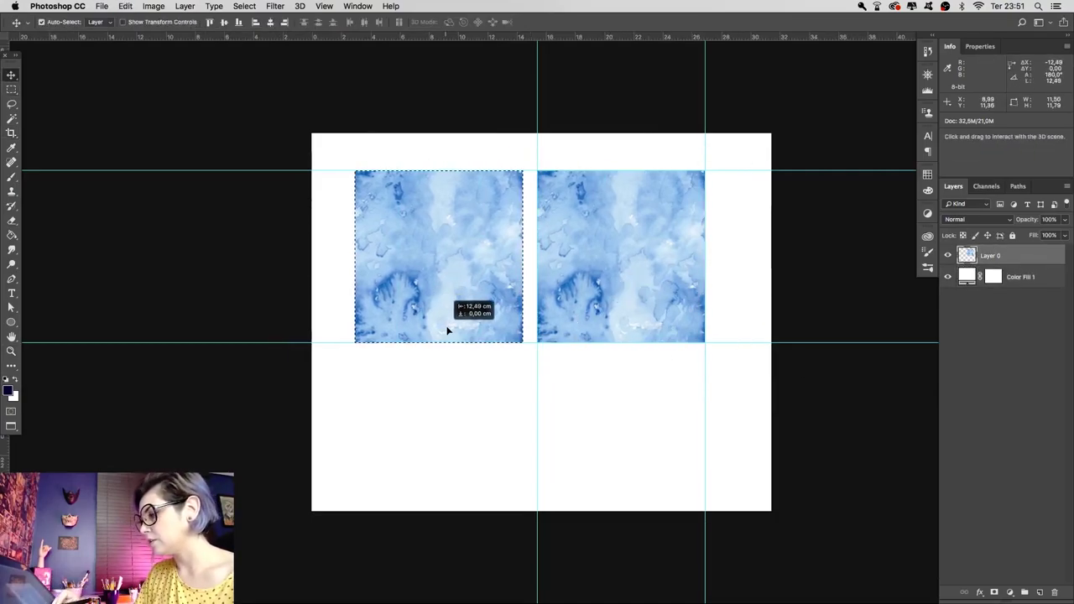
Try a tile copy in the bottom-left slot, then delete it and deselect
{"action": "scroll", "coordinate": [448, 328], "scroll_direction": "up", "scroll_amount": 5}
{"action": "scroll", "coordinate": [507, 418], "scroll_direction": "down", "scroll_amount": 5}
{"action": "left_click_drag", "start_coordinate": [507, 418], "coordinate": [518, 437]}
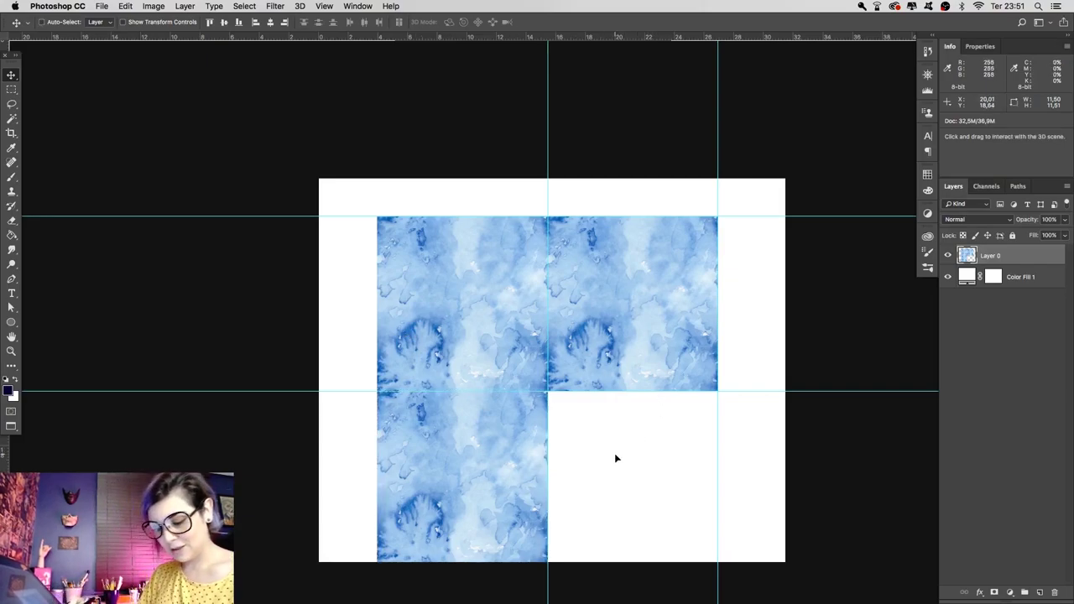
{"action": "key", "text": "BackSpace"}
{"action": "key", "text": "super+d"}
{"action": "key", "text": "z"}
{"action": "mouse_move", "coordinate": [601, 456]}
{"action": "left_mouse_down"}
{"action": "mouse_move", "coordinate": [551, 423]}
{"action": "mouse_move", "coordinate": [546, 391]}
{"action": "left_mouse_up"}
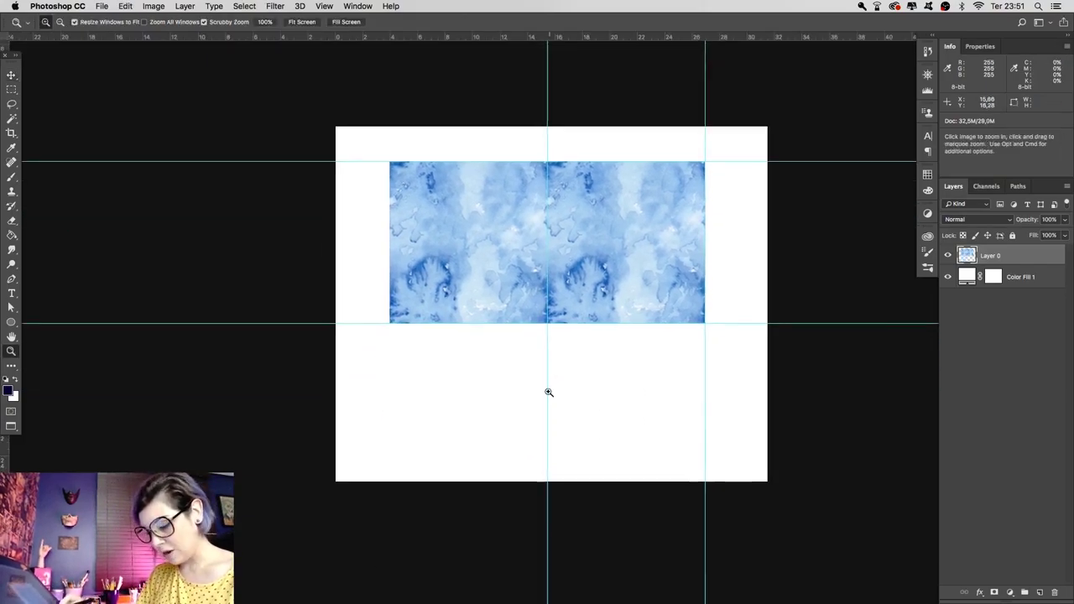
Extend the canvas downward and line the copied row up under the top row
{"action": "key", "text": "c"}
{"action": "left_click_drag", "start_coordinate": [547, 479], "coordinate": [545, 519]}
{"action": "key", "text": "Return"}
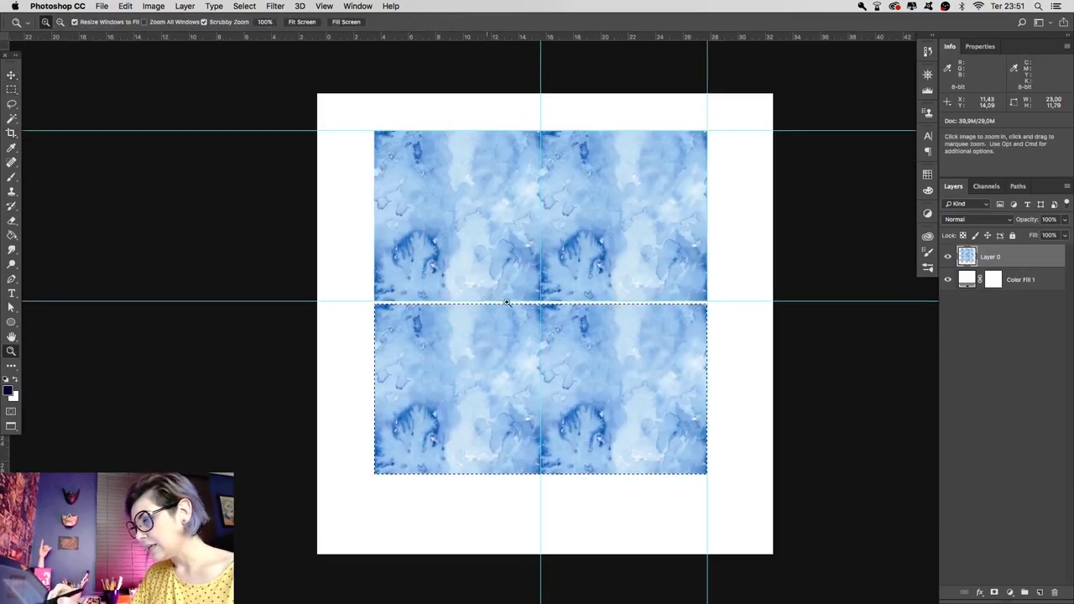
{"action": "left_click_drag", "start_coordinate": [507, 302], "coordinate": [573, 337]}
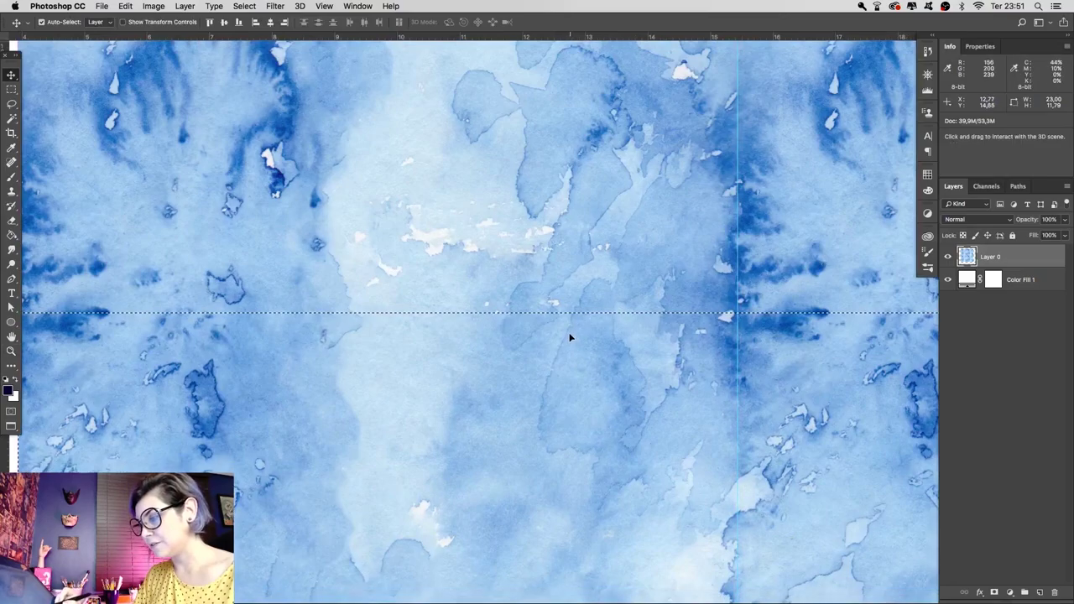
Deselect, hide the guides with Cmd+;, and view the whole 2x2 pattern
{"action": "key", "text": "ctrl+d"}
{"action": "key", "text": "ctrl+0"}
{"action": "key", "text": "ctrl+z"}
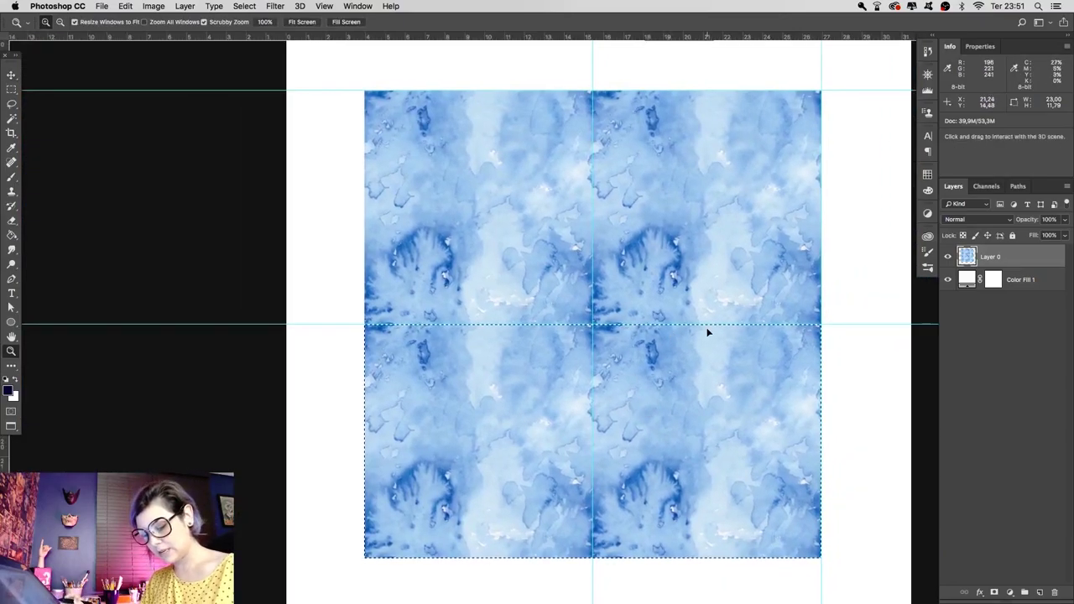
{"action": "key", "text": "ctrl+d"}
{"action": "key", "text": "ctrl+semicolon"}
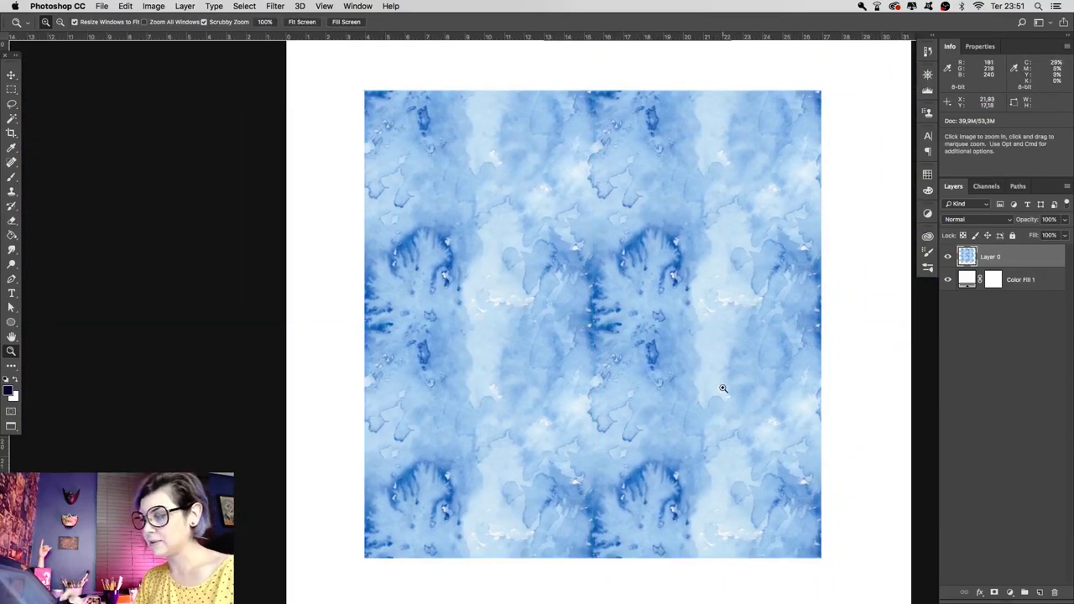
{"action": "left_click", "coordinate": [706, 395], "text": "alt"}
{"action": "left_click_drag", "start_coordinate": [741, 349], "coordinate": [751, 348]}
{"action": "left_click", "coordinate": [664, 319], "text": "alt"}
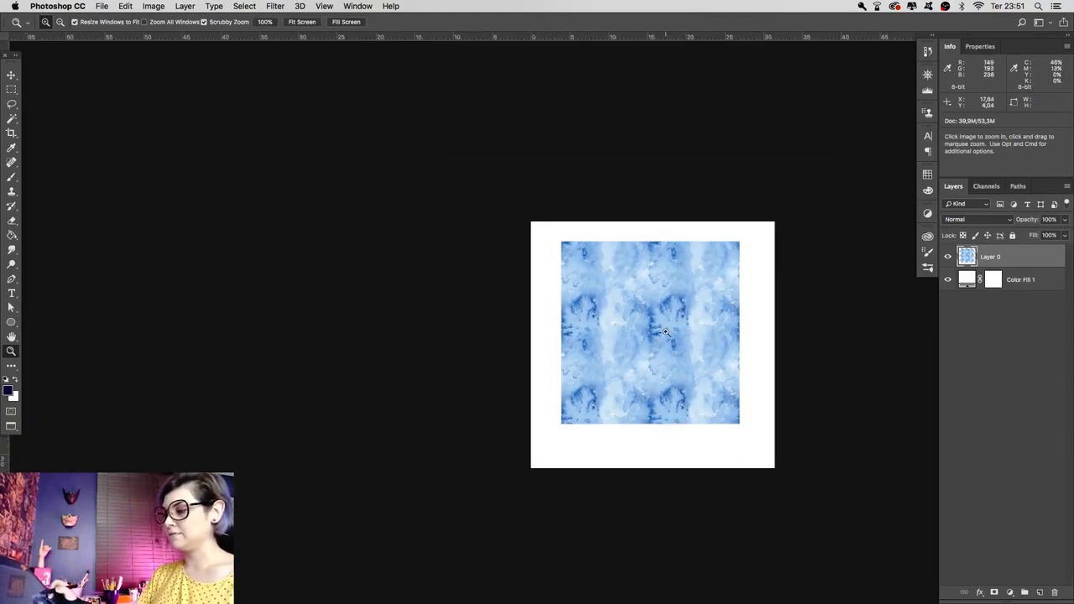
{"action": "left_click", "coordinate": [671, 394], "text": "alt"}
{"action": "left_click_drag", "start_coordinate": [628, 263], "coordinate": [518, 274]}
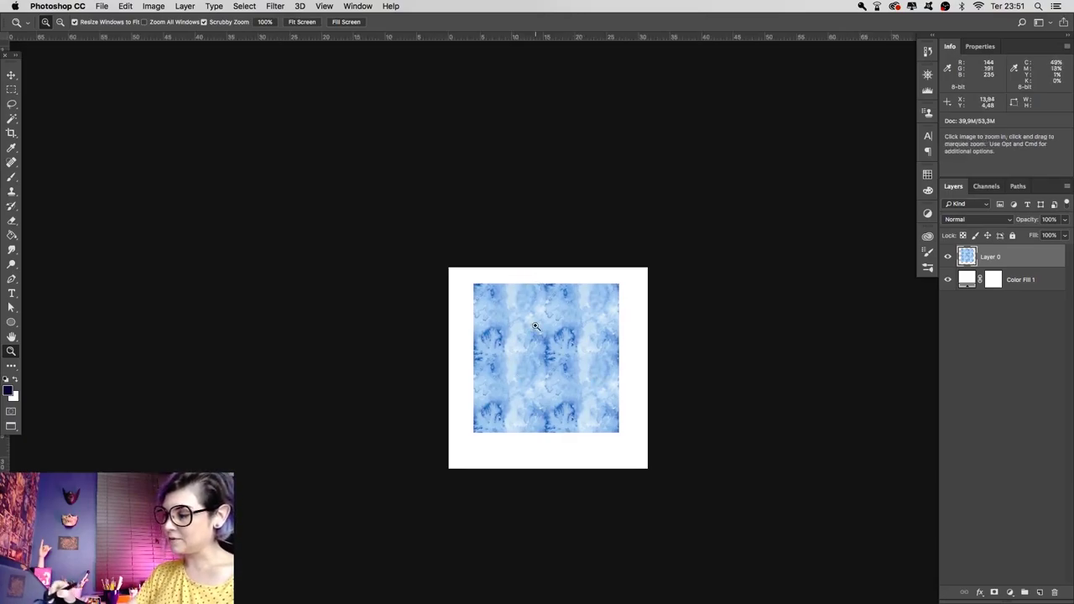
{"action": "key", "text": "super+semicolon"}
{"action": "key", "text": "super+semicolon"}
{"action": "mouse_move", "coordinate": [581, 406]}
{"action": "left_mouse_down"}
{"action": "mouse_move", "coordinate": [619, 379]}
{"action": "mouse_move", "coordinate": [666, 408]}
{"action": "mouse_move", "coordinate": [643, 434]}
{"action": "left_mouse_up"}
{"action": "key", "text": "super+r"}
{"action": "key", "text": "l"}
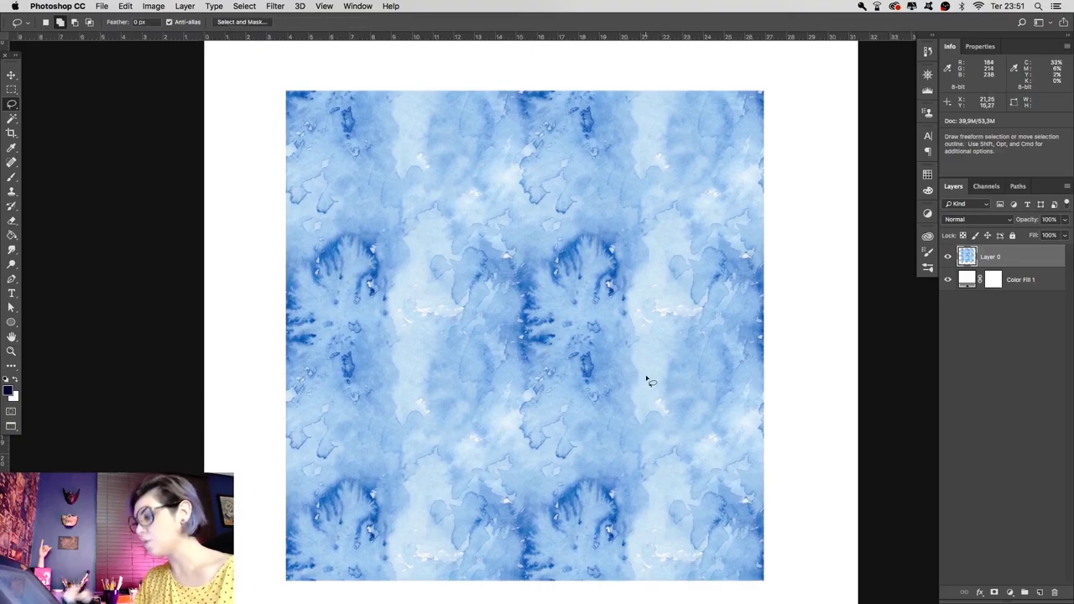
Lasso the central dark motif, feather it 8 px and Content-Aware fill it
{"action": "left_click_drag", "start_coordinate": [605, 217], "coordinate": [530, 245]}
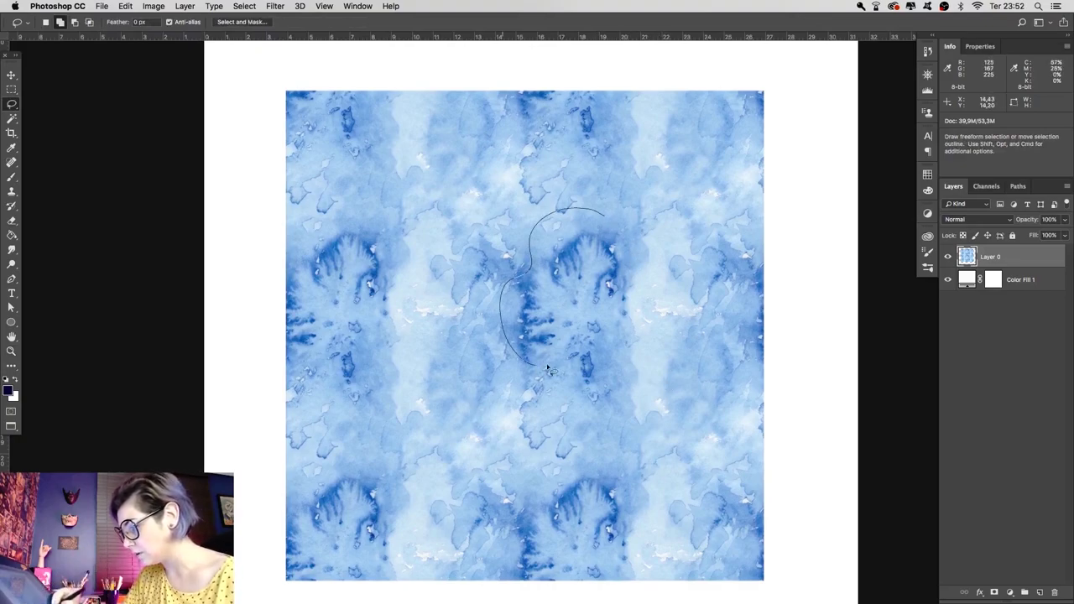
{"action": "left_click_drag", "start_coordinate": [647, 277], "coordinate": [649, 290]}
{"action": "key", "text": "shift+F6"}
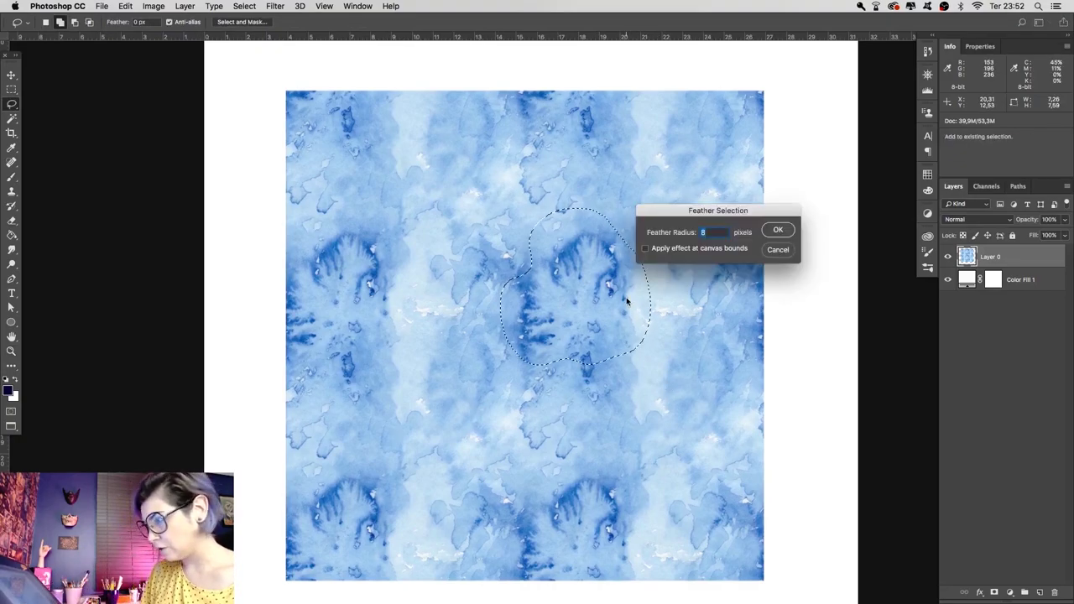
{"action": "left_click", "coordinate": [778, 230]}
{"action": "key", "text": "shift+F5"}
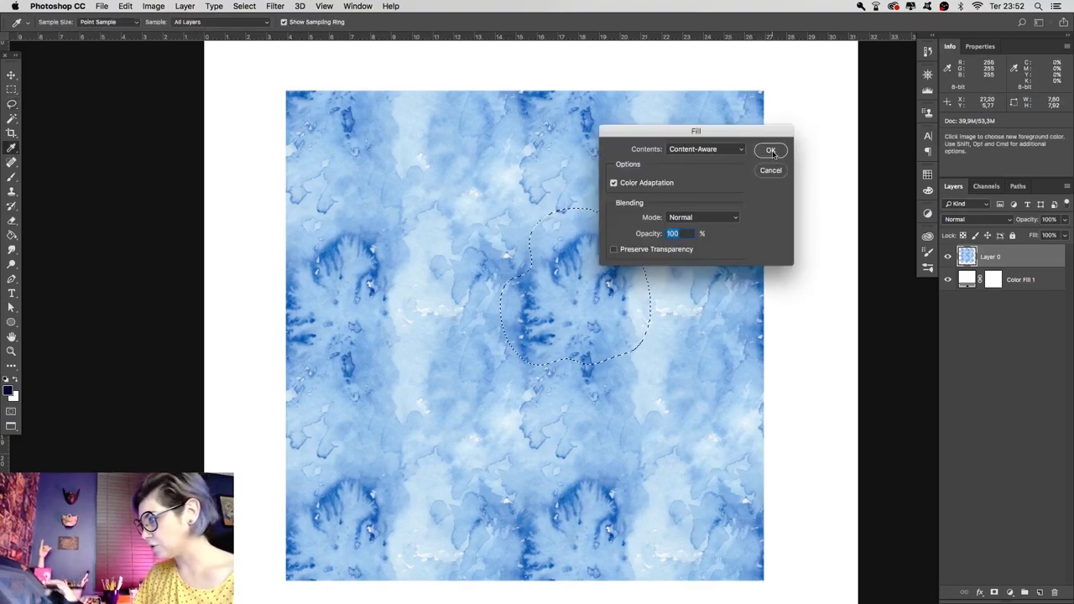
{"action": "key", "text": "Return"}
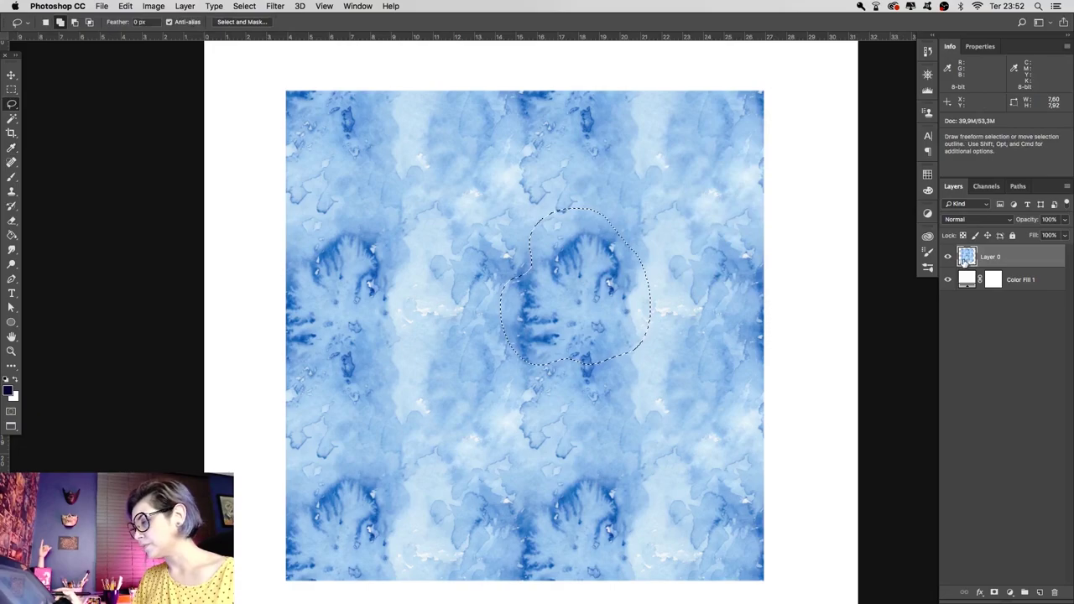
Reapply Content-Aware fill with another 8 px feather, then deselect and zoom in to check
{"action": "key", "text": "shift+F5"}
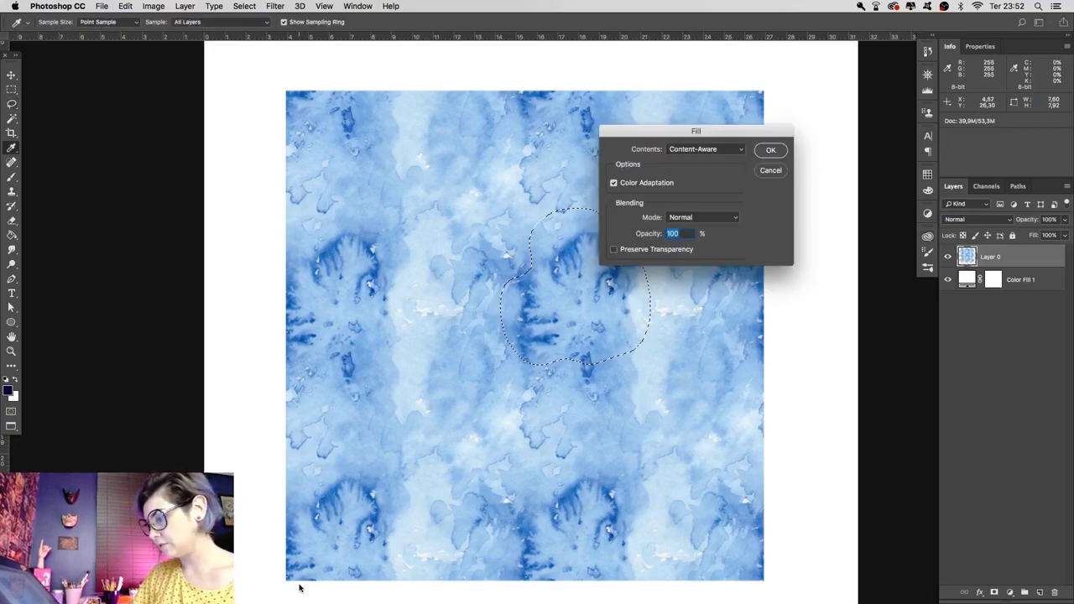
{"action": "key", "text": "Return"}
{"action": "key", "text": "shift+F6"}
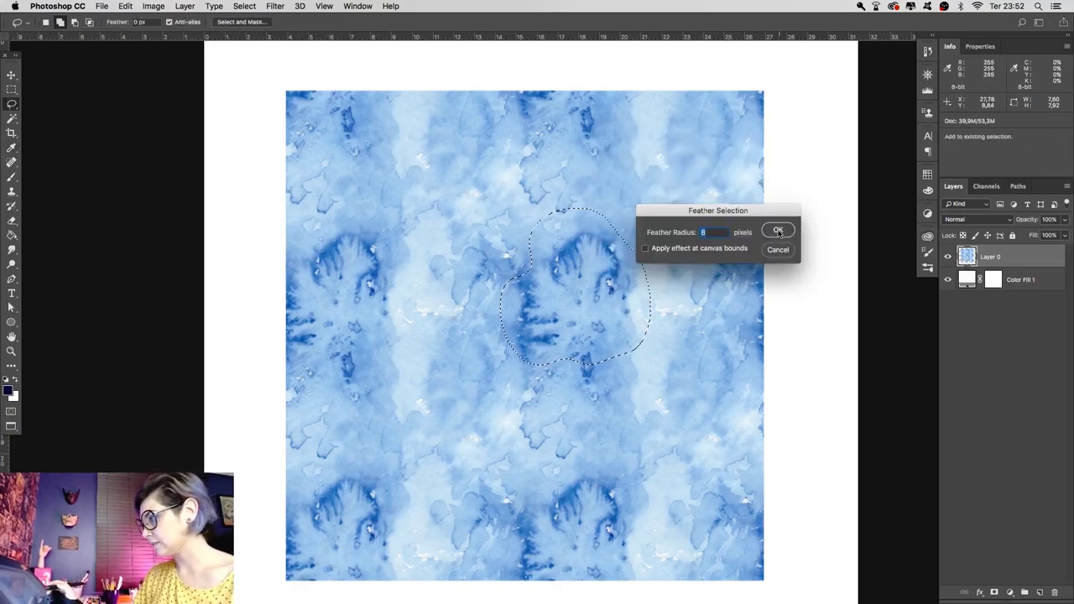
{"action": "left_click", "coordinate": [779, 230]}
{"action": "key", "text": "shift+F5"}
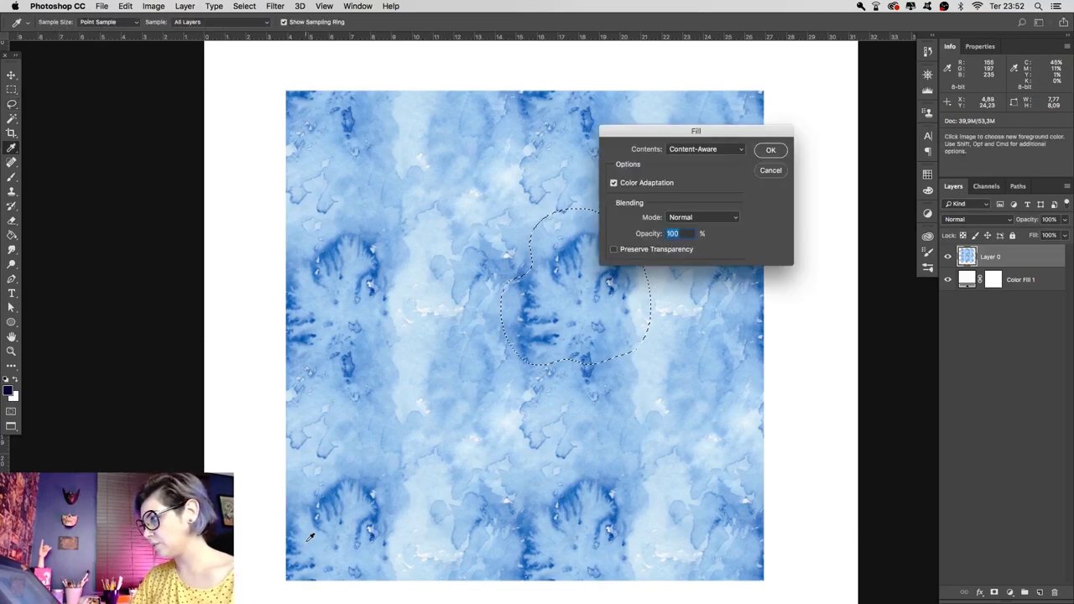
{"action": "left_click", "coordinate": [773, 151]}
{"action": "key", "text": "super+d"}
{"action": "key", "text": "z"}
{"action": "left_click", "coordinate": [606, 282]}
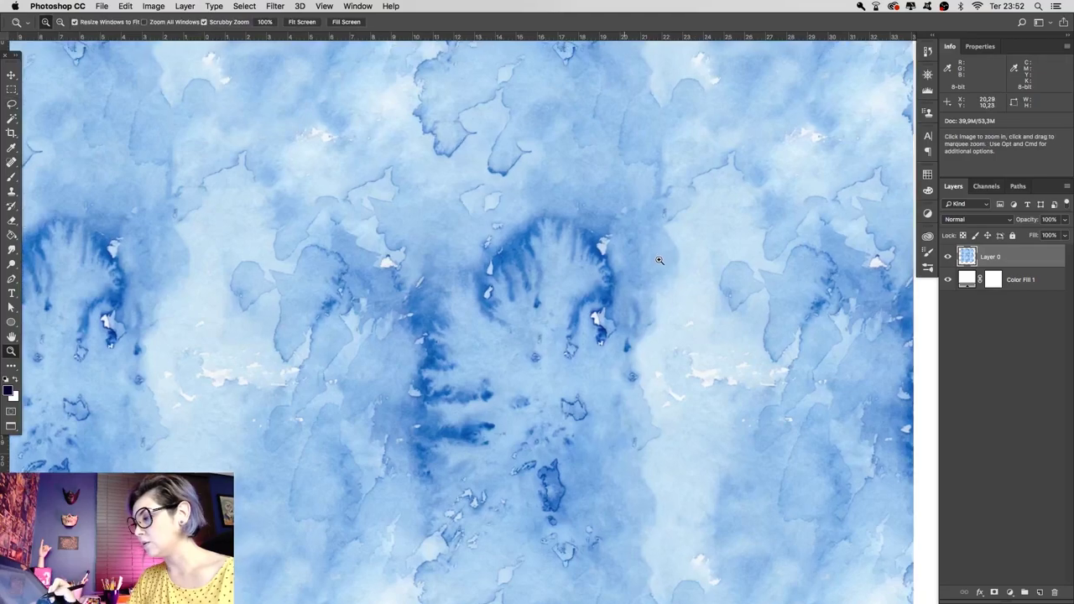
Lasso the fan-shaped mark above the centre, feather it 8 px and Content-Aware fill it
{"action": "key", "text": "l"}
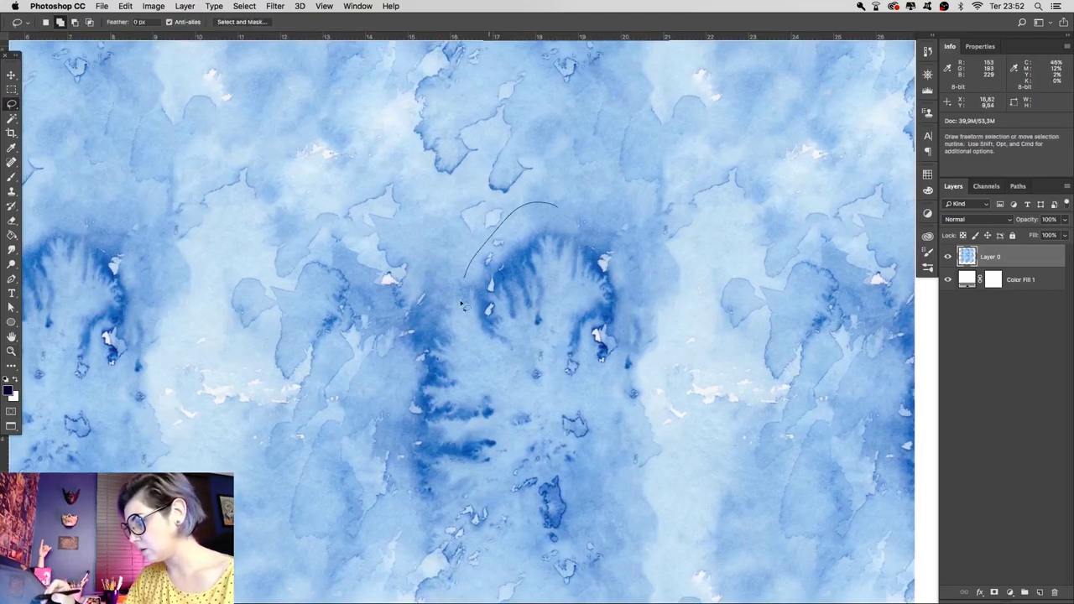
{"action": "left_click_drag", "start_coordinate": [590, 294], "coordinate": [588, 210]}
{"action": "key", "text": "shift+F6"}
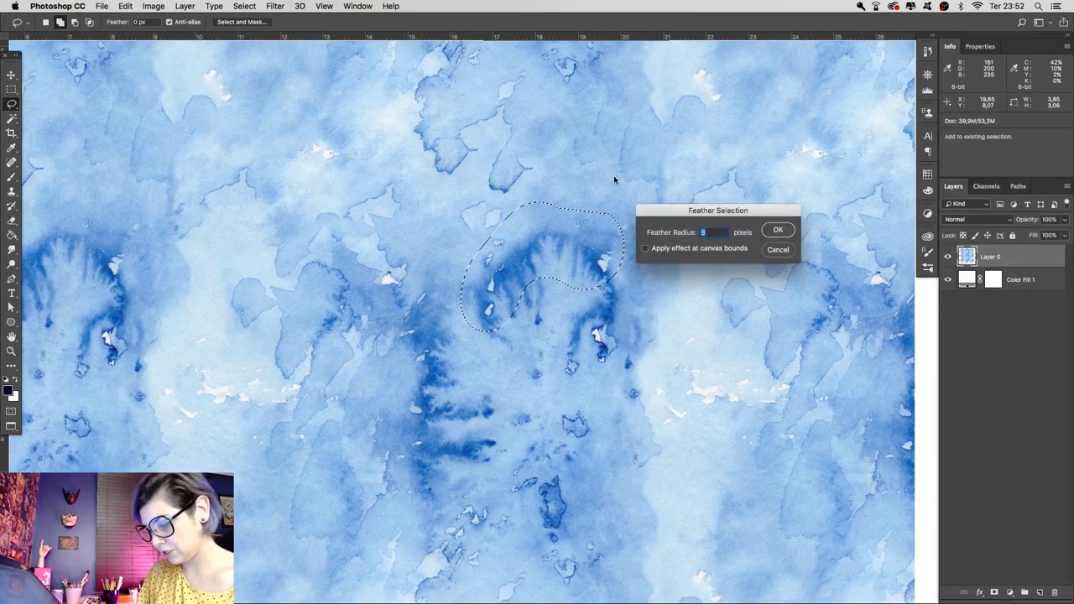
{"action": "left_click", "coordinate": [779, 230]}
{"action": "key", "text": "shift"}
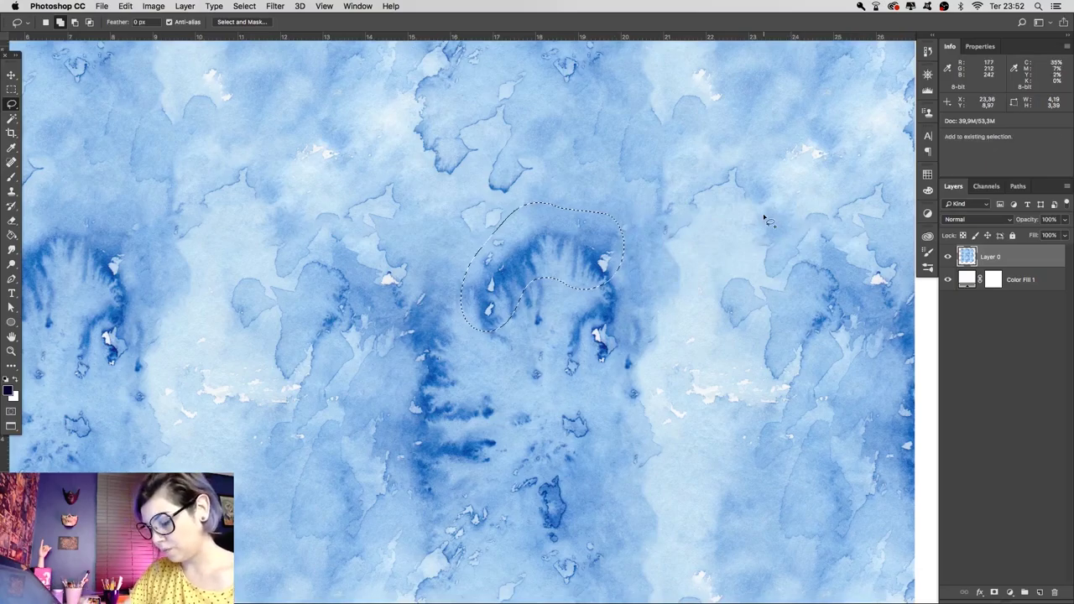
{"action": "key", "text": "shift+BackSpace"}
{"action": "left_click", "coordinate": [779, 149]}
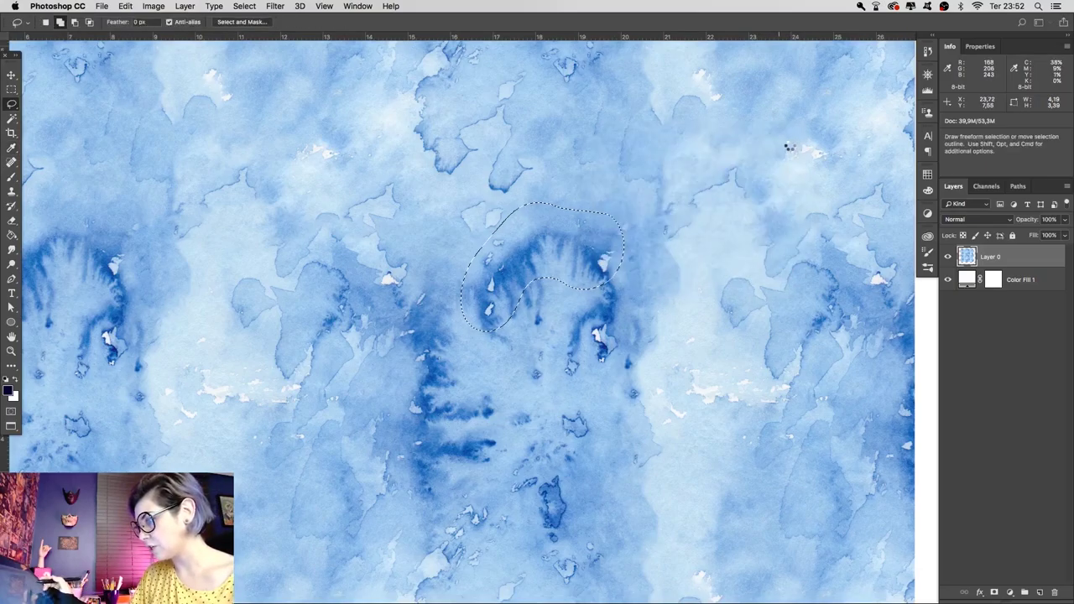
{"action": "key", "text": "super+d"}
Feather and Content-Aware fill a second dark area beside the centre, then deselect
{"action": "scroll", "coordinate": [683, 324], "scroll_direction": "down", "scroll_amount": 5}
{"action": "scroll", "coordinate": [683, 324], "scroll_direction": "left", "scroll_amount": 3}
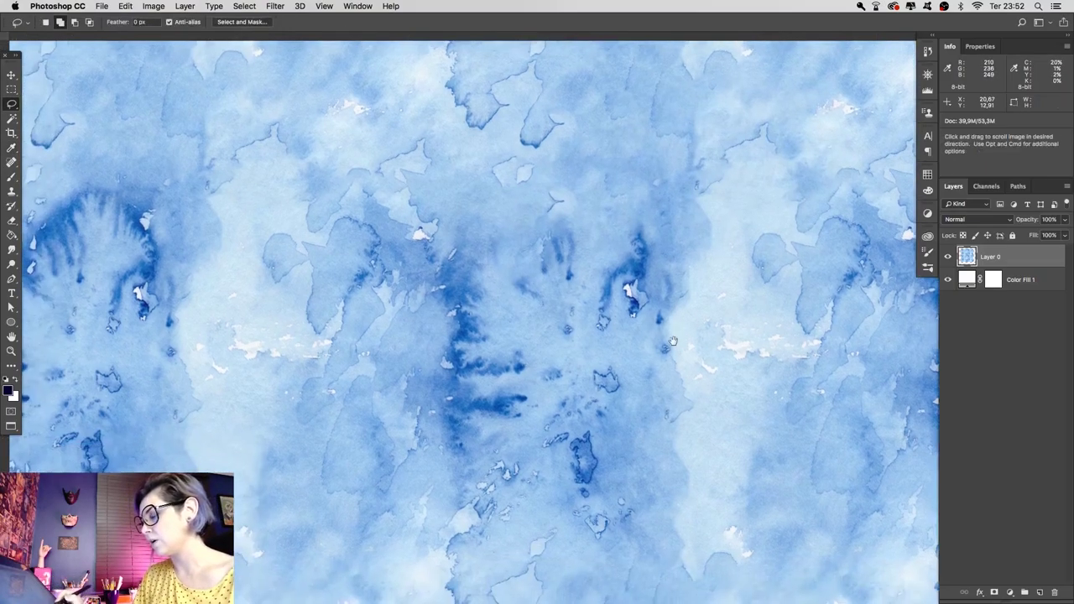
{"action": "key", "text": "shift+F6"}
{"action": "key", "text": "Return"}
{"action": "key", "text": "shift+BackSpace"}
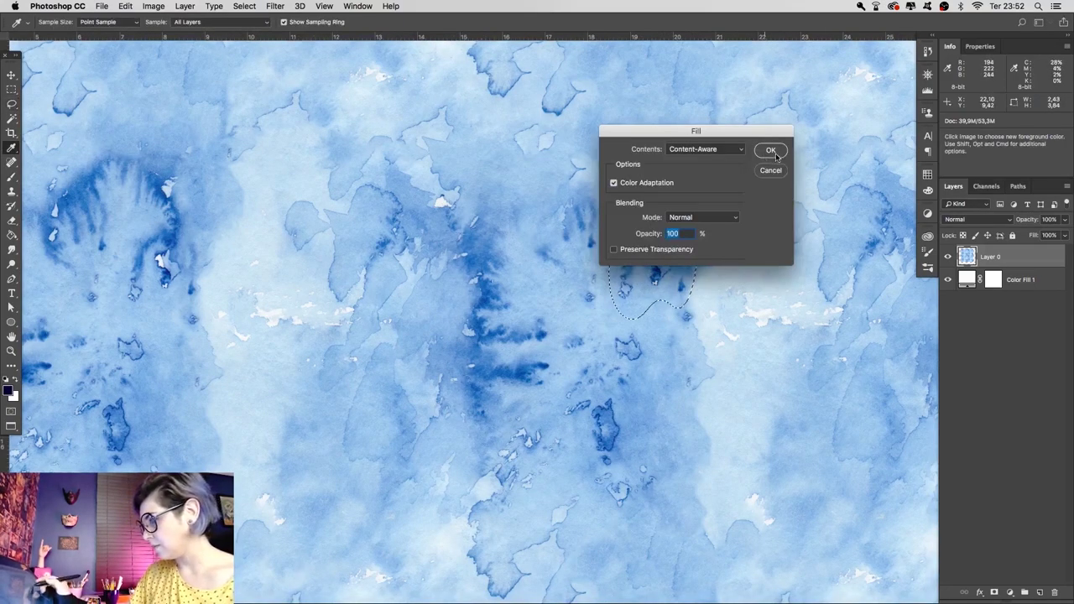
{"action": "left_click", "coordinate": [772, 152]}
{"action": "key", "text": "z"}
{"action": "key", "text": "super+d"}
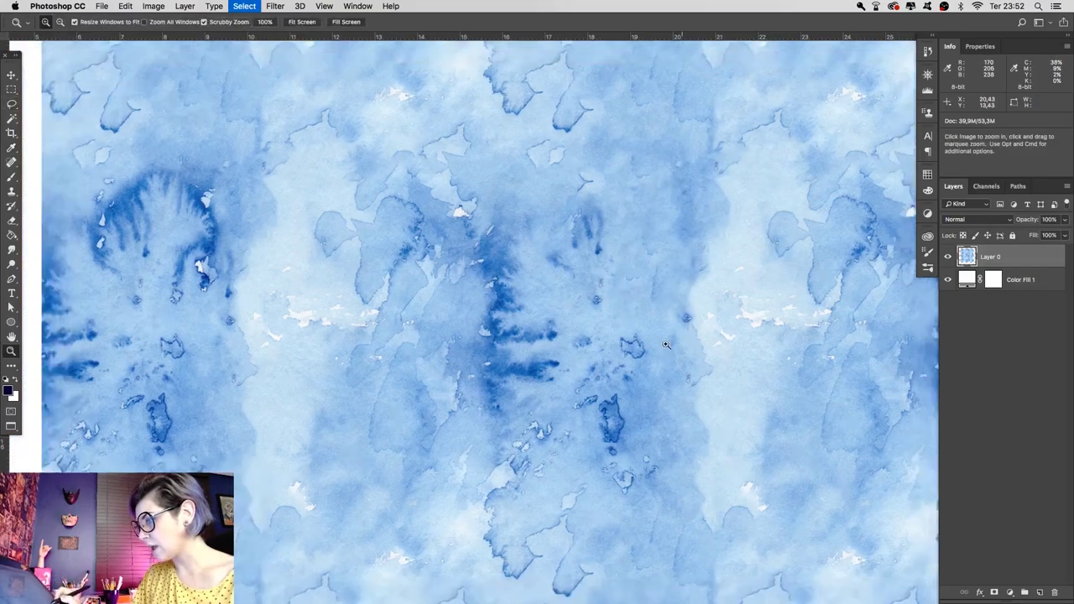
Content-Aware fill the dark streak at the pattern's centre, then zoom out to review
{"action": "left_click", "coordinate": [670, 340], "text": "alt"}
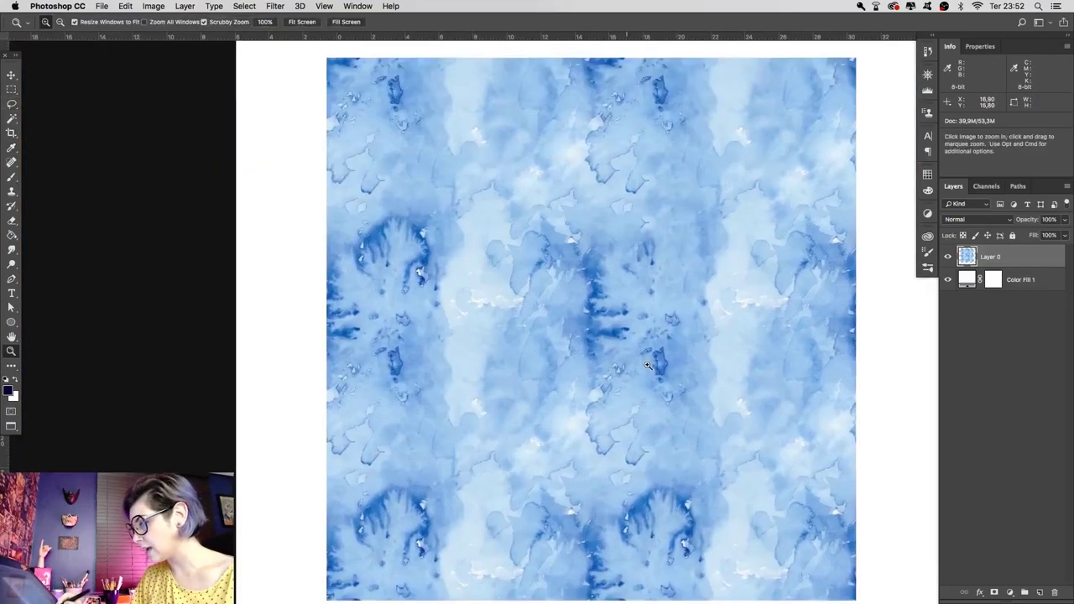
{"action": "left_click_drag", "start_coordinate": [652, 428], "coordinate": [619, 326]}
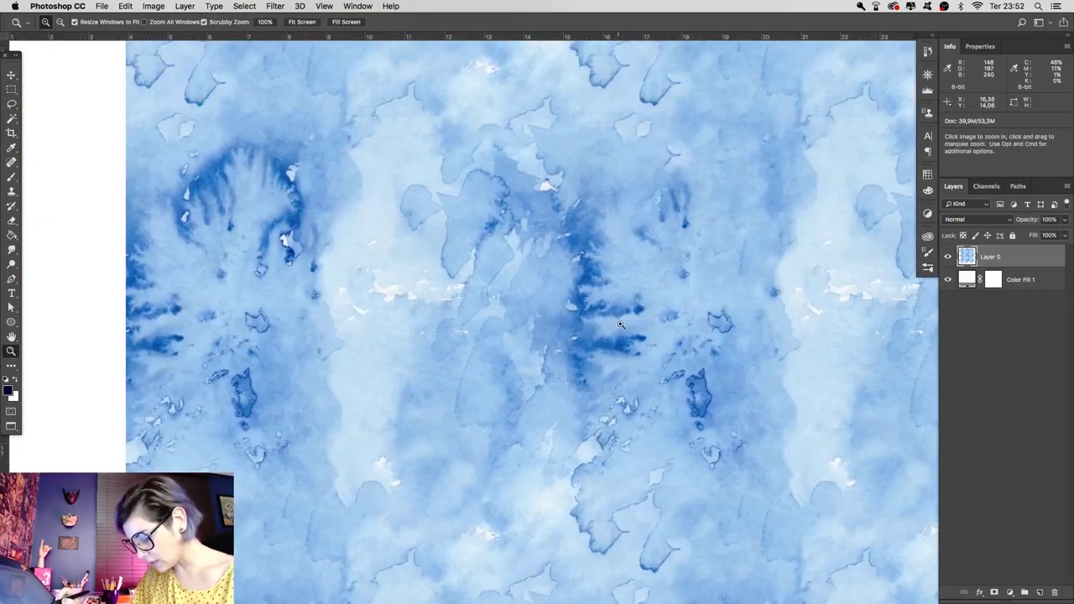
{"action": "key", "text": "l"}
{"action": "key", "text": "shift+BackSpace"}
{"action": "left_click", "coordinate": [772, 151]}
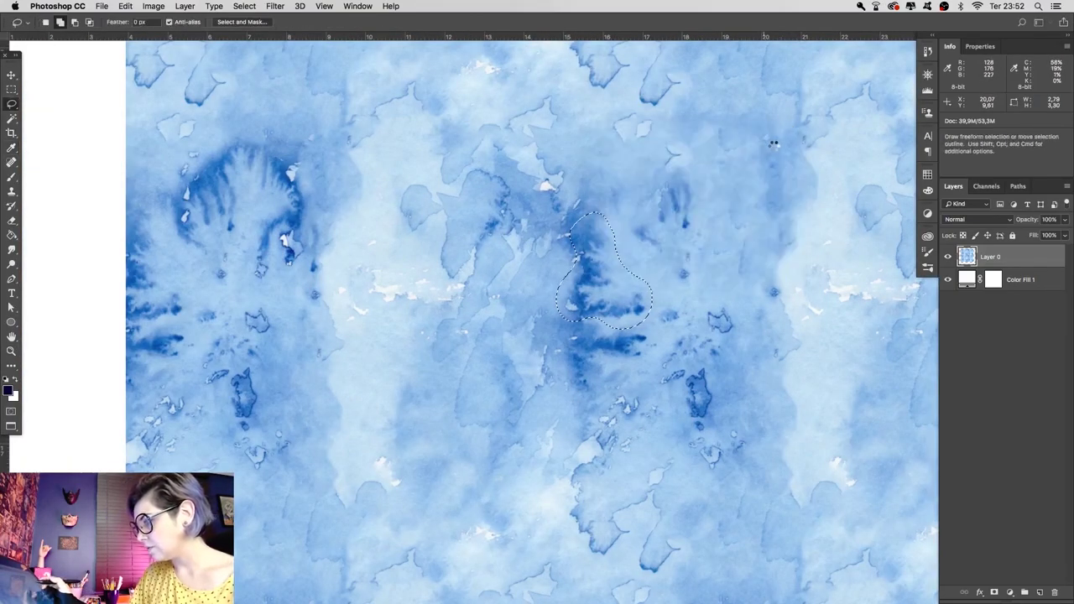
{"action": "key", "text": "super+d"}
{"action": "key", "text": "z"}
{"action": "left_click", "coordinate": [631, 312], "text": "alt"}
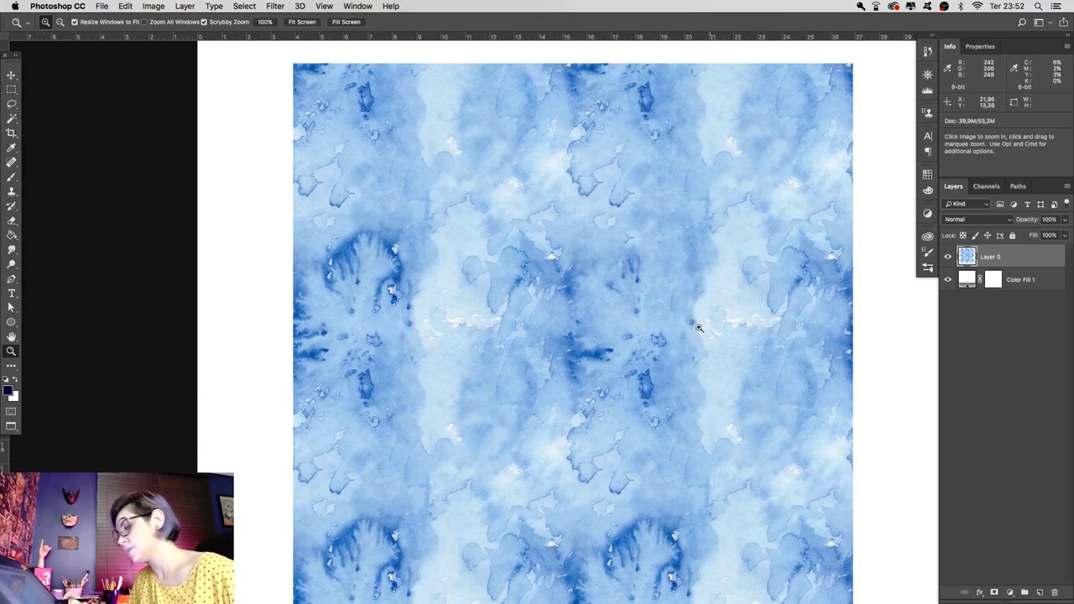
{"action": "left_click", "coordinate": [525, 356], "text": "alt"}
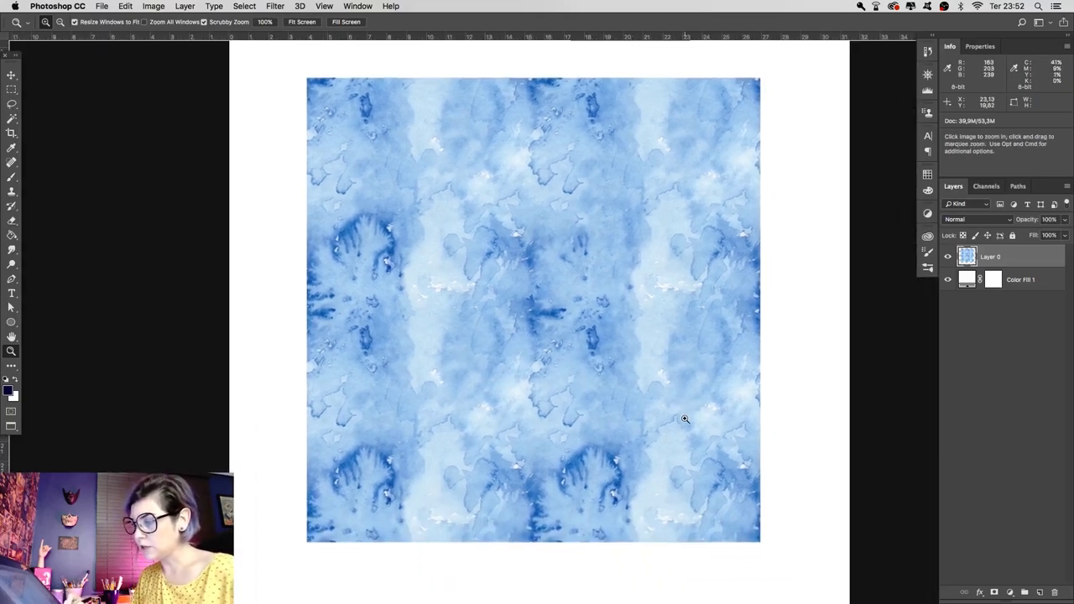